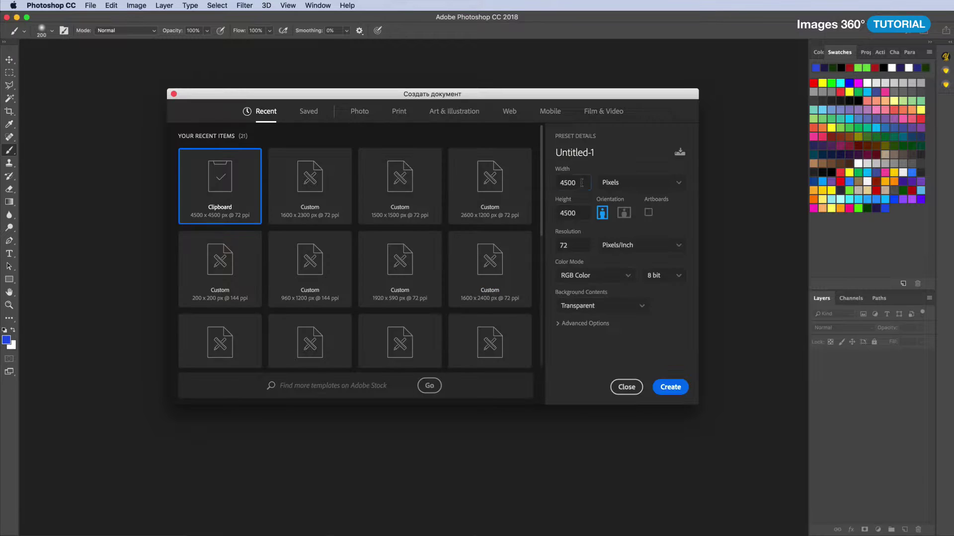
- Create a new tall blank document and fill its canvas with dark purple
{"action": "type", "text": "1"}
{"action": "type", "text": "2300"}
{"action": "key", "text": "Return"}
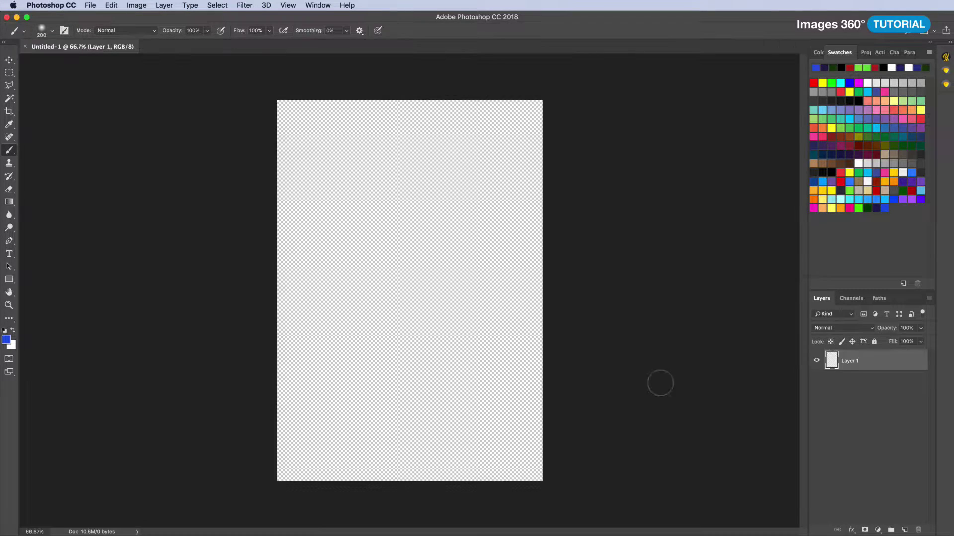
{"action": "key", "text": "alt+BackSpace"}
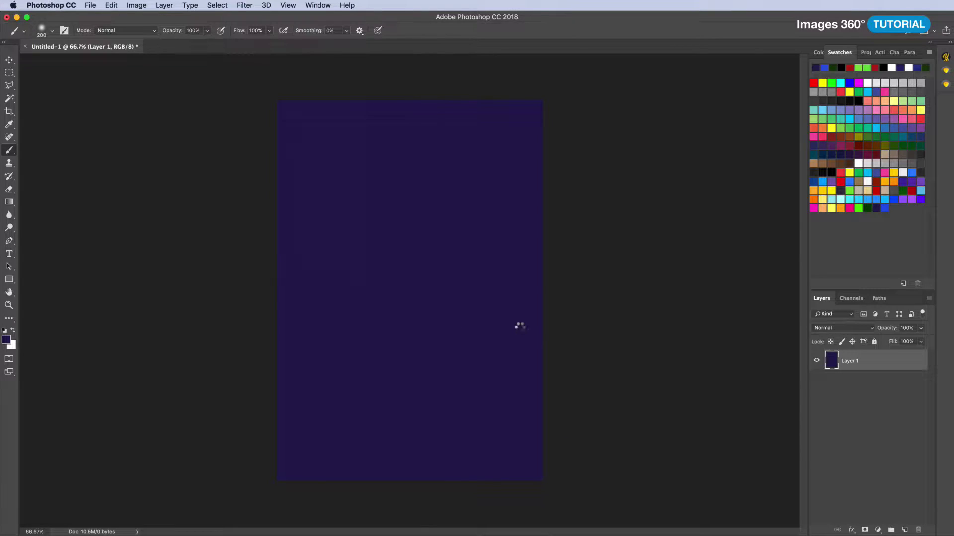
- Bring the carton's CAP and PACK layers from the mockup onto the purple canvas
{"action": "left_click", "coordinate": [877, 391], "text": "shift"}
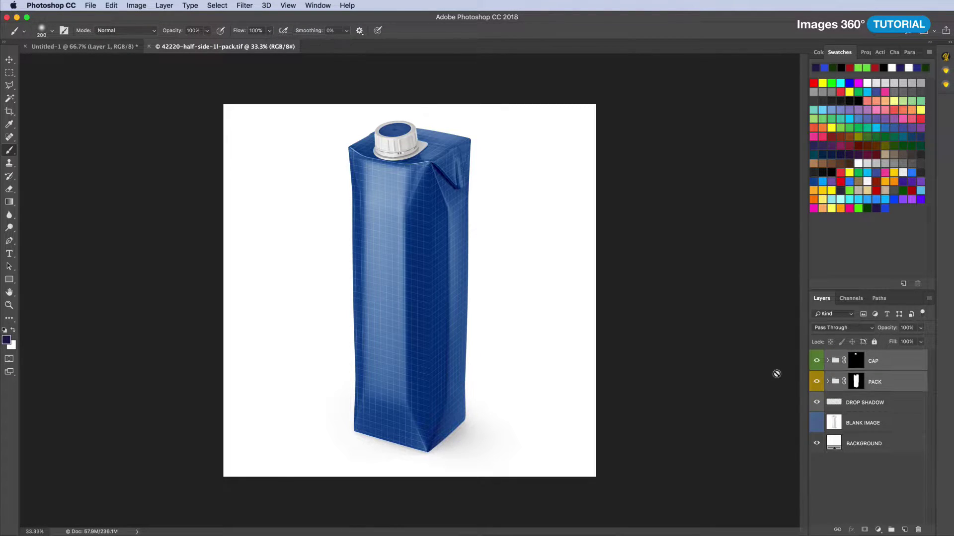
{"action": "key", "text": "v"}
{"action": "left_click_drag", "start_coordinate": [679, 345], "coordinate": [110, 51]}
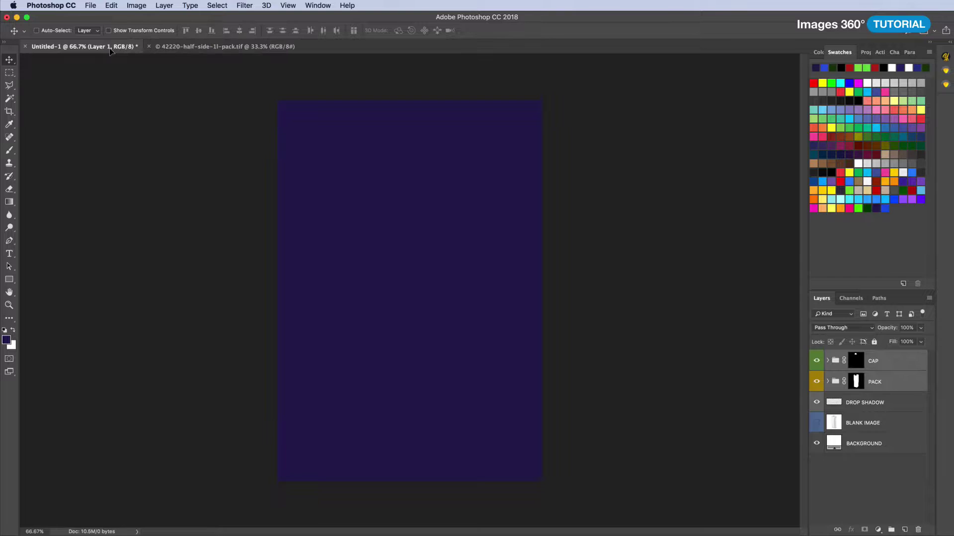
{"action": "left_click_drag", "start_coordinate": [415, 250], "coordinate": [460, 272]}
- Scale the carton to about 46%, tilt it slightly inside the canvas, and zoom to 200%
{"action": "key", "text": "ctrl+t"}
{"action": "mouse_move", "coordinate": [522, 127]}
{"action": "left_mouse_down"}
{"action": "mouse_move", "coordinate": [457, 190]}
{"action": "mouse_move", "coordinate": [422, 278]}
{"action": "left_mouse_up"}
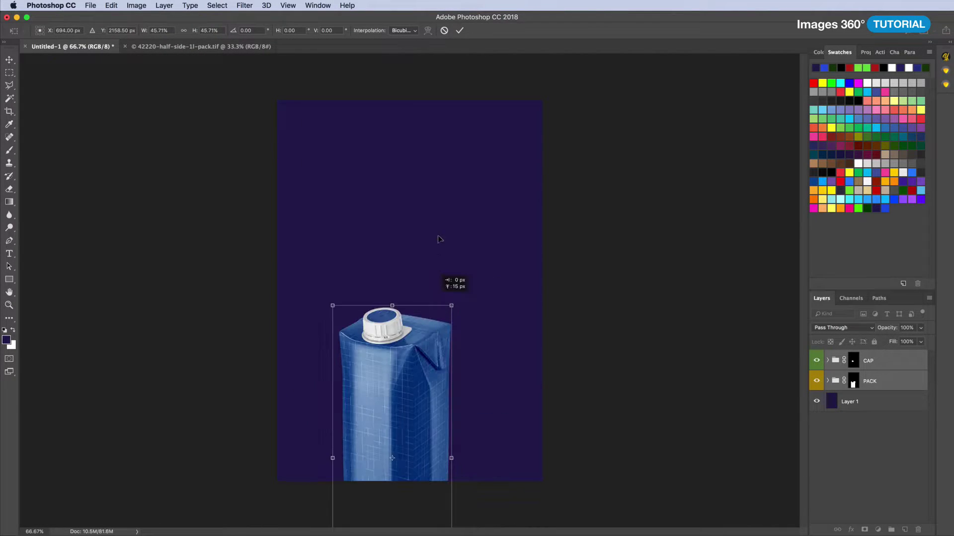
{"action": "left_click_drag", "start_coordinate": [398, 330], "coordinate": [444, 185]}
{"action": "mouse_move", "coordinate": [479, 140]}
{"action": "left_mouse_down"}
{"action": "mouse_move", "coordinate": [494, 145]}
{"action": "mouse_move", "coordinate": [485, 155]}
{"action": "left_mouse_up"}
{"action": "key", "text": "Return"}
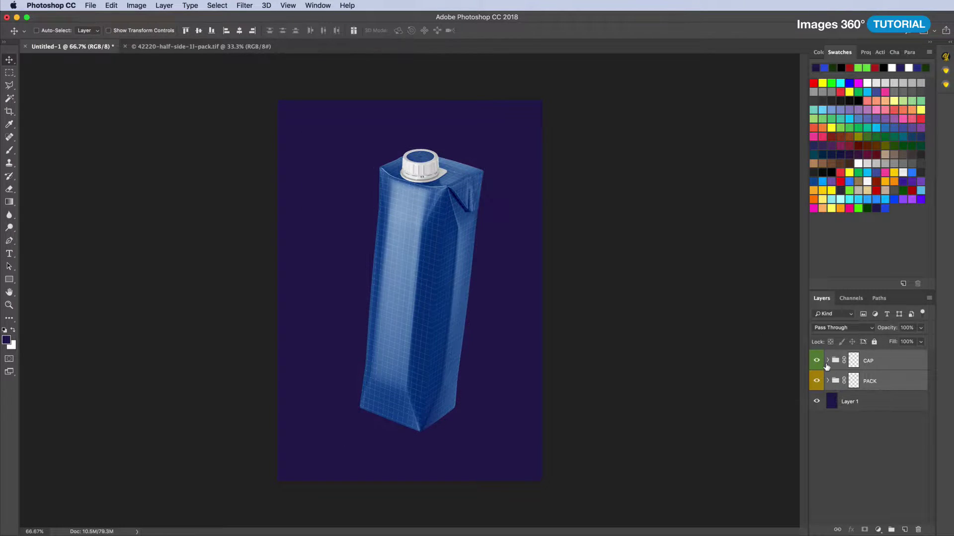
{"action": "key", "text": "super+plus"}
{"action": "key", "text": "super+plus"}
- Delete the CAP DESIGN layer from the carton's CAP group
{"action": "left_click_drag", "start_coordinate": [588, 279], "coordinate": [534, 441]}
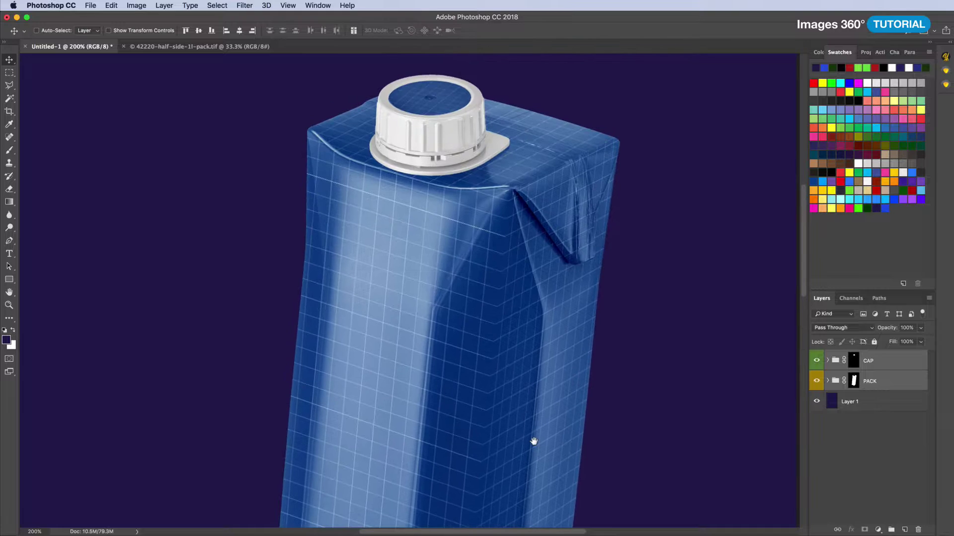
{"action": "left_click", "coordinate": [827, 381]}
{"action": "left_click", "coordinate": [827, 361]}
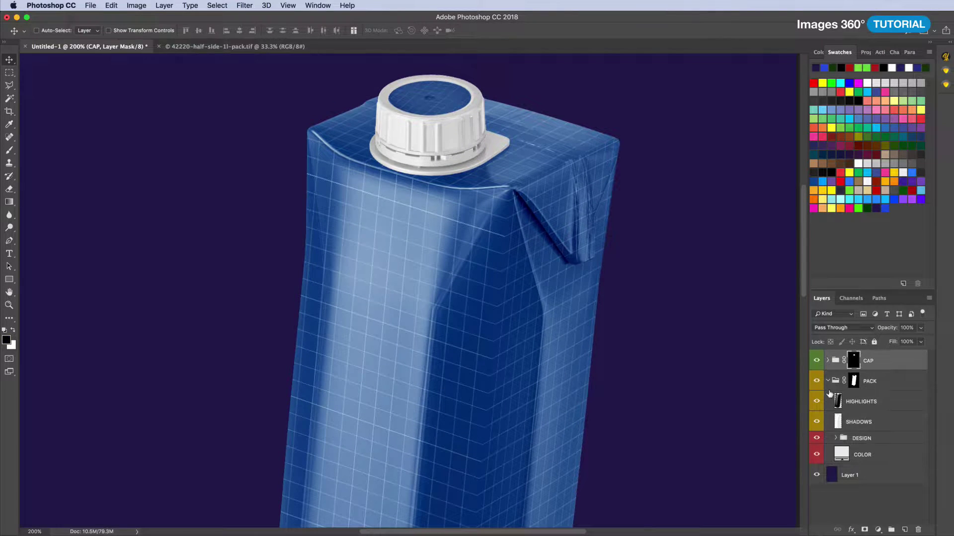
{"action": "left_click", "coordinate": [885, 424]}
{"action": "key", "text": "Delete"}
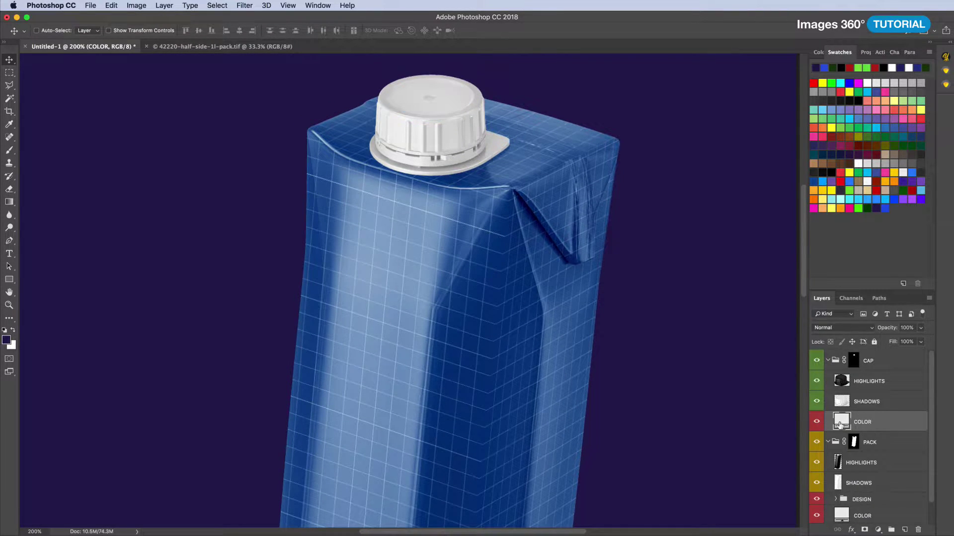
{"action": "left_click", "coordinate": [827, 361]}
- Add a bright blue Solid Color fill layer above the background with its mask inverted
{"action": "left_click", "coordinate": [863, 478]}
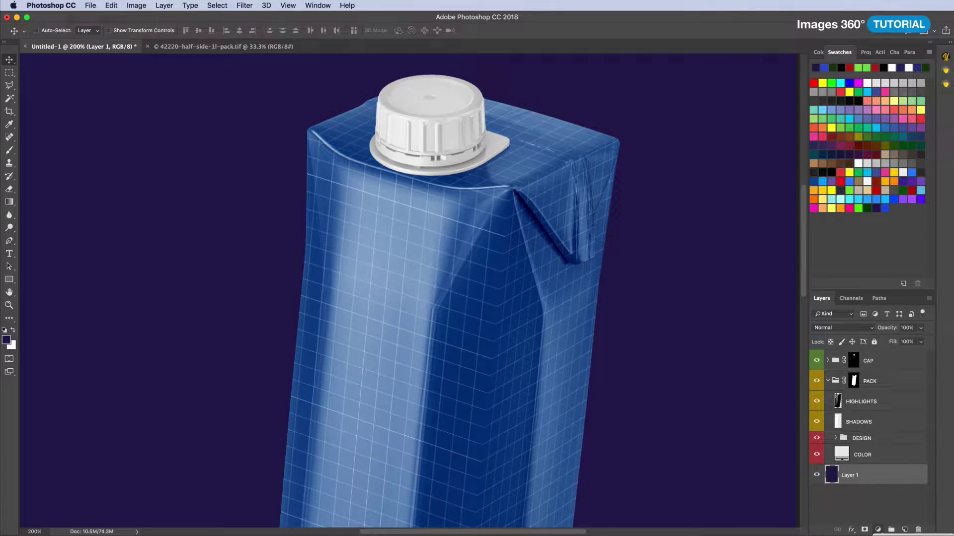
{"action": "left_click", "coordinate": [878, 530]}
{"action": "key", "text": "Return"}
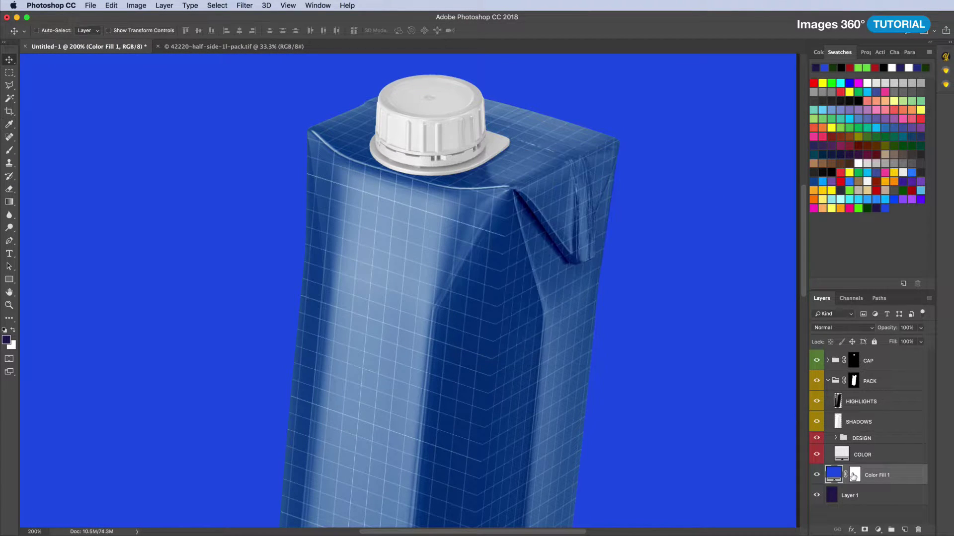
{"action": "key", "text": "ctrl+0"}
{"action": "key", "text": "ctrl+i"}
- Paint a large white radial gradient on the mask to glow behind the carton
{"action": "key", "text": "g"}
{"action": "left_click", "coordinate": [105, 30]}
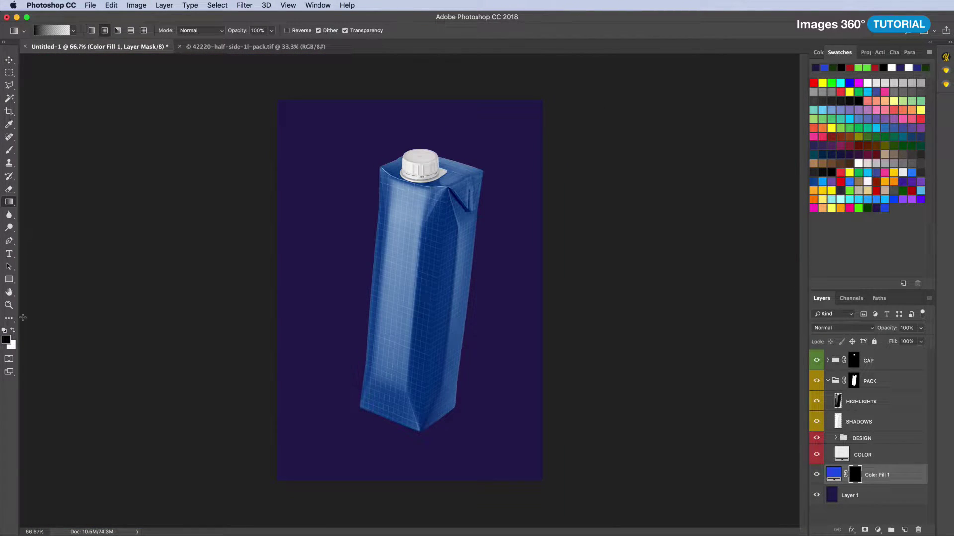
{"action": "left_click", "coordinate": [13, 330]}
{"action": "left_click_drag", "start_coordinate": [505, 290], "coordinate": [551, 284]}
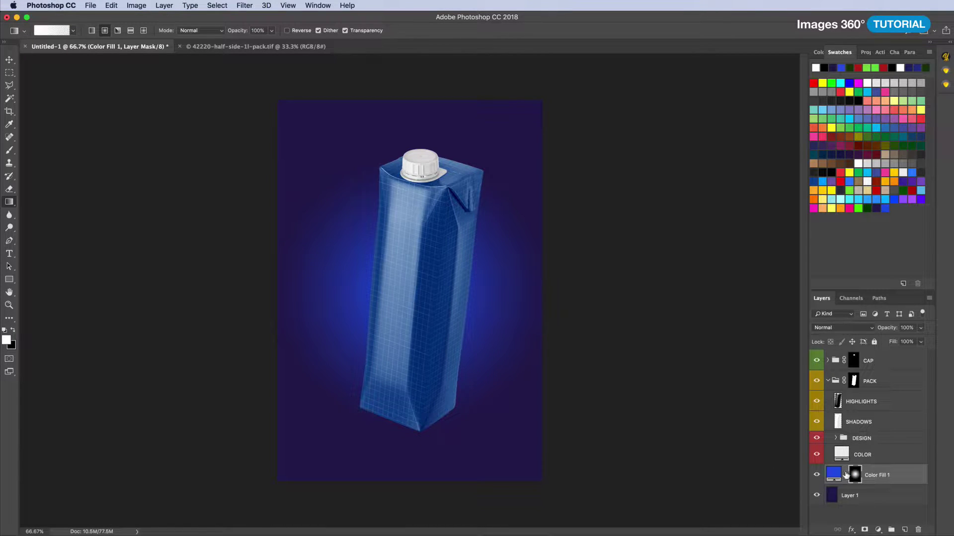
{"action": "left_click_drag", "start_coordinate": [411, 290], "coordinate": [558, 525]}
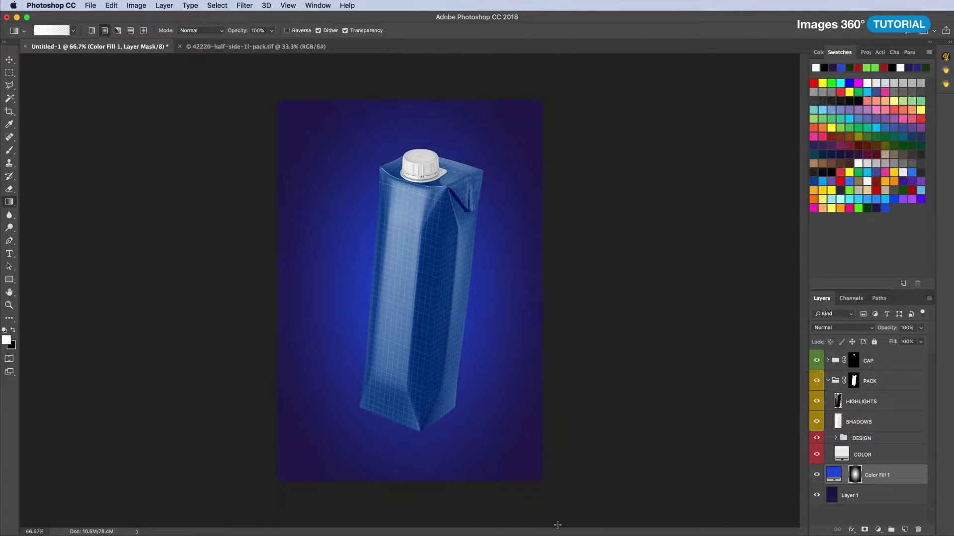
- Fill a new layer in the DESIGN 01 artwork with bright green and save it
{"action": "left_click", "coordinate": [835, 438]}
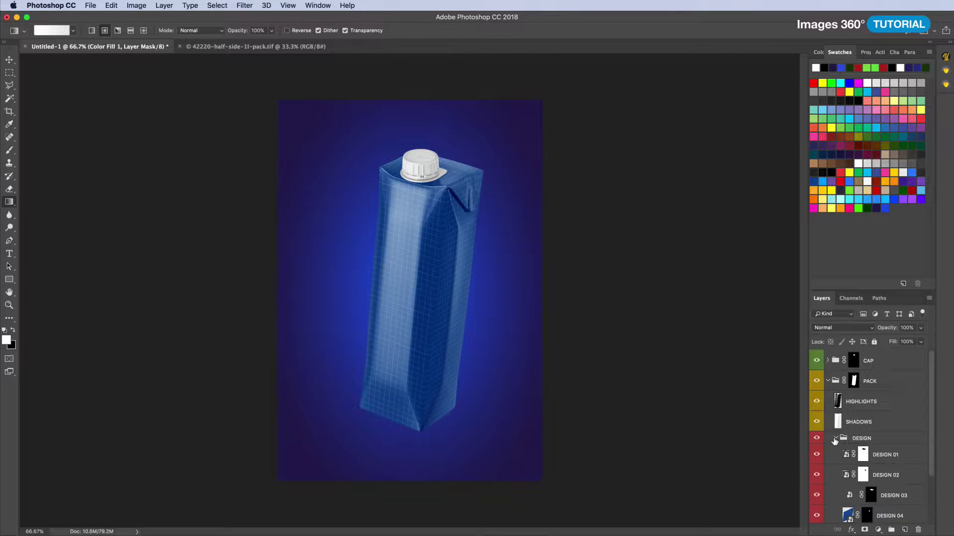
{"action": "double_click", "coordinate": [845, 455]}
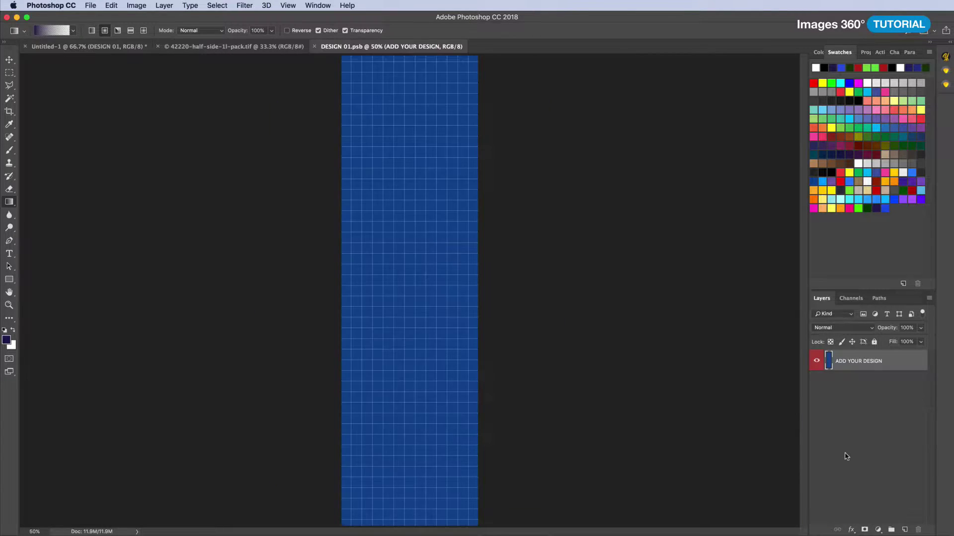
{"action": "left_click", "coordinate": [904, 530]}
{"action": "left_click", "coordinate": [867, 208]}
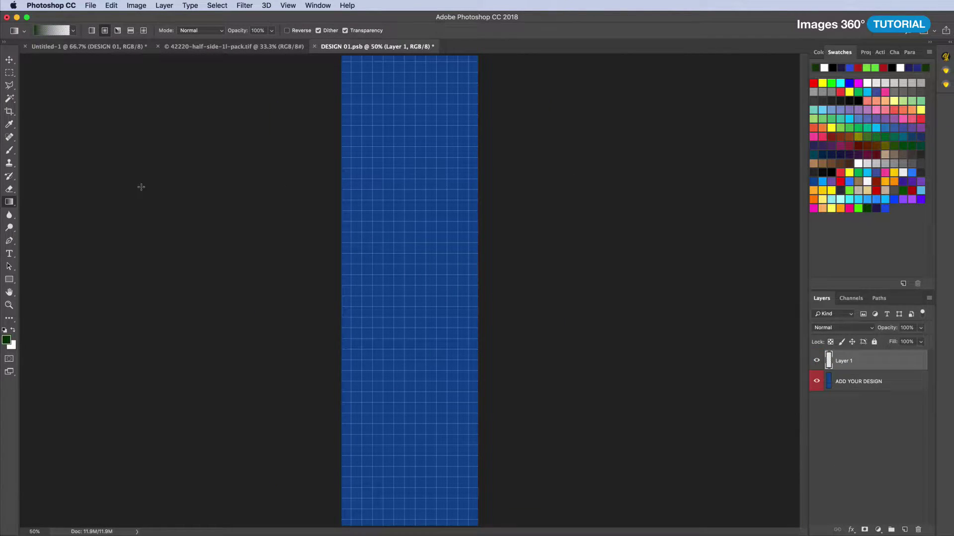
{"action": "right_click", "coordinate": [10, 204]}
{"action": "left_click", "coordinate": [40, 211]}
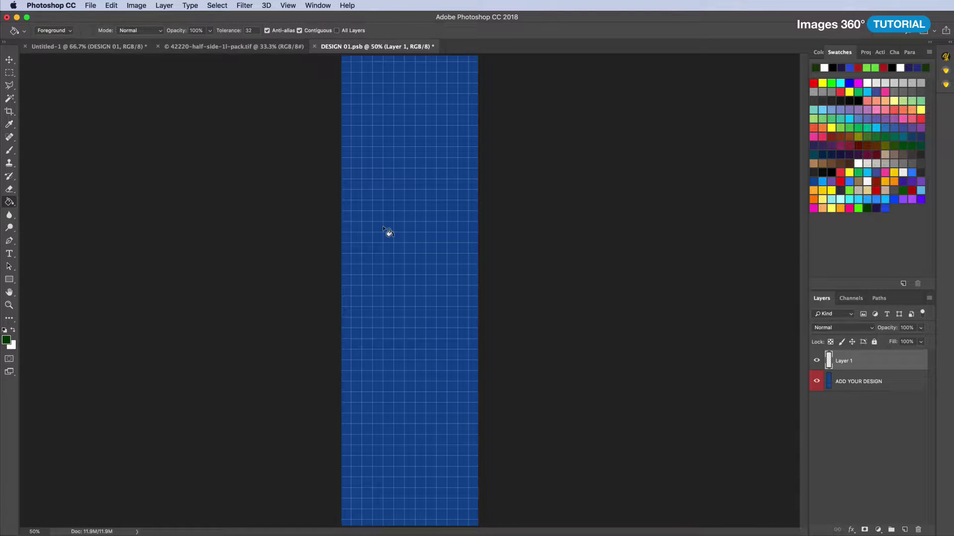
{"action": "left_click", "coordinate": [383, 225]}
{"action": "left_click", "coordinate": [858, 208]}
{"action": "left_click", "coordinate": [431, 238]}
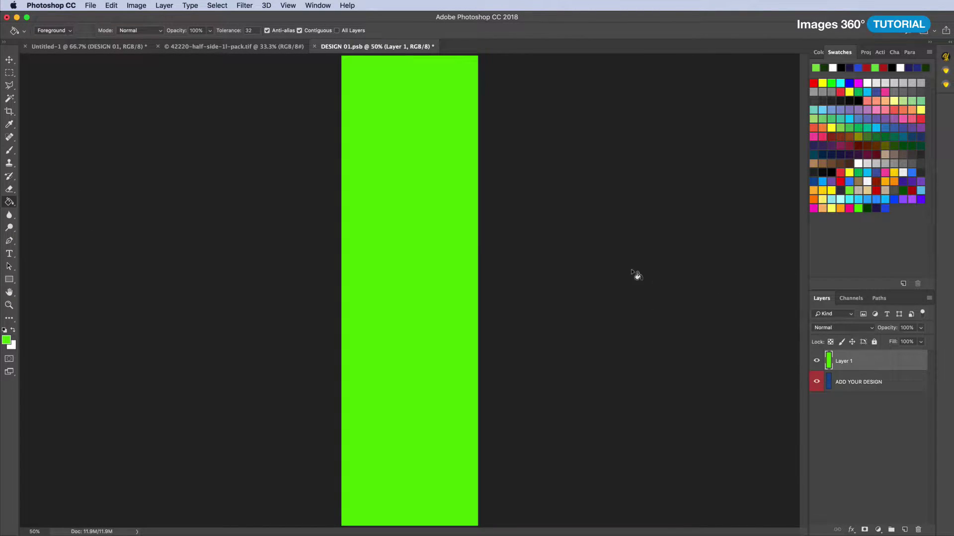
{"action": "left_click", "coordinate": [314, 47]}
{"action": "left_click", "coordinate": [708, 229]}
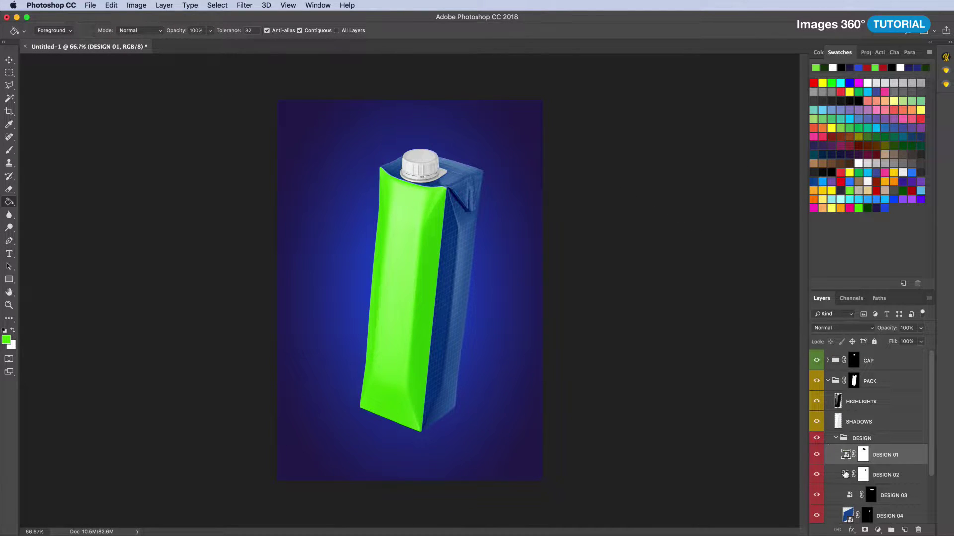
- Fill a new layer in the DESIGN 02 artwork with bright green and save it
{"action": "double_click", "coordinate": [845, 475]}
{"action": "left_click", "coordinate": [905, 530]}
{"action": "left_click", "coordinate": [453, 332]}
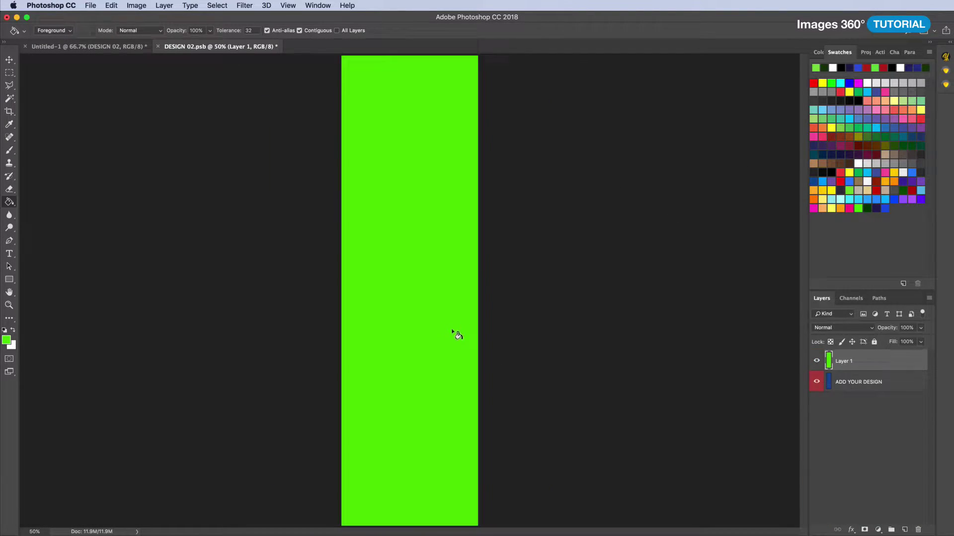
{"action": "left_click", "coordinate": [160, 47]}
{"action": "left_click", "coordinate": [728, 231]}
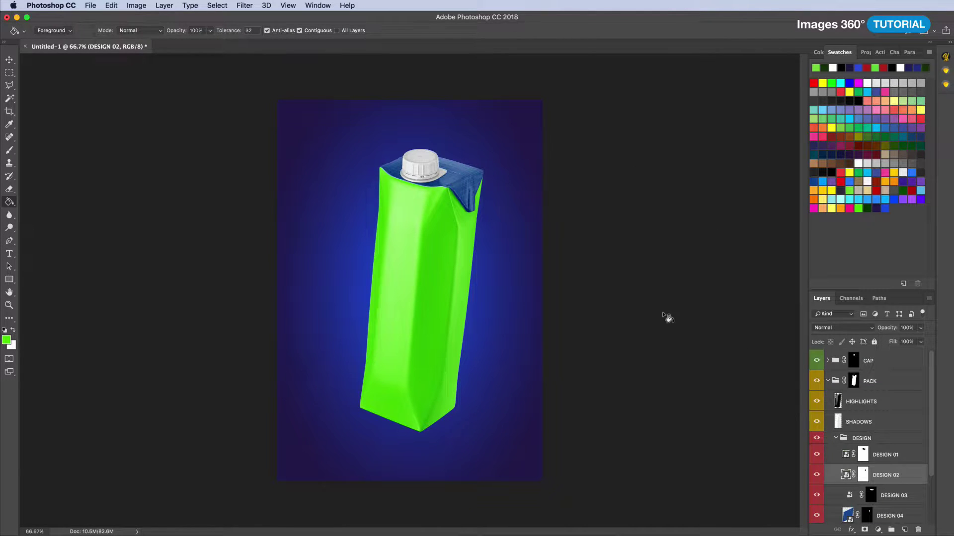
- Reopen the DESIGN 01 artwork and bring up the PNG Images 360 panel
{"action": "key", "text": "ctrl+plus"}
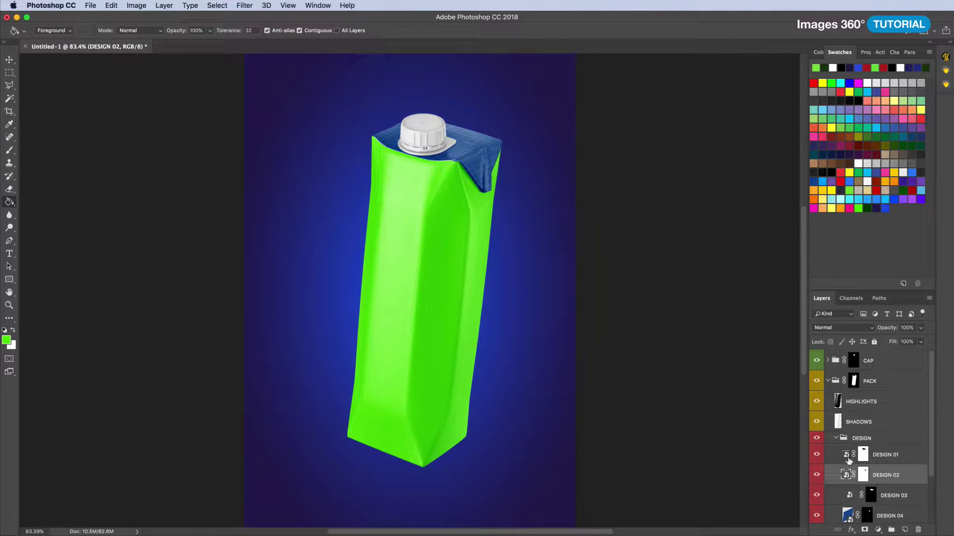
{"action": "scroll", "coordinate": [850, 481], "scroll_direction": "down", "scroll_amount": 2}
{"action": "left_click", "coordinate": [849, 449]}
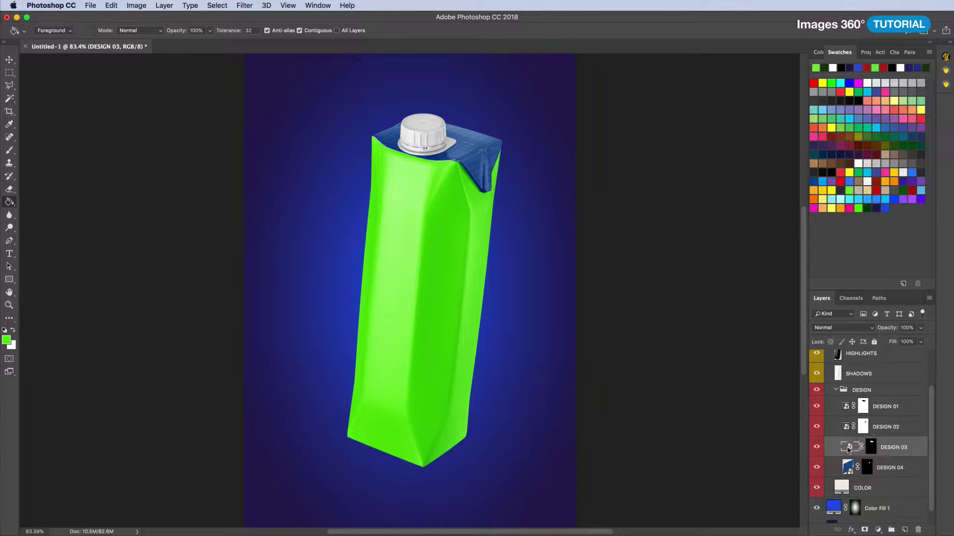
{"action": "double_click", "coordinate": [846, 407]}
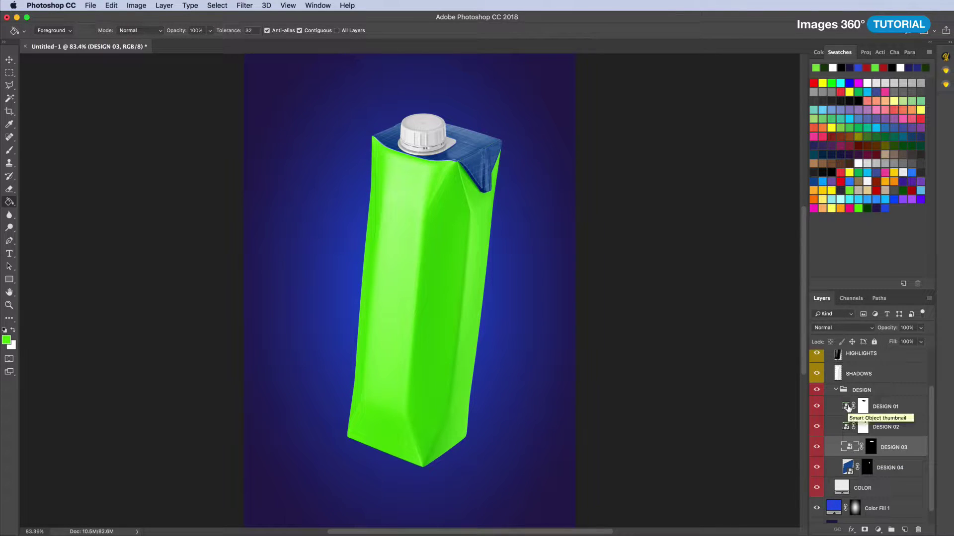
{"action": "left_click", "coordinate": [951, 44]}
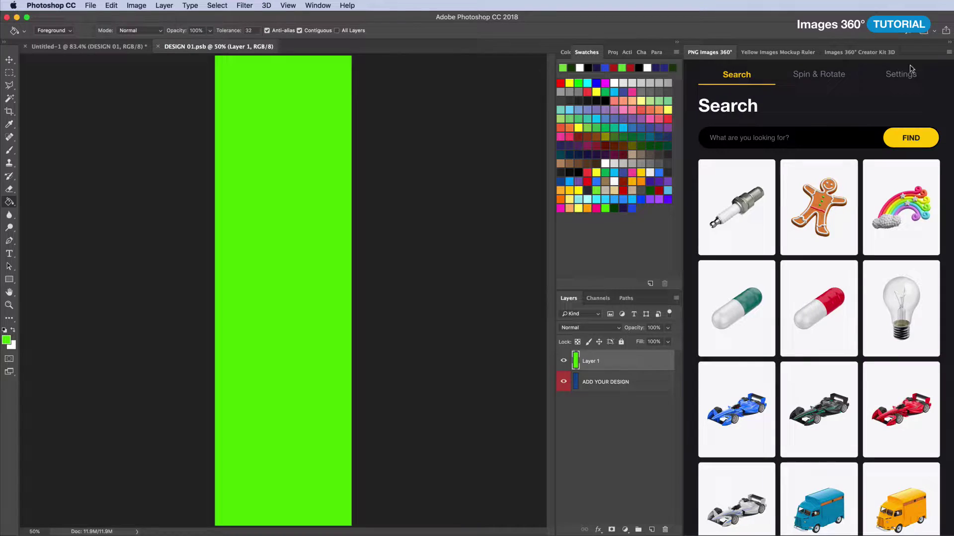
- Search PNG Images 360 for 'abstract' and insert the folded Abstract Form as a new layer
{"action": "left_click", "coordinate": [816, 137]}
{"action": "type", "text": "abstra"}
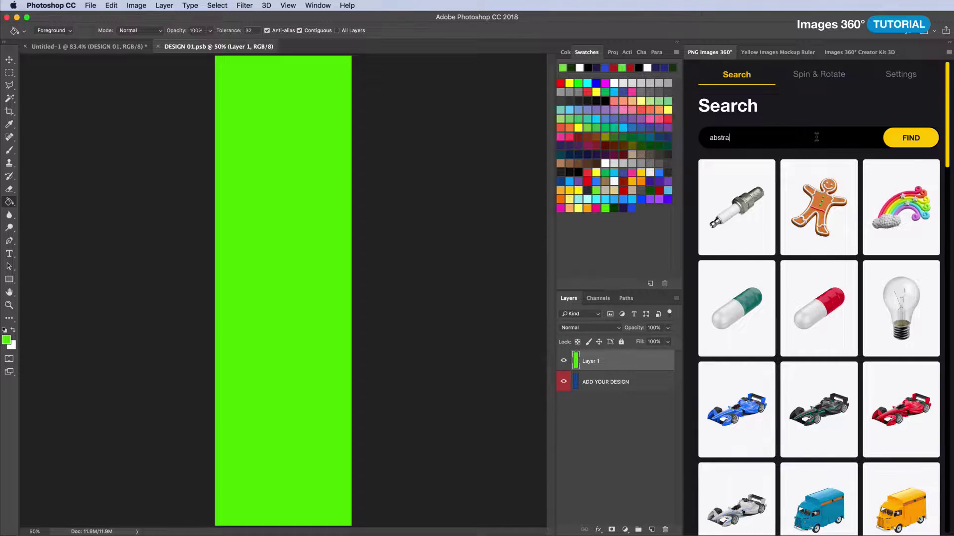
{"action": "type", "text": "ct"}
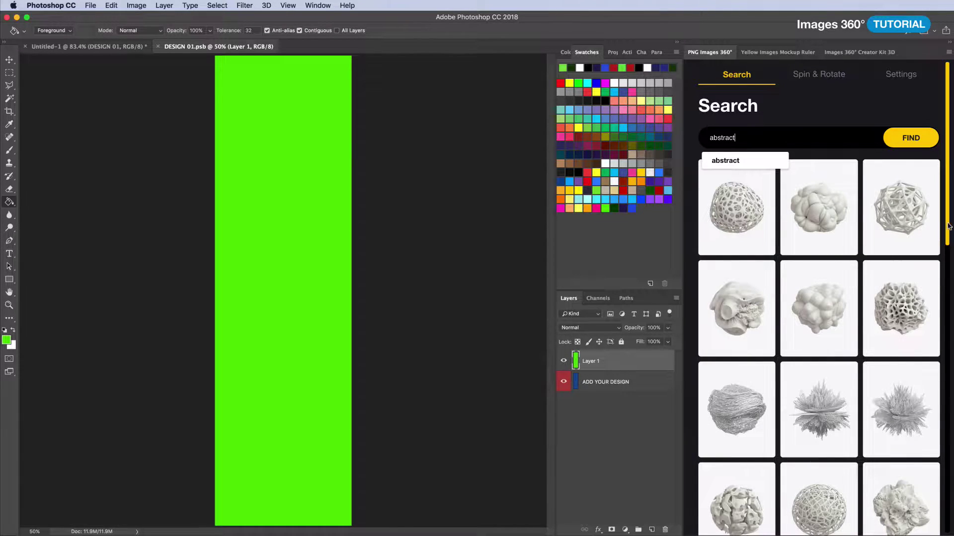
{"action": "left_click_drag", "start_coordinate": [949, 226], "coordinate": [934, 341]}
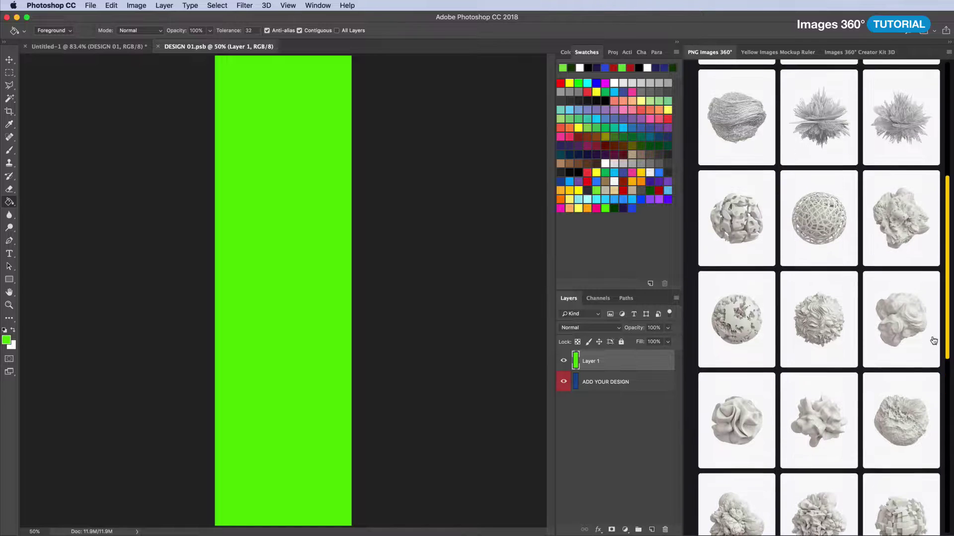
{"action": "scroll", "coordinate": [934, 341], "scroll_direction": "up", "scroll_amount": 2}
{"action": "left_click", "coordinate": [752, 394]}
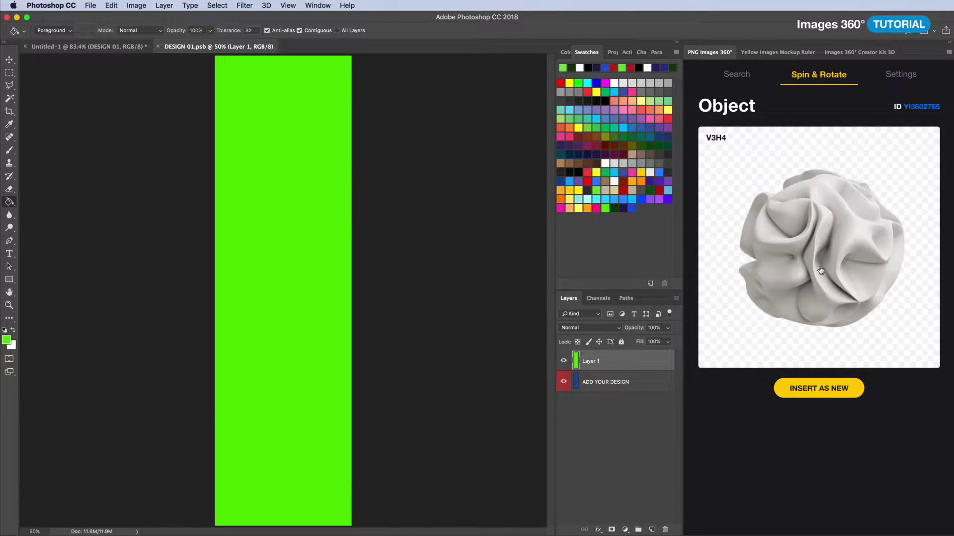
{"action": "mouse_move", "coordinate": [820, 270]}
{"action": "left_mouse_down"}
{"action": "mouse_move", "coordinate": [808, 281]}
{"action": "mouse_move", "coordinate": [826, 271]}
{"action": "left_mouse_up"}
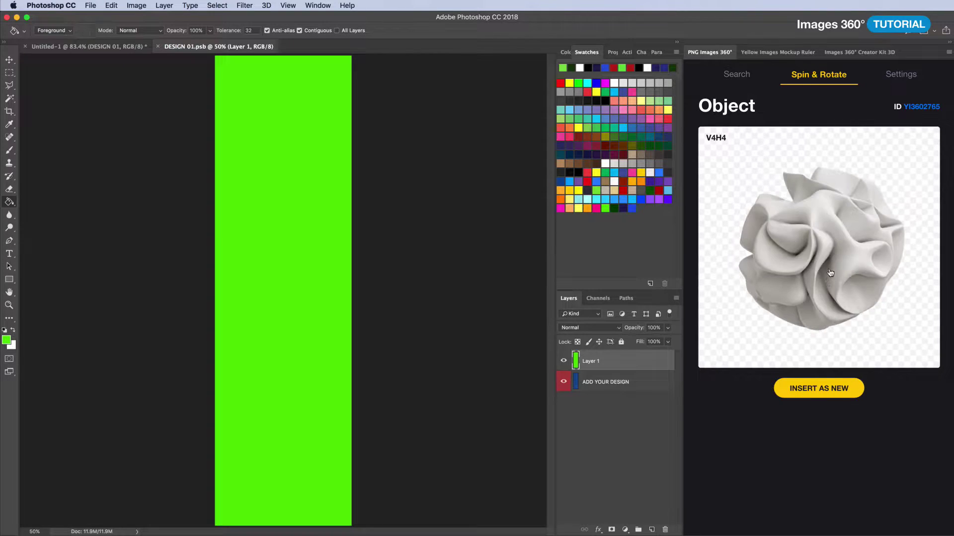
{"action": "left_click", "coordinate": [789, 393]}
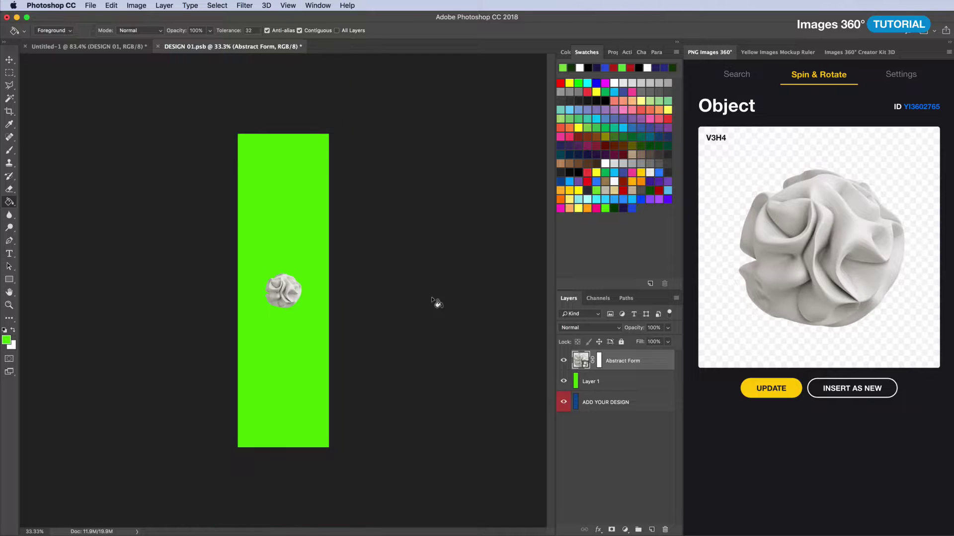
- Stretch the Abstract Form taller and wider past the edges of the green strip
{"action": "key", "text": "ctrl+t"}
{"action": "left_click_drag", "start_coordinate": [284, 272], "coordinate": [284, 100]}
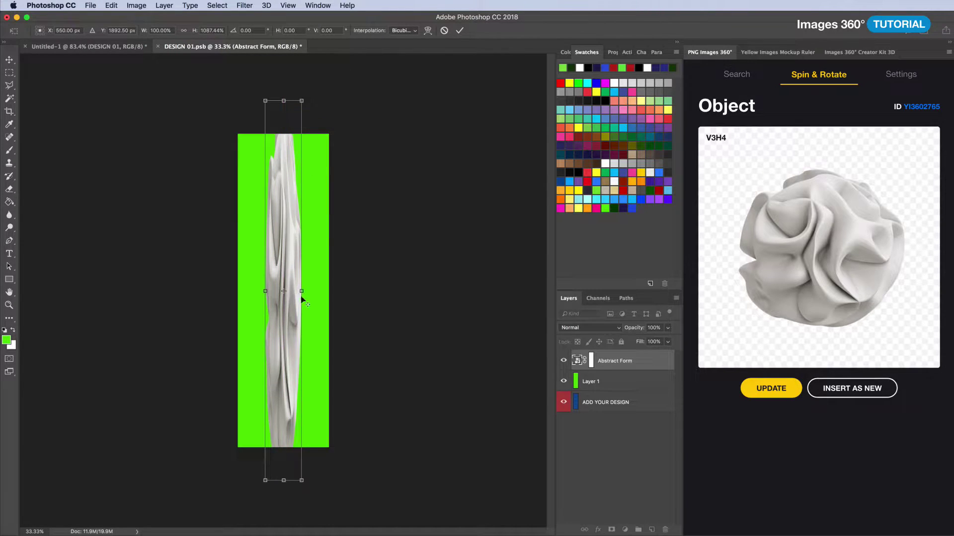
{"action": "left_click_drag", "start_coordinate": [310, 290], "coordinate": [372, 291]}
{"action": "key", "text": "ctrl+minus"}
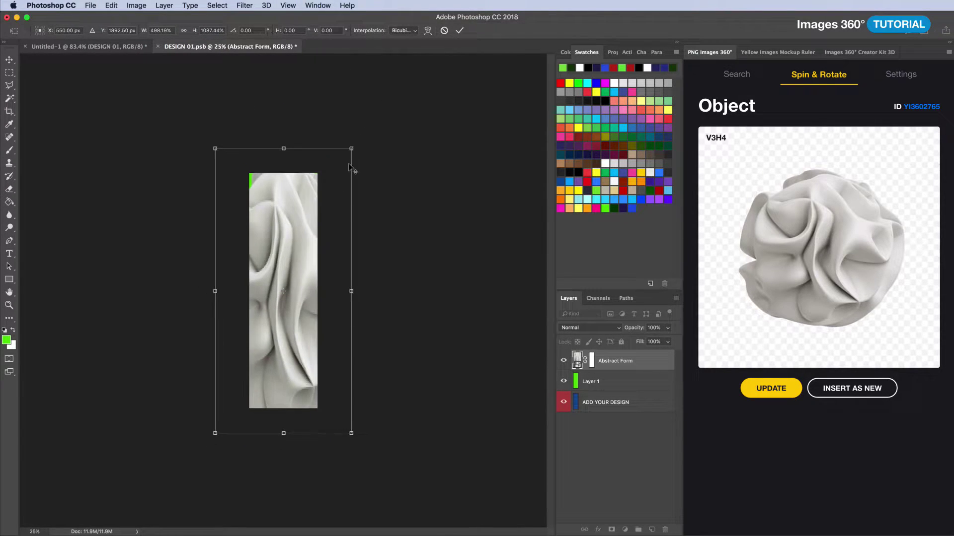
{"action": "mouse_move", "coordinate": [351, 144]}
{"action": "left_mouse_down"}
{"action": "mouse_move", "coordinate": [361, 136]}
{"action": "mouse_move", "coordinate": [351, 122]}
{"action": "left_mouse_up"}
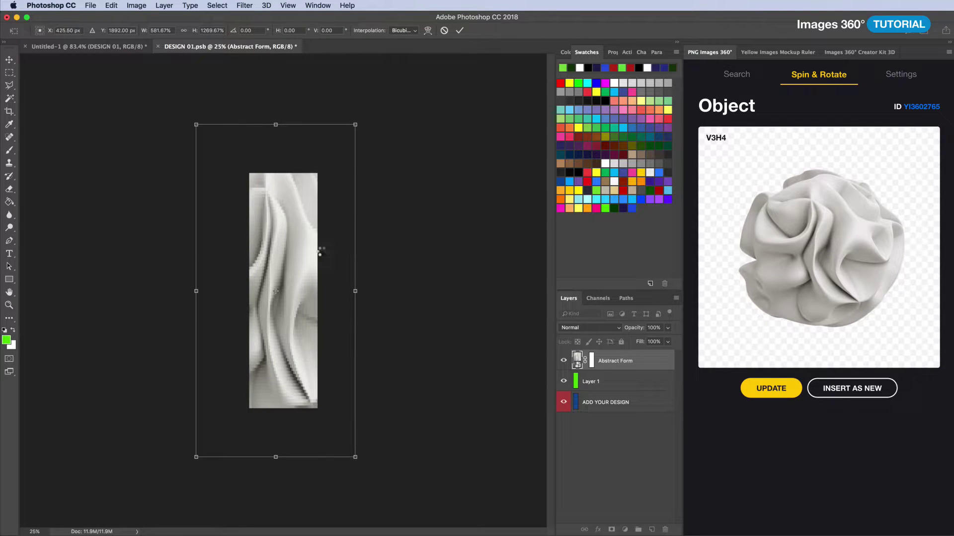
{"action": "key", "text": "Return"}
- Set the Abstract Form's blend mode to Multiply so it shows as green folds
{"action": "key", "text": "g"}
{"action": "left_click", "coordinate": [591, 328]}
{"action": "left_click", "coordinate": [576, 356]}
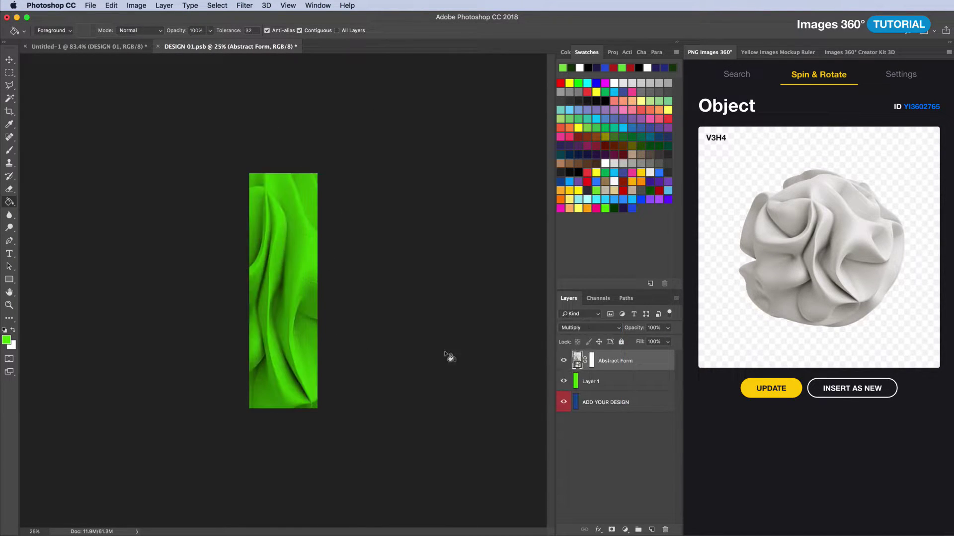
{"action": "key", "text": "ctrl+plus"}
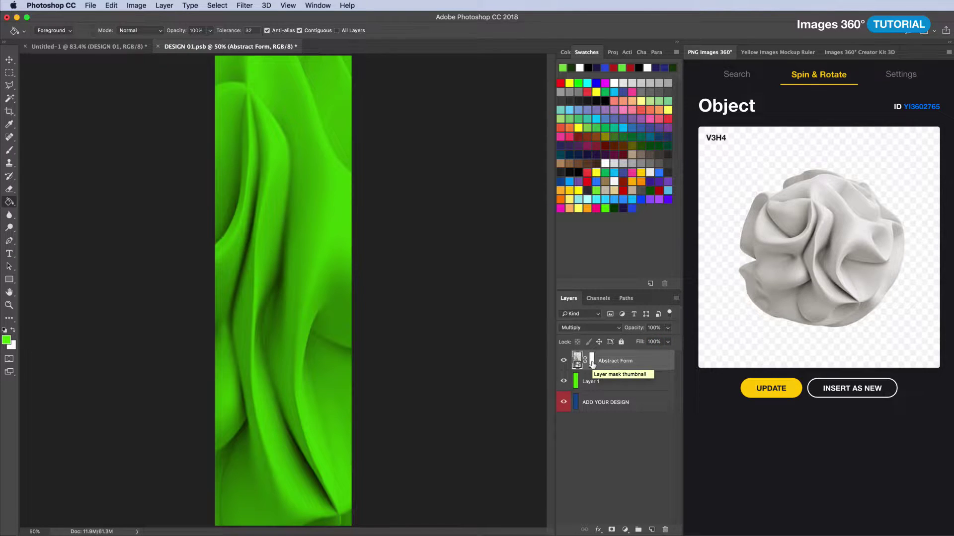
- Darken the strip's top with a linear gradient on new Layer 2 and save DESIGN 01
{"action": "right_click", "coordinate": [9, 201]}
{"action": "left_click", "coordinate": [40, 201]}
{"action": "key", "text": "ctrl+shift+n"}
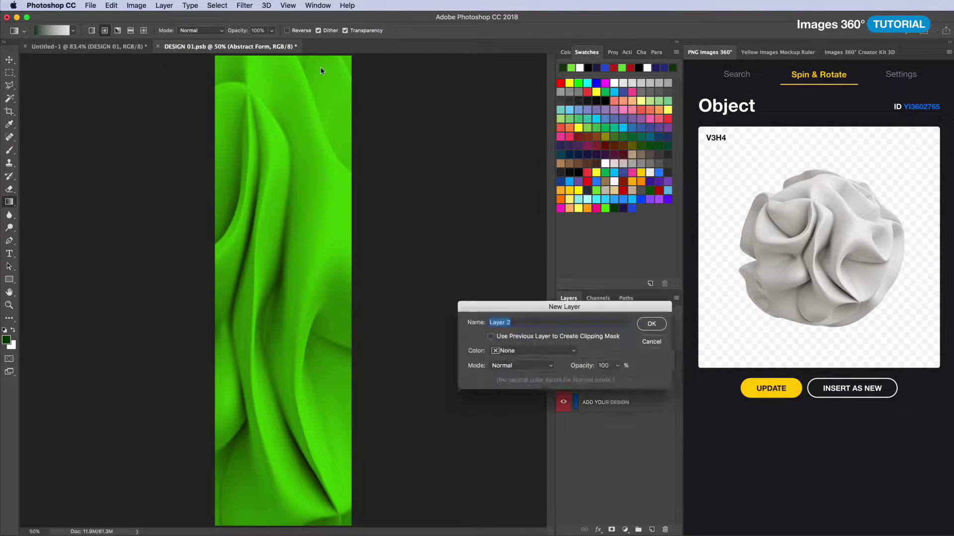
{"action": "key", "text": "Return"}
{"action": "left_click_drag", "start_coordinate": [320, 129], "coordinate": [320, 128]}
{"action": "key", "text": "ctrl+z"}
{"action": "left_click", "coordinate": [92, 30]}
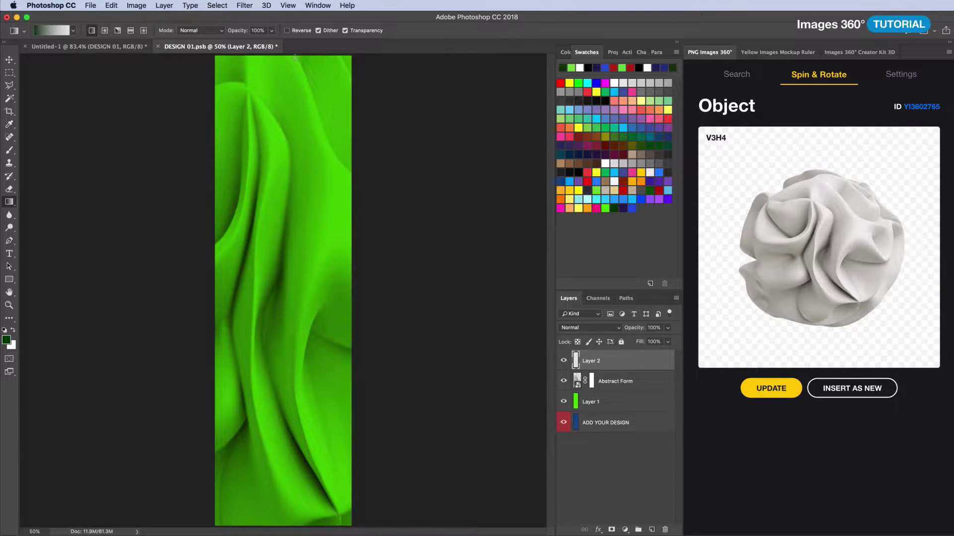
{"action": "left_click_drag", "start_coordinate": [295, 59], "coordinate": [295, 139]}
{"action": "key", "text": "ctrl+s"}
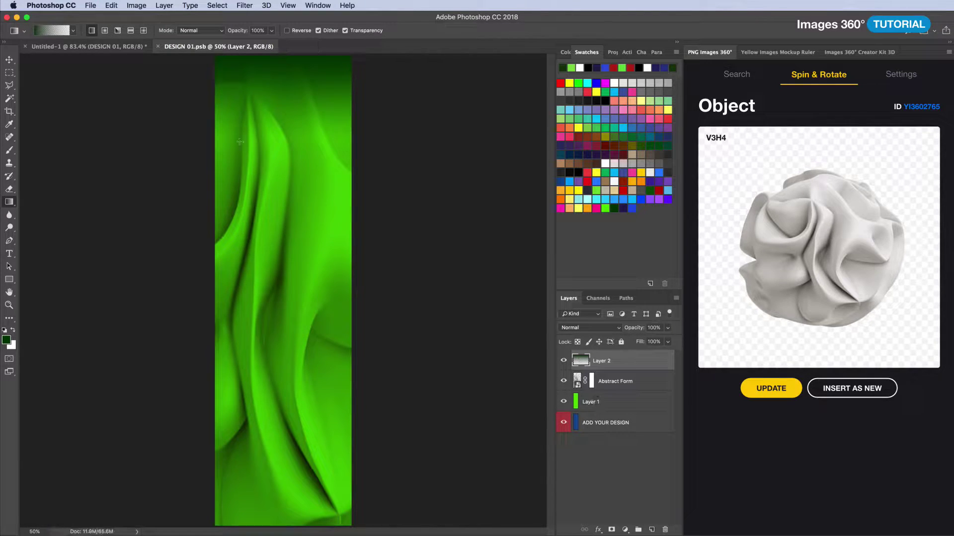
- Open the DESIGN 02 artwork and drag the Abstract Form over into it
{"action": "key", "text": "ctrl+Tab"}
{"action": "double_click", "coordinate": [592, 476]}
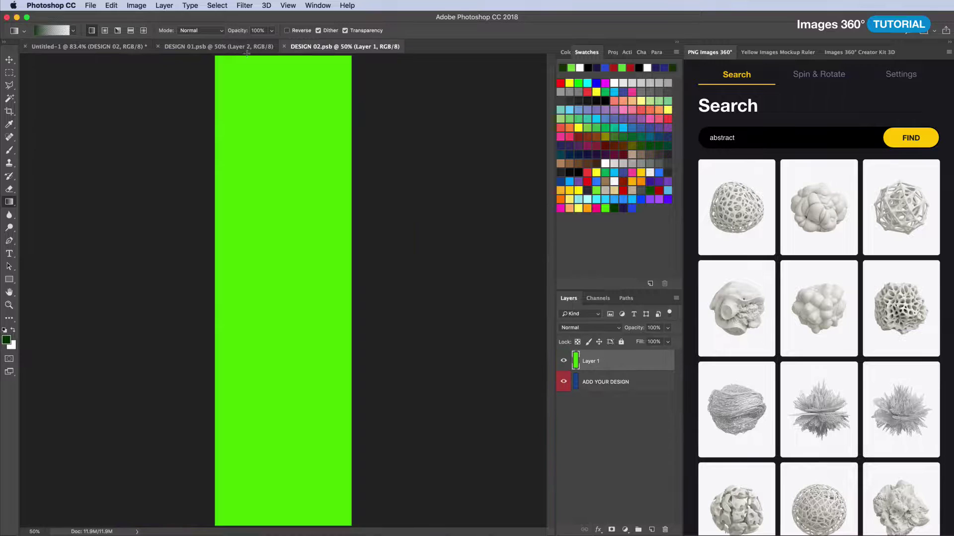
{"action": "left_click", "coordinate": [209, 48]}
{"action": "left_click", "coordinate": [603, 384]}
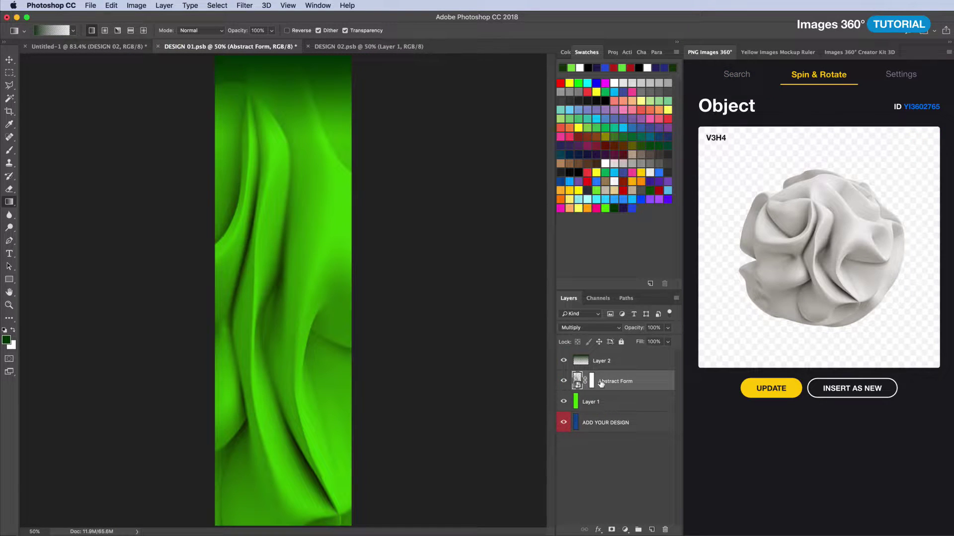
{"action": "left_click", "coordinate": [591, 381]}
{"action": "key", "text": "v"}
{"action": "key", "text": "ctrl+a"}
{"action": "key", "text": "Delete"}
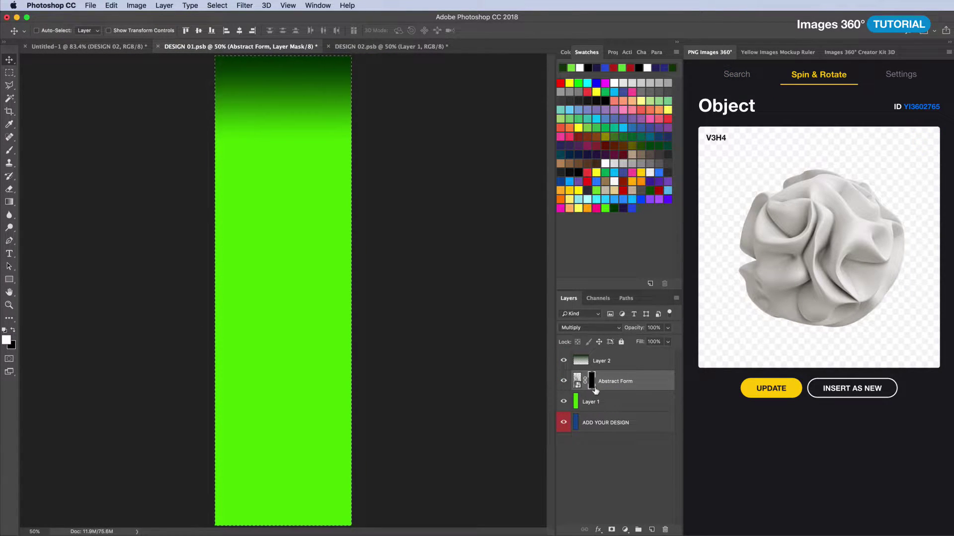
{"action": "mouse_move", "coordinate": [340, 283]}
{"action": "left_mouse_down"}
{"action": "mouse_move", "coordinate": [187, 320]}
{"action": "mouse_move", "coordinate": [230, 323]}
{"action": "left_mouse_up"}
- Group the form in Multiply mode and flip a copy horizontally across the DESIGN 02 strip
{"action": "scroll", "coordinate": [270, 326], "scroll_direction": "up", "scroll_amount": 5}
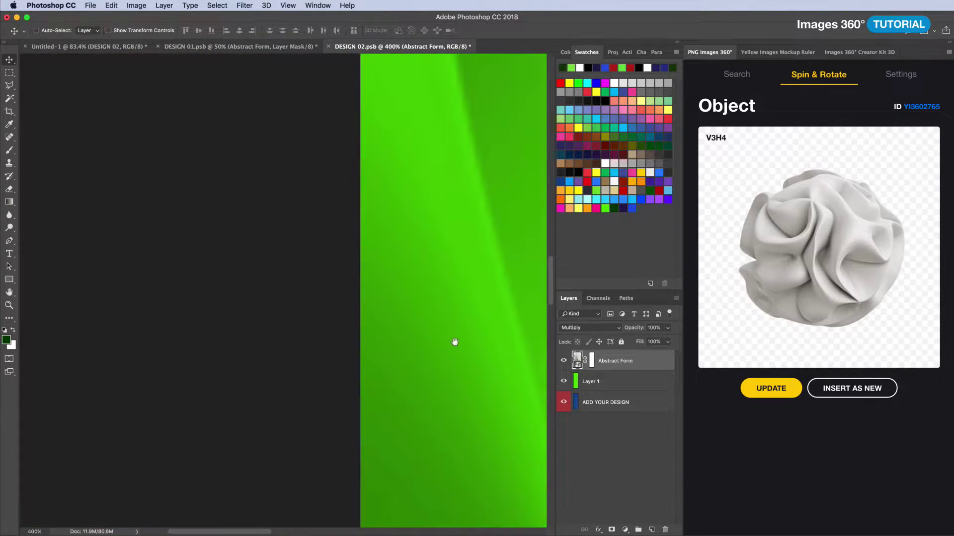
{"action": "key", "text": "ctrl+0"}
{"action": "key", "text": "ctrl+g"}
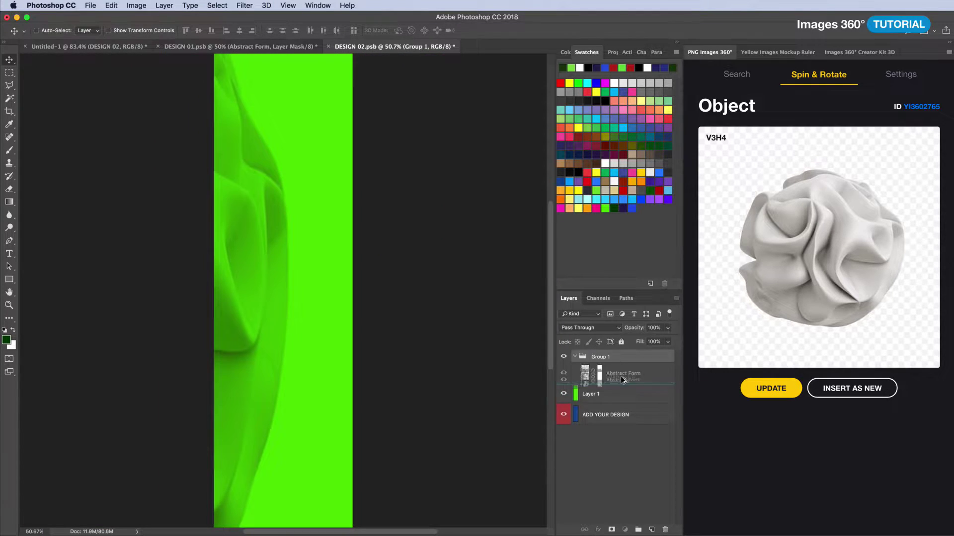
{"action": "left_click", "coordinate": [587, 327]}
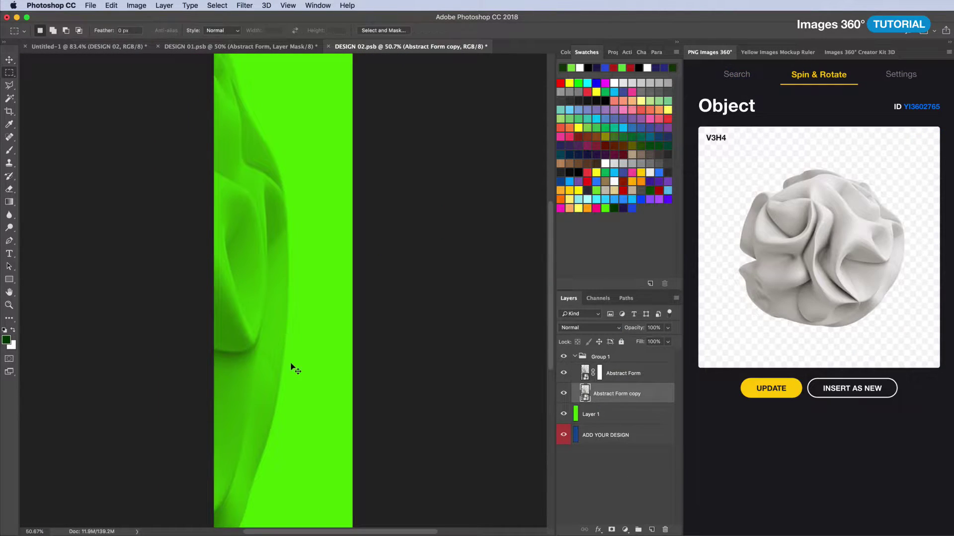
{"action": "key", "text": "ctrl+t"}
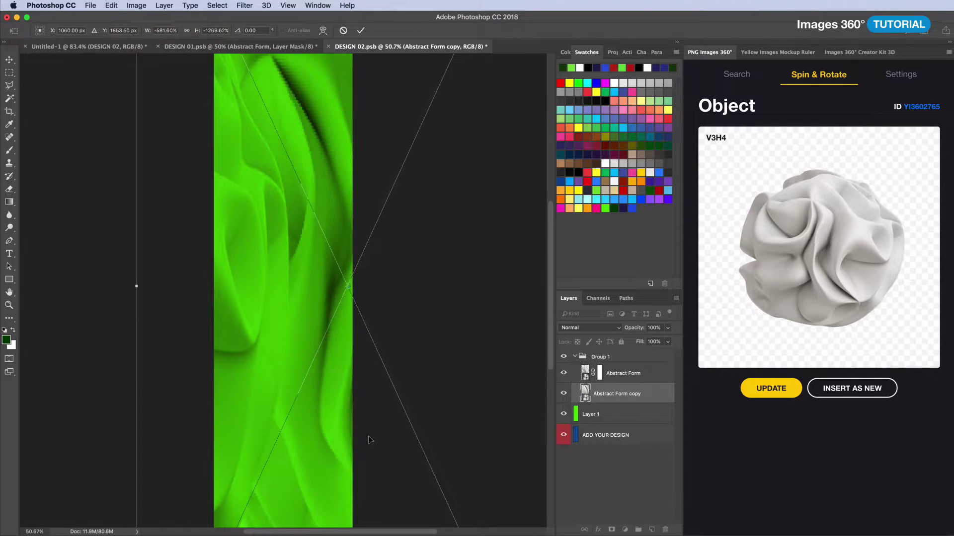
{"action": "left_click_drag", "start_coordinate": [340, 379], "coordinate": [340, 437]}
{"action": "key", "text": "Return"}
{"action": "right_click", "coordinate": [599, 373]}
{"action": "left_click", "coordinate": [616, 392]}
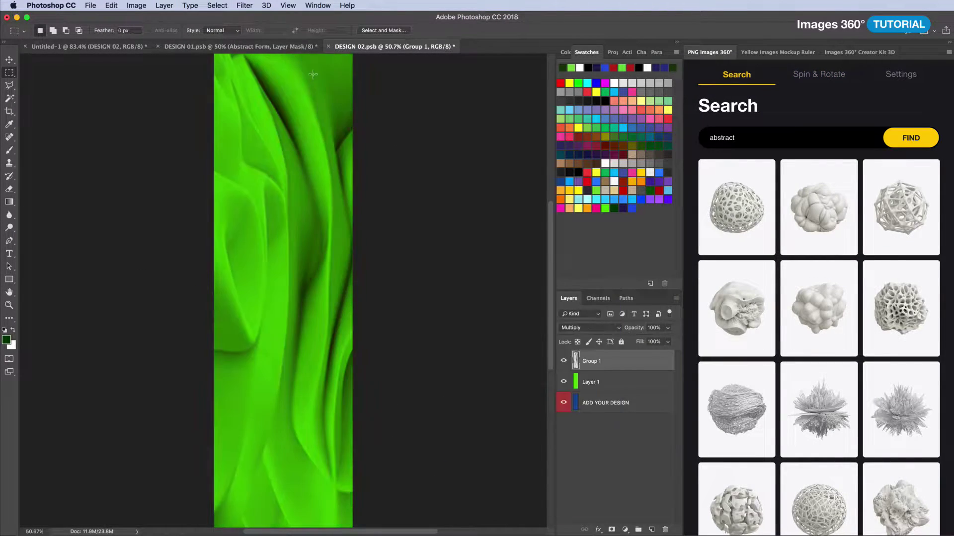
- Save DESIGN 02, then save and close DESIGN 01 so the mockup updates
{"action": "key", "text": "ctrl+s"}
{"action": "right_click", "coordinate": [576, 376]}
{"action": "left_click", "coordinate": [641, 389]}
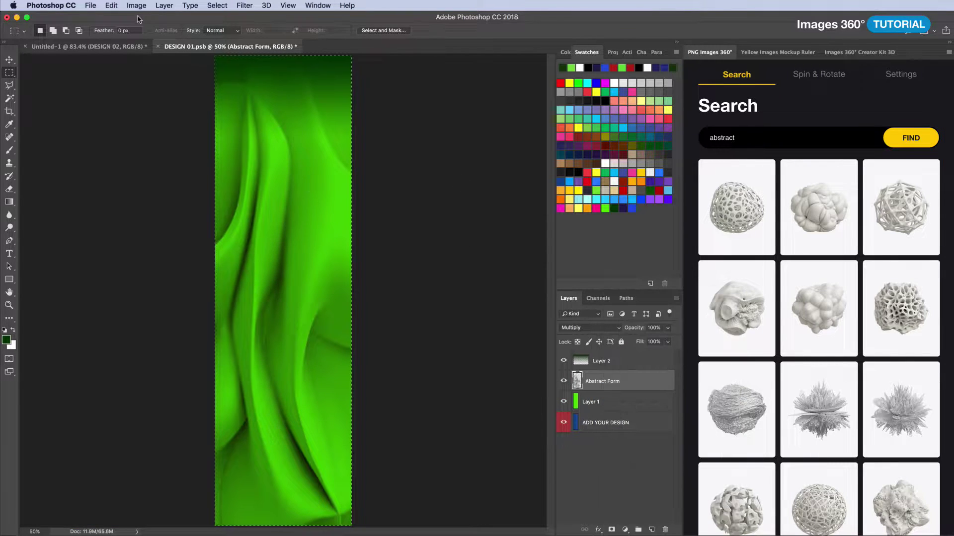
{"action": "key", "text": "ctrl+s"}
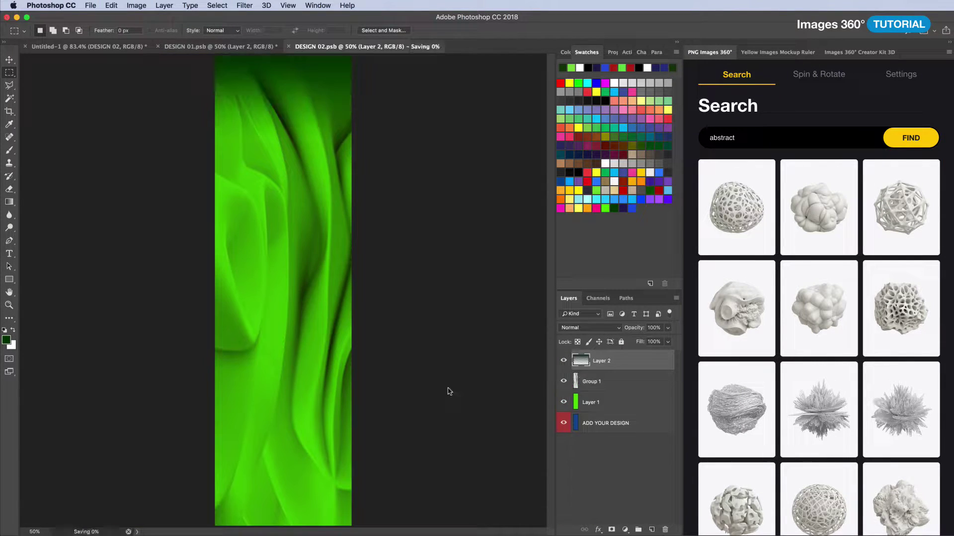
{"action": "left_click", "coordinate": [158, 47]}
- Fill a new layer in DESIGN 03 with dark green, then save and close it
{"action": "double_click", "coordinate": [597, 495]}
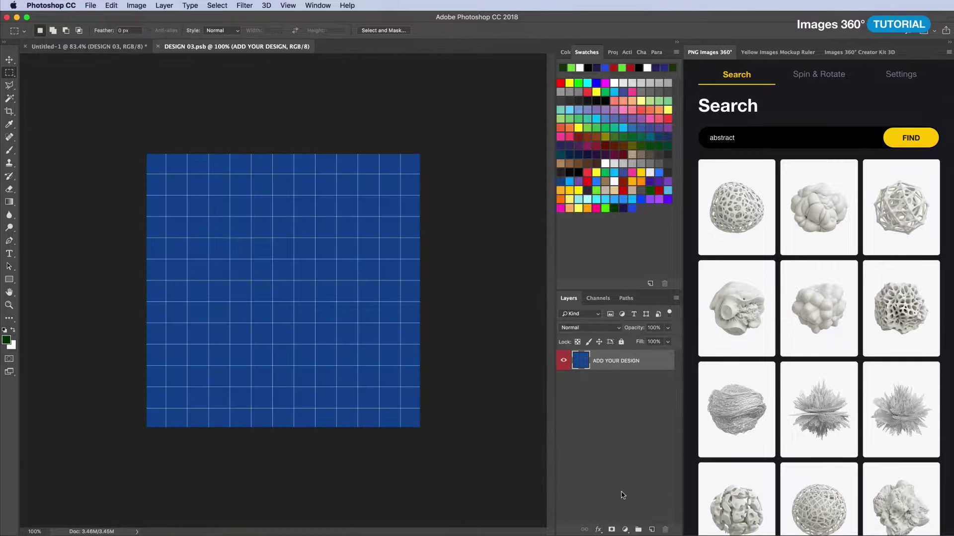
{"action": "key", "text": "ctrl+shift+alt+n"}
{"action": "key", "text": "alt+BackSpace"}
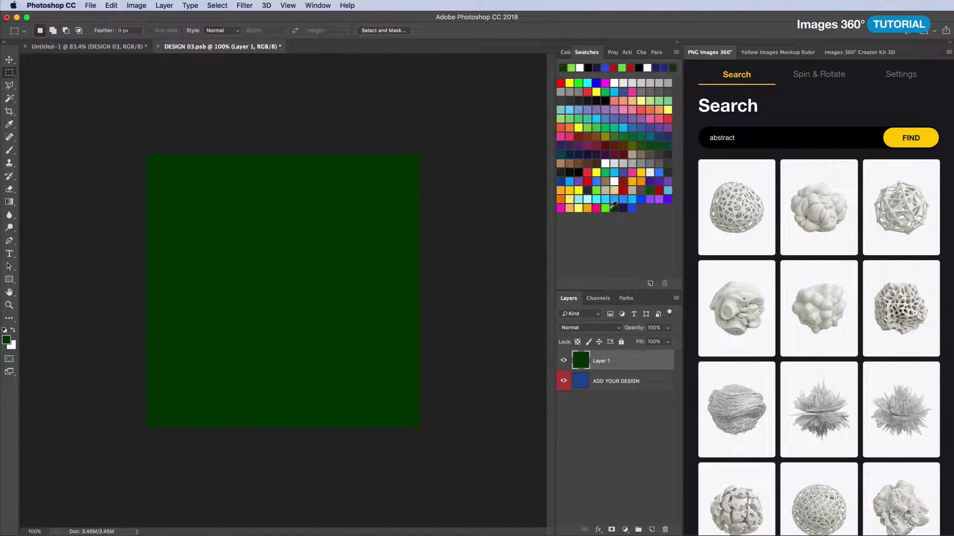
{"action": "key", "text": "ctrl+s"}
{"action": "key", "text": "ctrl+w"}
- Fill a new layer in DESIGN 04 with dark green, then save and close it
{"action": "scroll", "coordinate": [598, 514], "scroll_direction": "down", "scroll_amount": 2}
{"action": "double_click", "coordinate": [595, 467]}
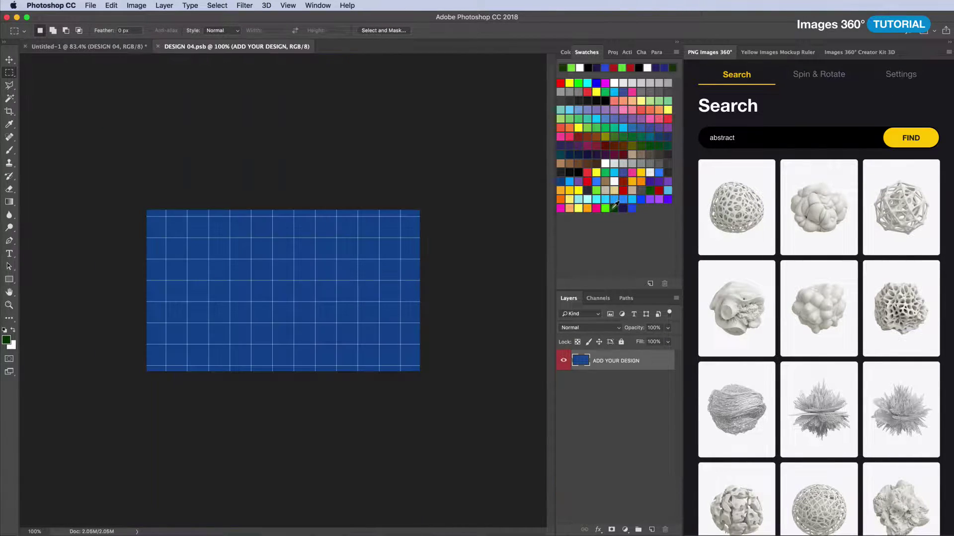
{"action": "key", "text": "ctrl+shift+n"}
{"action": "key", "text": "Return"}
{"action": "key", "text": "alt+BackSpace"}
{"action": "key", "text": "ctrl+s"}
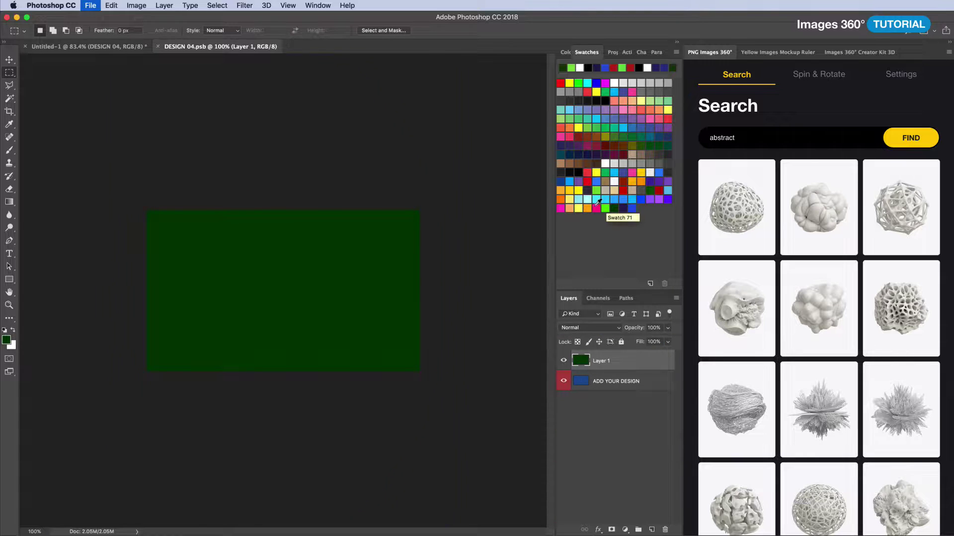
{"action": "key", "text": "ctrl+w"}
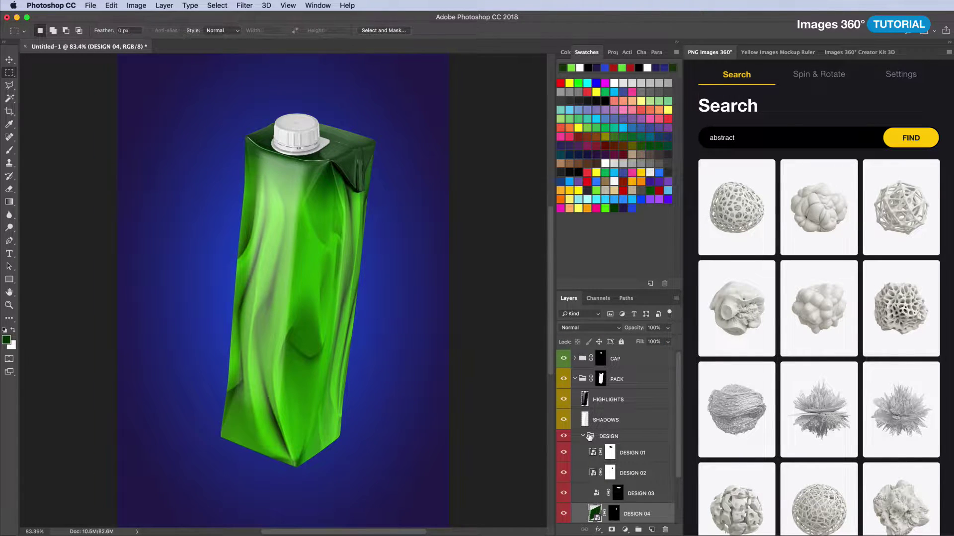
- Place design-front.png into DESIGN 01 as the red FRESH front label, then save and close
{"action": "double_click", "coordinate": [592, 454]}
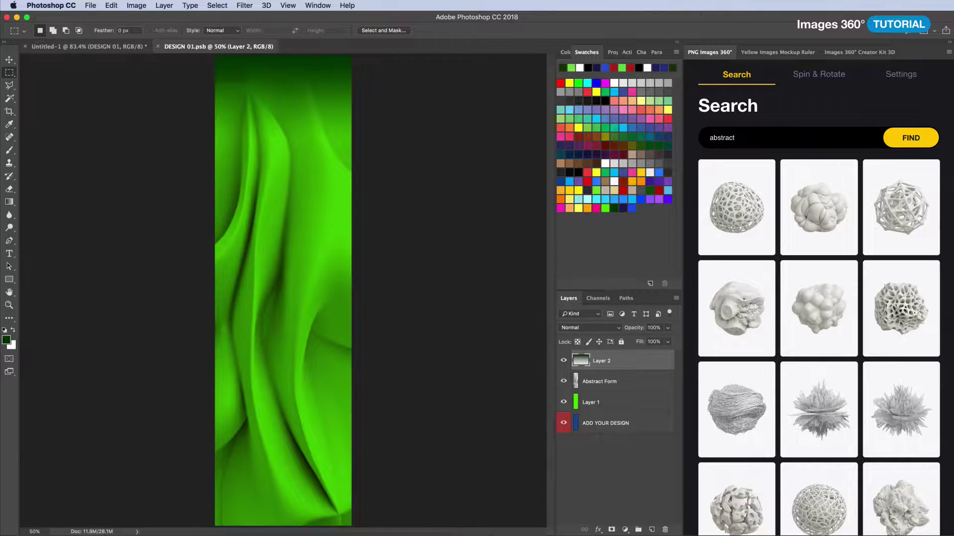
{"action": "key", "text": "super+Tab"}
{"action": "left_click_drag", "start_coordinate": [384, 197], "coordinate": [312, 413]}
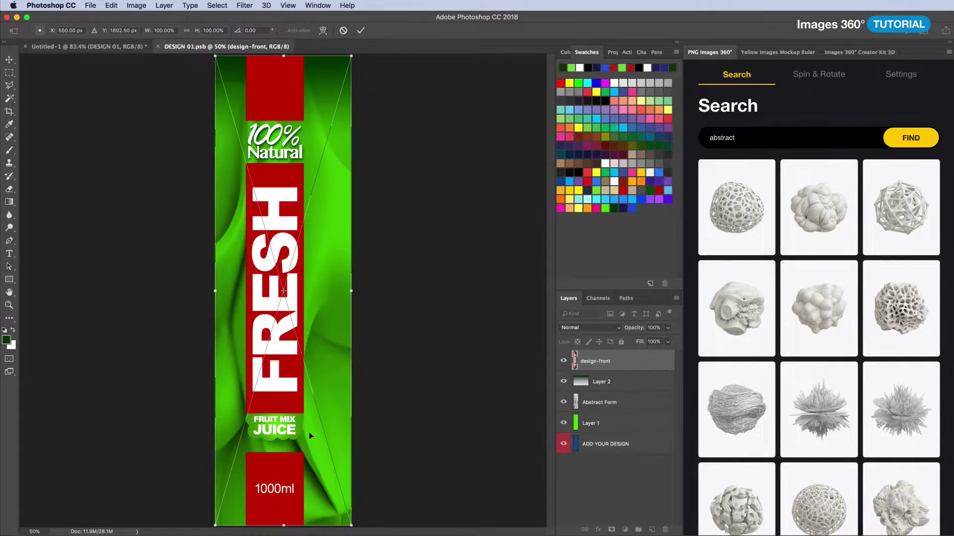
{"action": "key", "text": "Return"}
{"action": "key", "text": "super+s"}
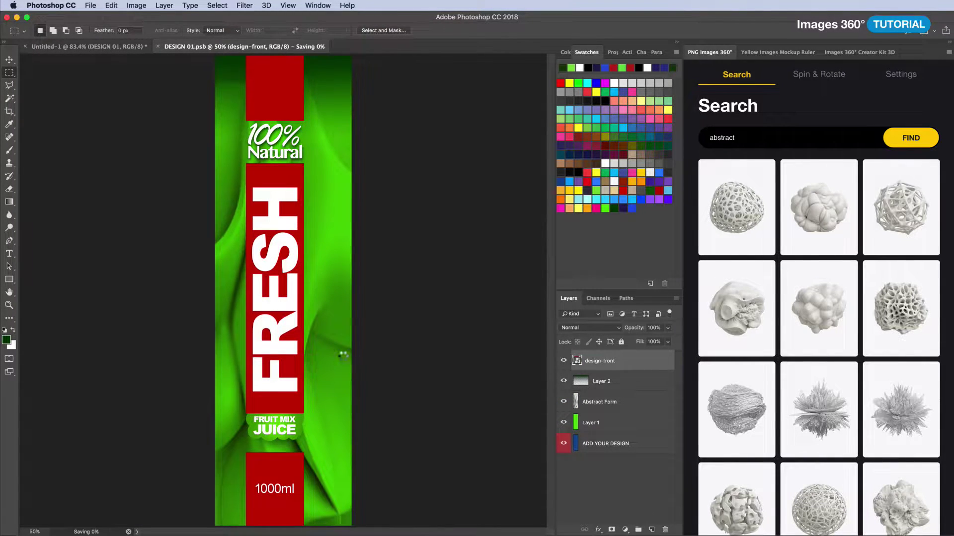
{"action": "key", "text": "super+w"}
- Place design-side.png into DESIGN 02 as the nutrition-facts side label and close it
{"action": "double_click", "coordinate": [593, 474]}
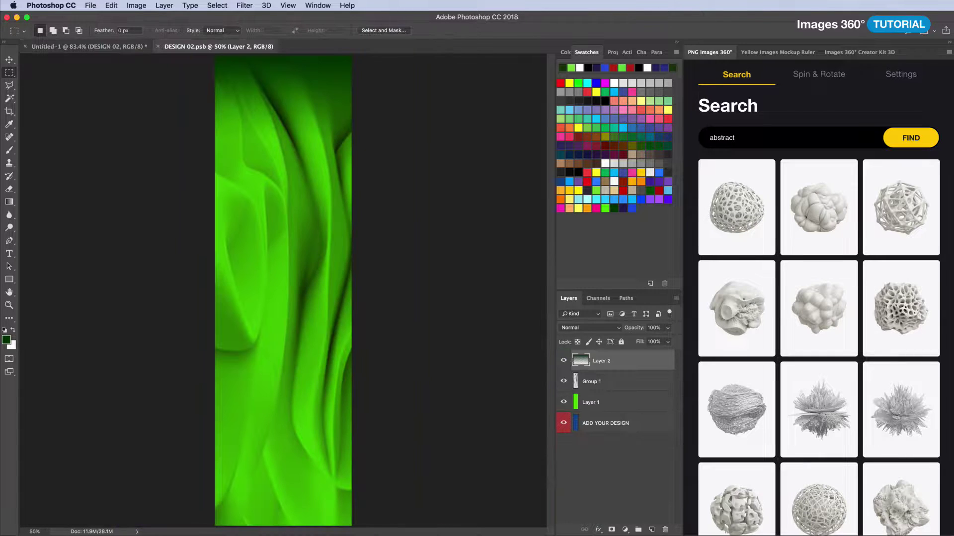
{"action": "key", "text": "super+Tab"}
{"action": "mouse_move", "coordinate": [493, 189]}
{"action": "left_mouse_down"}
{"action": "mouse_move", "coordinate": [332, 416]}
{"action": "mouse_move", "coordinate": [355, 444]}
{"action": "left_mouse_up"}
{"action": "key", "text": "Return"}
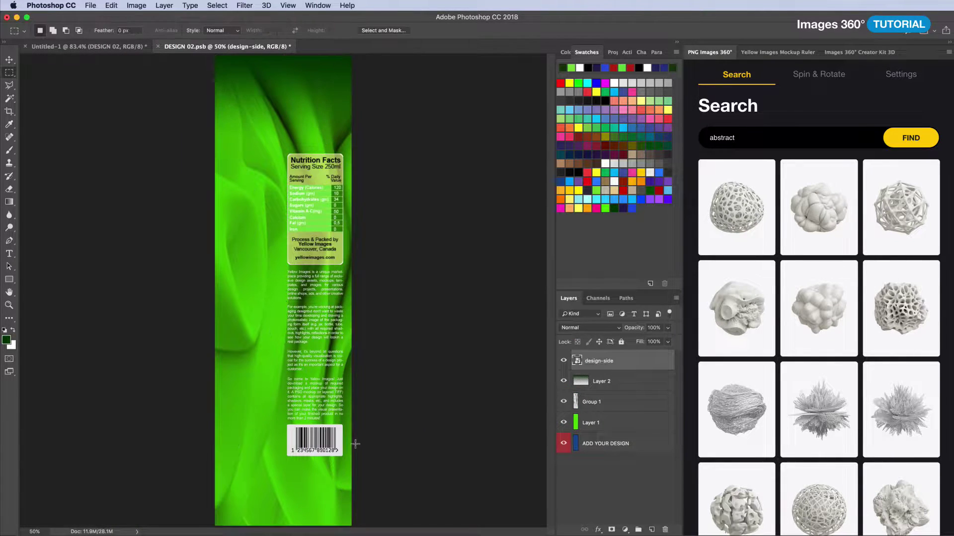
{"action": "key", "text": "super+w"}
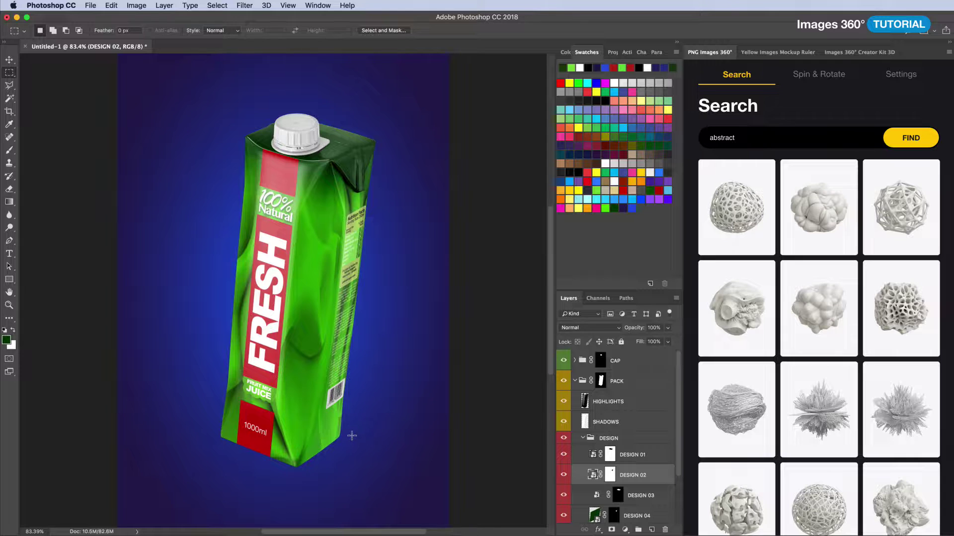
- Reopen, save and close the DESIGN 01 front and DESIGN 02 side label artworks
{"action": "double_click", "coordinate": [593, 456]}
{"action": "key", "text": "super+equal"}
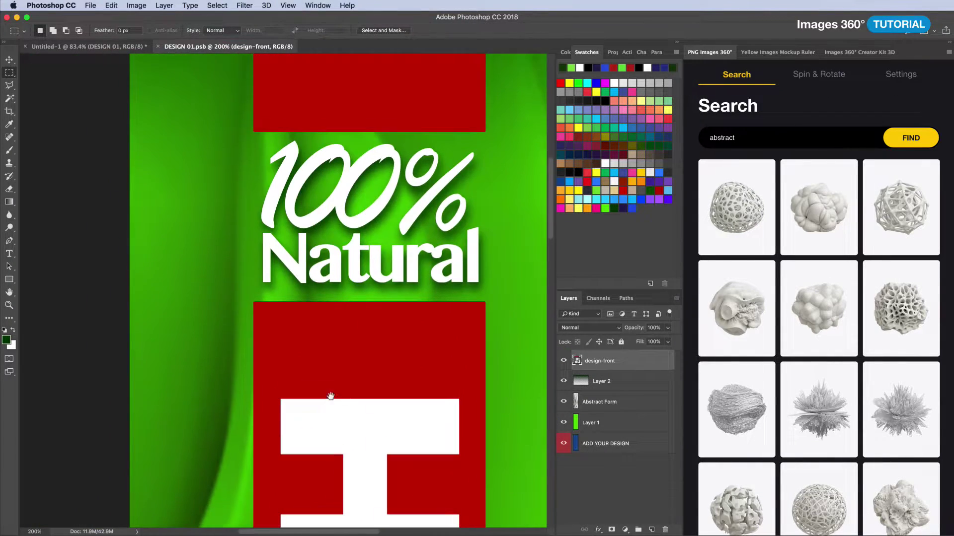
{"action": "key", "text": "super+w"}
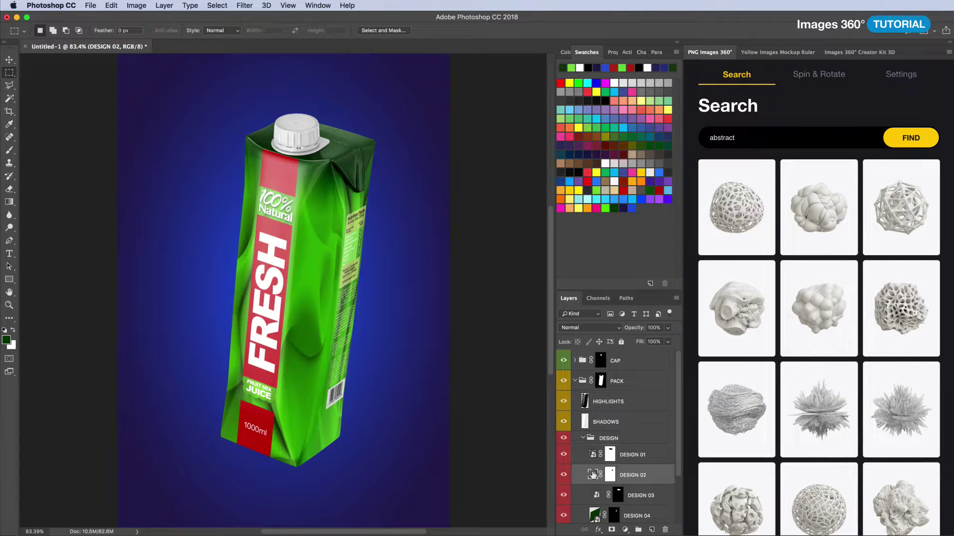
{"action": "double_click", "coordinate": [593, 475]}
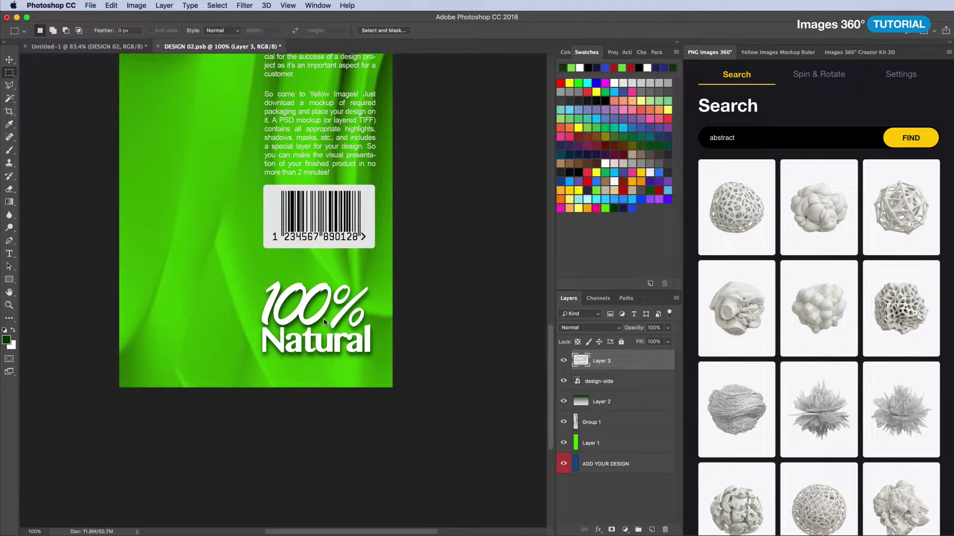
{"action": "key", "text": "super+s"}
{"action": "key", "text": "super+w"}
{"action": "double_click", "coordinate": [592, 457]}
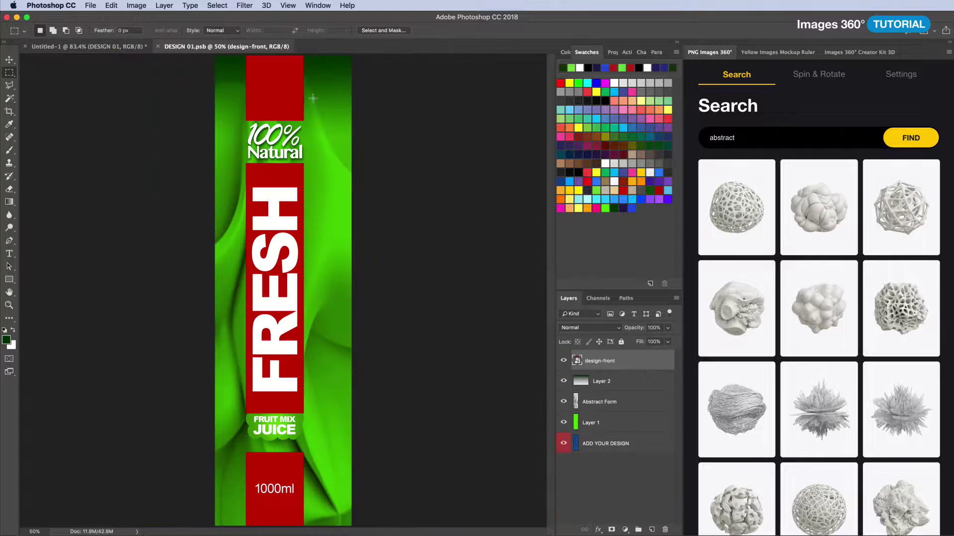
{"action": "key", "text": "super+w"}
{"action": "scroll", "coordinate": [594, 481], "scroll_direction": "down", "scroll_amount": 1}
- Stretch the red block in DESIGN 03 to the artwork's full height
{"action": "double_click", "coordinate": [596, 477]}
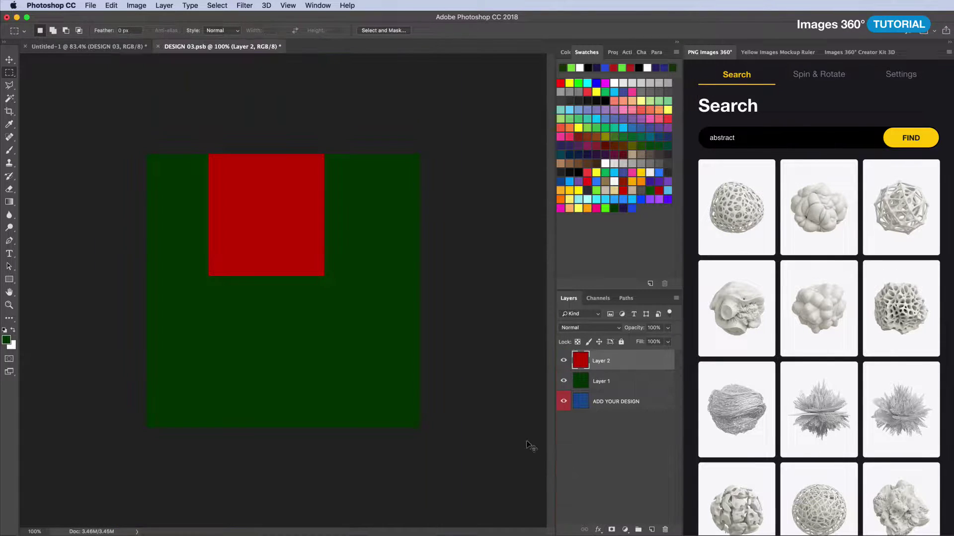
{"action": "key", "text": "super+t"}
{"action": "left_click_drag", "start_coordinate": [283, 230], "coordinate": [283, 154]}
{"action": "key", "text": "Return"}
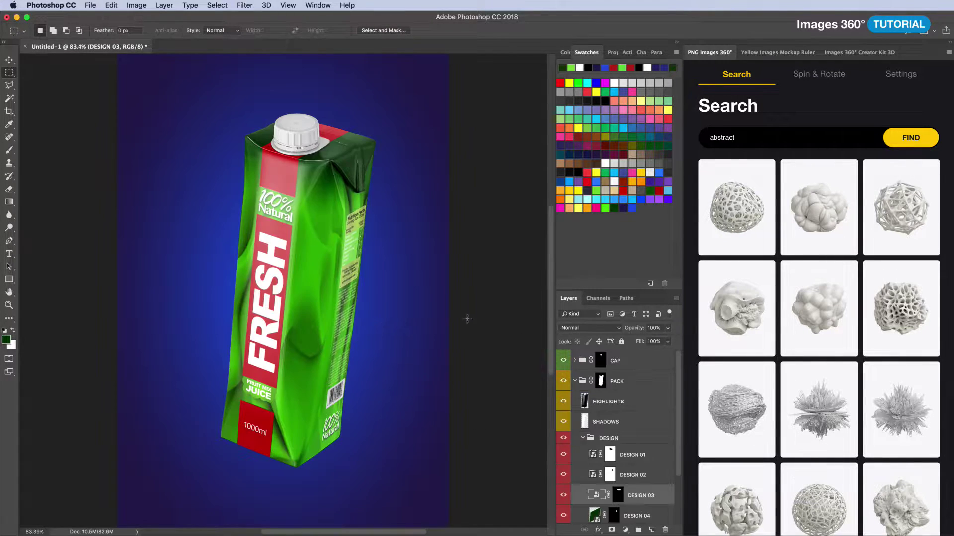
- Save and close the DESIGN 03 artwork, then fill the CAP group's COLOR layer red
{"action": "key", "text": "super+w"}
{"action": "left_click", "coordinate": [718, 230]}
{"action": "left_click", "coordinate": [574, 361]}
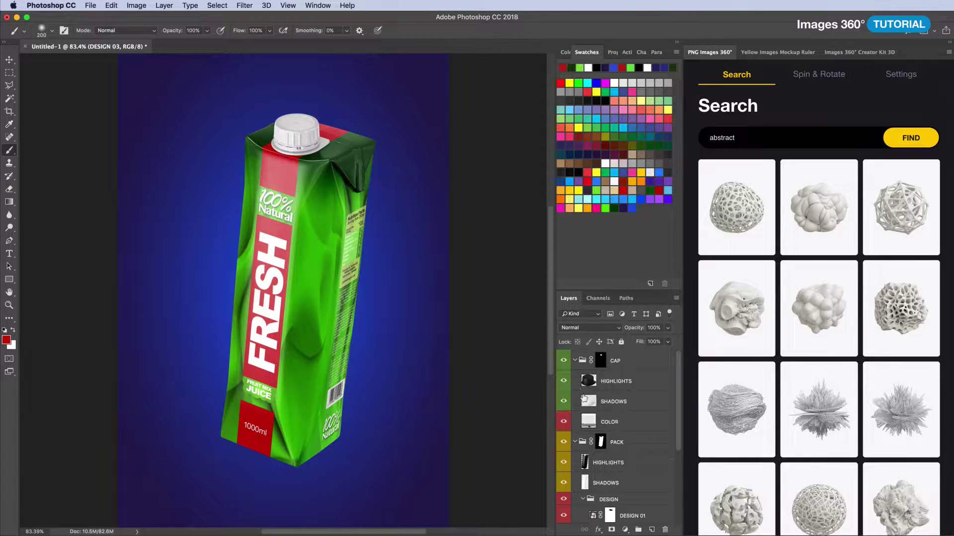
{"action": "left_click", "coordinate": [609, 422]}
{"action": "key", "text": "alt+BackSpace"}
- Duplicate the cap HIGHLIGHTS layer and set the copy's blend mode to Screen
{"action": "left_click", "coordinate": [606, 382]}
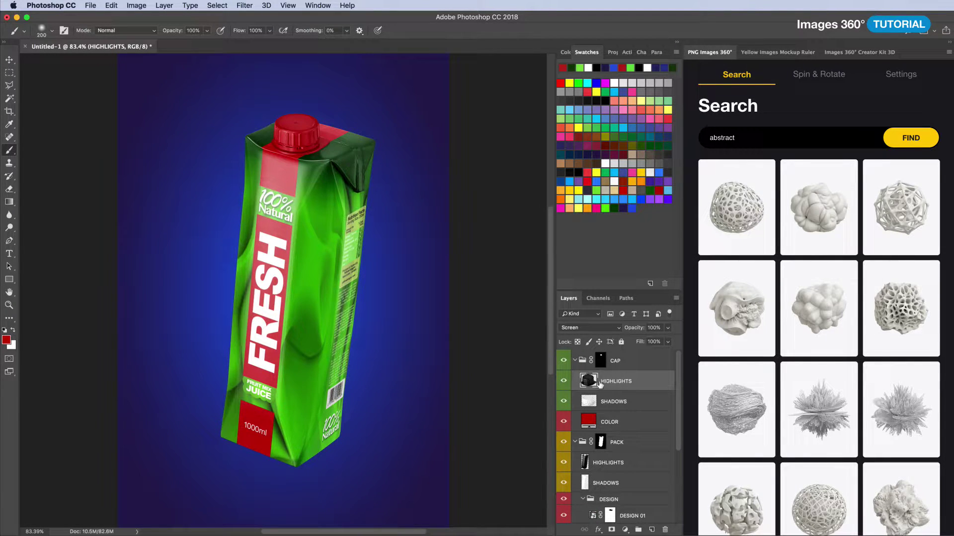
{"action": "left_click", "coordinate": [590, 328]}
{"action": "left_click", "coordinate": [591, 403]}
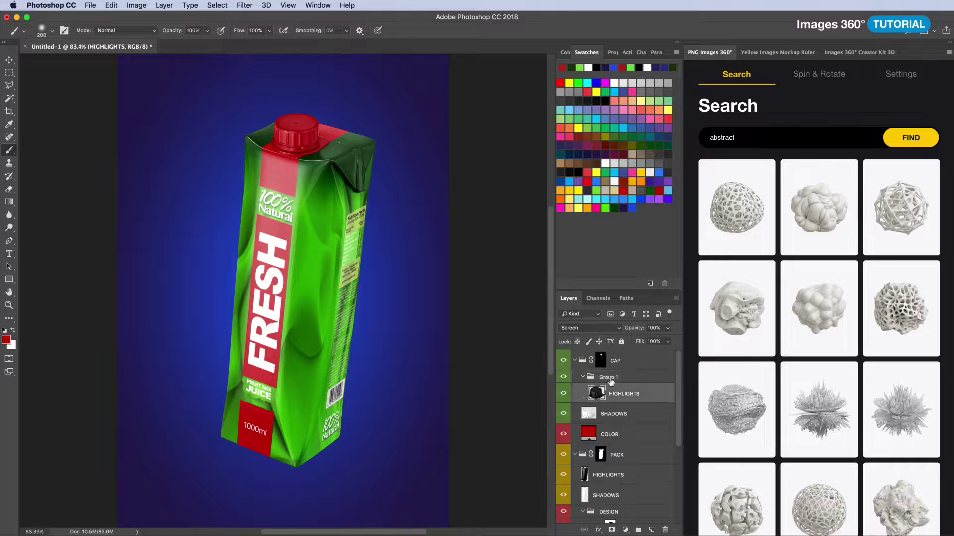
{"action": "left_click", "coordinate": [594, 329]}
{"action": "left_click", "coordinate": [571, 240]}
{"action": "key", "text": "ctrl+j"}
{"action": "left_click", "coordinate": [589, 328]}
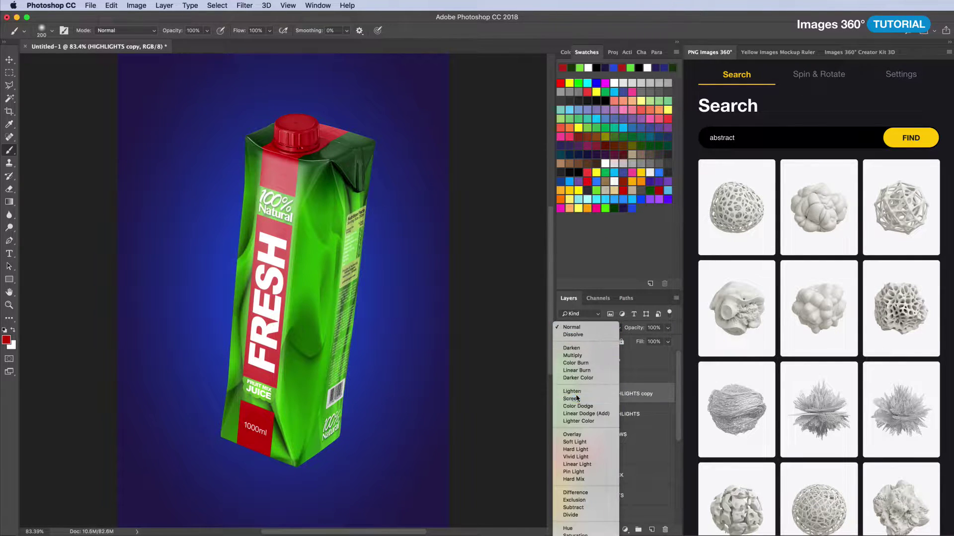
{"action": "left_click", "coordinate": [591, 399]}
- Clip a Levels layer to the highlights with black input 31 and midtone 1.29
{"action": "scroll", "coordinate": [426, 344], "scroll_direction": "up", "scroll_amount": 5}
{"action": "left_click_drag", "start_coordinate": [425, 352], "coordinate": [370, 400]}
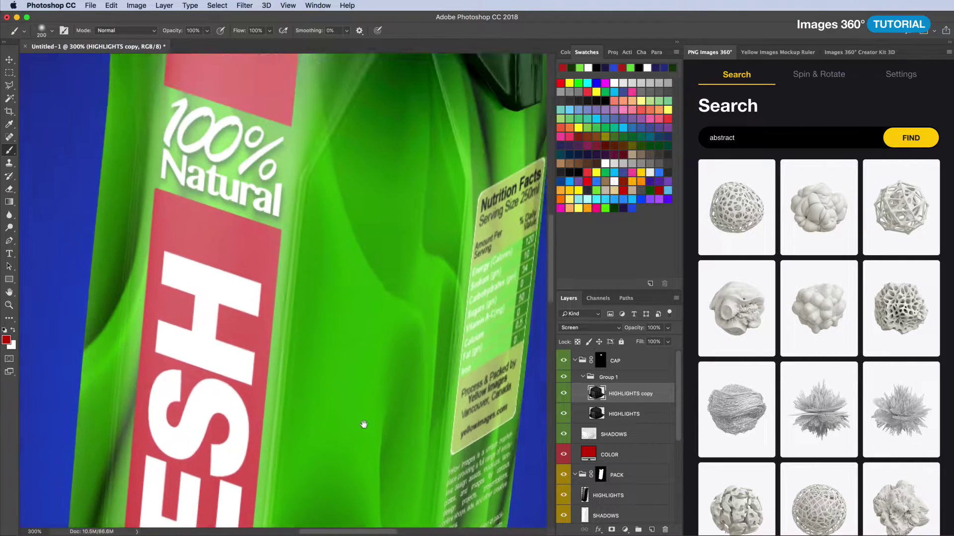
{"action": "left_click", "coordinate": [625, 530]}
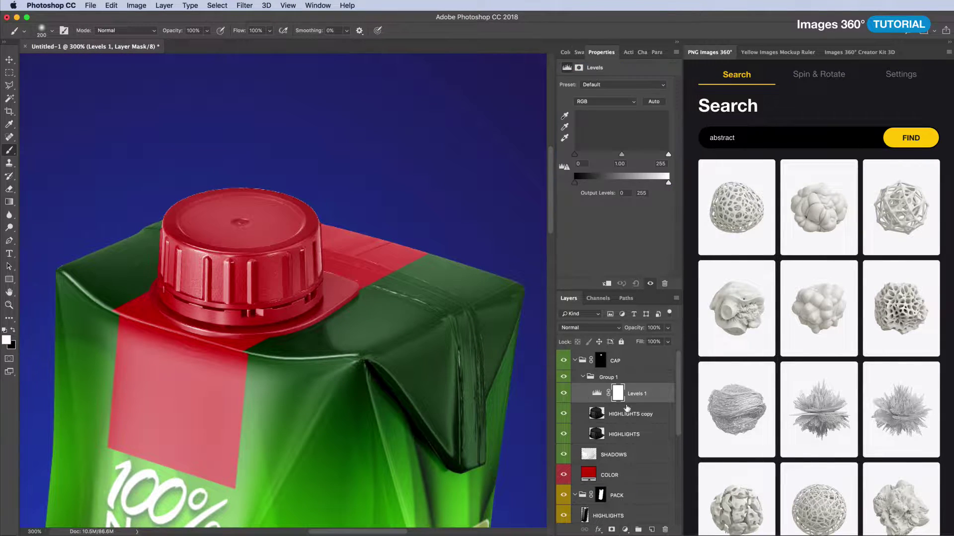
{"action": "left_click_drag", "start_coordinate": [578, 157], "coordinate": [619, 155]}
{"action": "scroll", "coordinate": [477, 285], "scroll_direction": "down", "scroll_amount": 2}
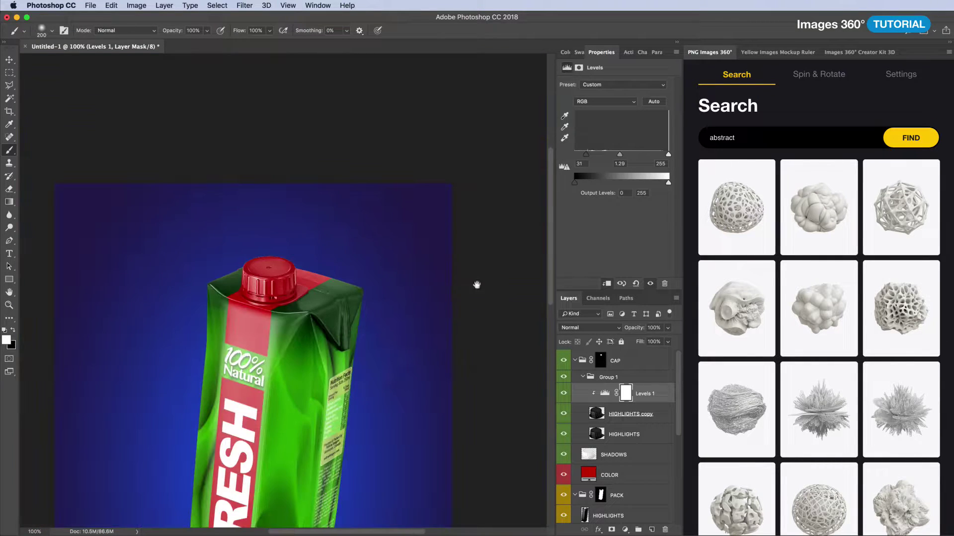
{"action": "left_click_drag", "start_coordinate": [476, 285], "coordinate": [485, 223]}
{"action": "left_click", "coordinate": [636, 360]}
{"action": "left_click", "coordinate": [575, 361]}
{"action": "left_click_drag", "start_coordinate": [388, 392], "coordinate": [389, 270]}
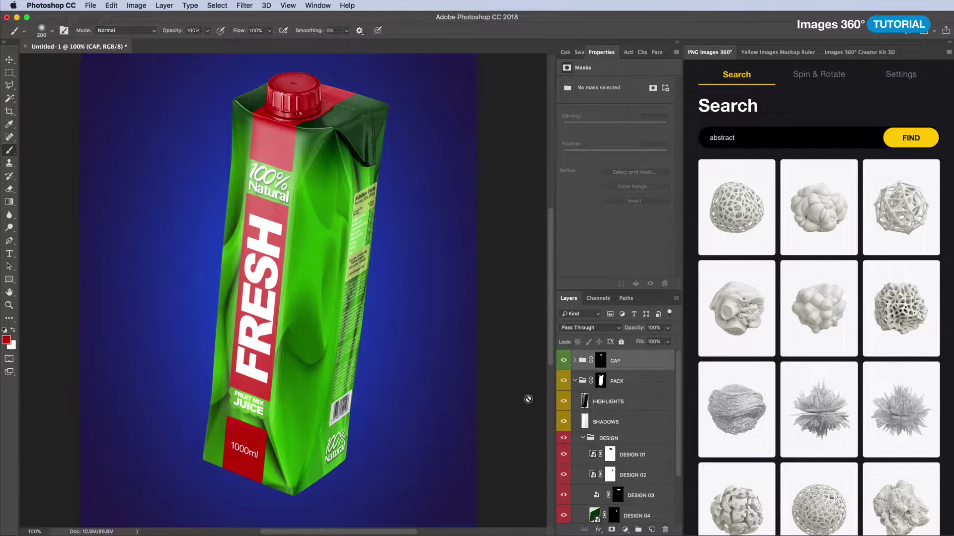
- Open the DESIGN 01 artwork and search Images 360° for 'maracuya'
{"action": "double_click", "coordinate": [593, 455]}
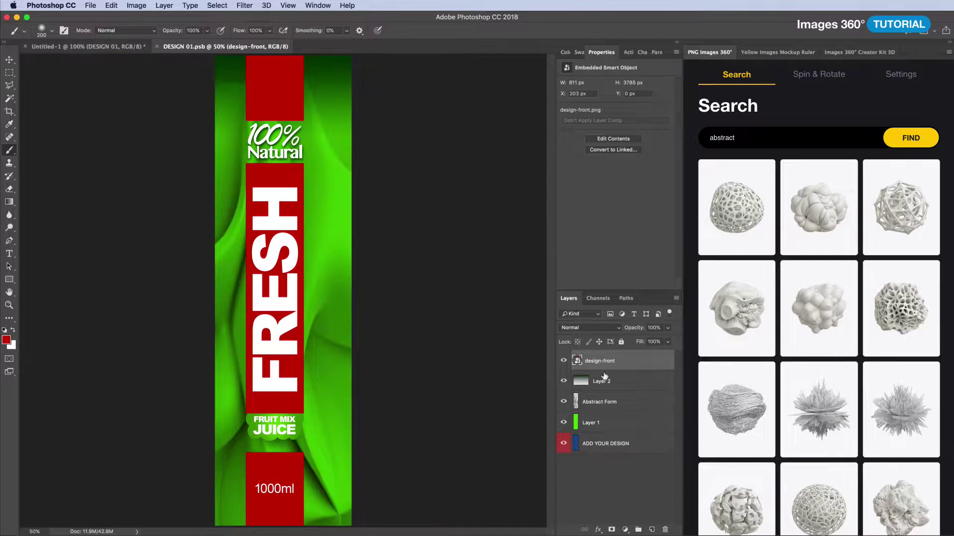
{"action": "left_click", "coordinate": [598, 403]}
{"action": "left_click", "coordinate": [737, 75]}
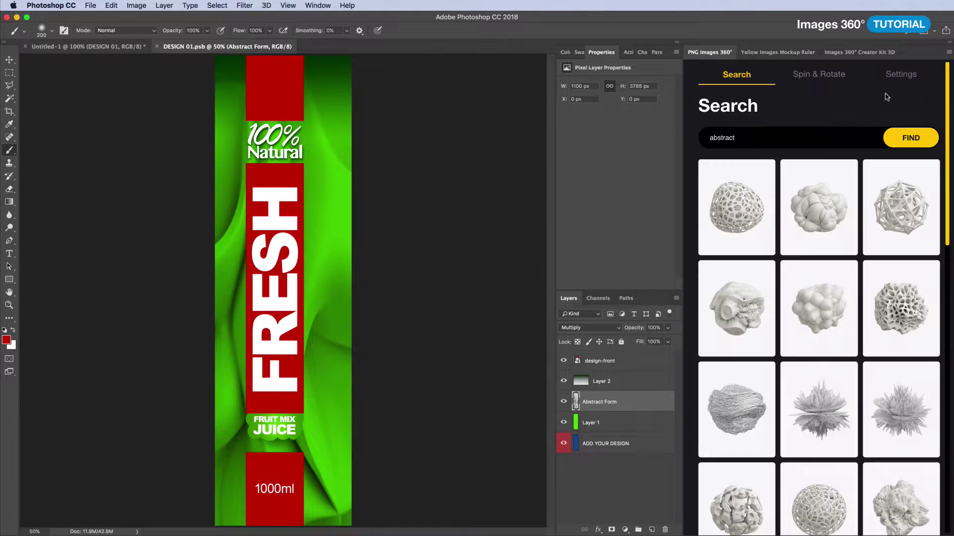
{"action": "left_click", "coordinate": [730, 140]}
{"action": "left_click_drag", "start_coordinate": [734, 138], "coordinate": [689, 129]}
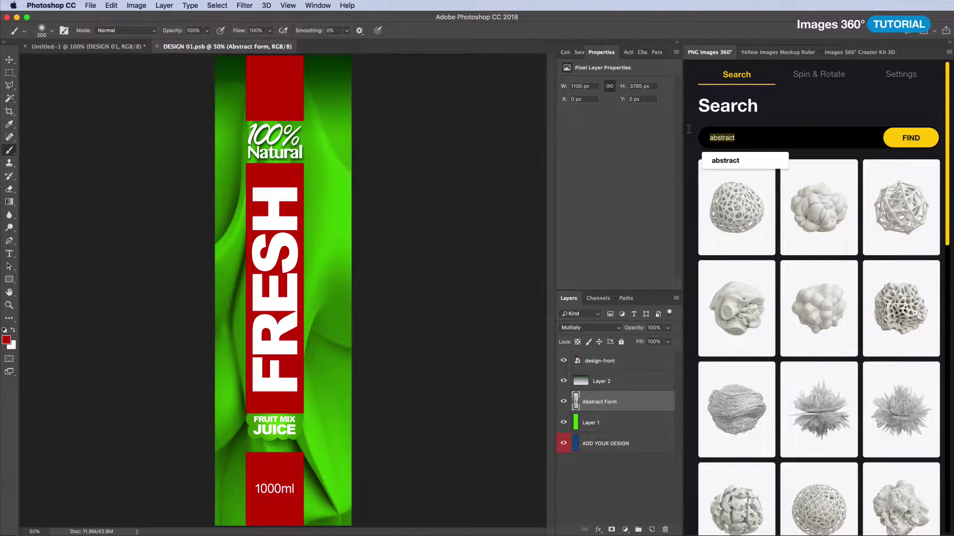
{"action": "type", "text": "mara"}
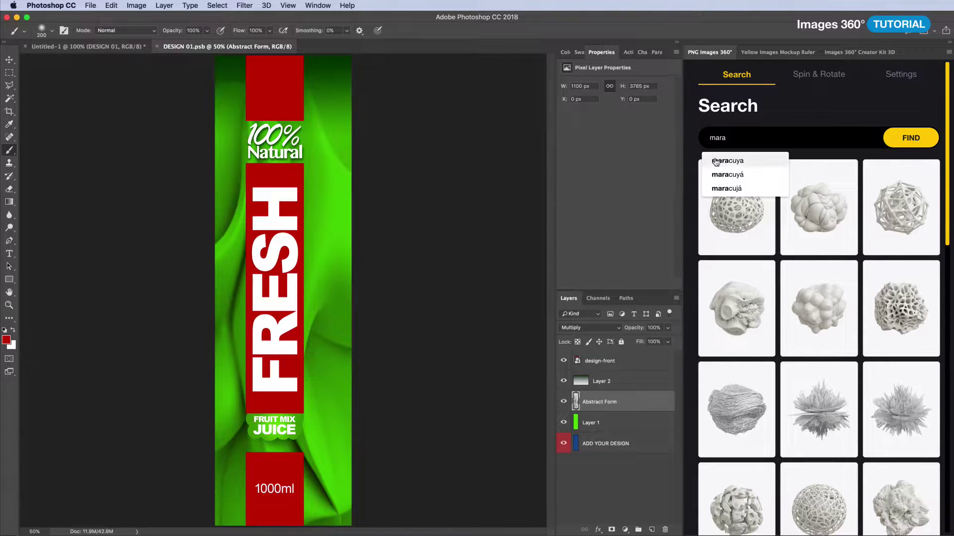
{"action": "type", "text": "cuya"}
{"action": "left_click", "coordinate": [897, 144]}
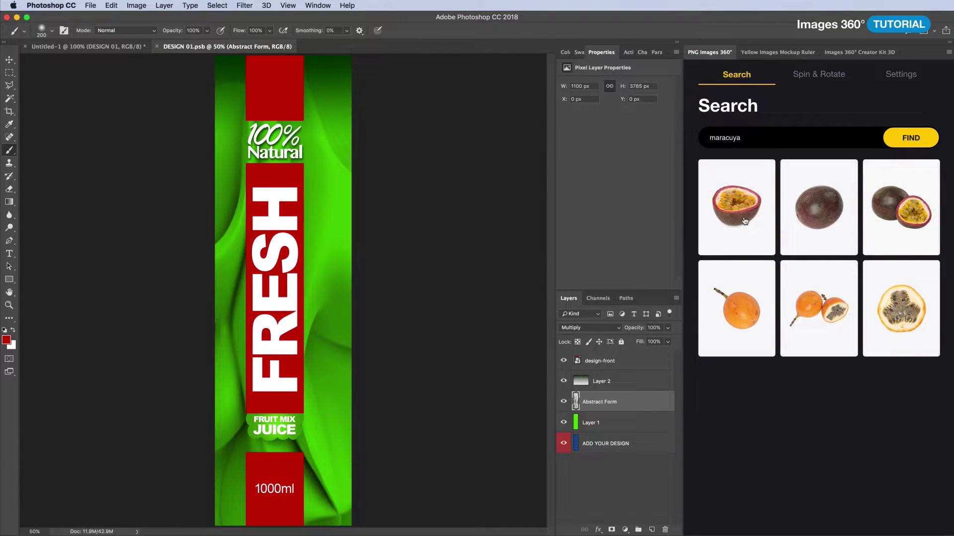
- Insert the half passion fruit as a new layer, turned to a better angle
{"action": "left_click", "coordinate": [744, 221]}
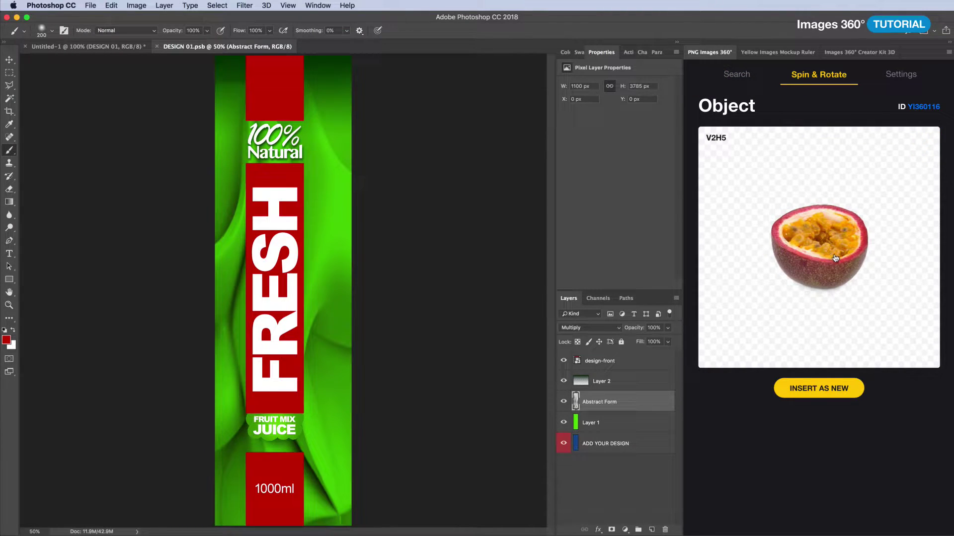
{"action": "mouse_move", "coordinate": [835, 258]}
{"action": "left_mouse_down"}
{"action": "mouse_move", "coordinate": [776, 255]}
{"action": "mouse_move", "coordinate": [779, 272]}
{"action": "mouse_move", "coordinate": [819, 257]}
{"action": "left_mouse_up"}
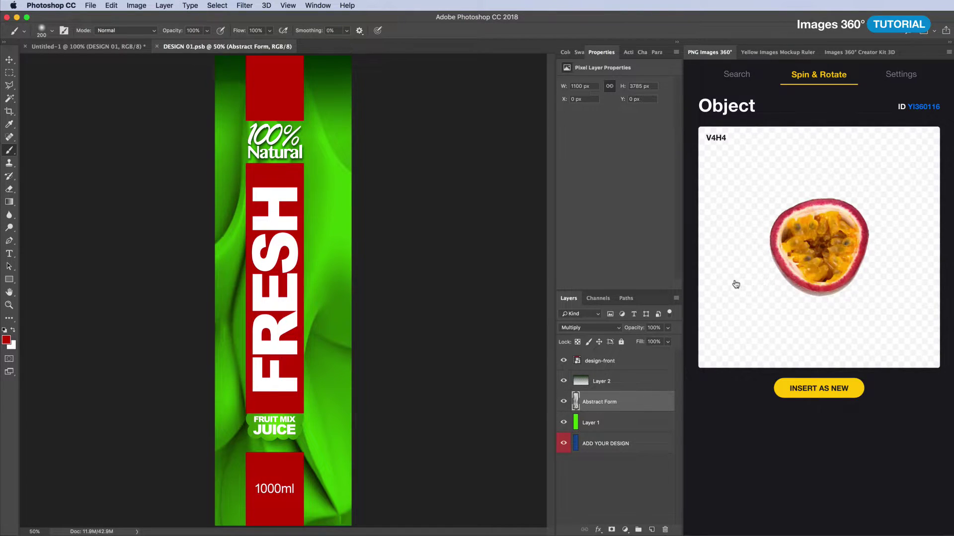
{"action": "left_click", "coordinate": [794, 391]}
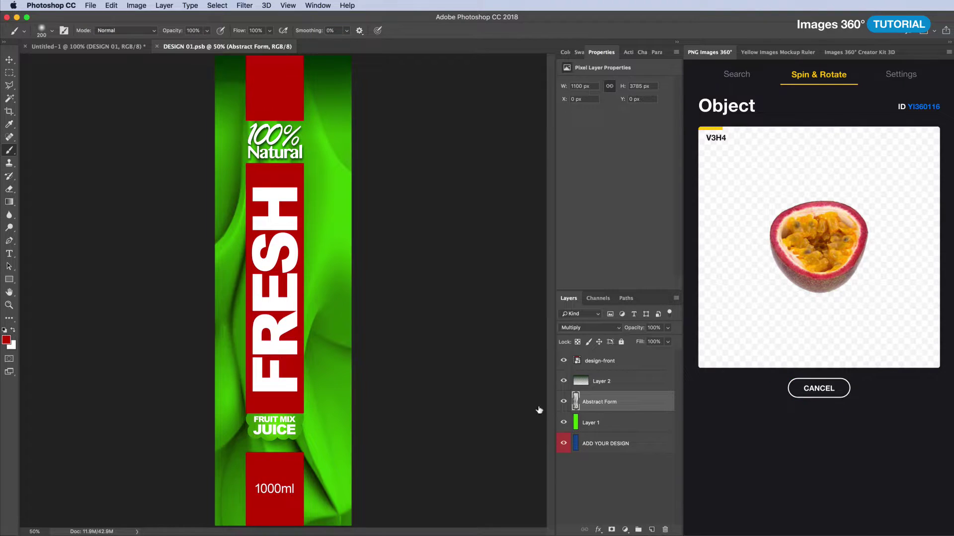
- Move the passion fruit behind JUICE and 1000ml, tilted about 17° and enlarged to ~470%
{"action": "key", "text": "ctrl+t"}
{"action": "left_click_drag", "start_coordinate": [297, 301], "coordinate": [292, 483]}
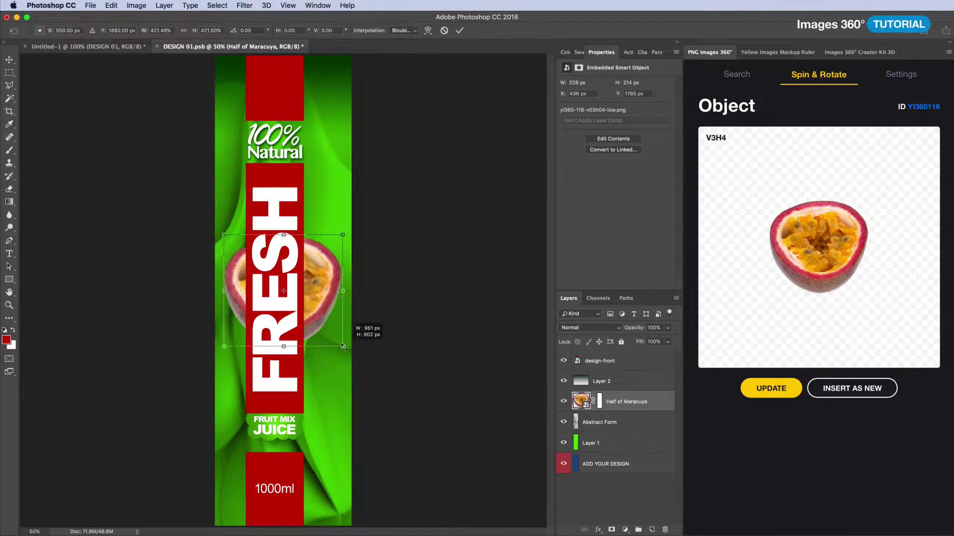
{"action": "left_click_drag", "start_coordinate": [356, 370], "coordinate": [380, 404]}
{"action": "key", "text": "super+plus"}
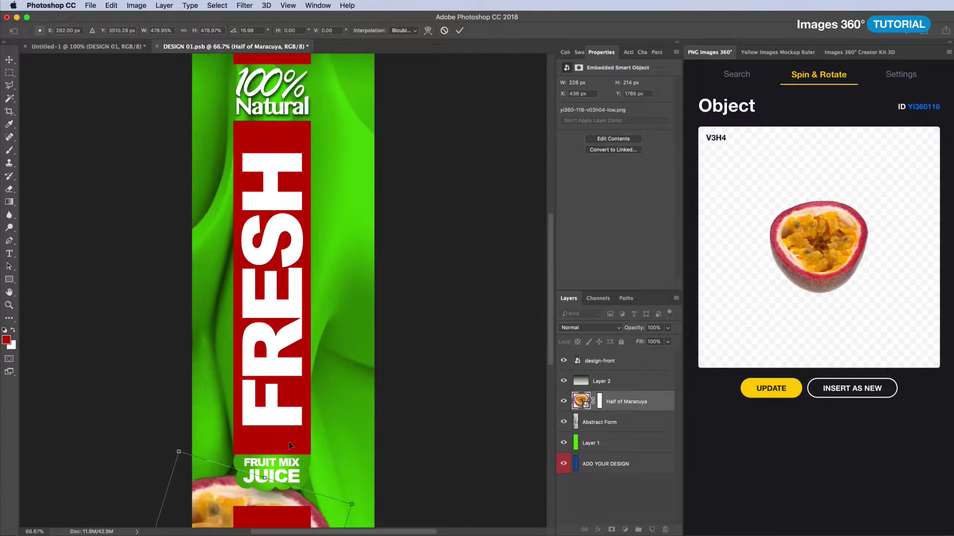
{"action": "scroll", "coordinate": [378, 402], "scroll_direction": "down", "scroll_amount": 2}
{"action": "left_click_drag", "start_coordinate": [376, 335], "coordinate": [367, 274]}
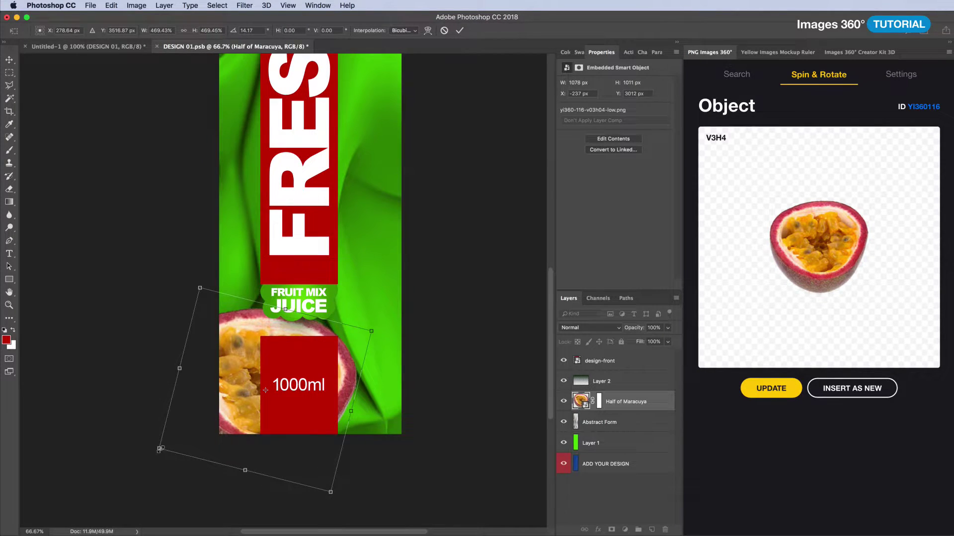
{"action": "key", "text": "Return"}
{"action": "key", "text": "b"}
{"action": "left_click", "coordinate": [742, 75]}
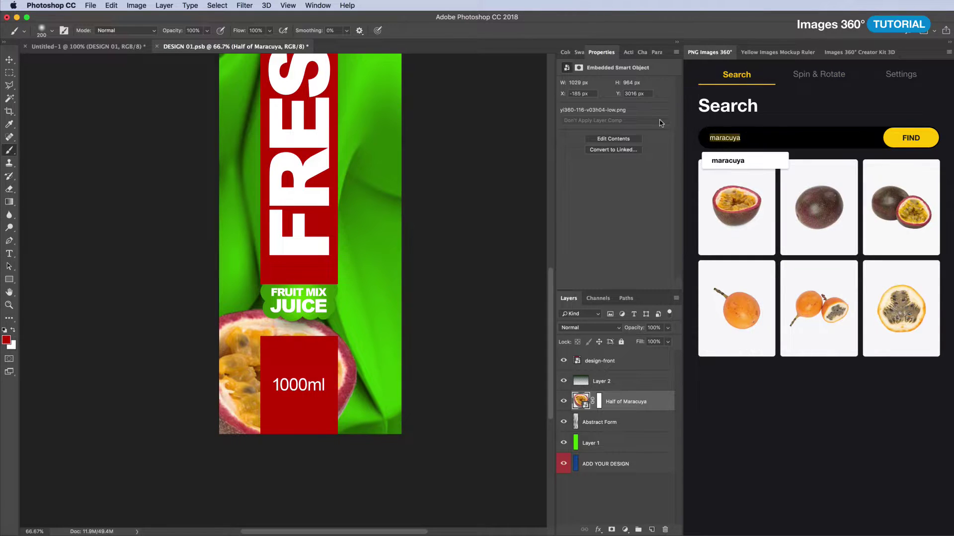
- Search for oranges and insert a whole orange with its stem turned upward
{"action": "type", "text": "orange"}
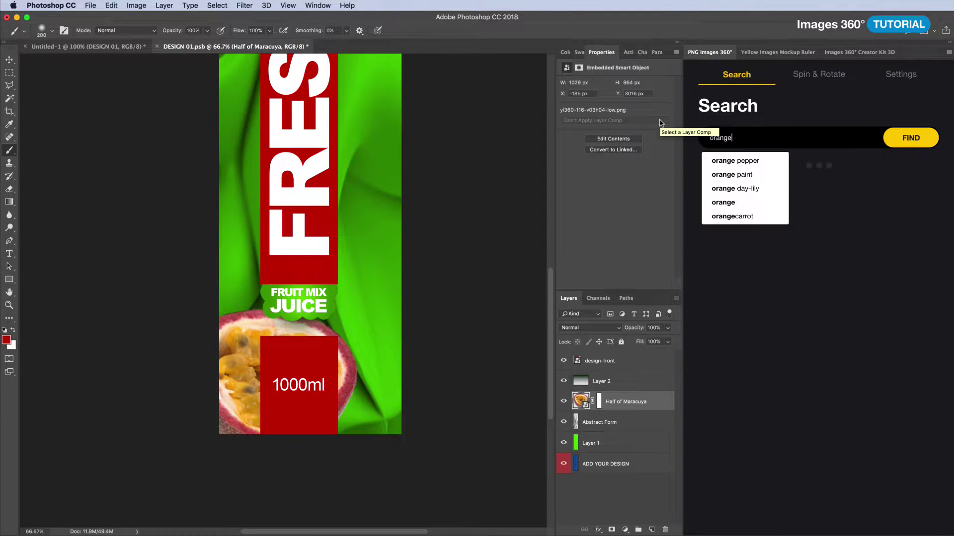
{"action": "key", "text": "Return"}
{"action": "scroll", "coordinate": [799, 248], "scroll_direction": "down", "scroll_amount": 4}
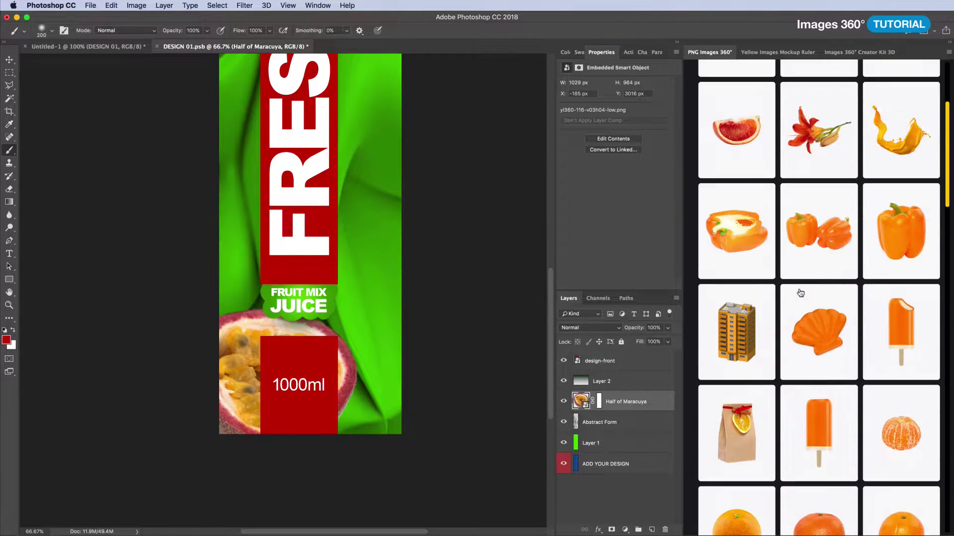
{"action": "scroll", "coordinate": [805, 303], "scroll_direction": "down", "scroll_amount": 3}
{"action": "left_click", "coordinate": [878, 410]}
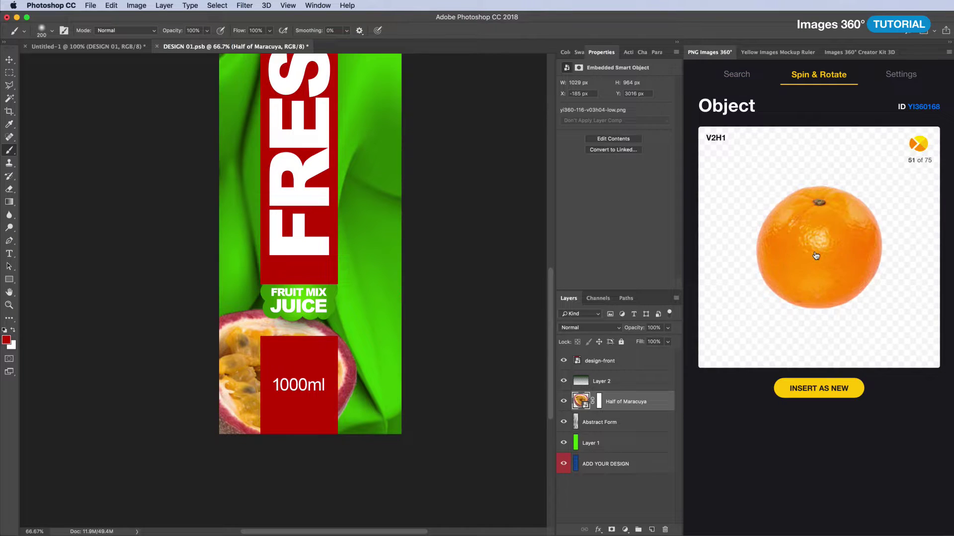
{"action": "left_click_drag", "start_coordinate": [815, 258], "coordinate": [814, 255]}
{"action": "left_click", "coordinate": [813, 390]}
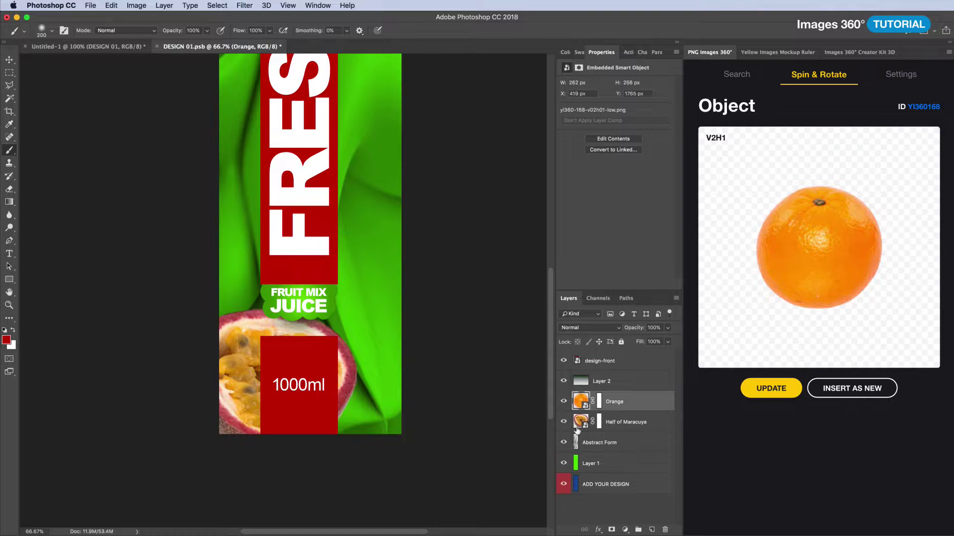
- Rotate and enlarge the orange beside JUICE, then update it to a turned V3H1 view
{"action": "left_click_drag", "start_coordinate": [407, 379], "coordinate": [378, 211]}
{"action": "left_click_drag", "start_coordinate": [399, 325], "coordinate": [489, 291]}
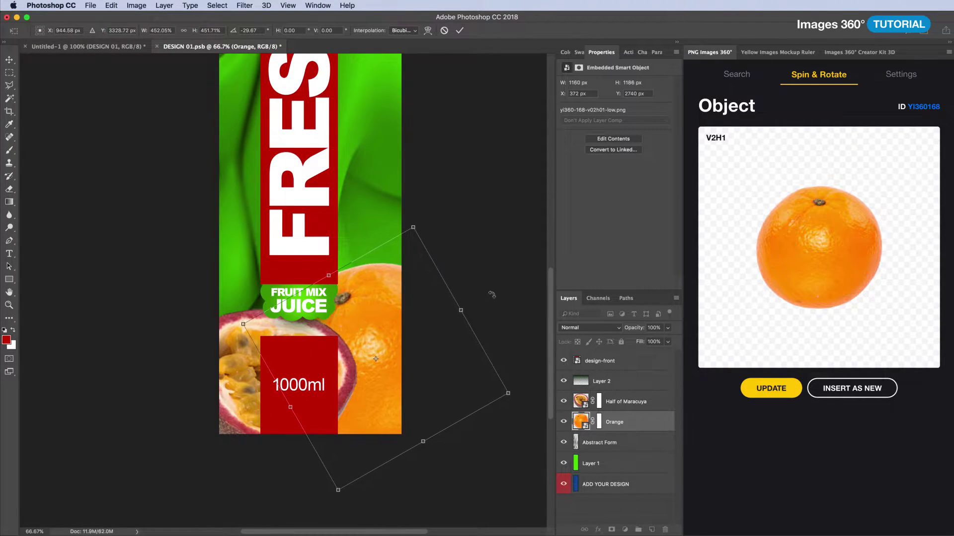
{"action": "key", "text": "Return"}
{"action": "left_click_drag", "start_coordinate": [794, 250], "coordinate": [792, 336]}
{"action": "left_click", "coordinate": [776, 390]}
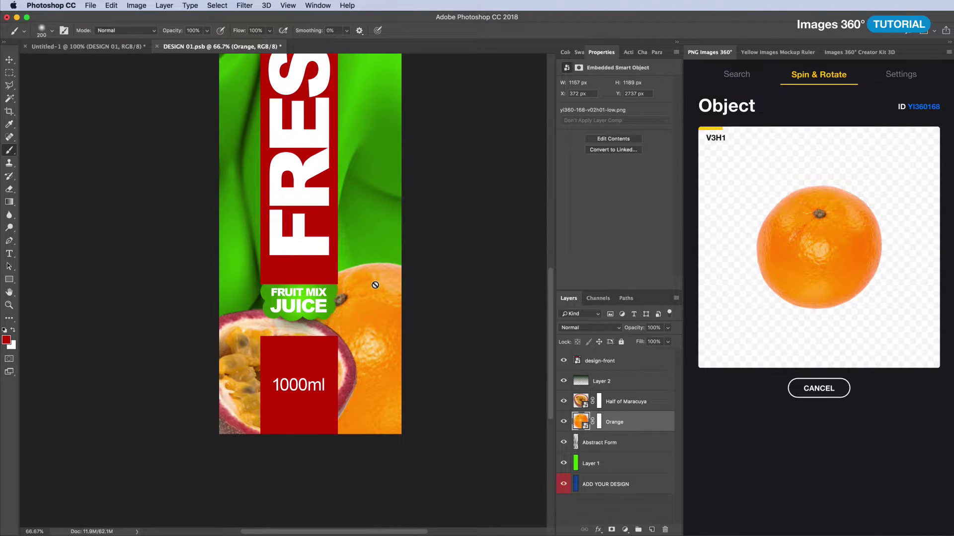
{"action": "scroll", "coordinate": [375, 285], "scroll_direction": "up", "scroll_amount": 5}
- Switch Images 360° to QUALITY mode and update the placed fruit images
{"action": "left_click_drag", "start_coordinate": [379, 288], "coordinate": [164, 296]}
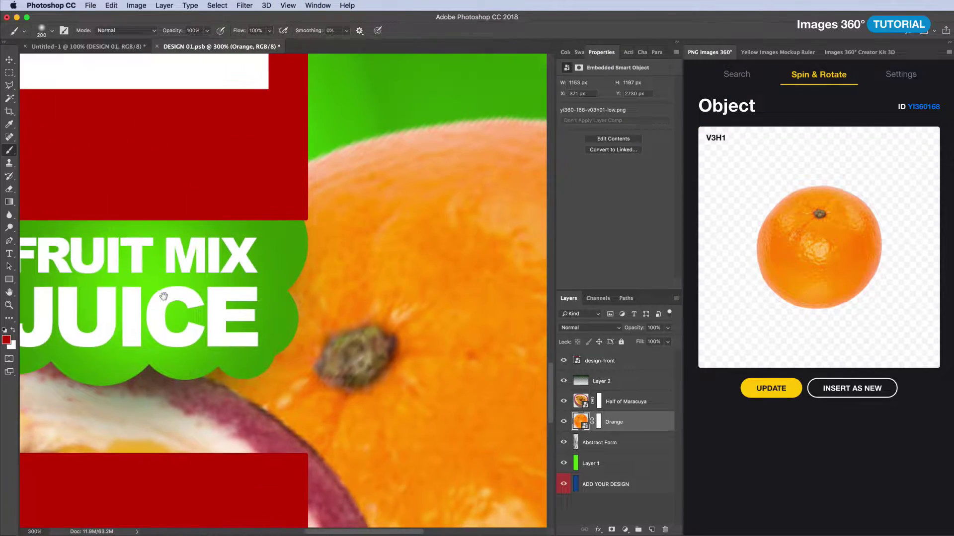
{"action": "left_click", "coordinate": [901, 79]}
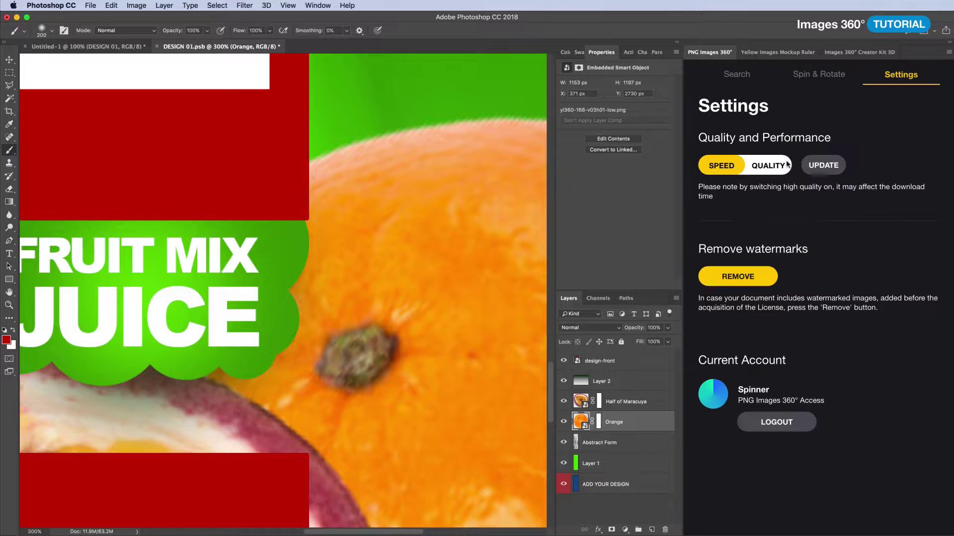
{"action": "left_click", "coordinate": [822, 166]}
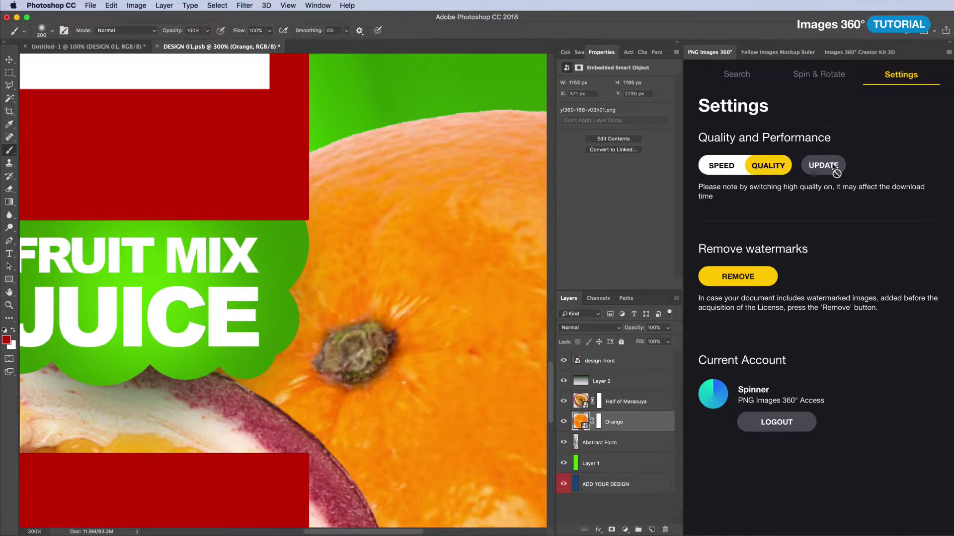
{"action": "left_click", "coordinate": [822, 73]}
{"action": "left_click", "coordinate": [736, 74]}
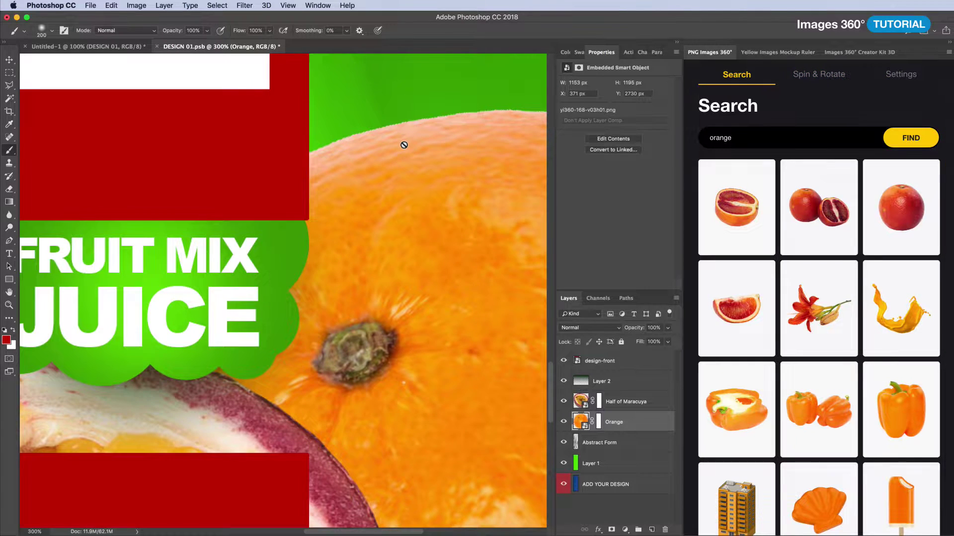
{"action": "key", "text": "super+1"}
- Scale the orange to about 94% and rotate it about -14° beside the JUICE badge
{"action": "key", "text": "super+t"}
{"action": "left_click_drag", "start_coordinate": [522, 518], "coordinate": [497, 503]}
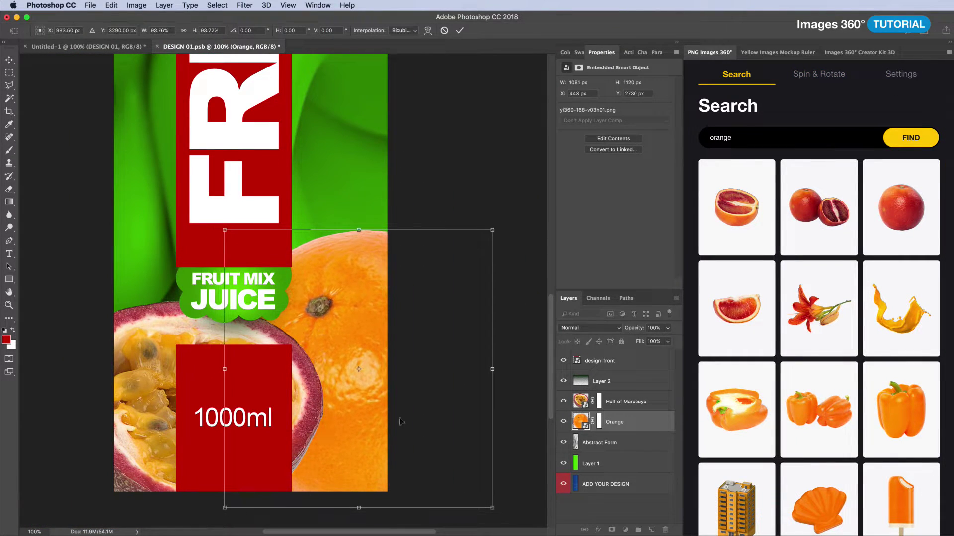
{"action": "left_click_drag", "start_coordinate": [516, 306], "coordinate": [411, 328]}
{"action": "left_click_drag", "start_coordinate": [517, 348], "coordinate": [518, 325]}
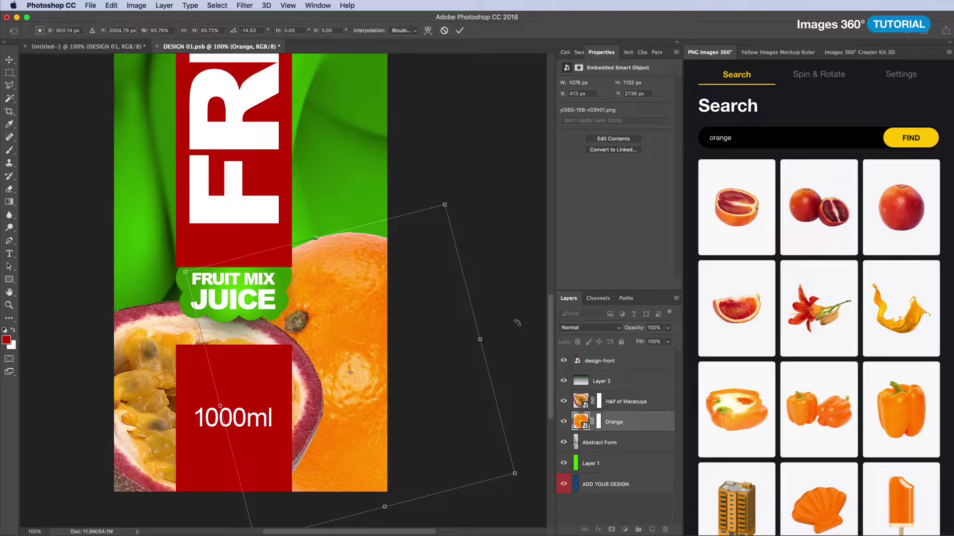
{"action": "left_click_drag", "start_coordinate": [437, 347], "coordinate": [442, 344]}
{"action": "key", "text": "Return"}
{"action": "left_click", "coordinate": [716, 137]}
- Search 'apple' and insert the green apple with leaf, turned to view V7H2, as new
{"action": "key", "text": "super+a"}
{"action": "type", "text": "a"}
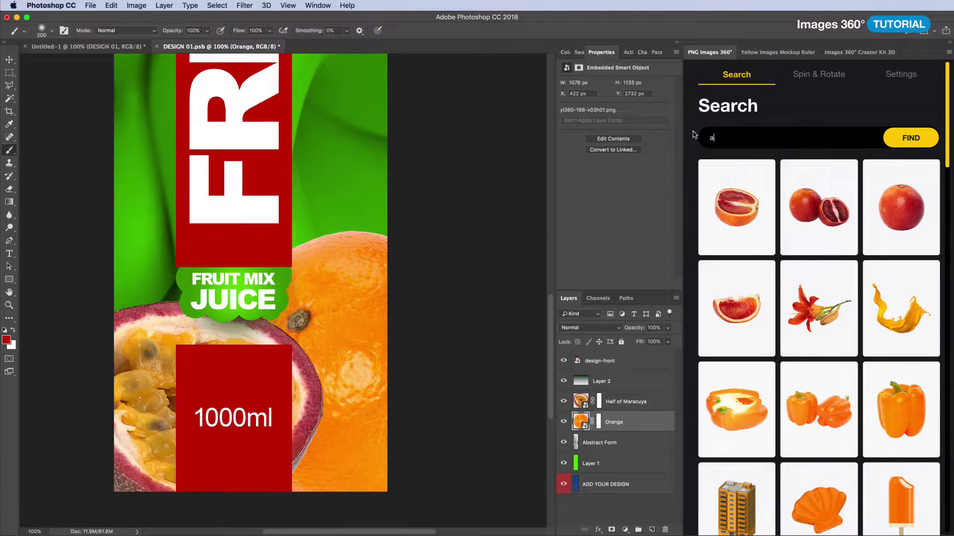
{"action": "key", "text": "Return"}
{"action": "scroll", "coordinate": [824, 294], "scroll_direction": "down", "scroll_amount": 1}
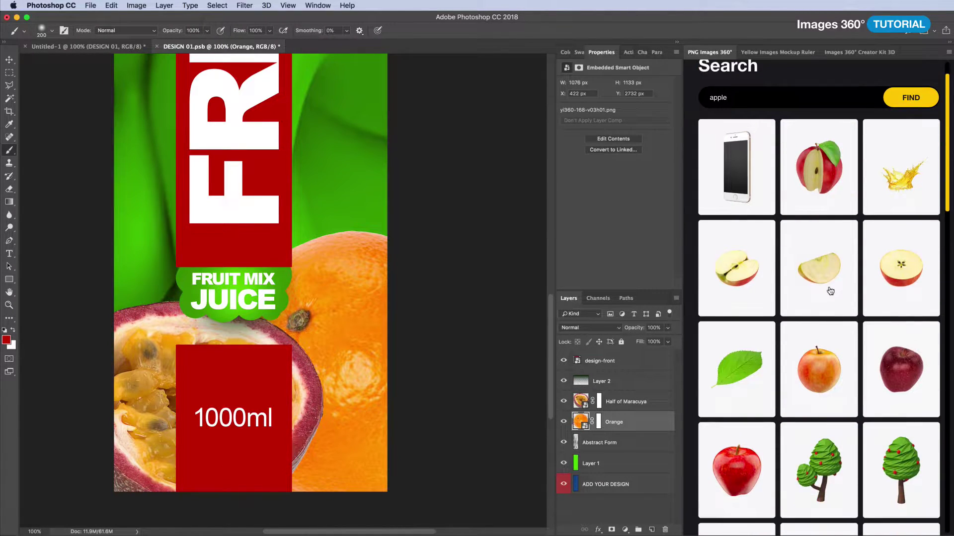
{"action": "scroll", "coordinate": [824, 294], "scroll_direction": "down", "scroll_amount": 2}
{"action": "scroll", "coordinate": [824, 294], "scroll_direction": "down", "scroll_amount": 2}
{"action": "scroll", "coordinate": [828, 314], "scroll_direction": "down", "scroll_amount": 3}
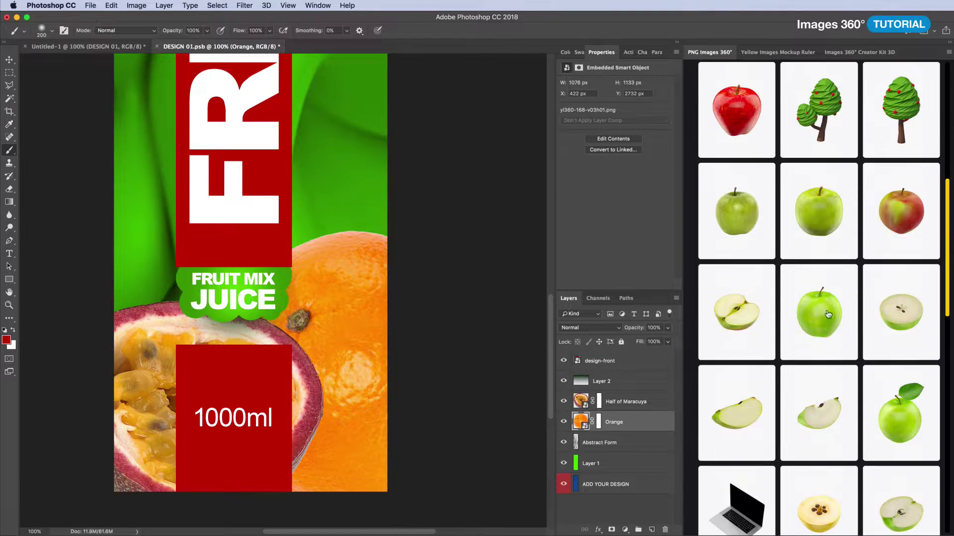
{"action": "left_click", "coordinate": [798, 321]}
{"action": "left_click_drag", "start_coordinate": [802, 253], "coordinate": [809, 253]}
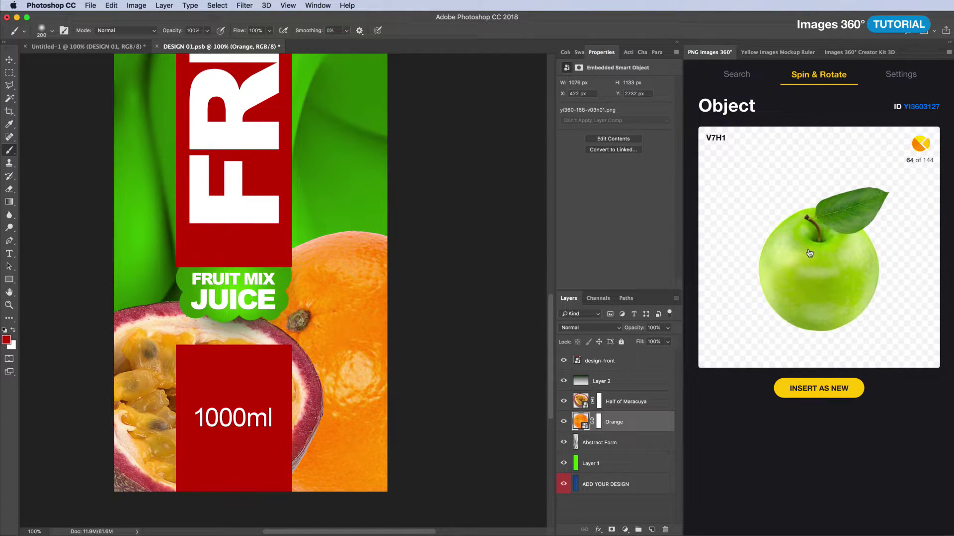
{"action": "left_click_drag", "start_coordinate": [824, 350], "coordinate": [838, 302]}
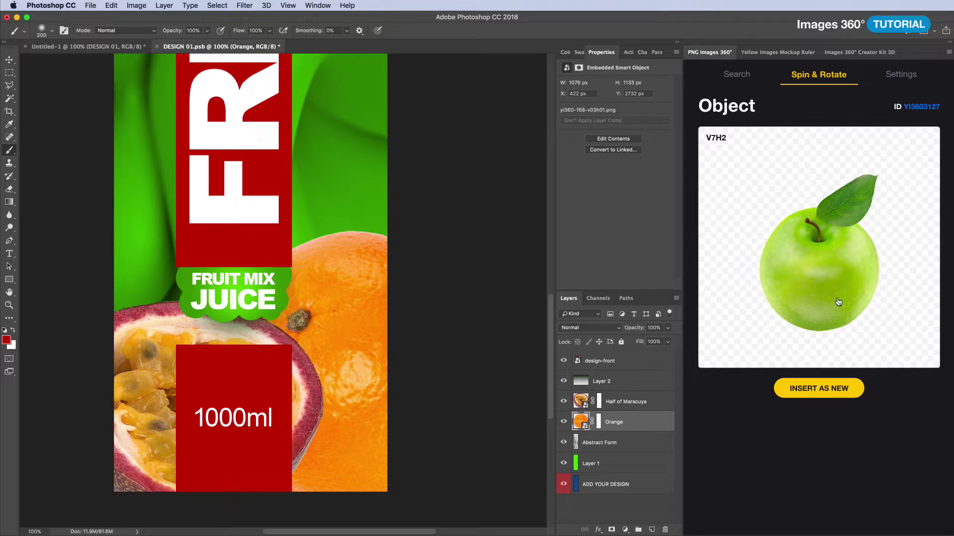
{"action": "left_click", "coordinate": [814, 397]}
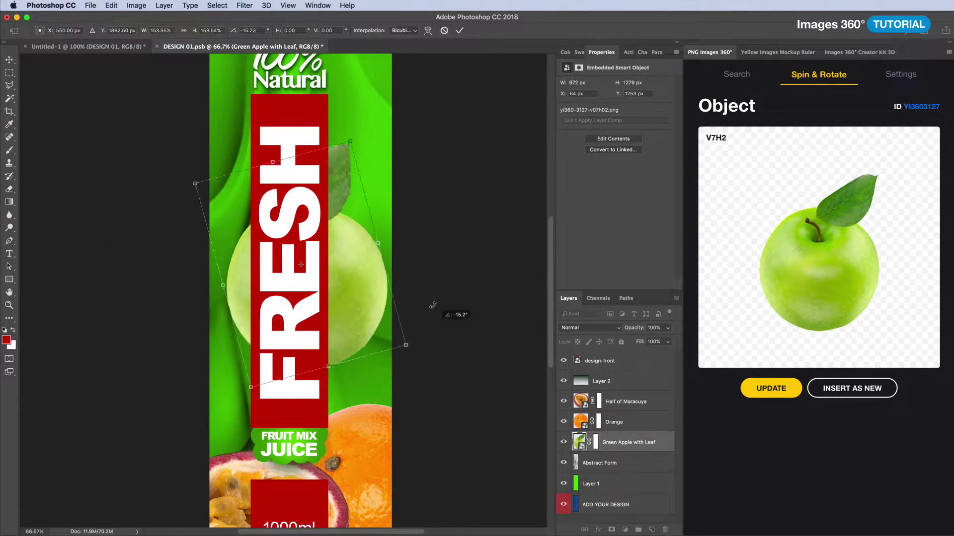
- Move the tilted apple down-left behind the FRESH panel's left edge
{"action": "mouse_move", "coordinate": [436, 304]}
{"action": "left_mouse_down"}
{"action": "mouse_move", "coordinate": [293, 428]}
{"action": "mouse_move", "coordinate": [302, 368]}
{"action": "left_mouse_up"}
{"action": "key", "text": "shift+Right"}
{"action": "key", "text": "shift+Right"}
{"action": "key", "text": "shift+Right"}
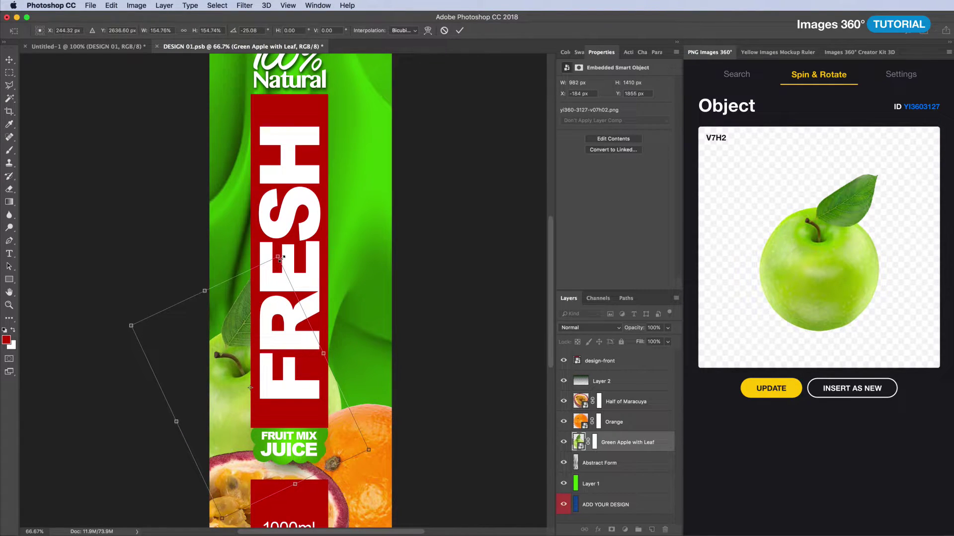
{"action": "key", "text": "Return"}
{"action": "left_click", "coordinate": [734, 76]}
- Search 'mango' and insert the cube-cut yellow mango as a new layer
{"action": "double_click", "coordinate": [754, 139]}
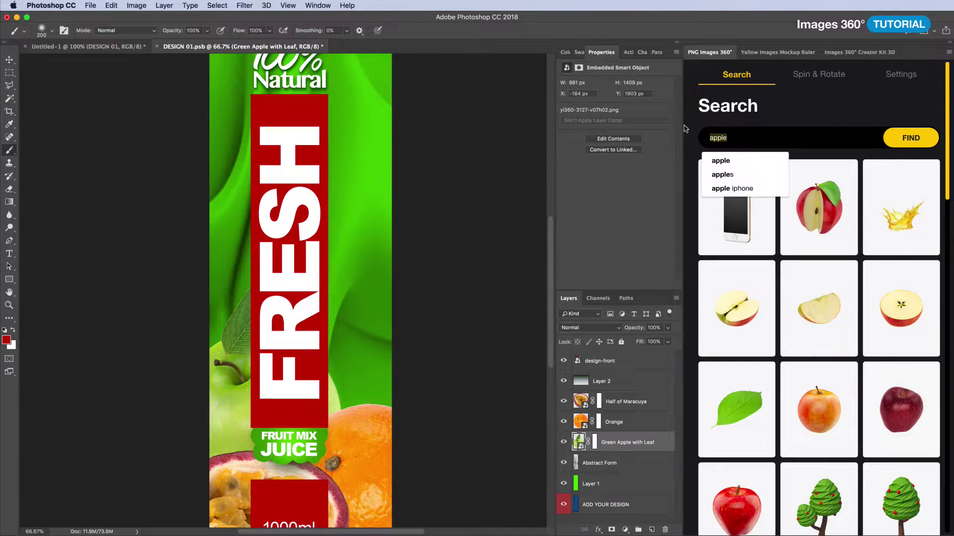
{"action": "type", "text": "mango"}
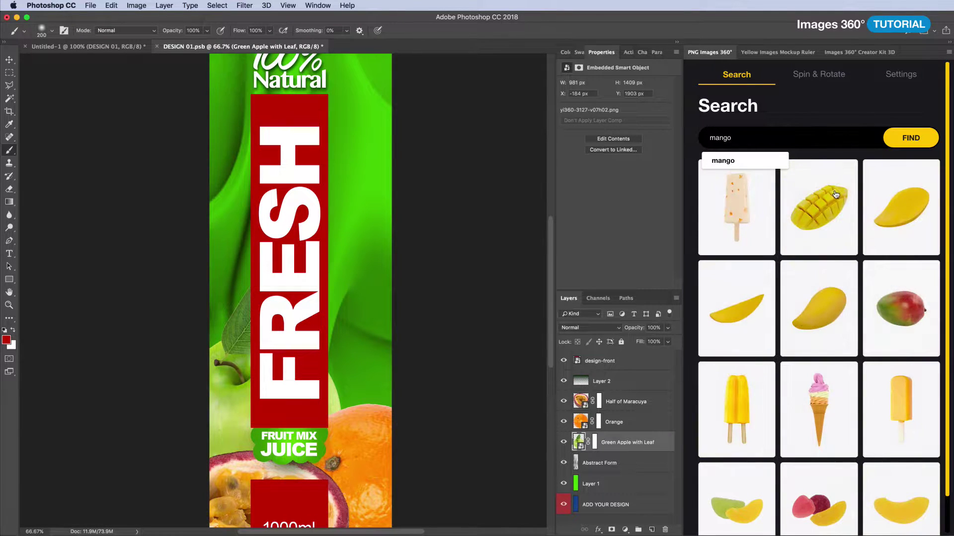
{"action": "left_click", "coordinate": [796, 242]}
{"action": "left_click_drag", "start_coordinate": [795, 242], "coordinate": [802, 255]}
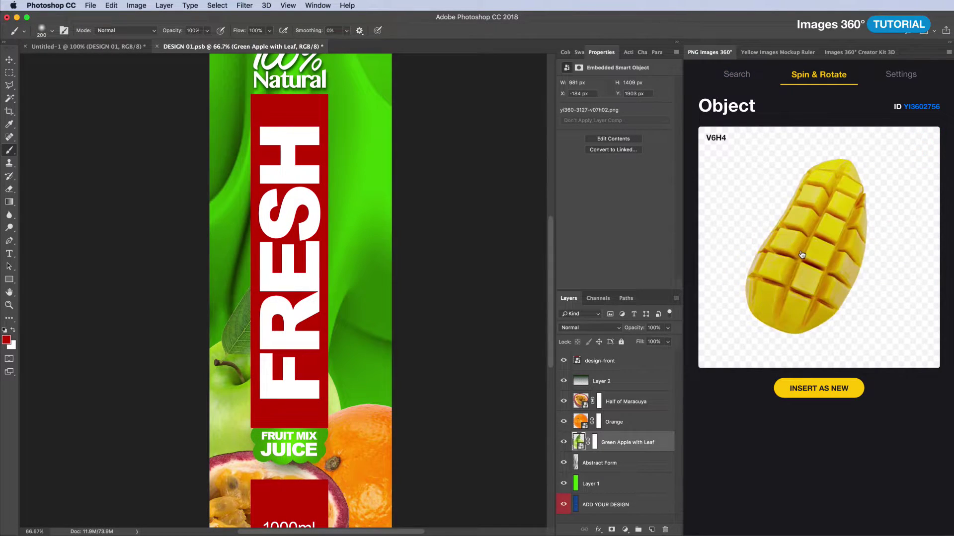
{"action": "left_click", "coordinate": [806, 390]}
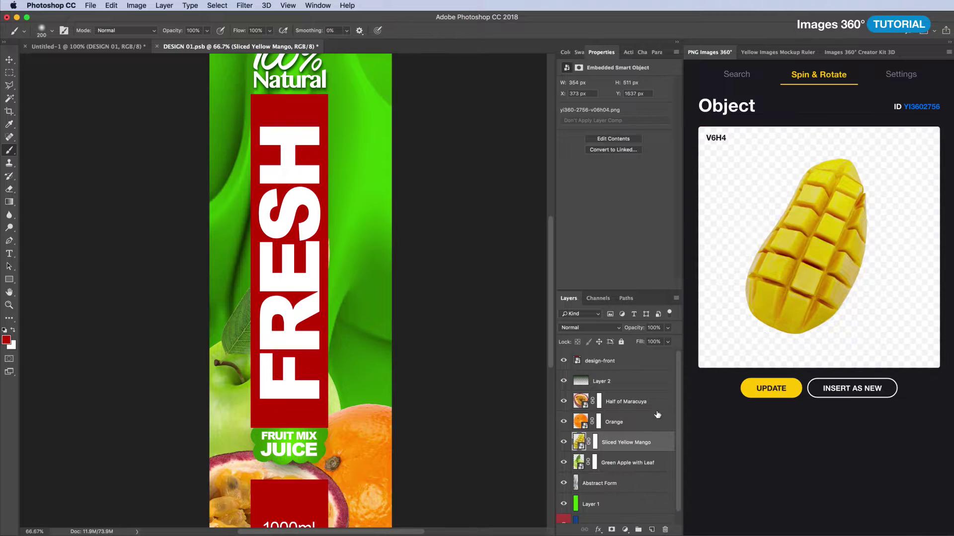
{"action": "left_click_drag", "start_coordinate": [423, 389], "coordinate": [429, 391]}
{"action": "key", "text": "Return"}
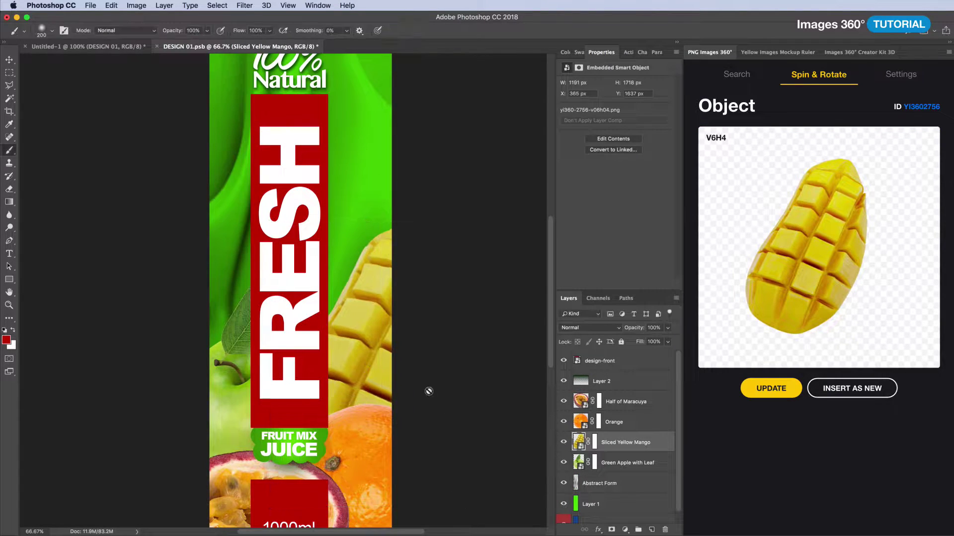
- Update the mango to view V5H3, rotate it about -31.6°, scale to ~86%, and move it right of FRESH
{"action": "left_click_drag", "start_coordinate": [760, 233], "coordinate": [791, 232]}
{"action": "left_click", "coordinate": [775, 388]}
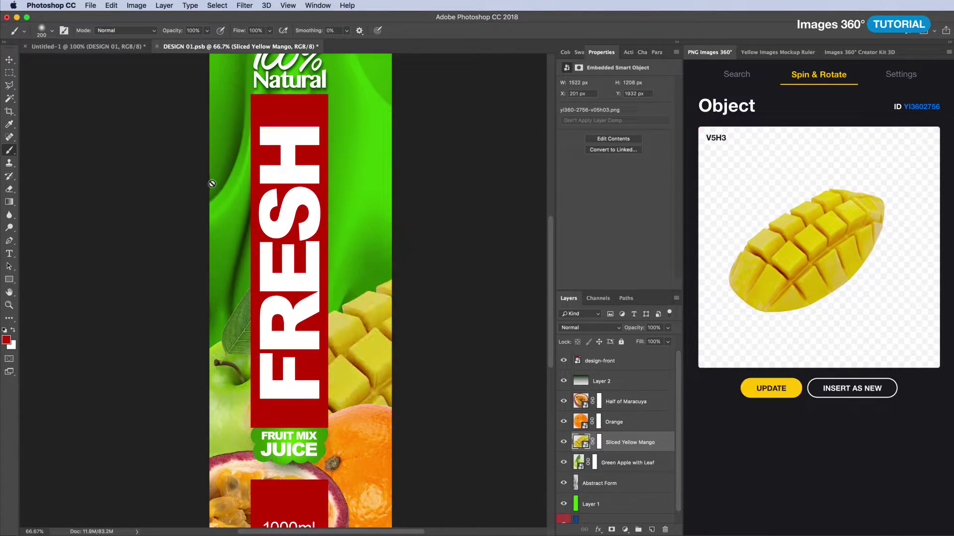
{"action": "left_click_drag", "start_coordinate": [441, 231], "coordinate": [452, 241]}
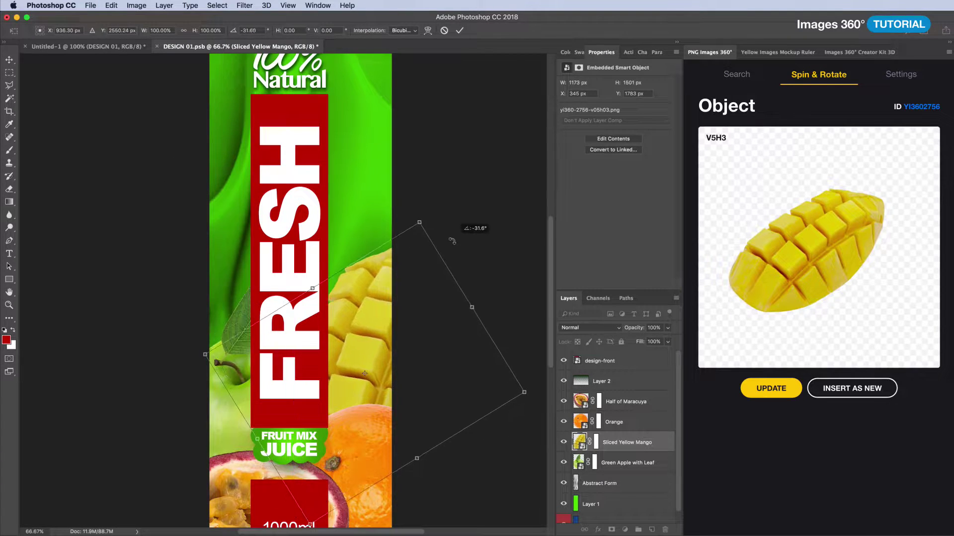
{"action": "left_click_drag", "start_coordinate": [524, 392], "coordinate": [497, 384]}
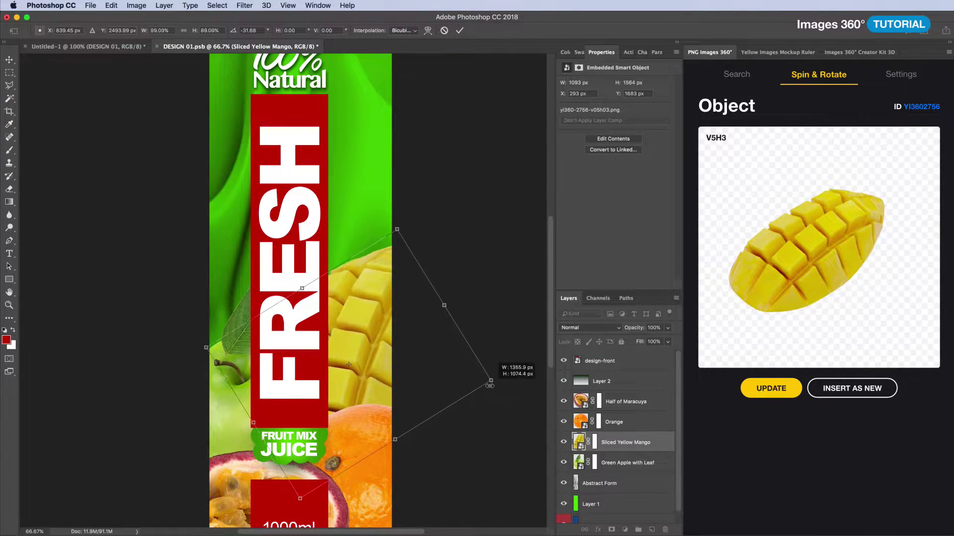
{"action": "left_click_drag", "start_coordinate": [352, 357], "coordinate": [385, 377]}
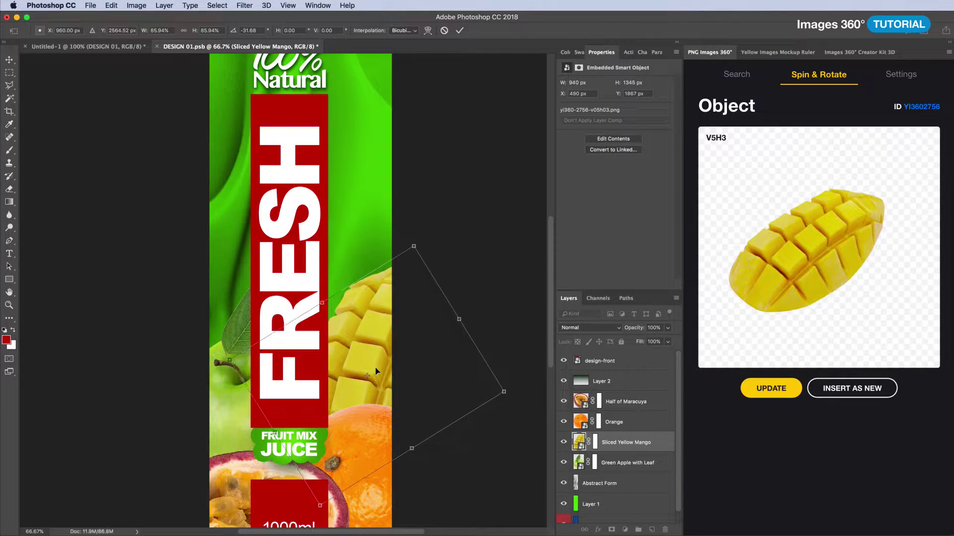
{"action": "key", "text": "Return"}
{"action": "key", "text": "b"}
{"action": "left_click", "coordinate": [738, 75]}
{"action": "type", "text": "plum"}
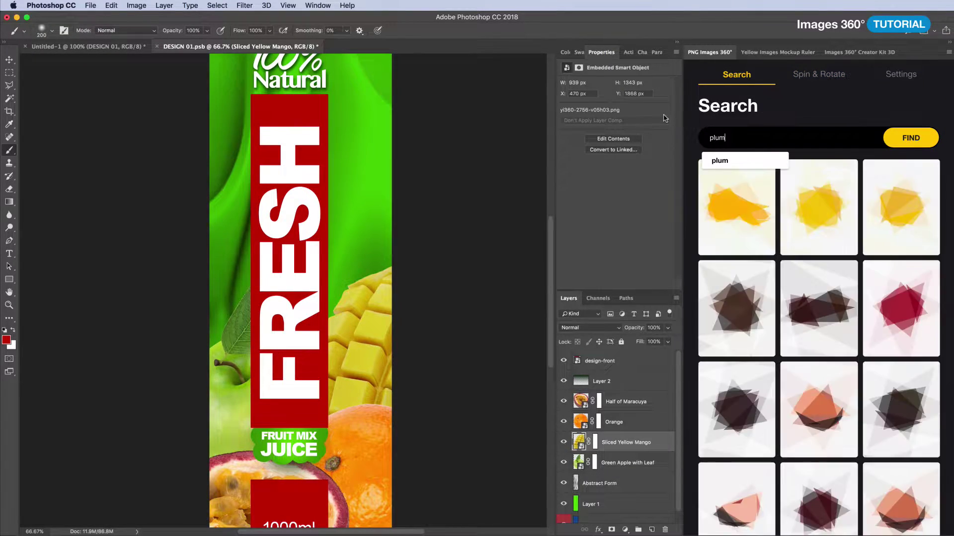
- Insert the red plum, enlarged and tilted behind FRESH's upper-left edge, then zoom out
{"action": "scroll", "coordinate": [872, 338], "scroll_direction": "down", "scroll_amount": 5}
{"action": "scroll", "coordinate": [872, 337], "scroll_direction": "down", "scroll_amount": 3}
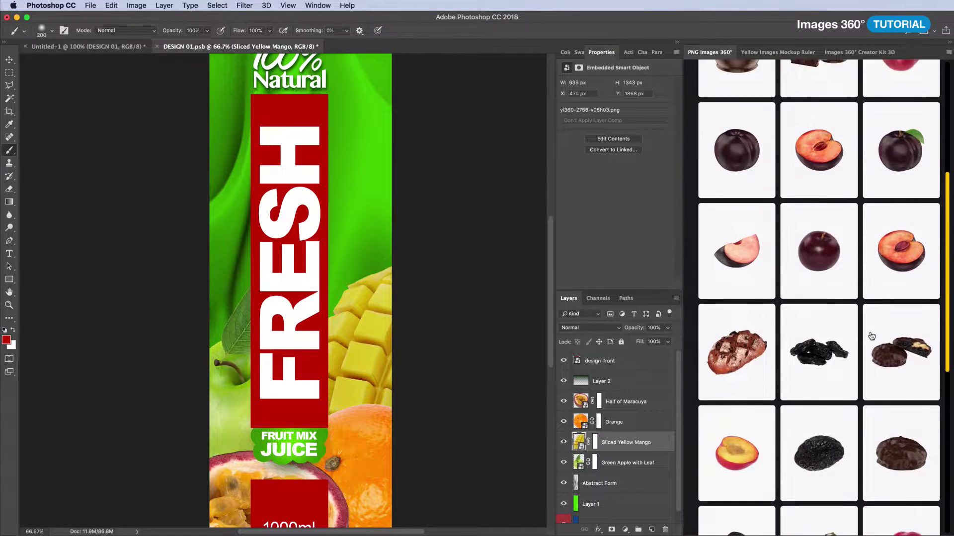
{"action": "scroll", "coordinate": [859, 342], "scroll_direction": "down", "scroll_amount": 3}
{"action": "scroll", "coordinate": [839, 352], "scroll_direction": "down", "scroll_amount": 3}
{"action": "left_click", "coordinate": [749, 380]}
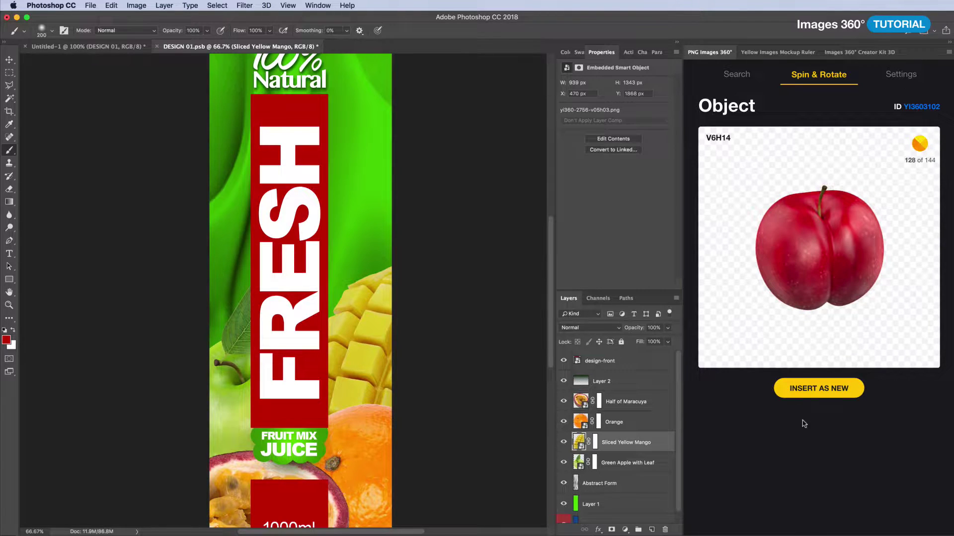
{"action": "left_click", "coordinate": [805, 390]}
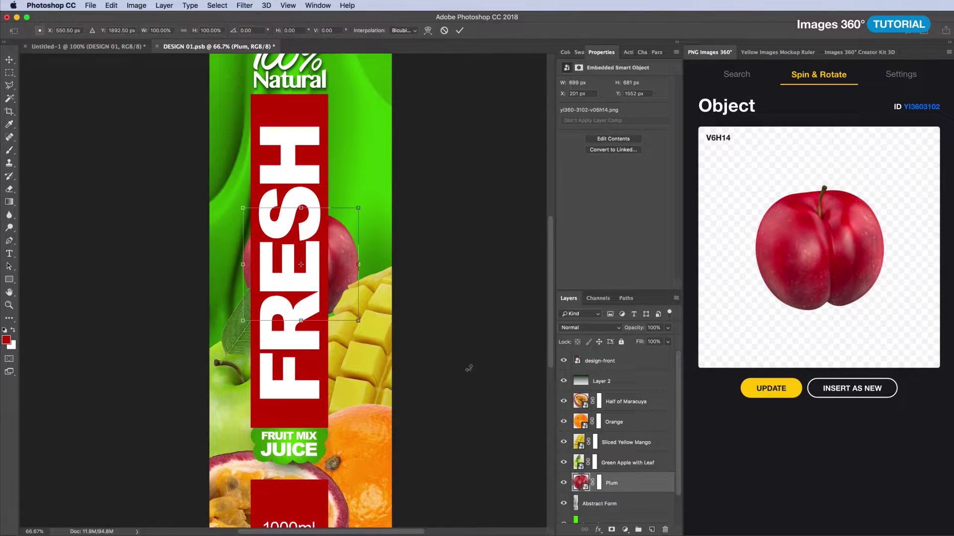
{"action": "mouse_move", "coordinate": [319, 251]}
{"action": "left_mouse_down"}
{"action": "mouse_move", "coordinate": [341, 269]}
{"action": "mouse_move", "coordinate": [285, 231]}
{"action": "left_mouse_up"}
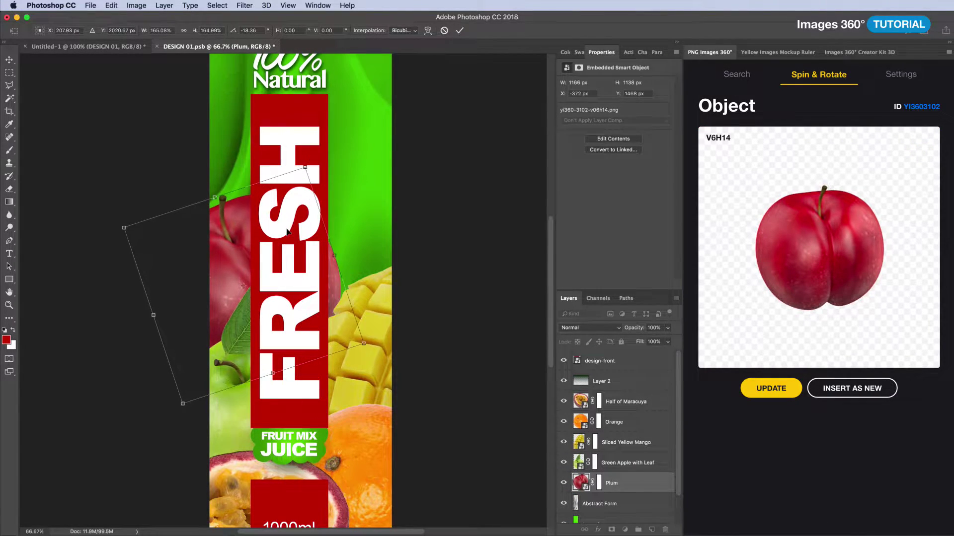
{"action": "key", "text": "super+minus"}
{"action": "key", "text": "Return"}
- Search 'kiwi' and insert the half kiwi, turned to a more top-down view
{"action": "key", "text": "b"}
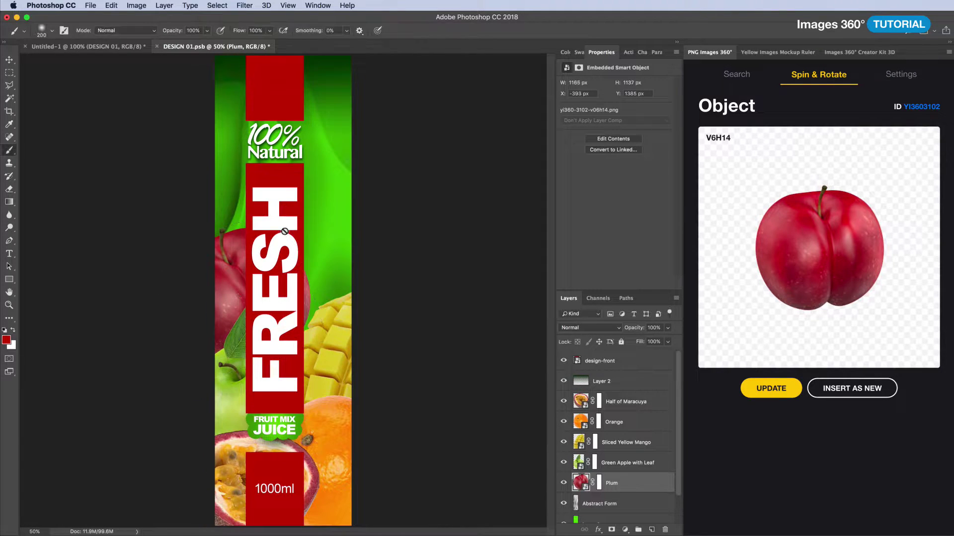
{"action": "left_click", "coordinate": [736, 75]}
{"action": "type", "text": "kiw"}
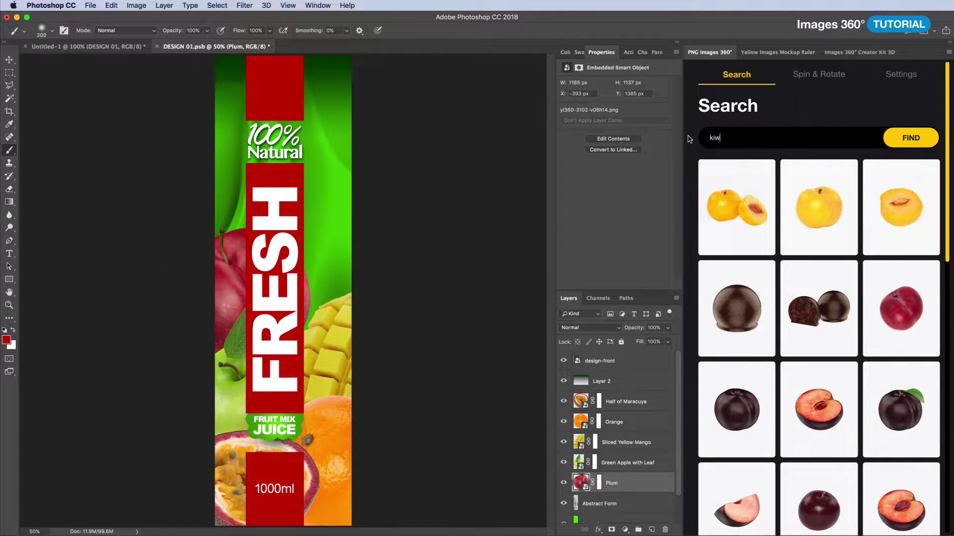
{"action": "type", "text": "i"}
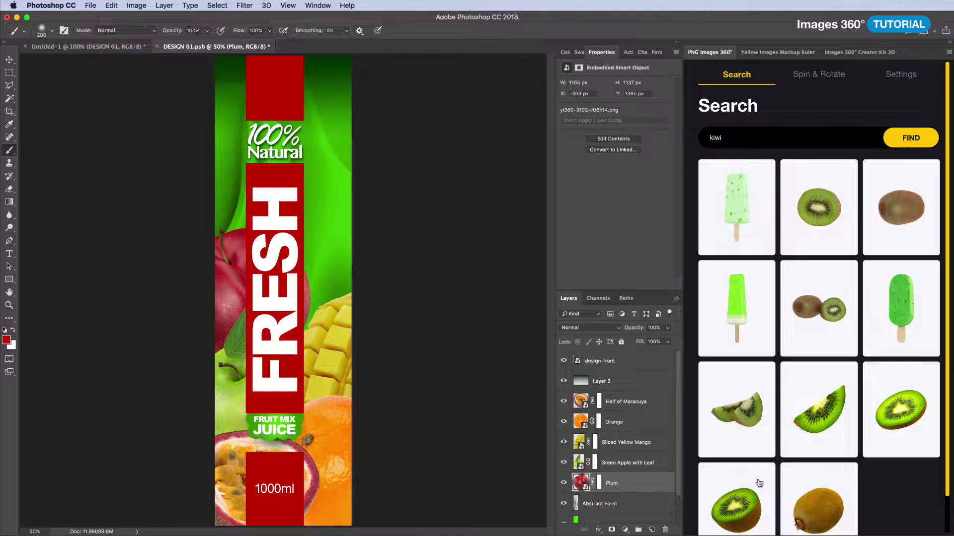
{"action": "left_click", "coordinate": [759, 483]}
{"action": "mouse_move", "coordinate": [808, 266]}
{"action": "left_mouse_down"}
{"action": "mouse_move", "coordinate": [817, 246]}
{"action": "mouse_move", "coordinate": [799, 218]}
{"action": "left_mouse_up"}
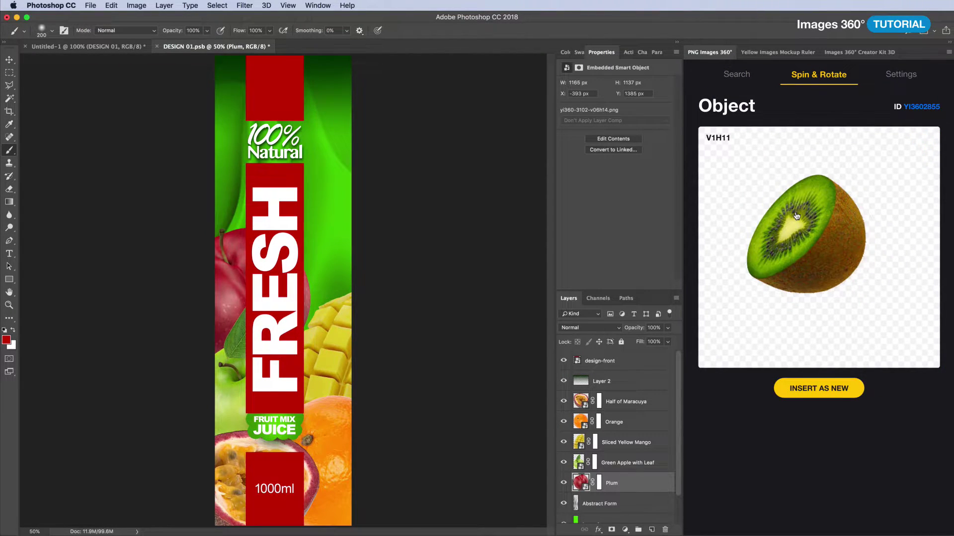
{"action": "left_click", "coordinate": [824, 388]}
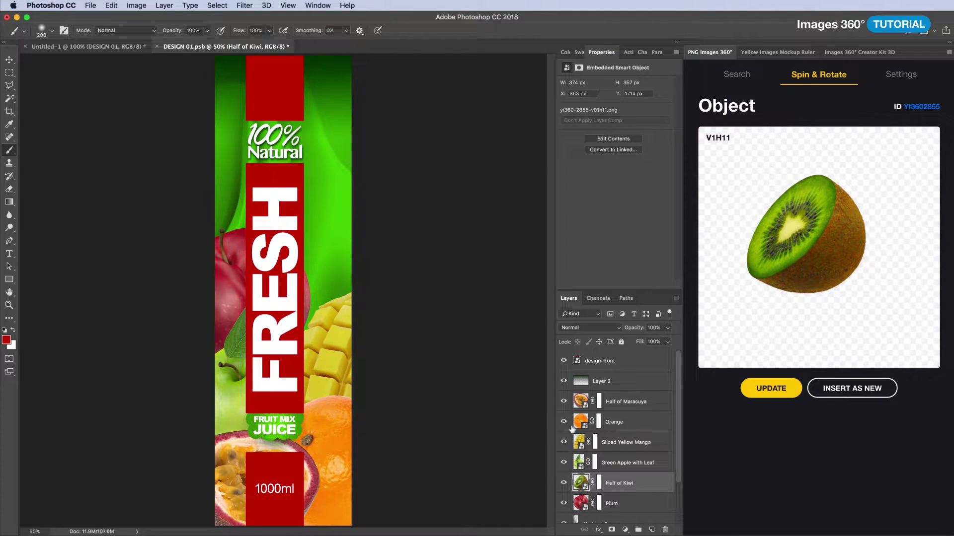
- Move the kiwi layer above Green Apple, then enlarge and tilt it beside FRESH
{"action": "left_click_drag", "start_coordinate": [584, 442], "coordinate": [584, 453]}
{"action": "key", "text": "super+t"}
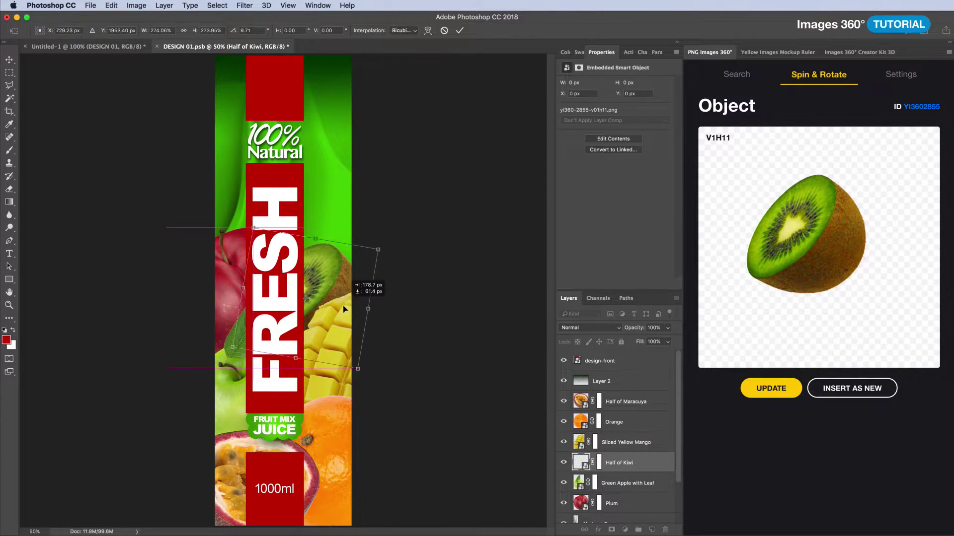
{"action": "mouse_move", "coordinate": [377, 286]}
{"action": "left_mouse_down"}
{"action": "mouse_move", "coordinate": [400, 244]}
{"action": "mouse_move", "coordinate": [446, 256]}
{"action": "left_mouse_up"}
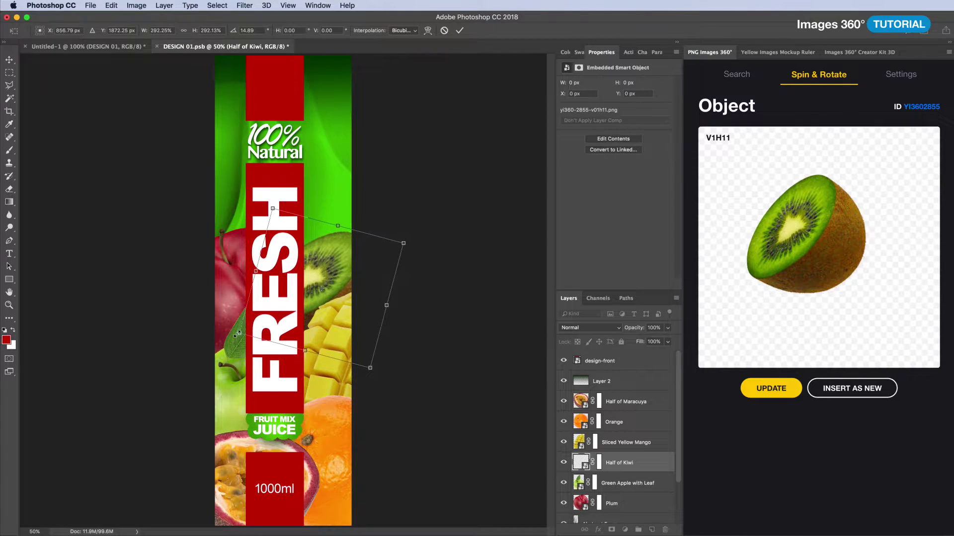
{"action": "key", "text": "Return"}
{"action": "key", "text": "b"}
{"action": "left_click", "coordinate": [733, 77]}
- Insert a banana, enlarge it, rotate about -74° and move it to the carton's upper right
{"action": "type", "text": "banana"}
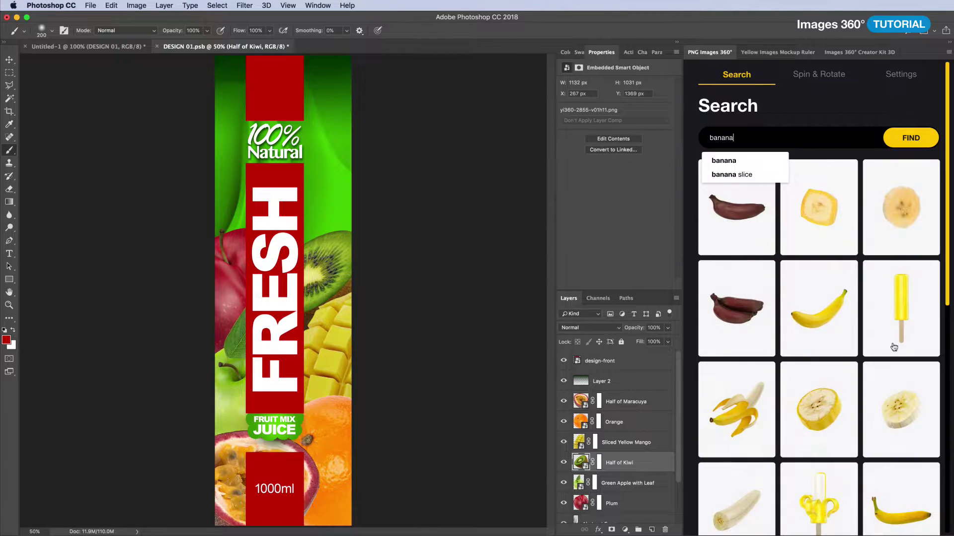
{"action": "left_click", "coordinate": [833, 327]}
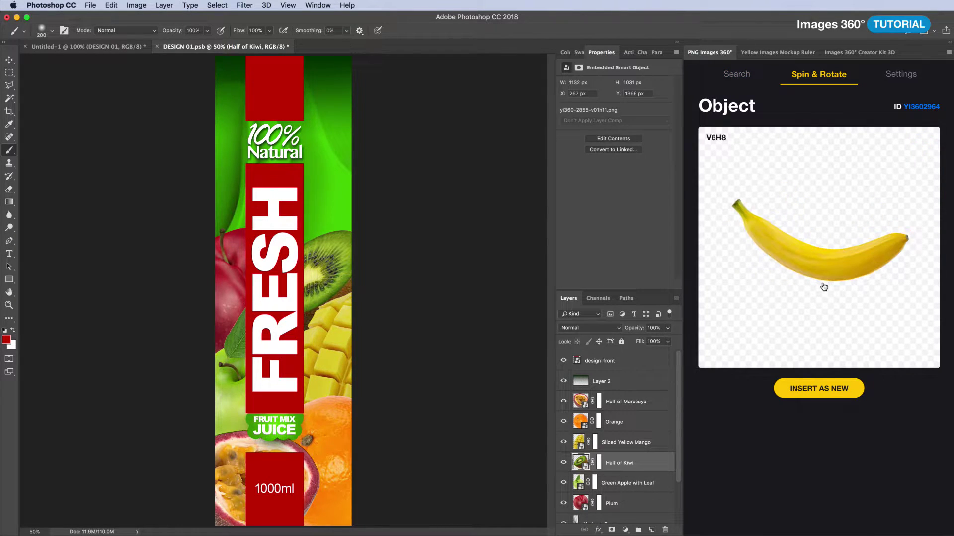
{"action": "left_click", "coordinate": [806, 391]}
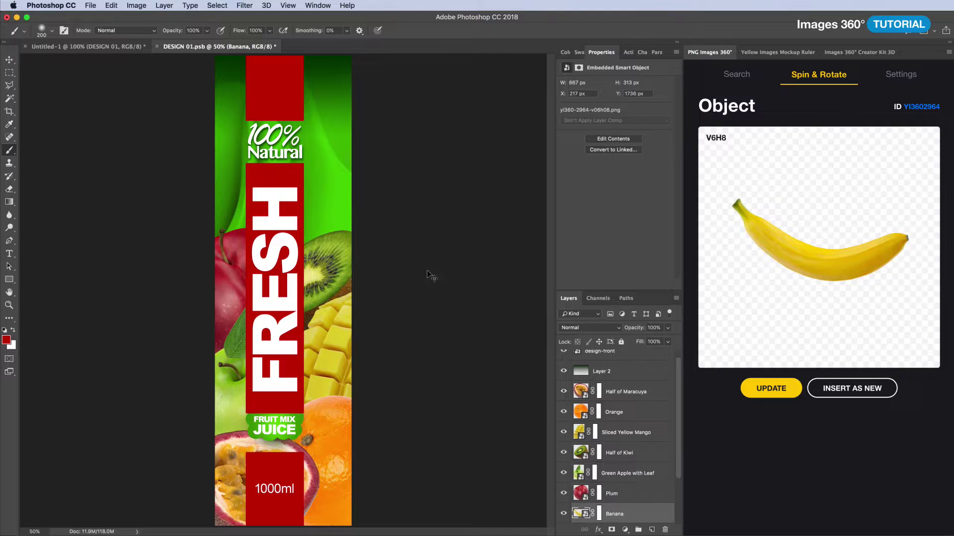
{"action": "mouse_move", "coordinate": [336, 428]}
{"action": "left_mouse_down"}
{"action": "mouse_move", "coordinate": [312, 330]}
{"action": "mouse_move", "coordinate": [411, 272]}
{"action": "left_mouse_up"}
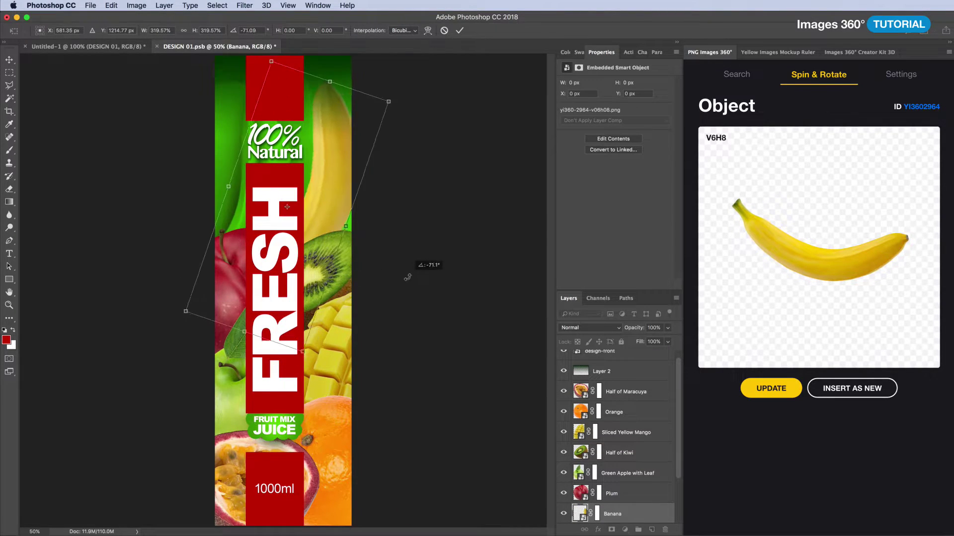
{"action": "mouse_move", "coordinate": [342, 223]}
{"action": "left_mouse_down"}
{"action": "mouse_move", "coordinate": [316, 238]}
{"action": "mouse_move", "coordinate": [454, 228]}
{"action": "left_mouse_up"}
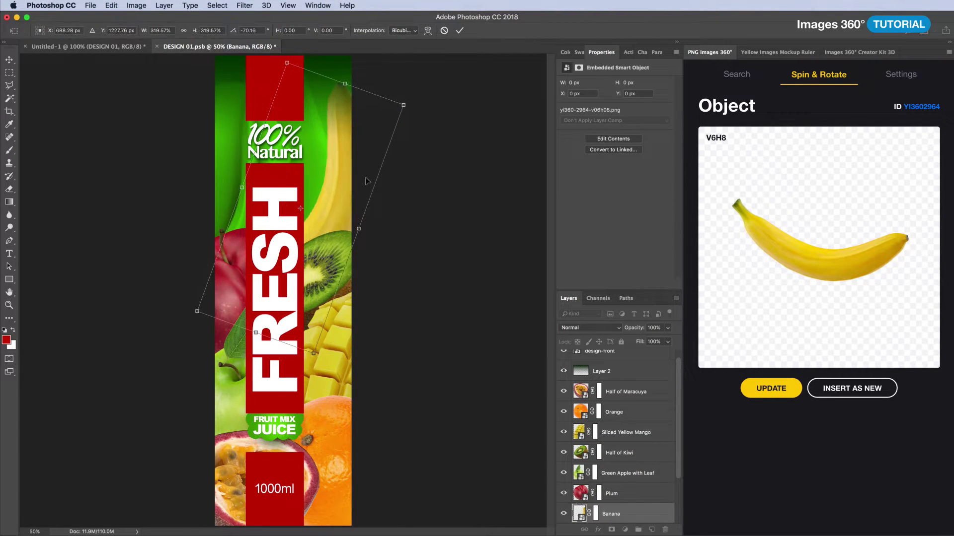
{"action": "left_click_drag", "start_coordinate": [397, 90], "coordinate": [415, 89]}
{"action": "key", "text": "Return"}
- Make a smart-object copy of the banana, spin it to a new angle, and shift it left
{"action": "key", "text": "b"}
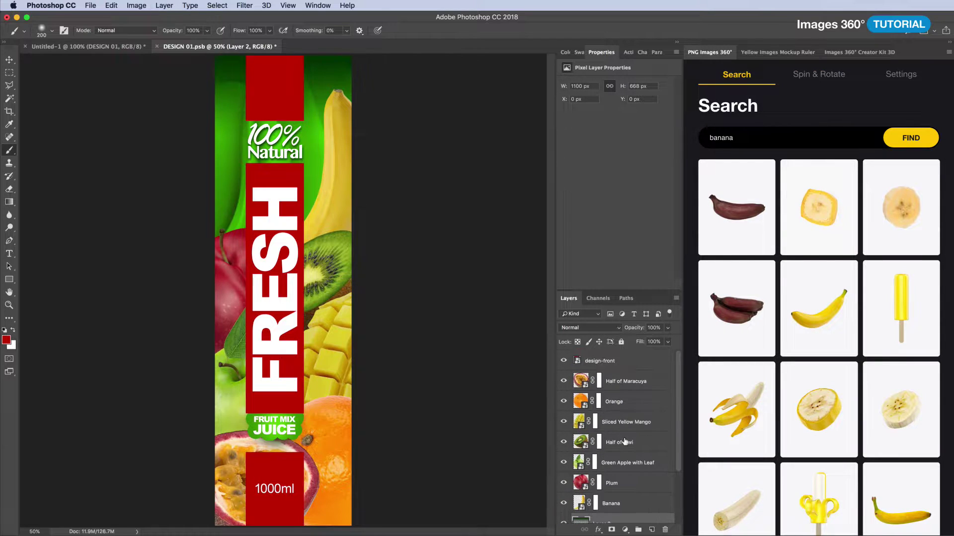
{"action": "right_click", "coordinate": [616, 506]}
{"action": "left_click", "coordinate": [656, 390]}
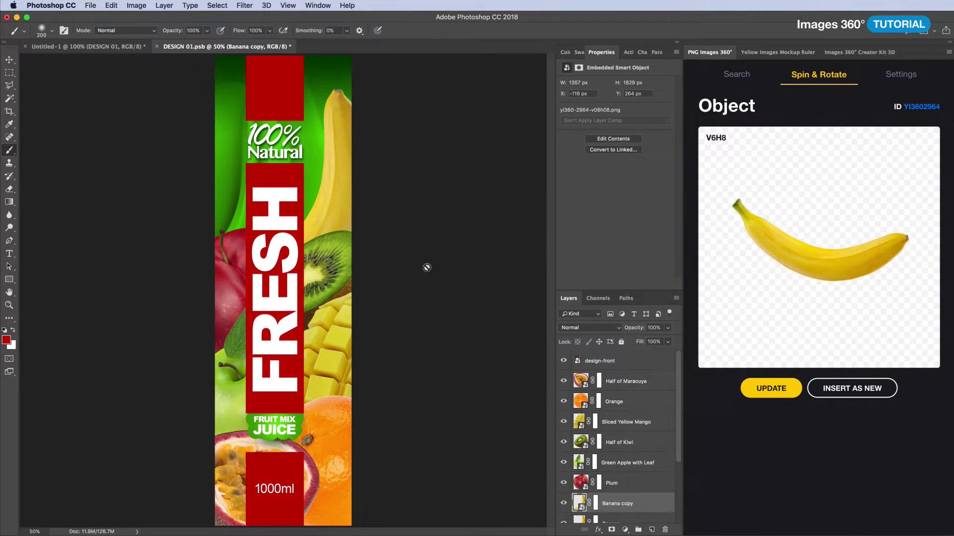
{"action": "left_click_drag", "start_coordinate": [391, 255], "coordinate": [353, 228]}
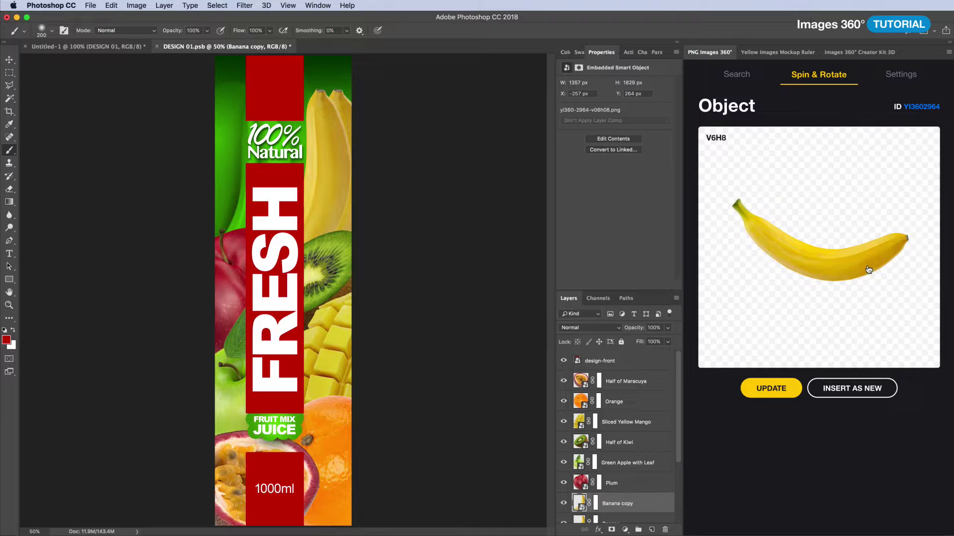
{"action": "left_click_drag", "start_coordinate": [810, 261], "coordinate": [810, 254]}
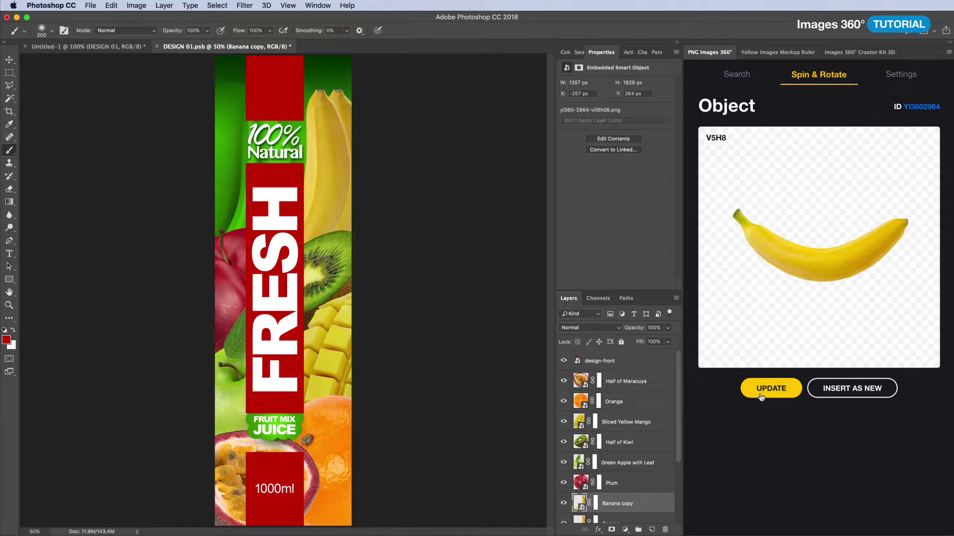
{"action": "left_click", "coordinate": [769, 389]}
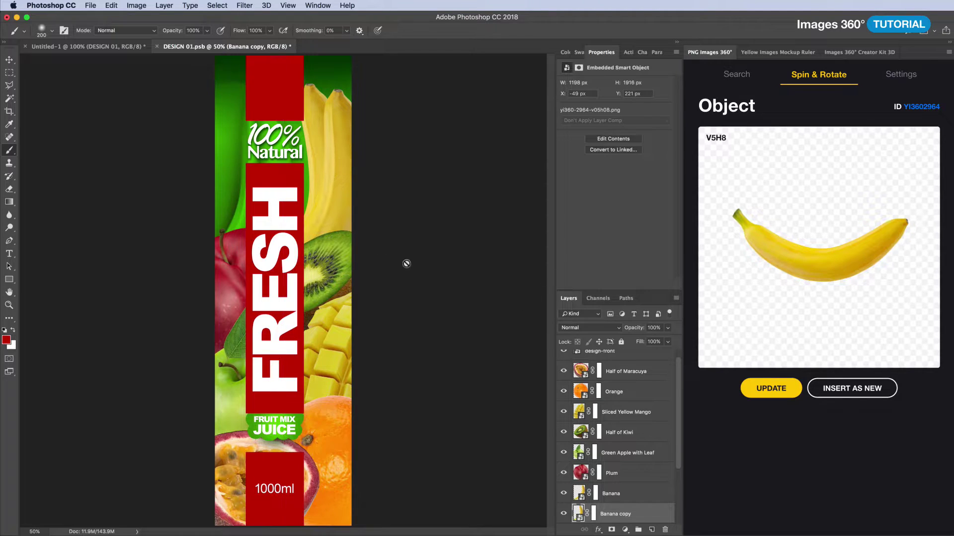
{"action": "left_click_drag", "start_coordinate": [338, 171], "coordinate": [324, 207]}
- Add a third banana copy at another angle, hide design-front, and move it lower
{"action": "right_click", "coordinate": [624, 515]}
{"action": "left_click", "coordinate": [666, 387]}
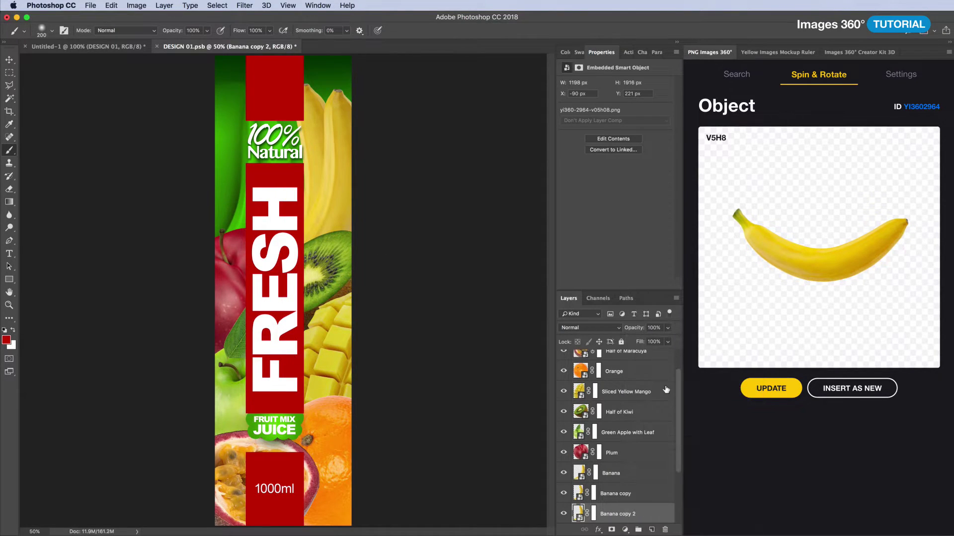
{"action": "left_click_drag", "start_coordinate": [859, 270], "coordinate": [770, 360]}
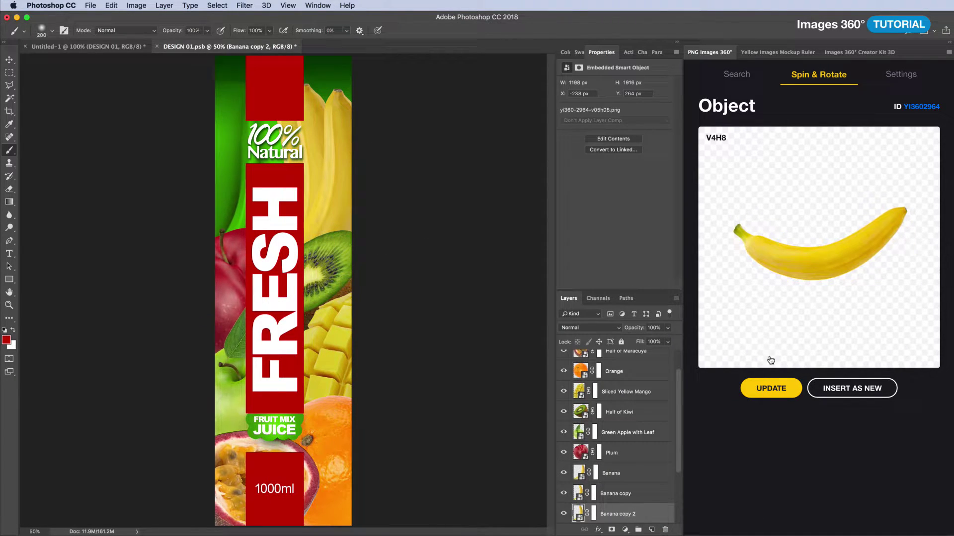
{"action": "left_click", "coordinate": [773, 390]}
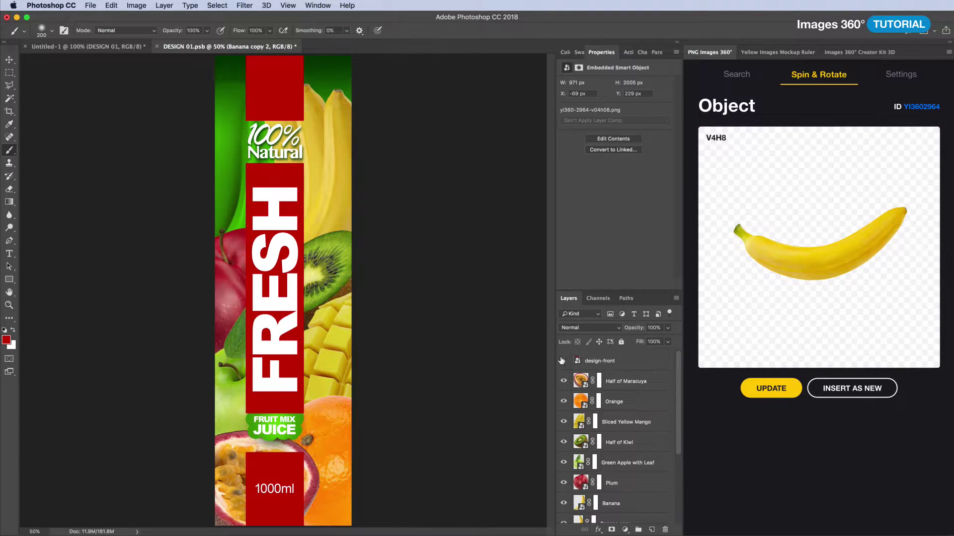
{"action": "left_click", "coordinate": [563, 361]}
{"action": "left_click_drag", "start_coordinate": [298, 160], "coordinate": [294, 175]}
- Tilt the third banana about 5 degrees with Free Transform
{"action": "key", "text": "ctrl+t"}
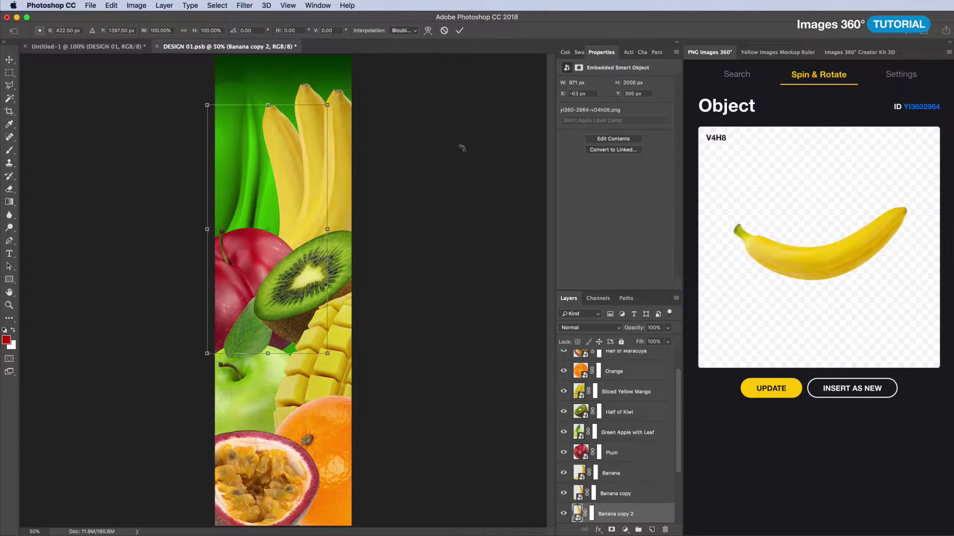
{"action": "left_click_drag", "start_coordinate": [461, 148], "coordinate": [416, 167]}
{"action": "key", "text": "Return"}
{"action": "key", "text": "b"}
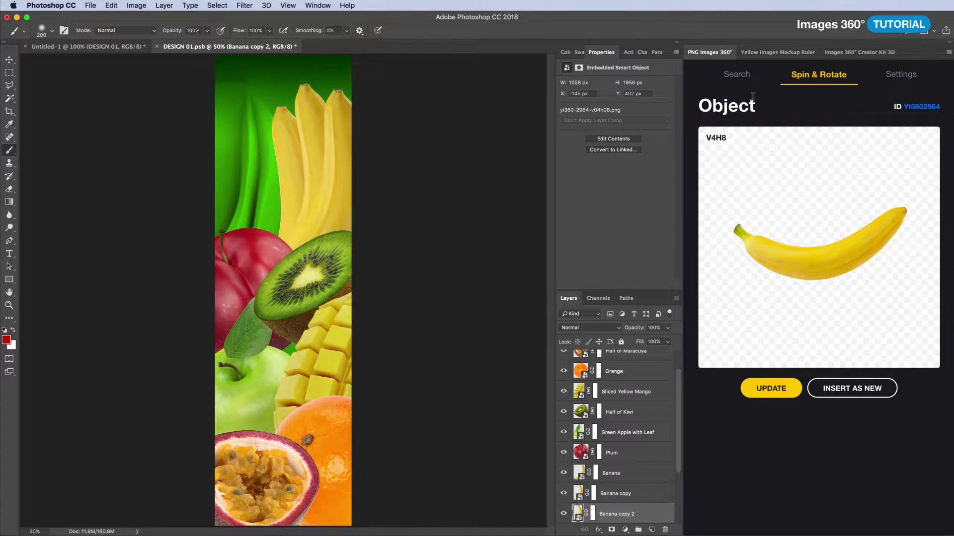
{"action": "left_click", "coordinate": [730, 75]}
{"action": "double_click", "coordinate": [716, 138]}
- Insert a half pineapple from a 'pineapple' search, turned to show its cut face
{"action": "type", "text": "p"}
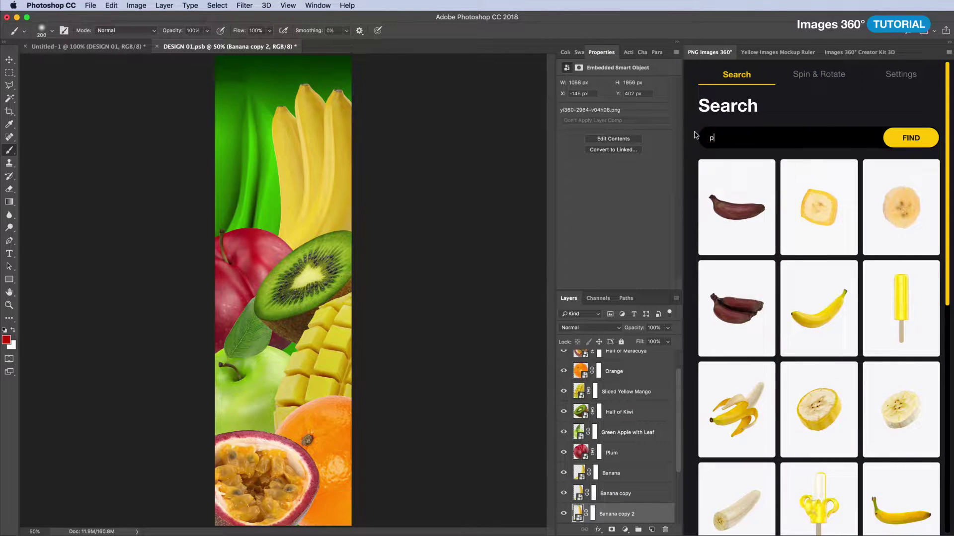
{"action": "type", "text": "ineapple"}
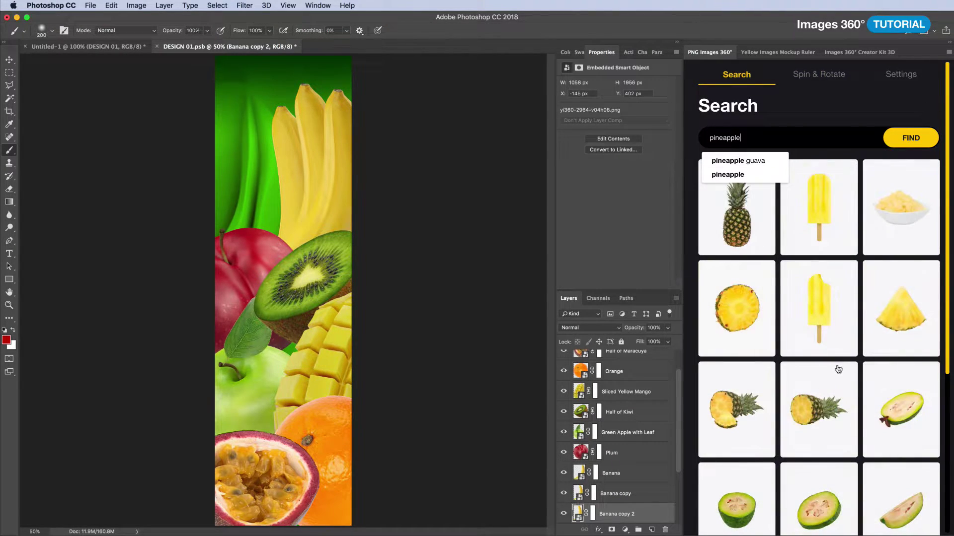
{"action": "left_click", "coordinate": [817, 411]}
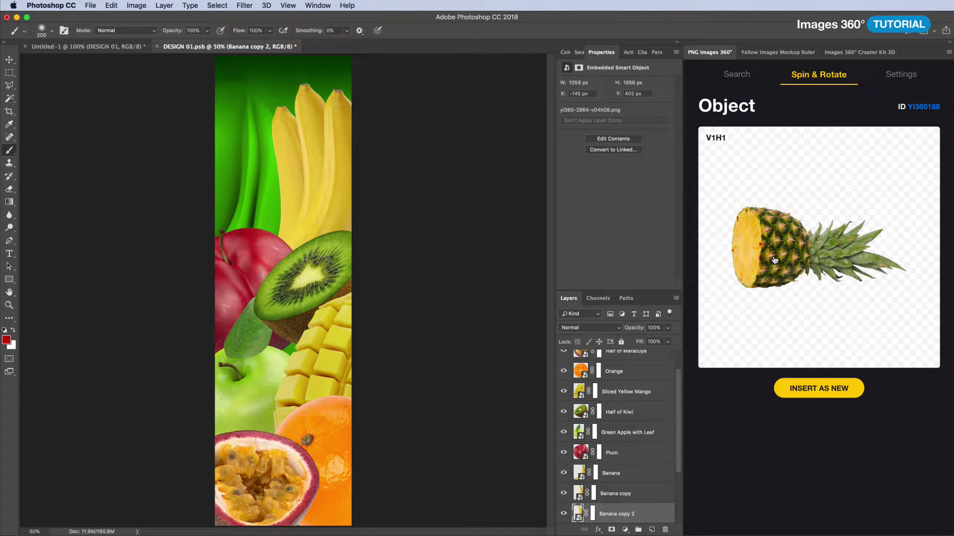
{"action": "left_click_drag", "start_coordinate": [774, 260], "coordinate": [781, 279]}
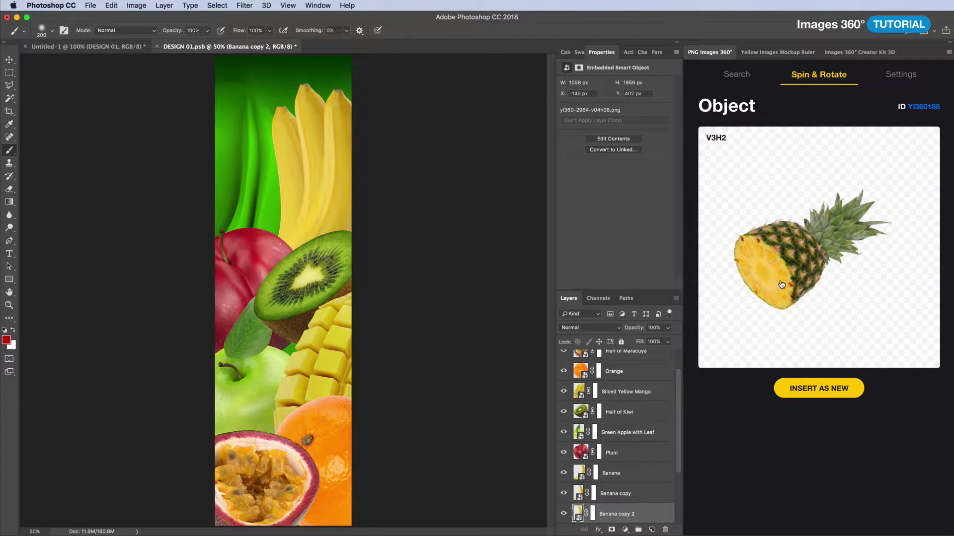
{"action": "left_click", "coordinate": [809, 391]}
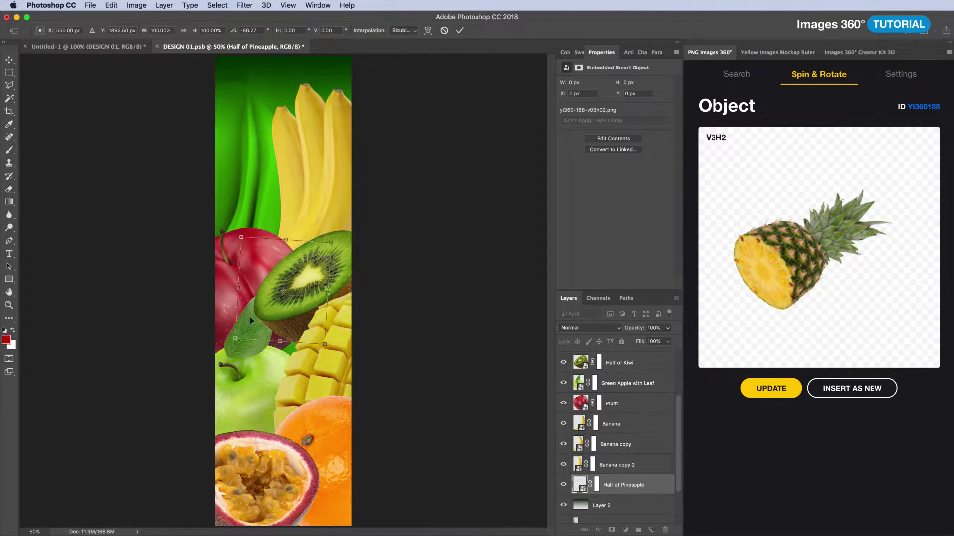
- Move, rotate and enlarge the pineapple about 320% behind the bananas
{"action": "left_click_drag", "start_coordinate": [252, 321], "coordinate": [232, 208]}
{"action": "left_click_drag", "start_coordinate": [318, 238], "coordinate": [331, 146]}
{"action": "left_click_drag", "start_coordinate": [323, 216], "coordinate": [264, 258]}
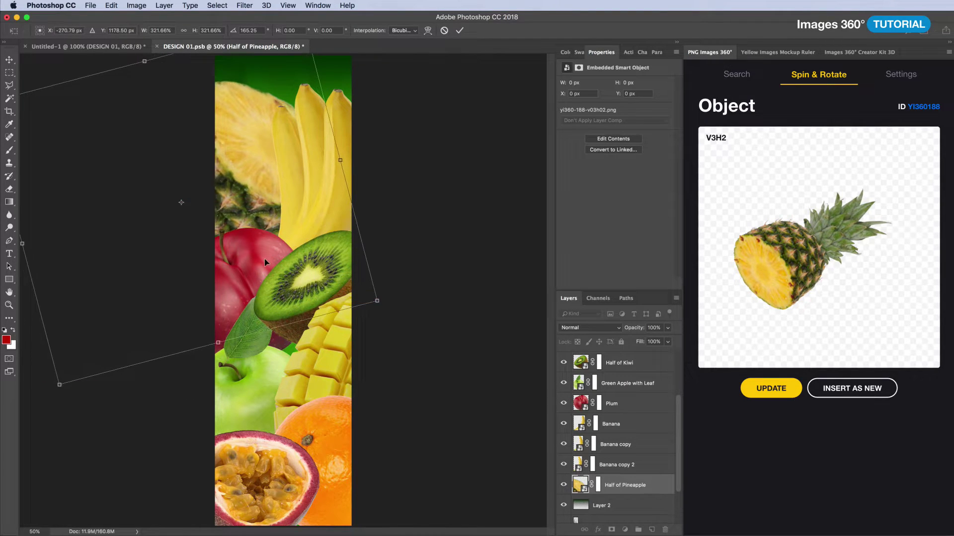
{"action": "key", "text": "Return"}
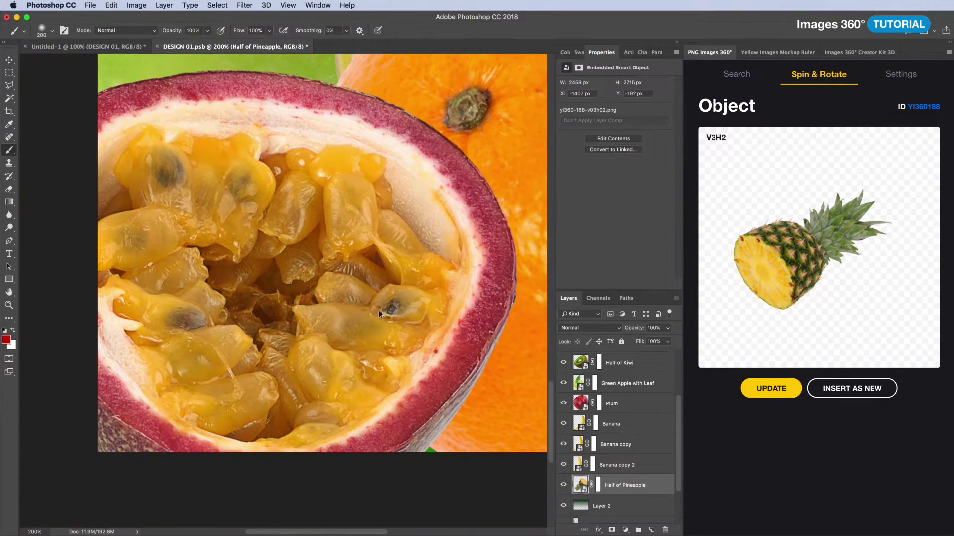
- Darken the passion fruit's reds and yellows in a Black & White adjustment
{"action": "right_click", "coordinate": [602, 381]}
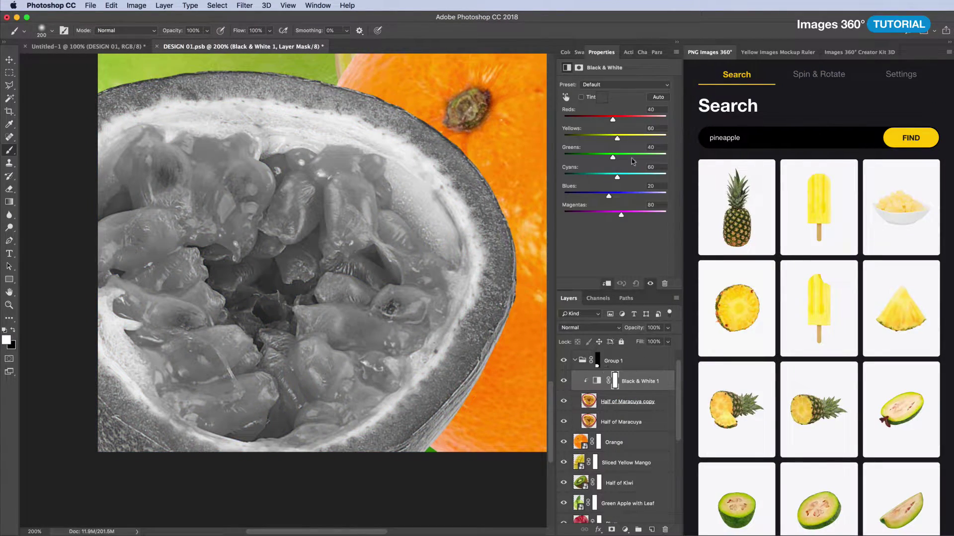
{"action": "mouse_move", "coordinate": [617, 138]}
{"action": "left_mouse_down"}
{"action": "mouse_move", "coordinate": [596, 138]}
{"action": "mouse_move", "coordinate": [607, 121]}
{"action": "left_mouse_up"}
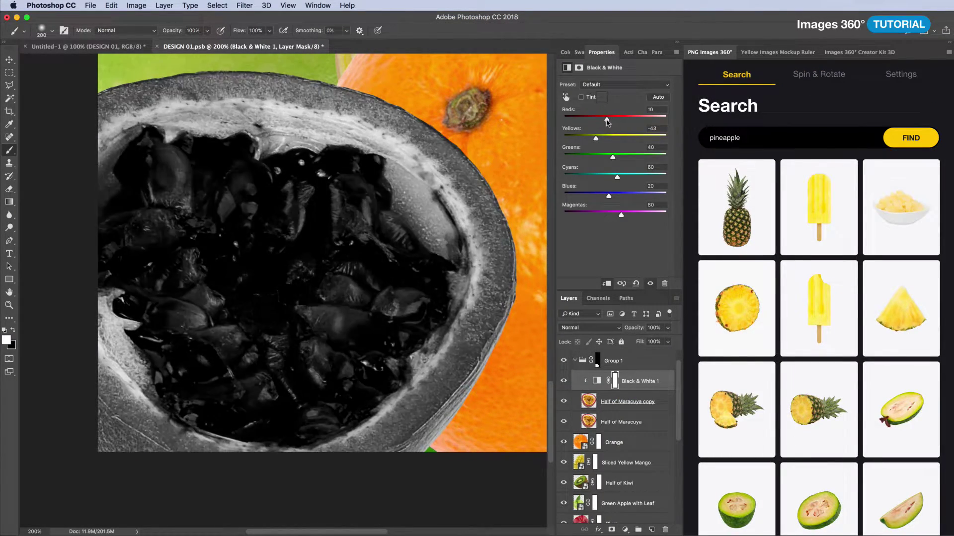
{"action": "left_click", "coordinate": [627, 401]}
{"action": "left_click", "coordinate": [564, 401]}
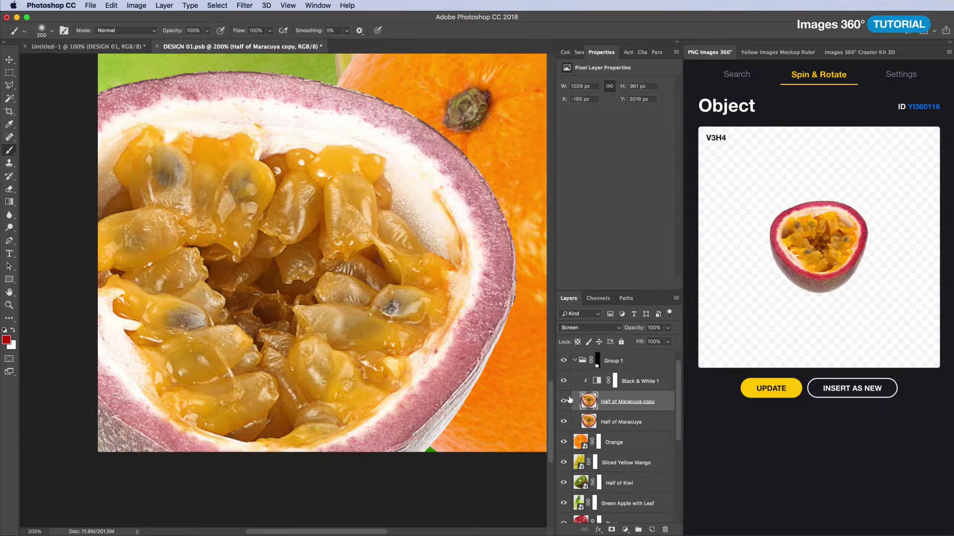
- Brighten the passion fruit's midtones with Levels, masking it off the deep-red rim
{"action": "left_click_drag", "start_coordinate": [620, 155], "coordinate": [610, 157]}
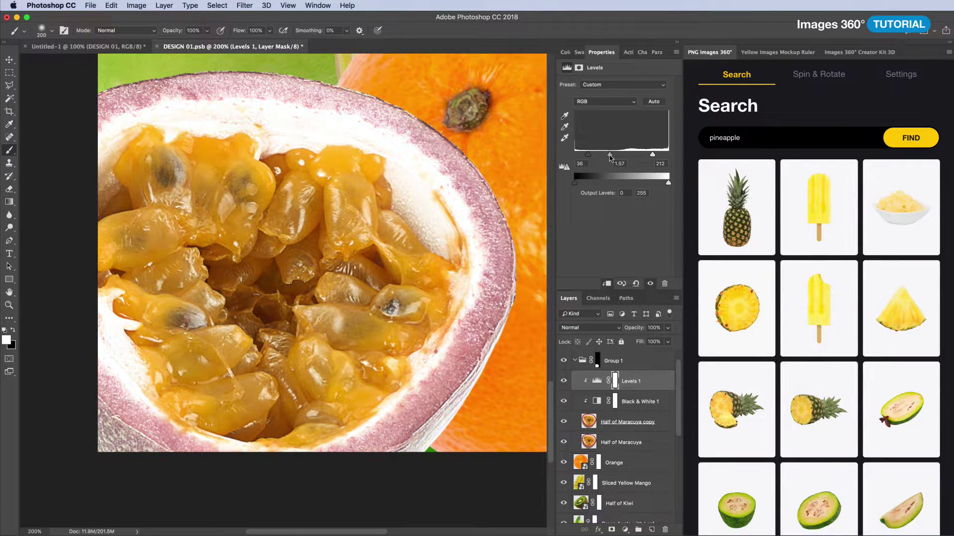
{"action": "key", "text": "x"}
{"action": "key", "text": "bracketleft"}
{"action": "left_click_drag", "start_coordinate": [489, 210], "coordinate": [109, 480]}
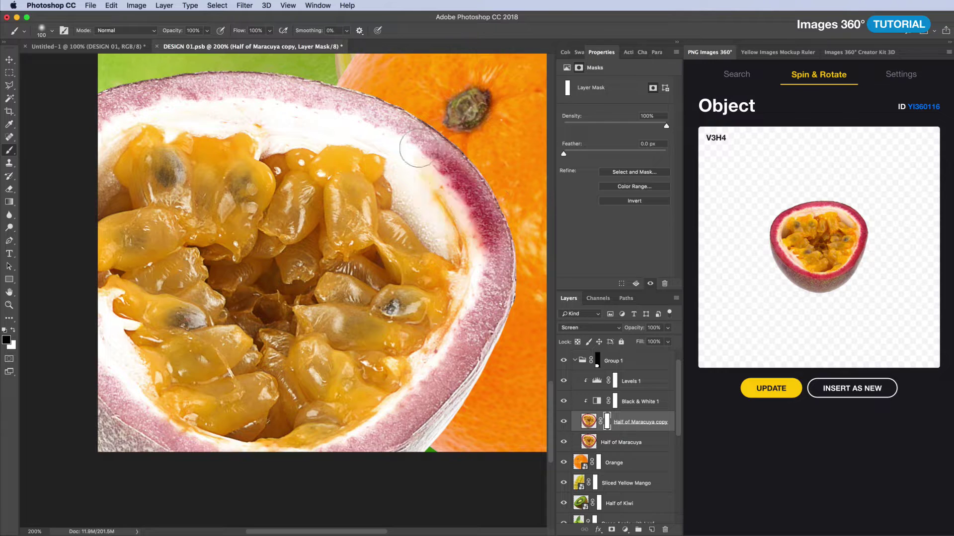
{"action": "left_click_drag", "start_coordinate": [116, 169], "coordinate": [200, 115]}
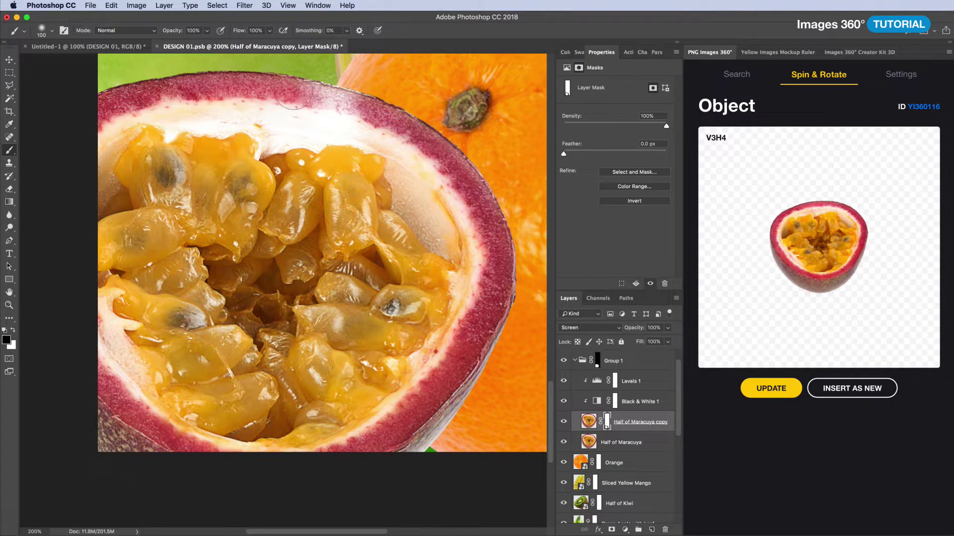
{"action": "left_click", "coordinate": [606, 421], "text": "alt"}
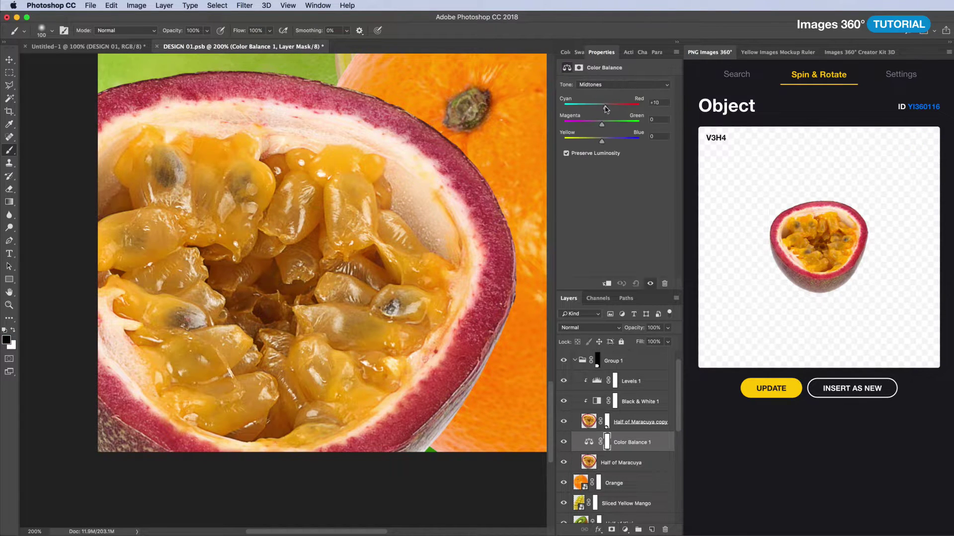
- Warm the highlights with Color Balance, masking it off the upper-left pith
{"action": "left_click_drag", "start_coordinate": [601, 141], "coordinate": [592, 142]}
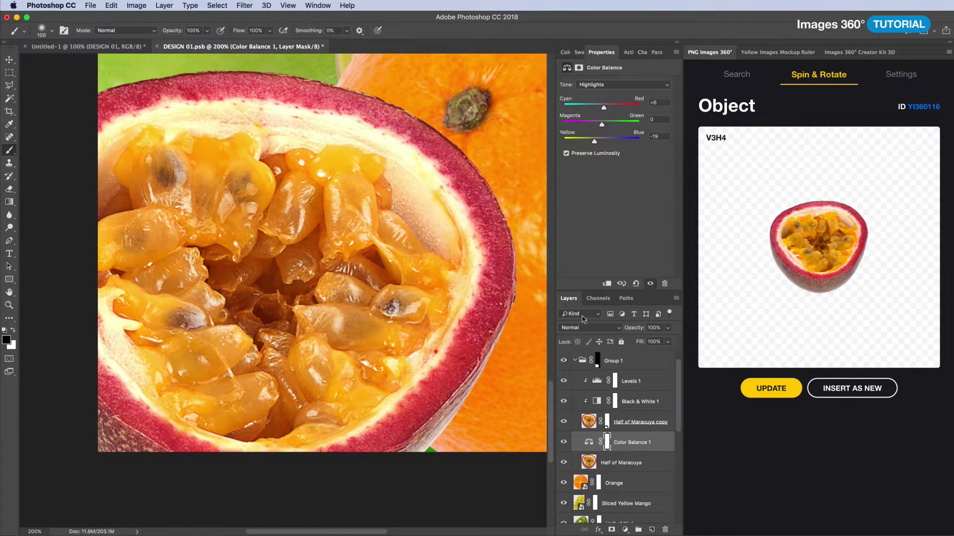
{"action": "key", "text": "bracketleft"}
{"action": "key", "text": "bracketleft"}
{"action": "key", "text": "bracketleft"}
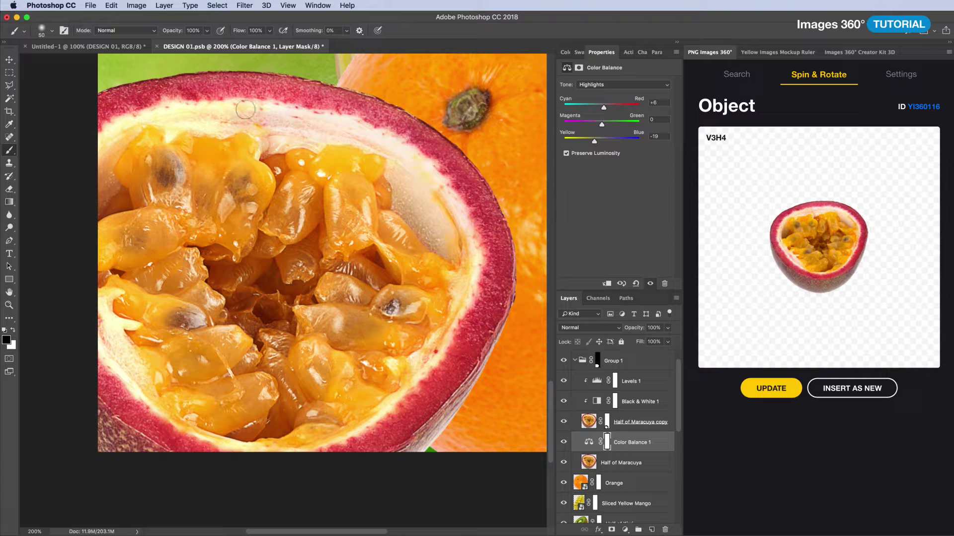
{"action": "left_click_drag", "start_coordinate": [119, 144], "coordinate": [220, 129]}
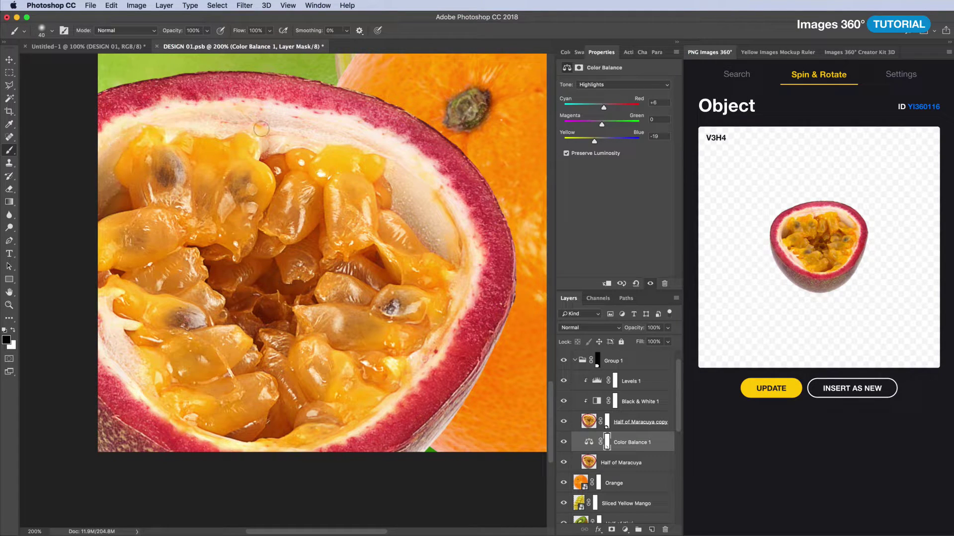
{"action": "key", "text": "super+shift+alt+n"}
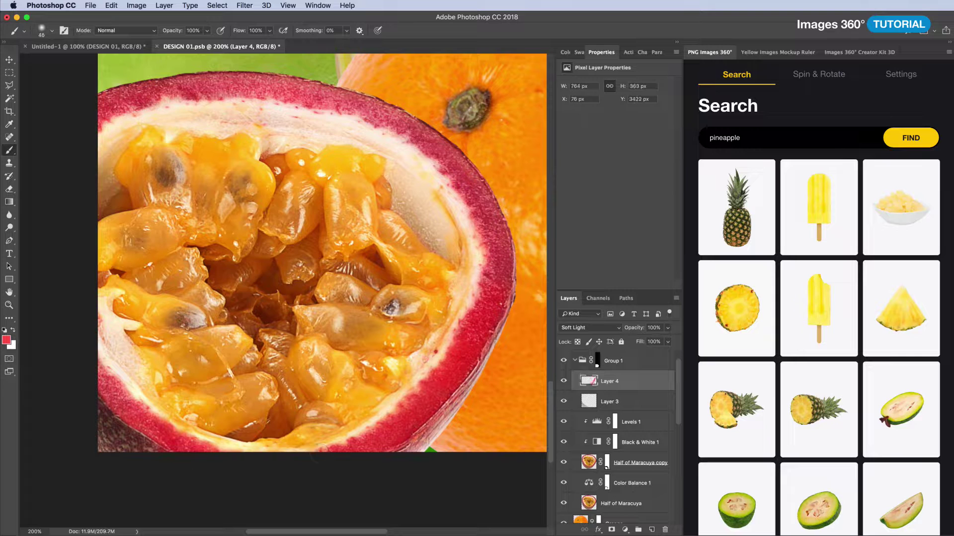
- Adjust how the orange's reds and yellows convert in its Black & White adjustment
{"action": "key", "text": "ctrl+minus"}
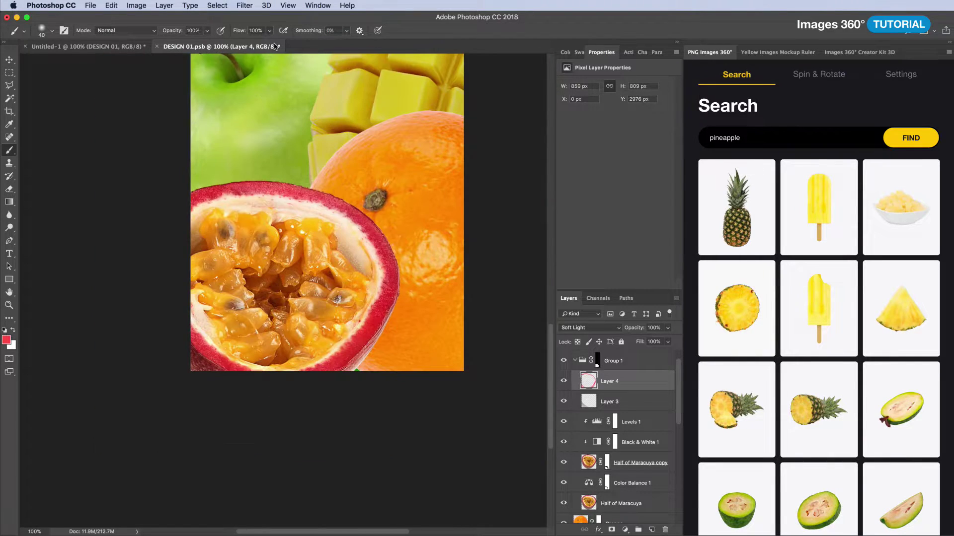
{"action": "key", "text": "ctrl+plus"}
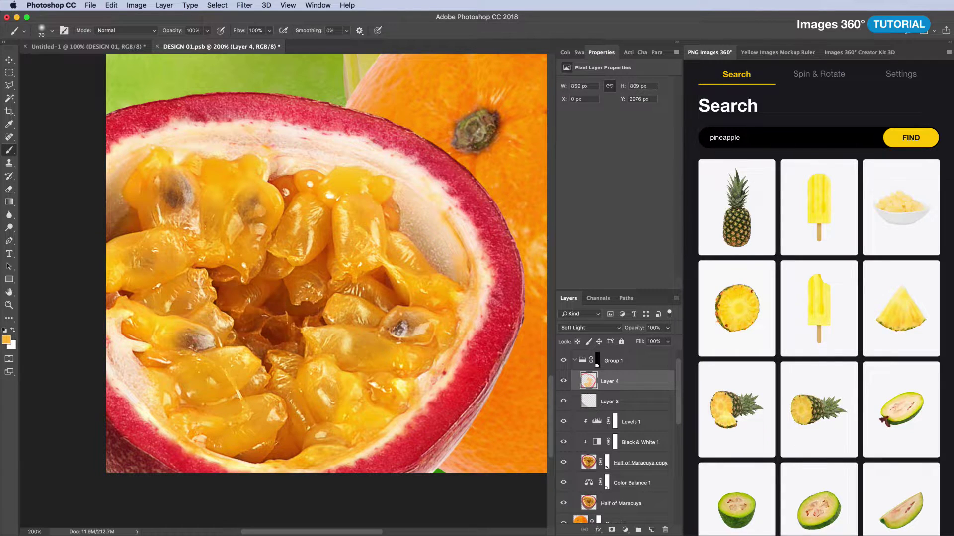
{"action": "key", "text": "ctrl+minus"}
{"action": "key", "text": "ctrl+minus"}
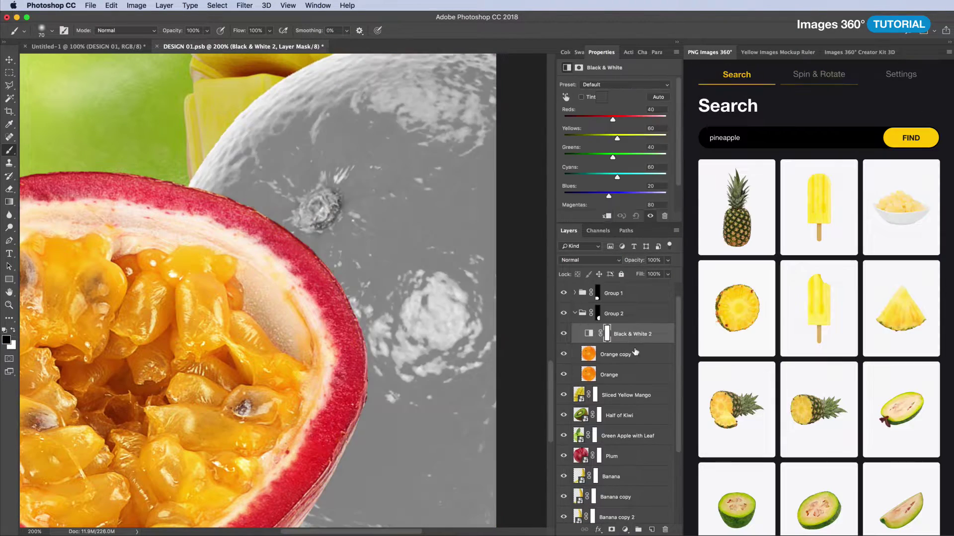
{"action": "left_click_drag", "start_coordinate": [589, 119], "coordinate": [579, 119]}
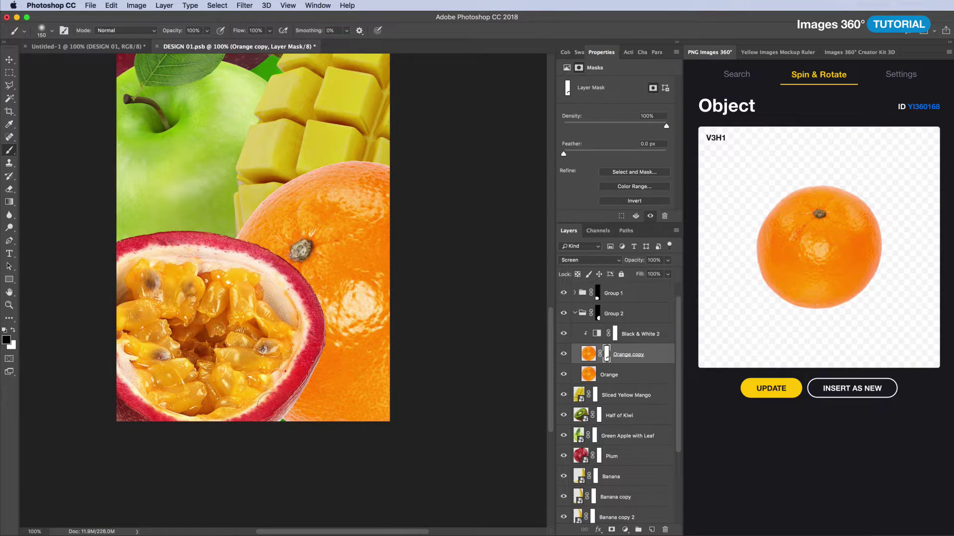
{"action": "left_click", "coordinate": [622, 309]}
{"action": "key", "text": "super+shift+alt+n"}
{"action": "key", "text": "b"}
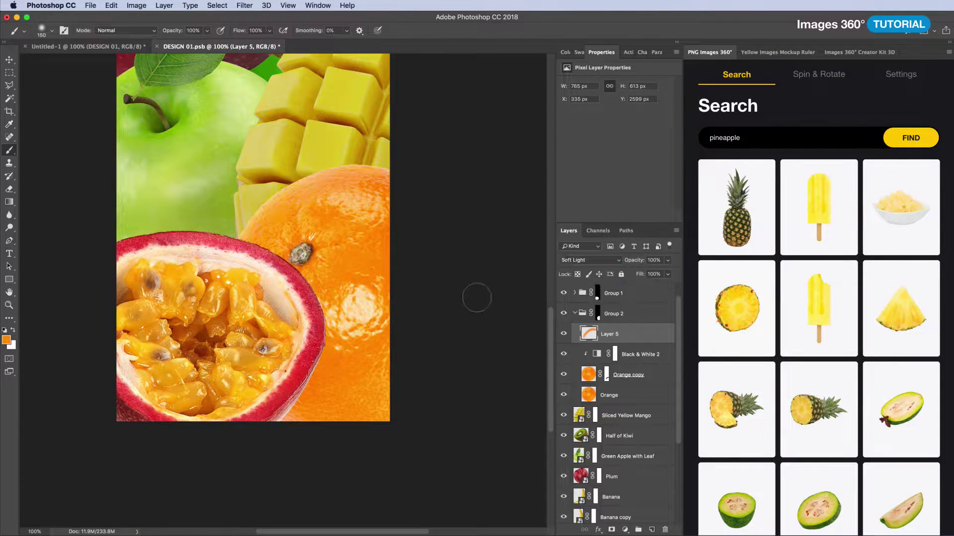
- Add a Color Balance adjustment to the orange and sample a green for the stem
{"action": "key", "text": "super+b"}
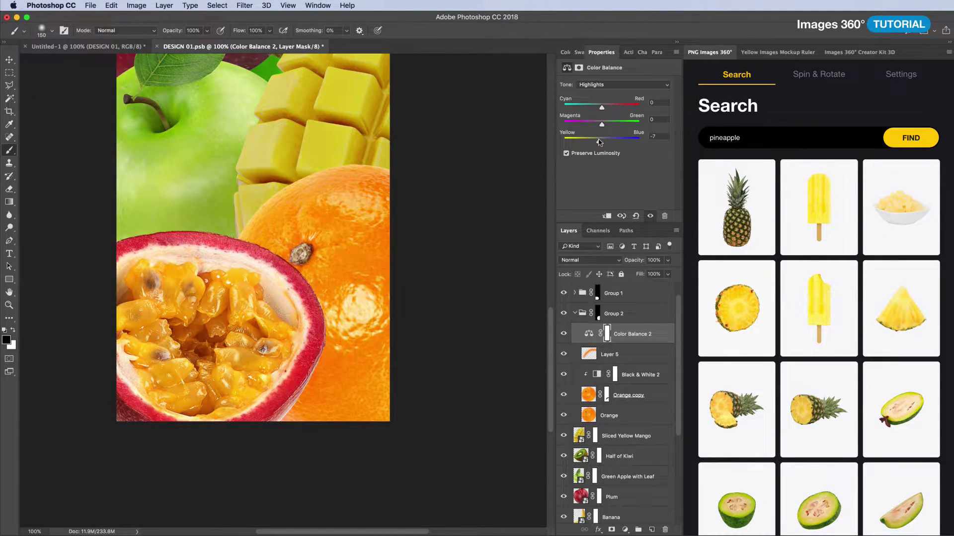
{"action": "key", "text": "super+shift+alt+n"}
{"action": "key", "text": "super+plus"}
{"action": "key", "text": "super+plus"}
{"action": "left_click", "coordinate": [113, 70], "text": "alt"}
{"action": "key", "text": "bracketleft"}
{"action": "key", "text": "bracketleft"}
{"action": "key", "text": "bracketleft"}
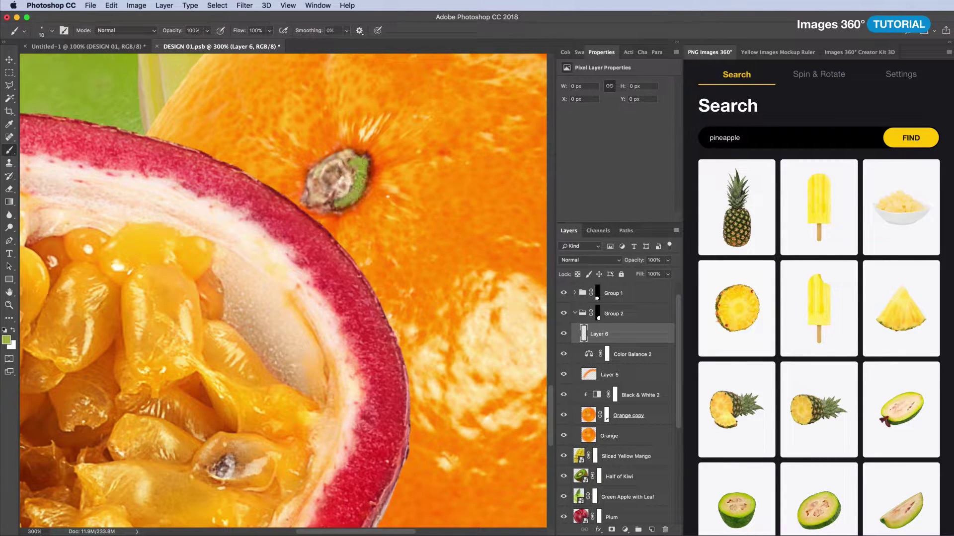
- Make the stem green more saturated and darker, blended with Multiply
{"action": "key", "text": "super+u"}
{"action": "left_click_drag", "start_coordinate": [875, 44], "coordinate": [692, 95]}
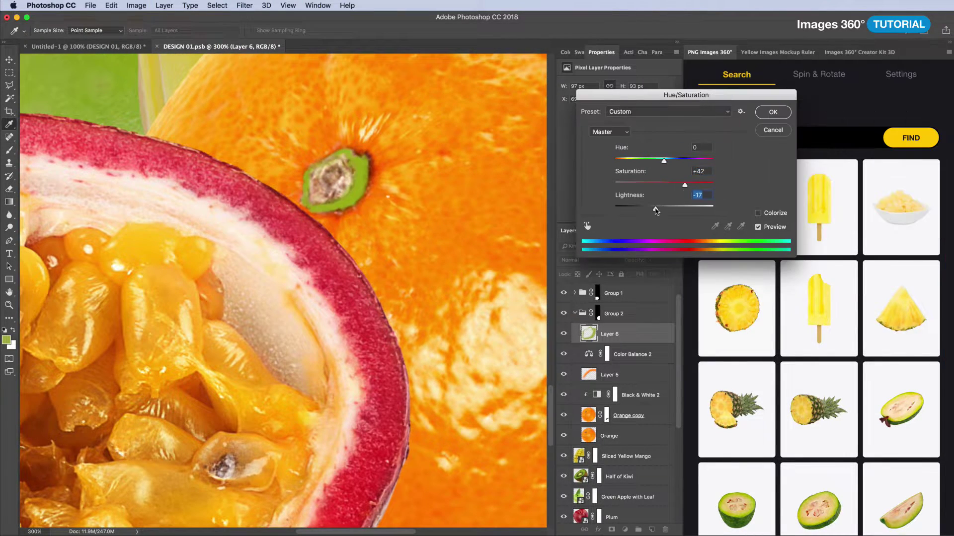
{"action": "key", "text": "Escape"}
{"action": "key", "text": "alt+shift+m"}
{"action": "key", "text": "super+u"}
{"action": "left_click_drag", "start_coordinate": [664, 160], "coordinate": [667, 160]}
{"action": "key", "text": "Return"}
{"action": "key", "text": "b"}
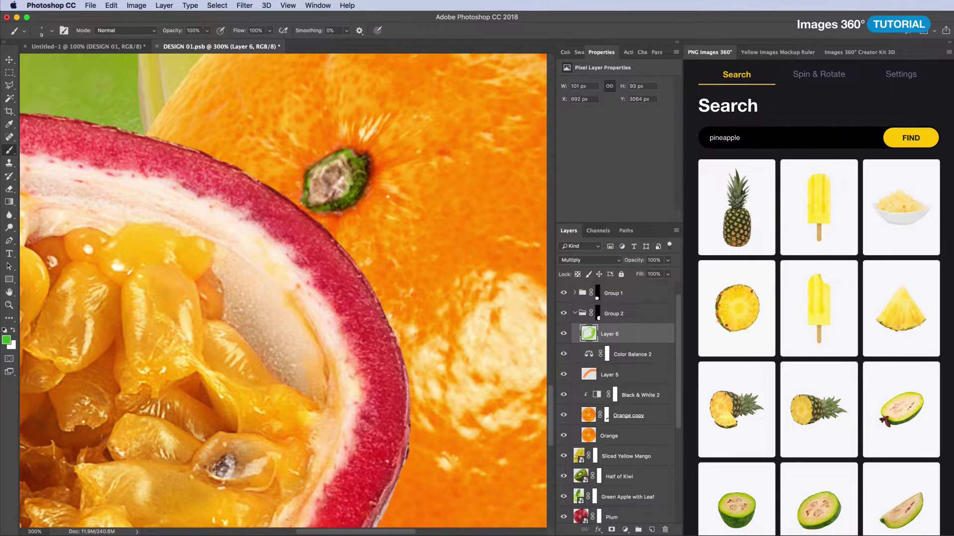
- Paint red along the passion fruit rim on a Multiply layer at 73% fill
{"action": "key", "text": "super+0"}
{"action": "key", "text": "super+plus"}
{"action": "key", "text": "super+plus"}
{"action": "key", "text": "super+plus"}
{"action": "key", "text": "super+shift+alt+n"}
{"action": "scroll", "coordinate": [262, 290], "scroll_direction": "down", "scroll_amount": 3}
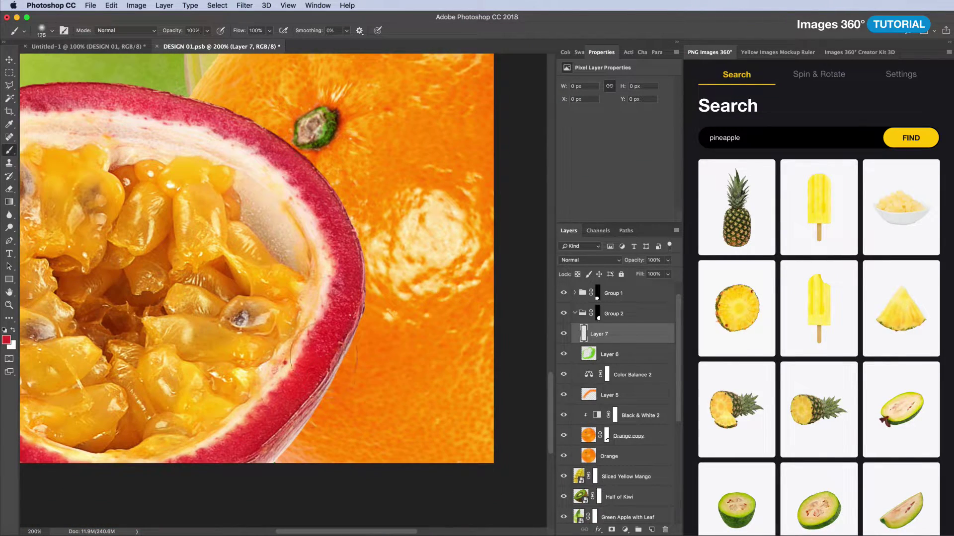
{"action": "left_click_drag", "start_coordinate": [293, 350], "coordinate": [427, 457]}
{"action": "key", "text": "alt+shift+m"}
{"action": "key", "text": "super+u"}
{"action": "key", "text": "Return"}
{"action": "key", "text": "super+0"}
{"action": "key", "text": "e"}
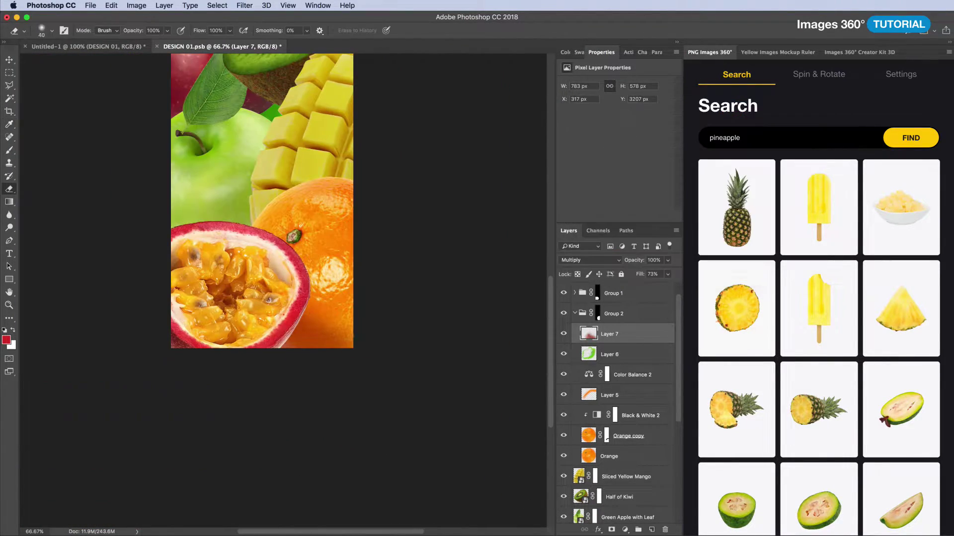
- Paint a dark shadow beside the passion fruit on a Linear Burn layer at 24% fill
{"action": "key", "text": "super+shift+alt+n"}
{"action": "key", "text": "d"}
{"action": "key", "text": "super+plus"}
{"action": "key", "text": "super+plus"}
{"action": "left_click_drag", "start_coordinate": [377, 268], "coordinate": [398, 447]}
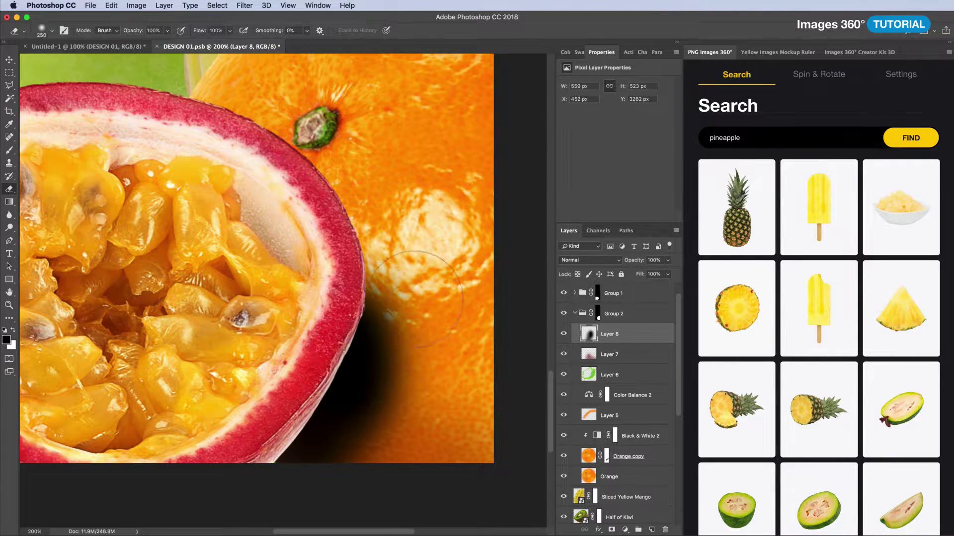
{"action": "key", "text": "alt+shift+a"}
{"action": "key", "text": "shift+2"}
{"action": "key", "text": "shift+4"}
{"action": "key", "text": "super+0"}
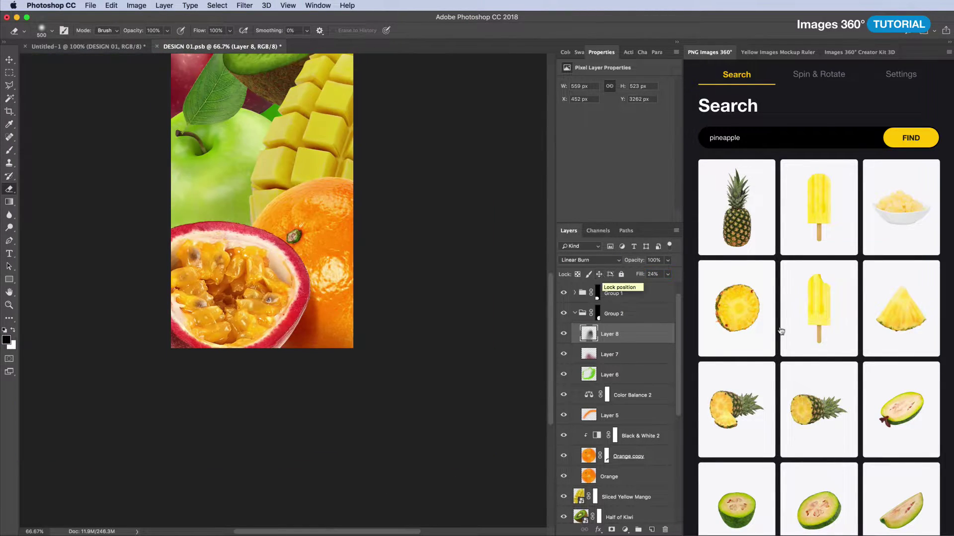
{"action": "key", "text": "v"}
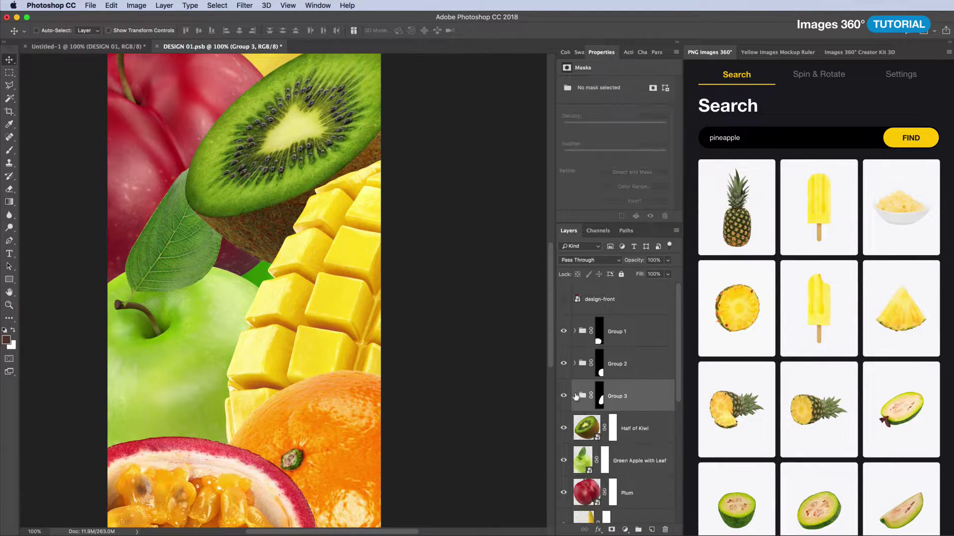
- Delete the green apple's layer mask and tone down its greens and yellows
{"action": "right_click", "coordinate": [619, 469]}
{"action": "left_click", "coordinate": [640, 489]}
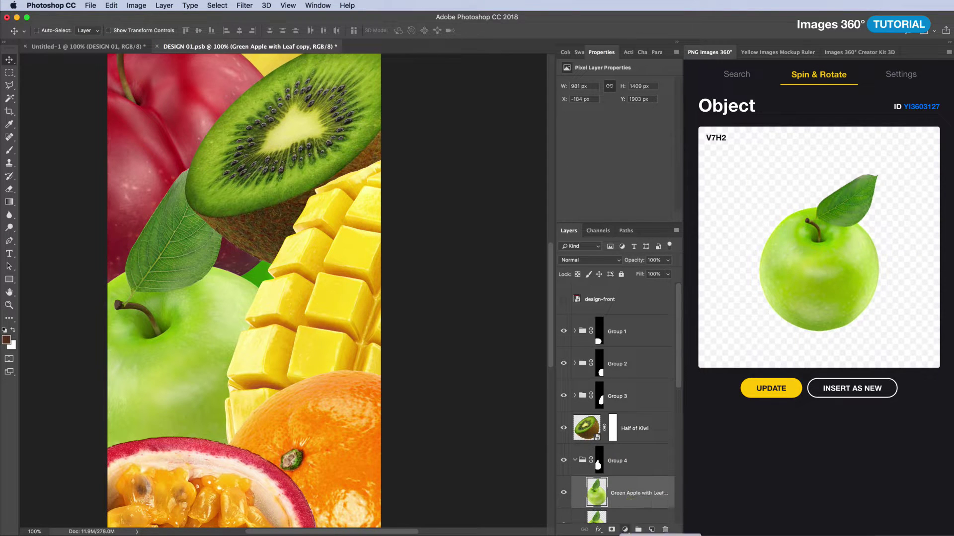
{"action": "mouse_move", "coordinate": [601, 157]}
{"action": "left_mouse_down"}
{"action": "mouse_move", "coordinate": [582, 157]}
{"action": "mouse_move", "coordinate": [596, 141]}
{"action": "left_mouse_up"}
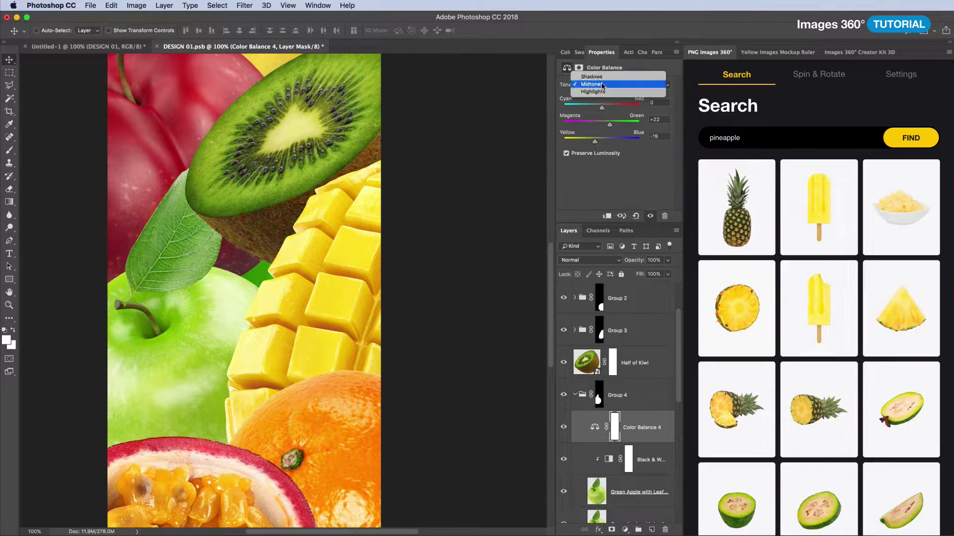
{"action": "key", "text": "ctrl+shift+n"}
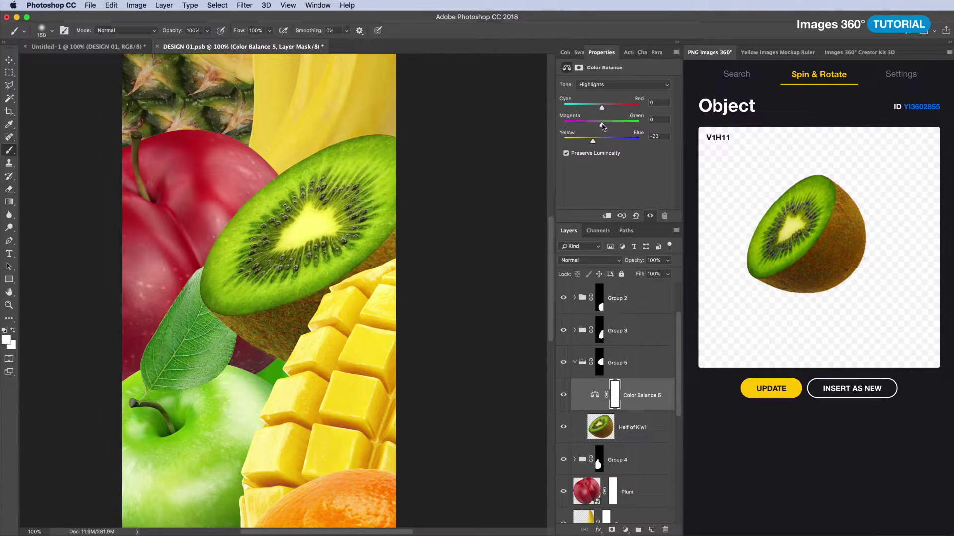
- Paint a dark shadow under the kiwi on a new layer
{"action": "key", "text": "ctrl+shift+n"}
{"action": "key", "text": "Return"}
{"action": "key", "text": "bracketright"}
{"action": "left_click_drag", "start_coordinate": [303, 298], "coordinate": [347, 263]}
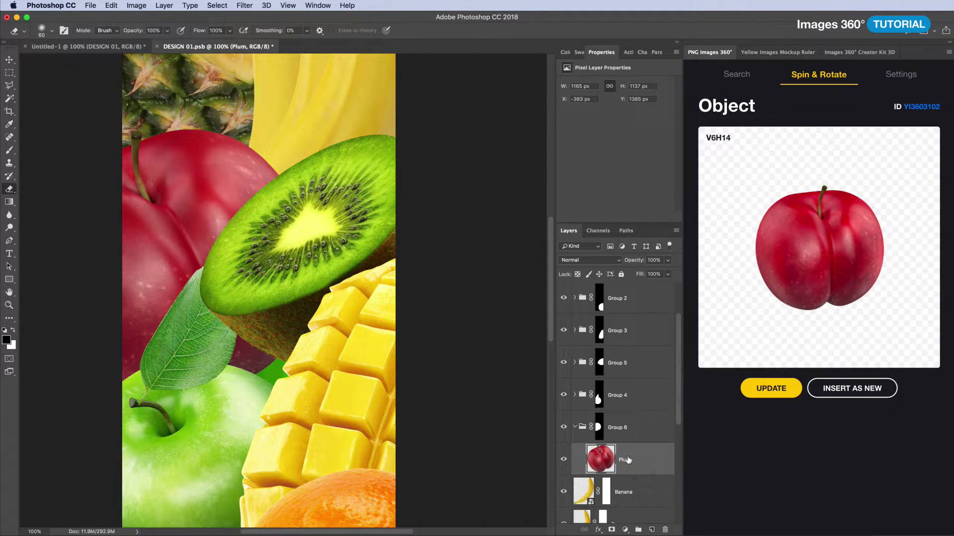
- Duplicate the plum, add a Black & White adjustment, and set the copy to Screen
{"action": "key", "text": "ctrl+j"}
{"action": "key", "text": "ctrl+shift+alt+b"}
{"action": "key", "text": "alt+bracketleft"}
{"action": "key", "text": "shift+alt+s"}
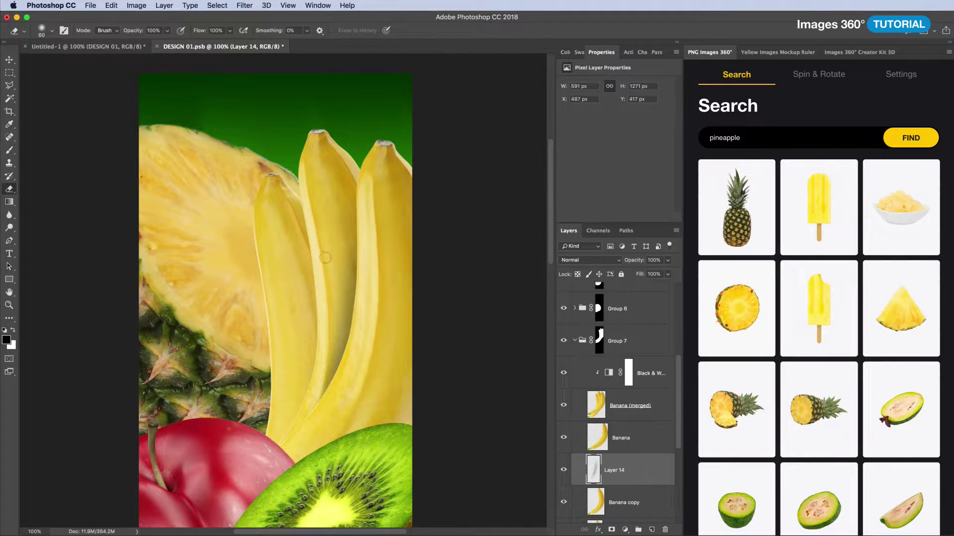
- Set Layer 18 to Linear Burn and add a mask to Half of Pineapple copy
{"action": "left_click", "coordinate": [589, 259]}
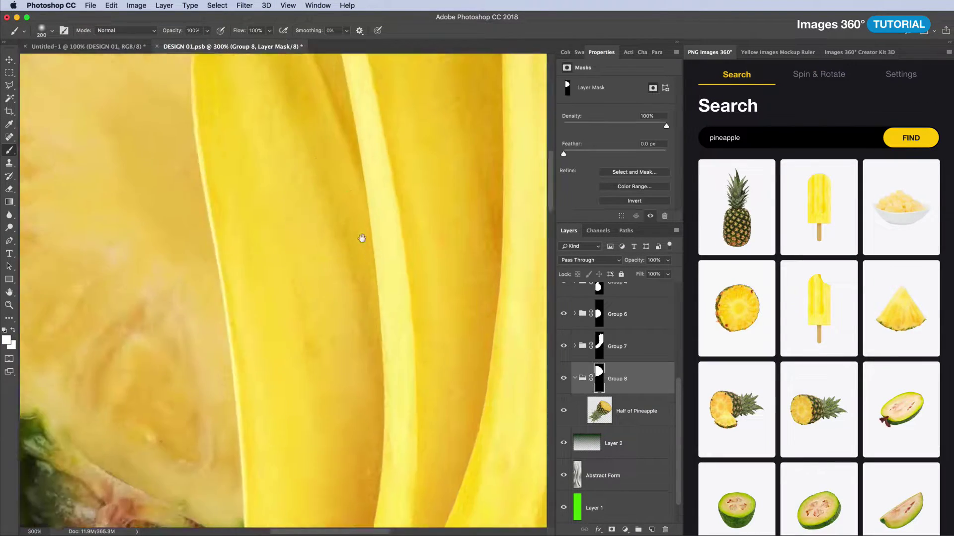
{"action": "left_click_drag", "start_coordinate": [362, 239], "coordinate": [475, 337]}
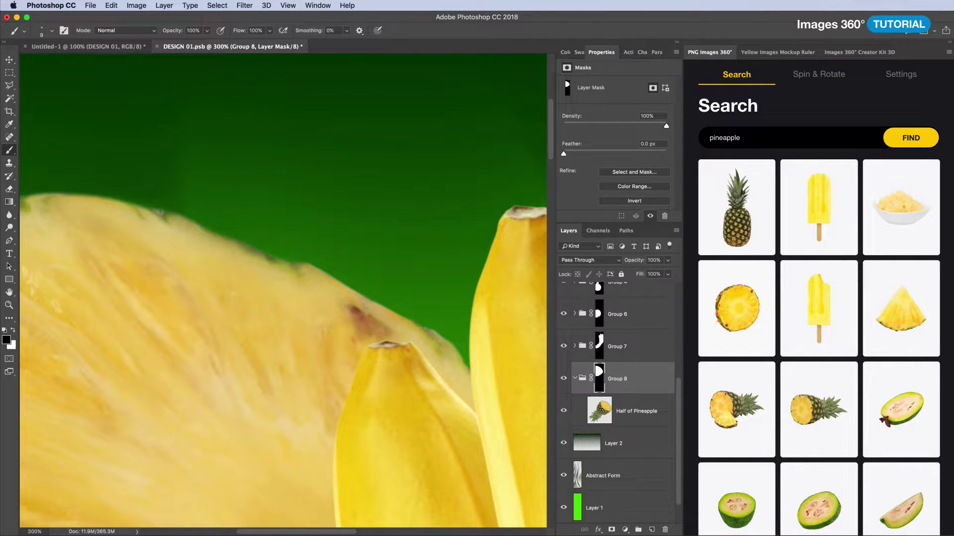
{"action": "scroll", "coordinate": [215, 308], "scroll_direction": "left", "scroll_amount": 10}
{"action": "scroll", "coordinate": [215, 307], "scroll_direction": "up", "scroll_amount": 5}
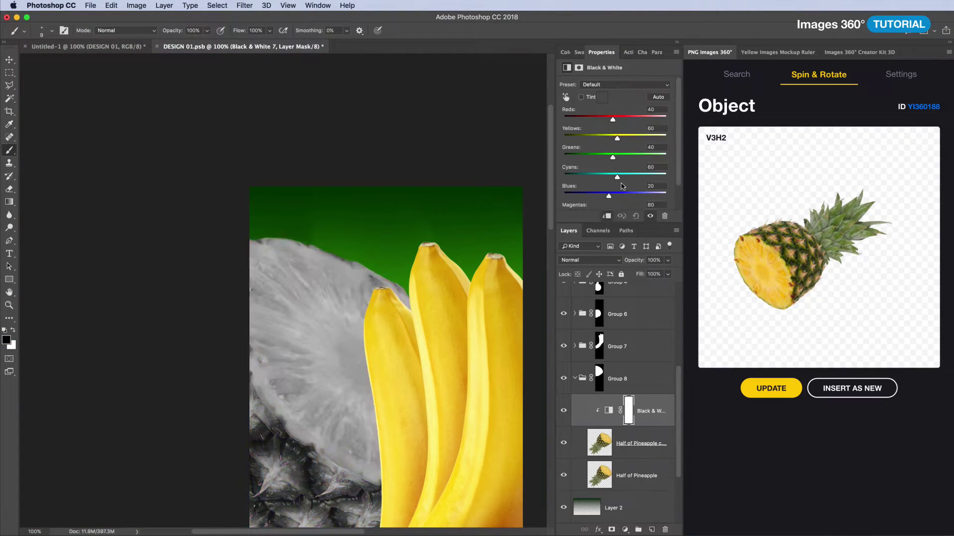
{"action": "left_click", "coordinate": [612, 530]}
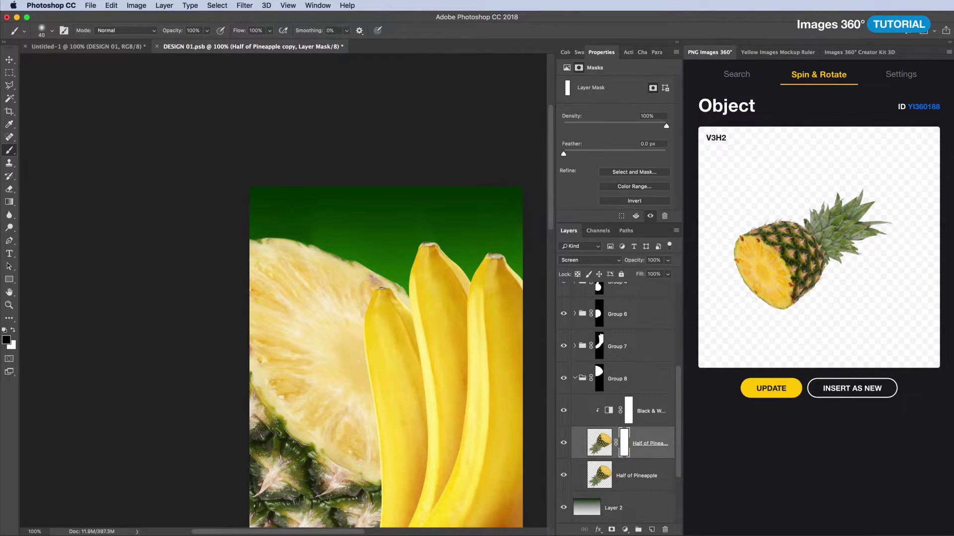
{"action": "scroll", "coordinate": [348, 348], "scroll_direction": "down", "scroll_amount": 3}
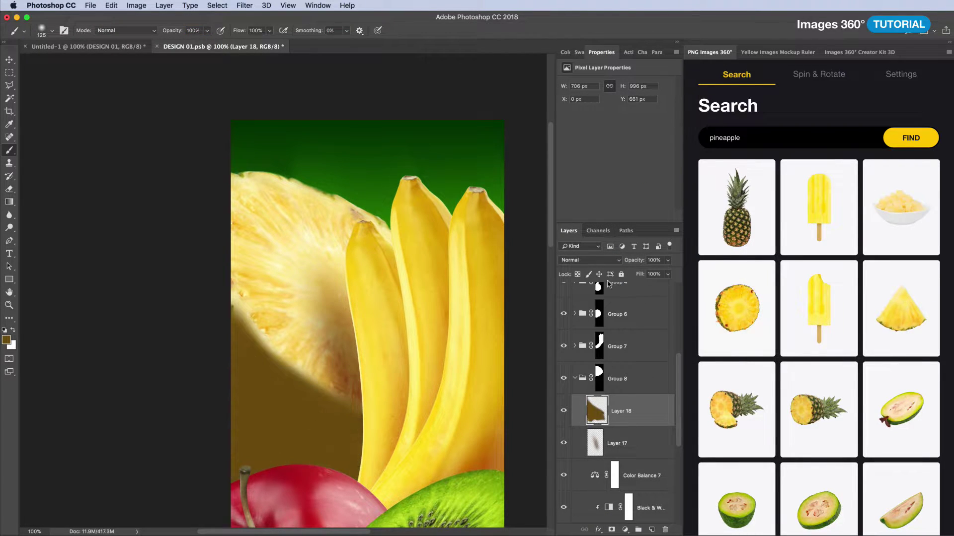
- Lower the brown shading layer's fill to 22% and erase its excess
{"action": "type", "text": "22"}
{"action": "key", "text": "Return"}
{"action": "key", "text": "e"}
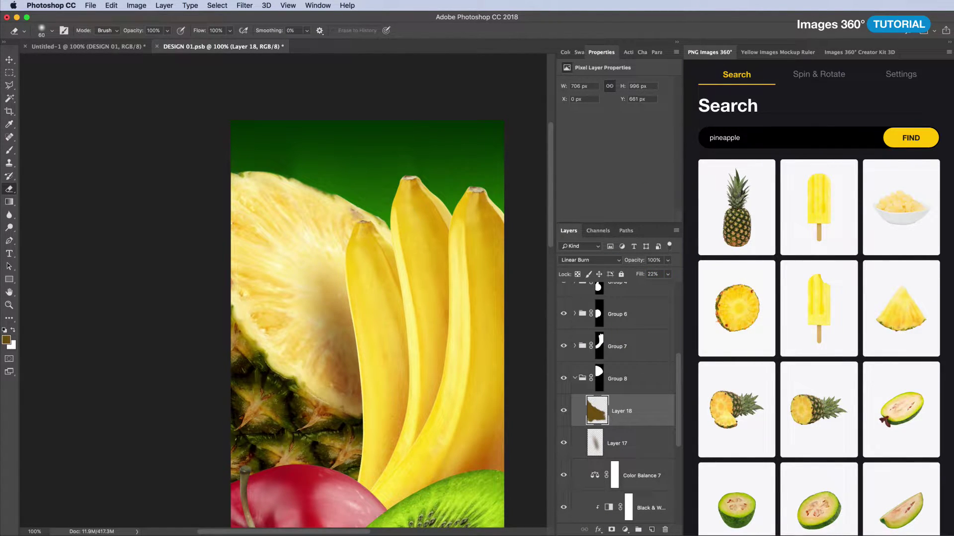
{"action": "key", "text": "super+plus"}
{"action": "key", "text": "super+plus"}
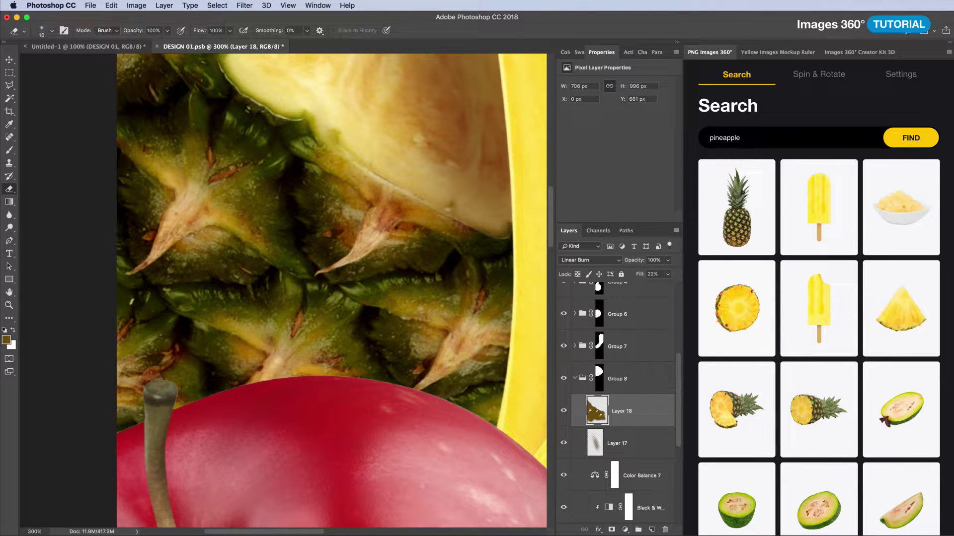
{"action": "key", "text": "super+0"}
- Close DESIGN 01 and save it, updating the label on the carton mockup
{"action": "key", "text": "super+w"}
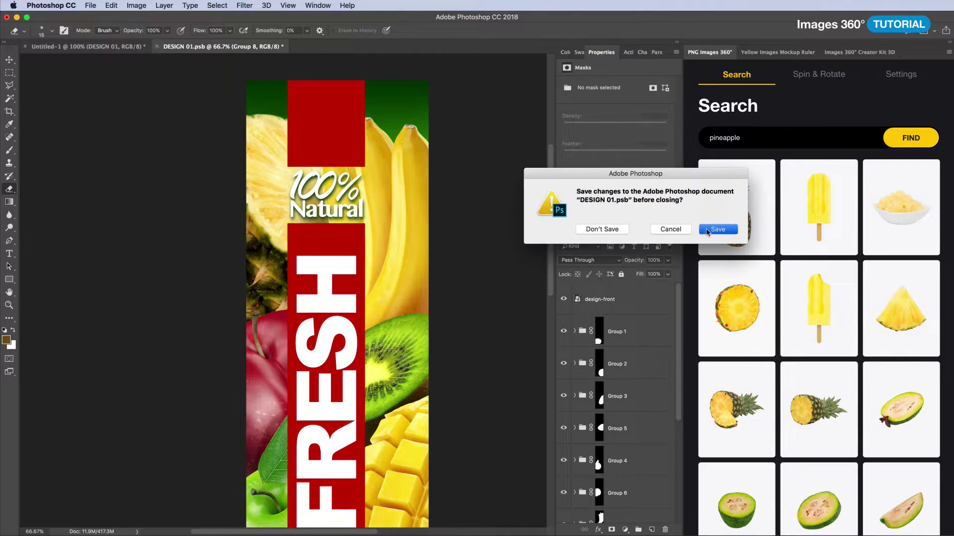
{"action": "left_click", "coordinate": [707, 230]}
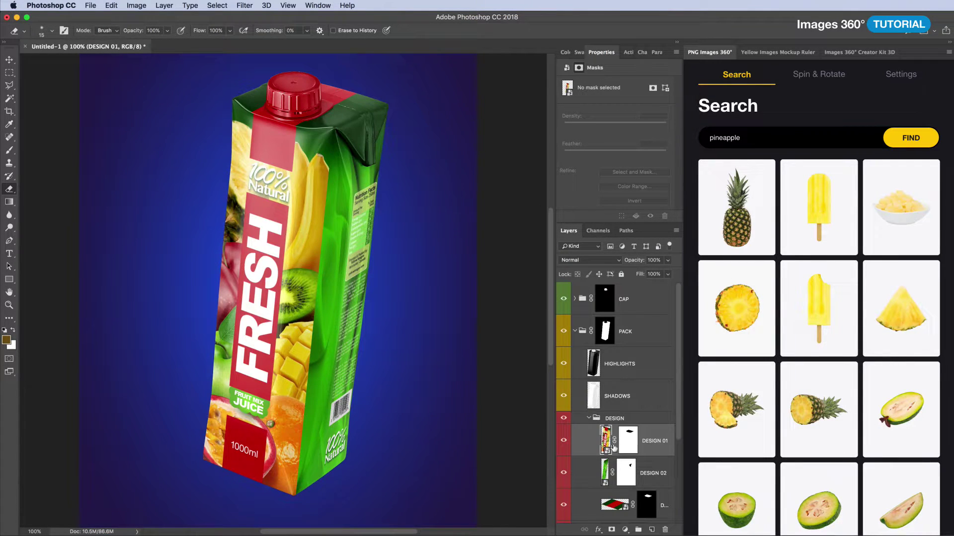
{"action": "key", "text": "super+equal"}
{"action": "key", "text": "super+minus"}
- Open the DESIGN 02 and DESIGN 01 smart objects from the mockup's Layers panel
{"action": "double_click", "coordinate": [606, 471]}
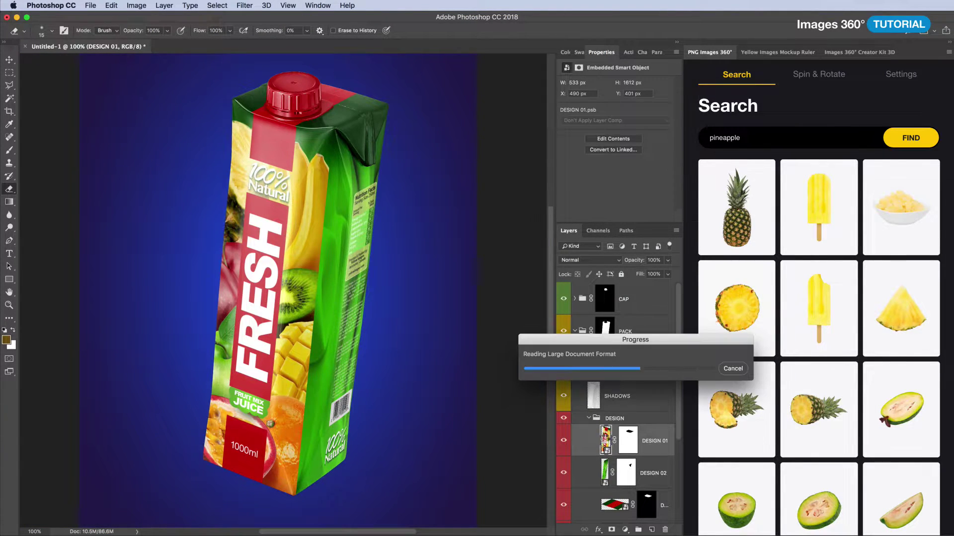
{"action": "key", "text": "ctrl+Tab"}
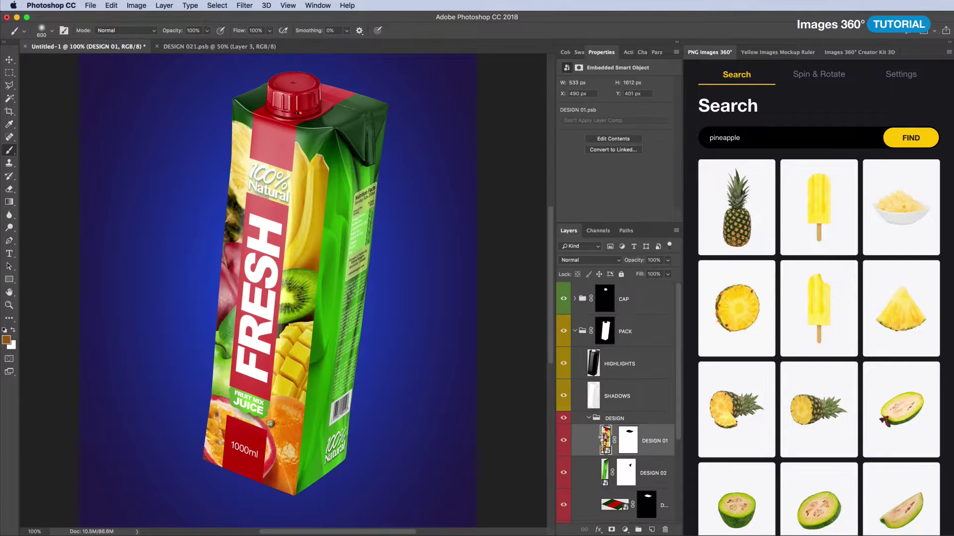
{"action": "double_click", "coordinate": [606, 467]}
- Hide the red FRESH label artwork and stamp the fruit groups into one merged layer
{"action": "key", "text": "super+alt+a"}
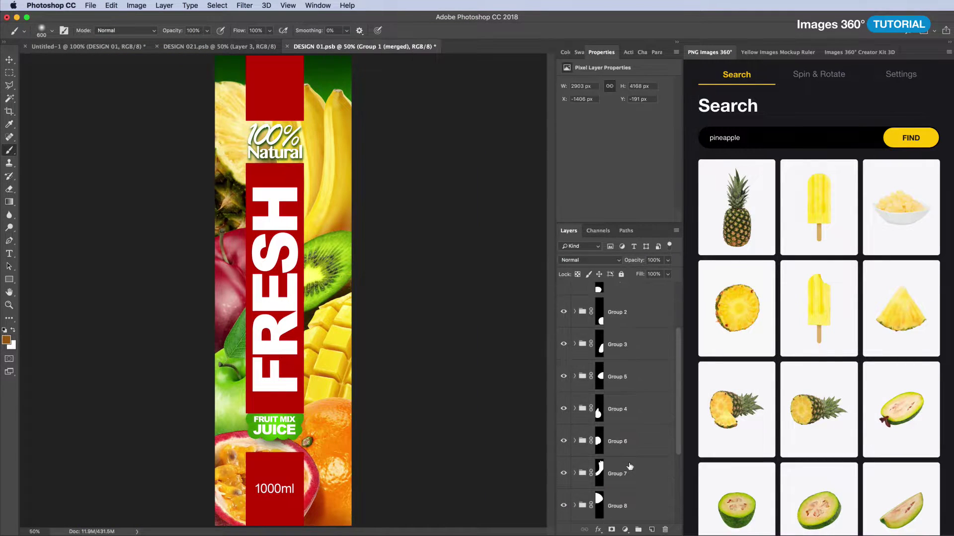
{"action": "key", "text": "super+g"}
{"action": "key", "text": "super+w"}
{"action": "key", "text": "Return"}
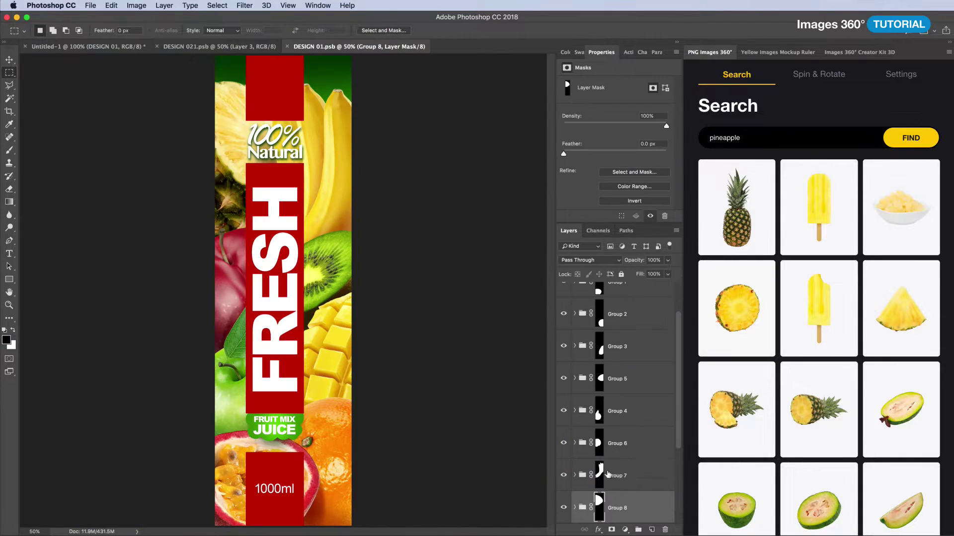
{"action": "left_click", "coordinate": [563, 299]}
{"action": "mouse_move", "coordinate": [398, 328]}
{"action": "left_mouse_down"}
{"action": "mouse_move", "coordinate": [276, 328]}
{"action": "mouse_move", "coordinate": [422, 341]}
{"action": "left_mouse_up"}
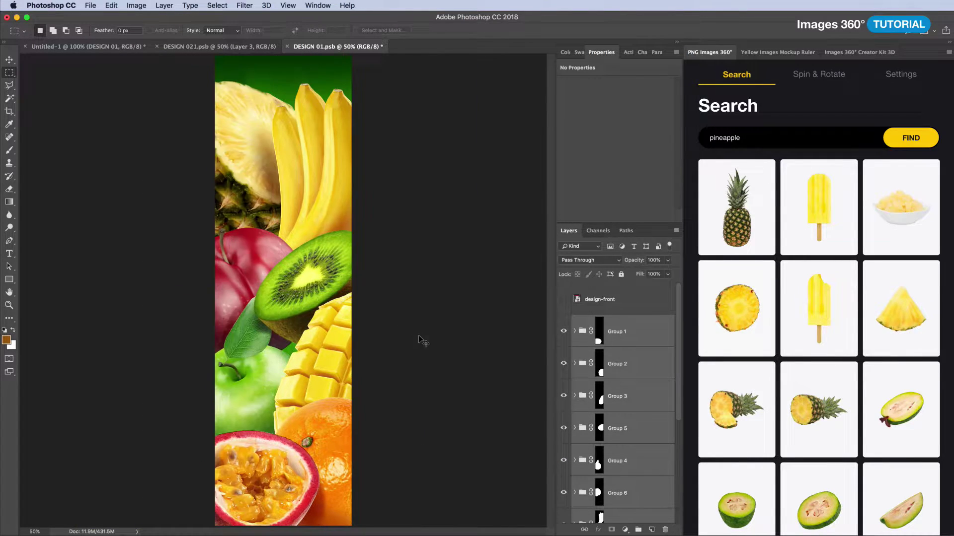
{"action": "key", "text": "super+alt+e"}
- Drag the merged fruit layer into the DESIGN 02 side label and delete the extra black layer
{"action": "key", "text": "v"}
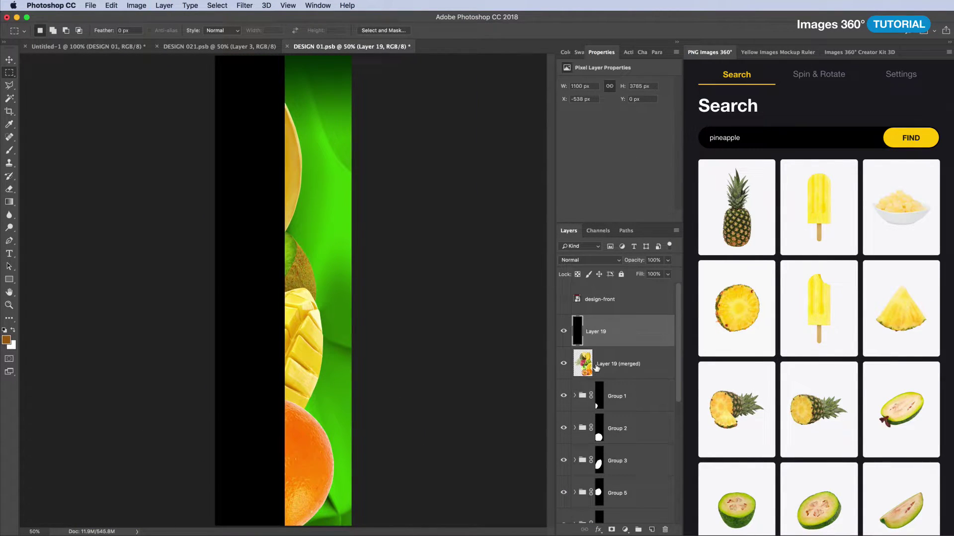
{"action": "left_click_drag", "start_coordinate": [391, 389], "coordinate": [218, 301]}
{"action": "key", "text": "super+1"}
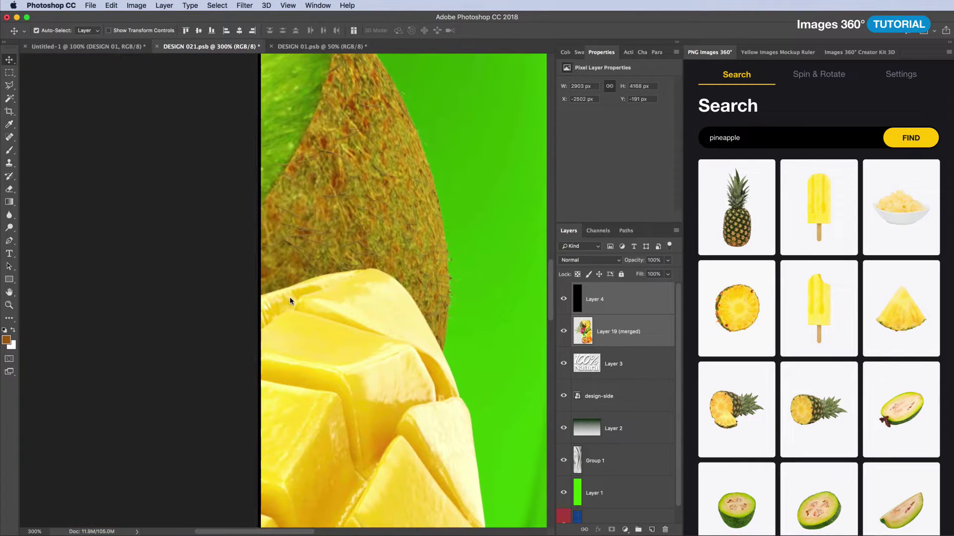
{"action": "key", "text": "Delete"}
{"action": "key", "text": "super+0"}
{"action": "left_click", "coordinate": [615, 434]}
- Add a Soft Light colour layer clipped to the side-label fruit artwork
{"action": "key", "text": "super+shift+alt+n"}
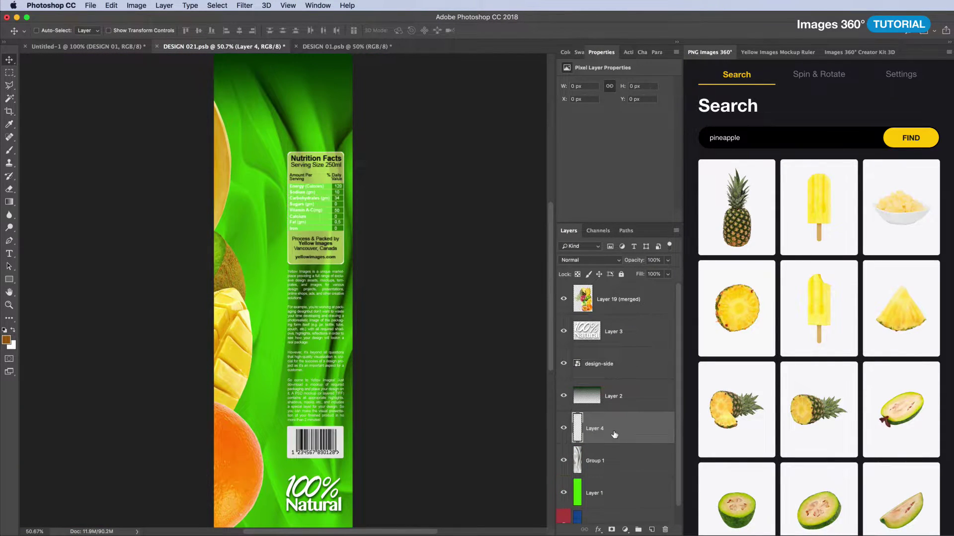
{"action": "key", "text": "b"}
{"action": "left_click", "coordinate": [277, 96], "text": "alt"}
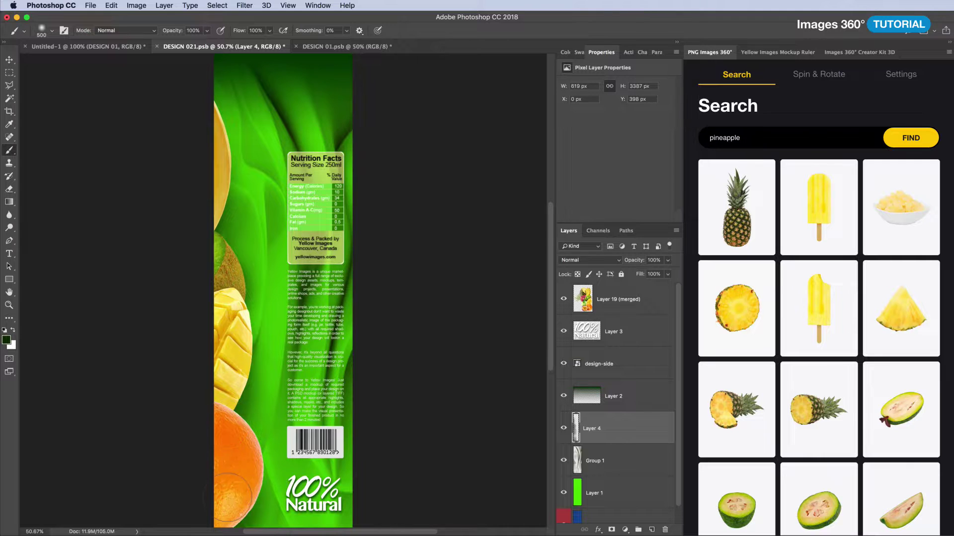
{"action": "key", "text": "super+shift+n"}
{"action": "key", "text": "Return"}
{"action": "left_click", "coordinate": [248, 450], "text": "alt"}
{"action": "left_click", "coordinate": [589, 260]}
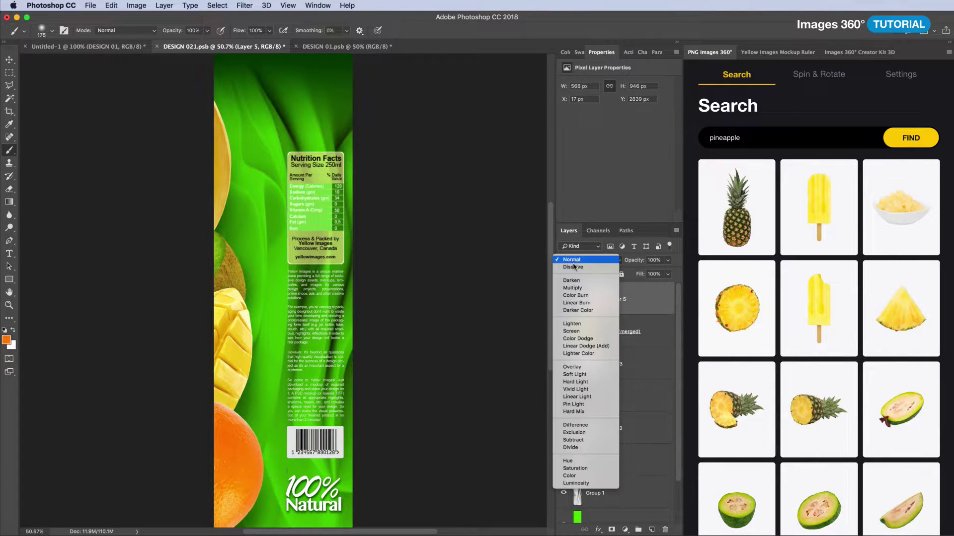
{"action": "left_click", "coordinate": [577, 373]}
{"action": "key", "text": "super+alt+g"}
- Save and close both the side and front design documents
{"action": "key", "text": "super+s"}
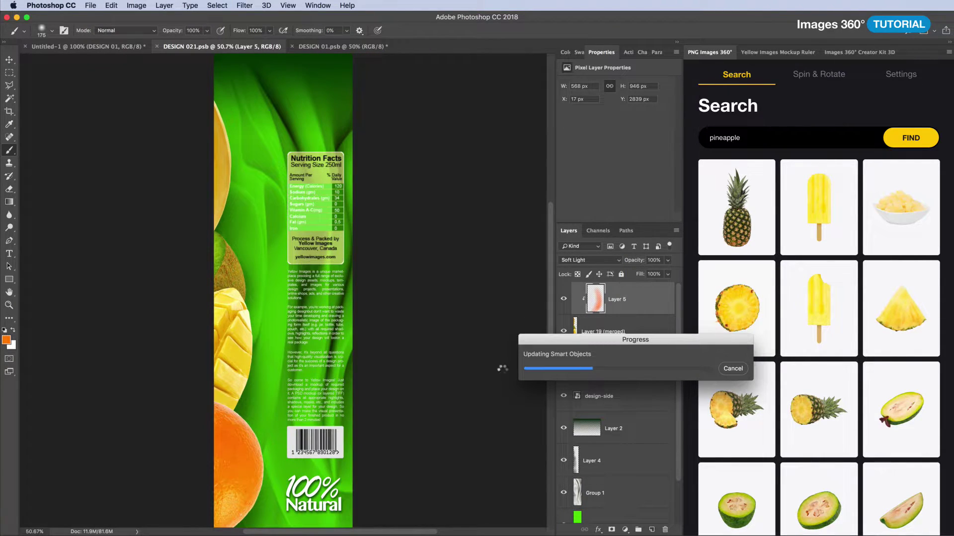
{"action": "key", "text": "super+w"}
{"action": "key", "text": "super+w"}
{"action": "key", "text": "Return"}
{"action": "left_click", "coordinate": [616, 387]}
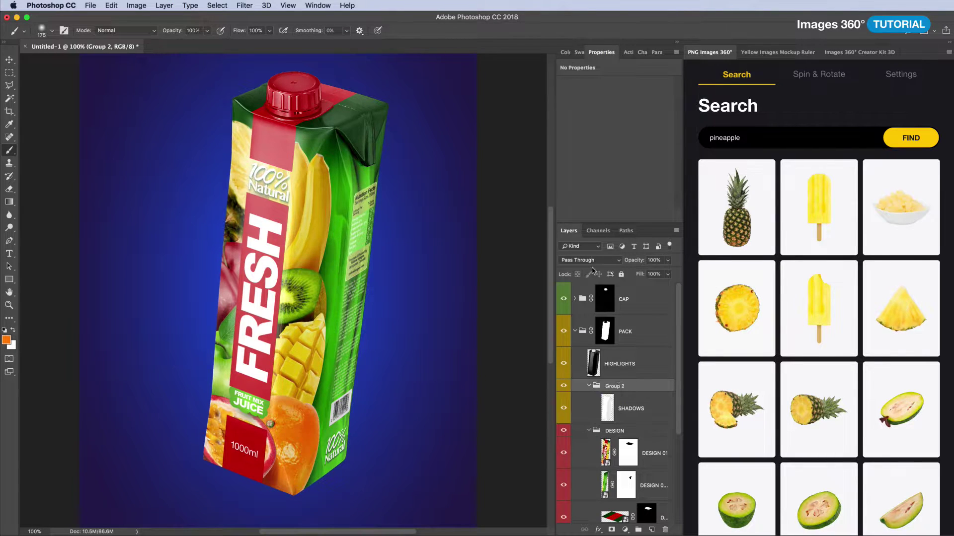
- Duplicate the SHADOWS and HIGHLIGHTS layers, set the highlights copy to Screen, and fade both with gradient masks
{"action": "left_click", "coordinate": [621, 409]}
{"action": "key", "text": "super+j"}
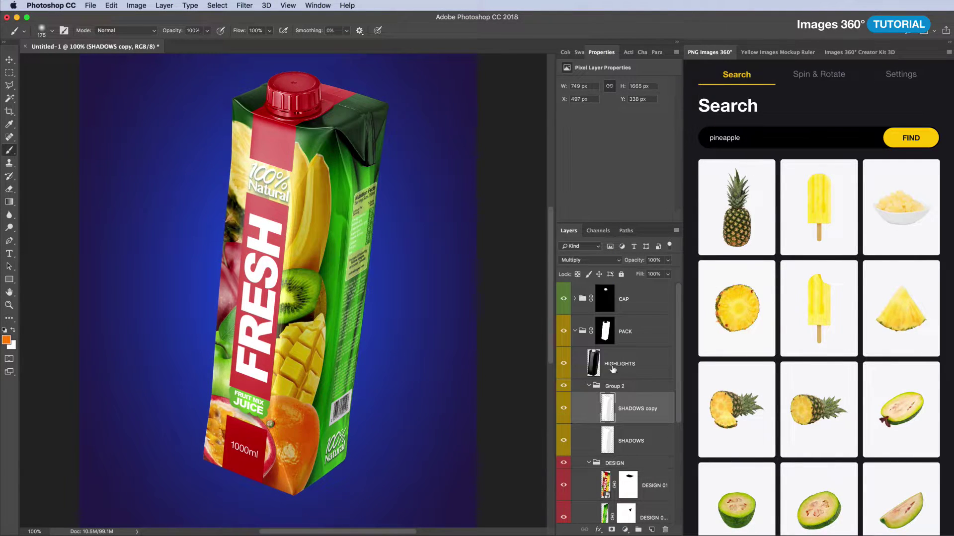
{"action": "left_click", "coordinate": [612, 530]}
{"action": "key", "text": "g"}
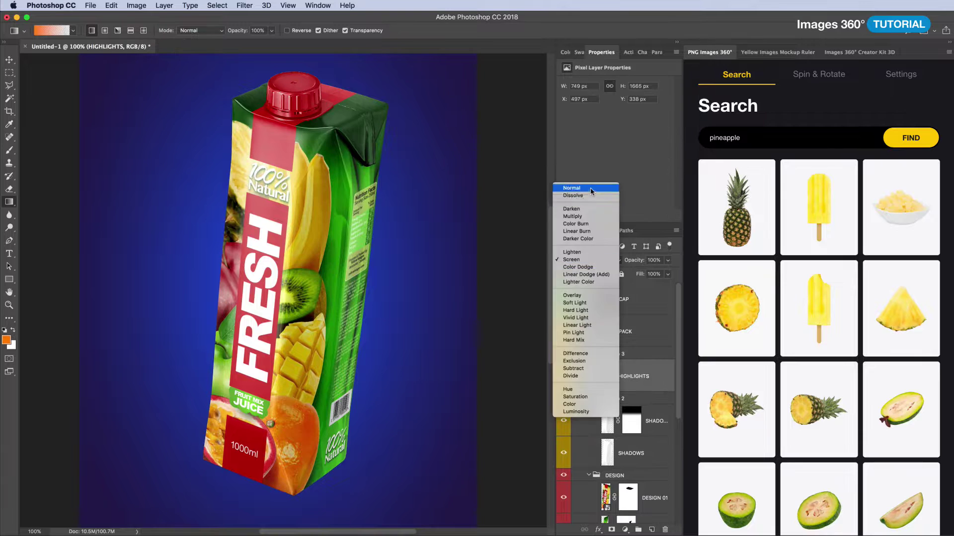
{"action": "left_click", "coordinate": [589, 259]}
{"action": "left_click", "coordinate": [577, 330]}
{"action": "left_click_drag", "start_coordinate": [628, 454], "coordinate": [563, 380]}
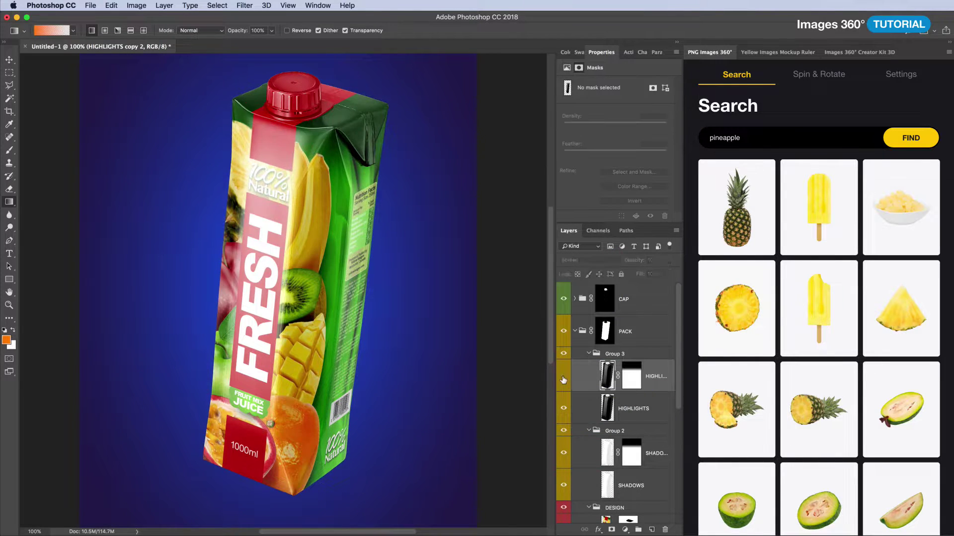
{"action": "left_click", "coordinate": [588, 431]}
- Lasso a strip along the carton's front-left edge and fill it white on a new layer
{"action": "key", "text": "ctrl+plus"}
{"action": "key", "text": "l"}
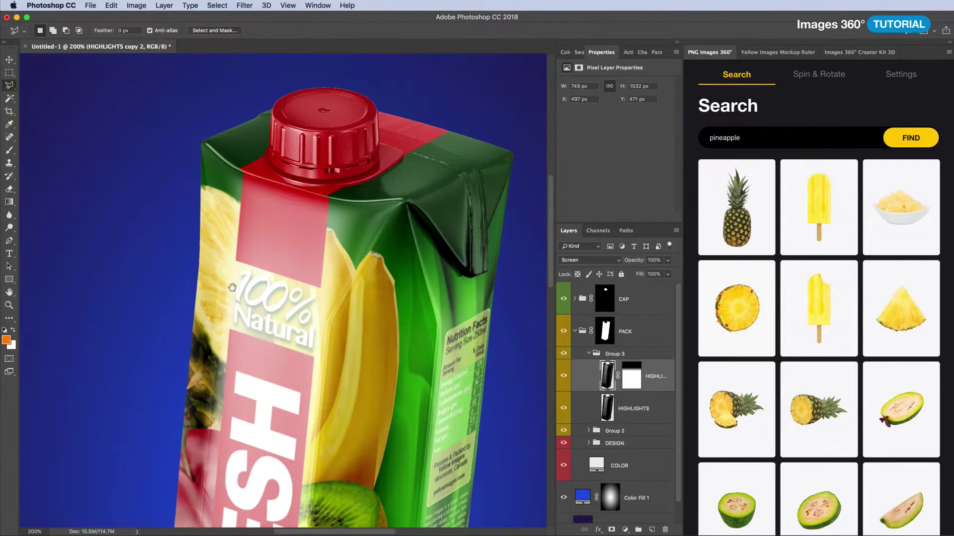
{"action": "mouse_move", "coordinate": [228, 456]}
{"action": "left_mouse_down"}
{"action": "mouse_move", "coordinate": [308, 352]}
{"action": "mouse_move", "coordinate": [313, 164]}
{"action": "mouse_move", "coordinate": [285, 252]}
{"action": "left_mouse_up"}
{"action": "key", "text": "ctrl+minus"}
{"action": "key", "text": "ctrl+shift+alt+n"}
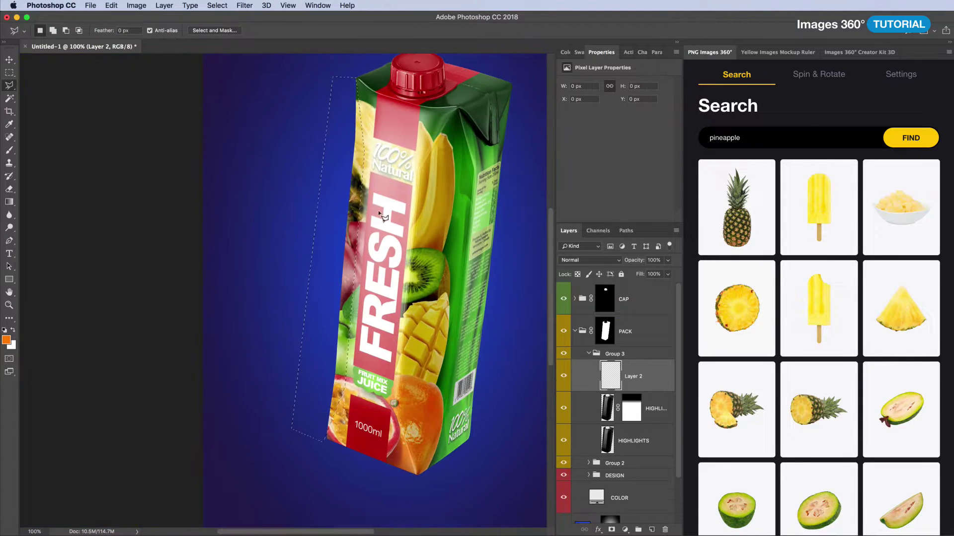
{"action": "key", "text": "alt+BackSpace"}
{"action": "key", "text": "ctrl+d"}
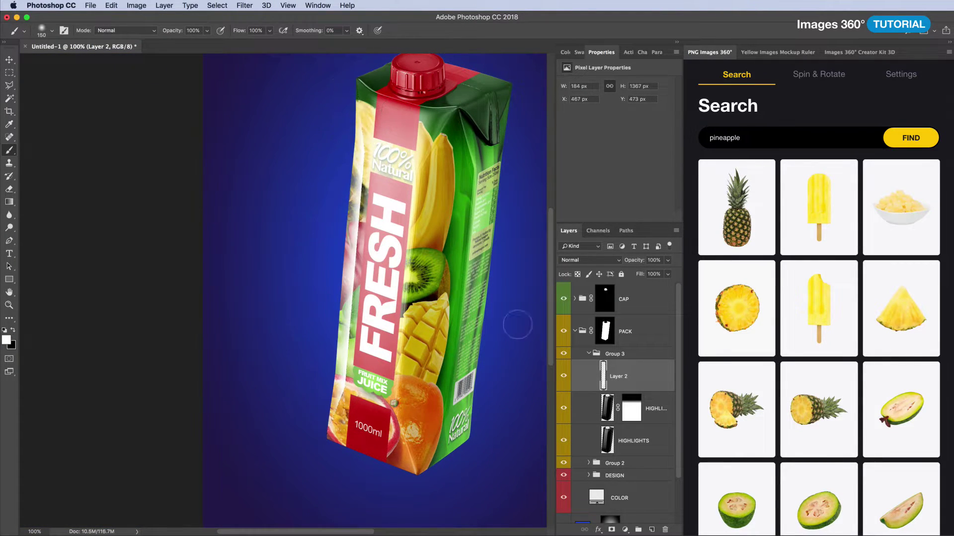
- Gaussian Blur the white strip, lower its fill to 50%, and copy it into Group 2
{"action": "left_click", "coordinate": [244, 5]}
{"action": "left_click", "coordinate": [397, 164]}
{"action": "key", "text": "Return"}
{"action": "key", "text": "shift+5"}
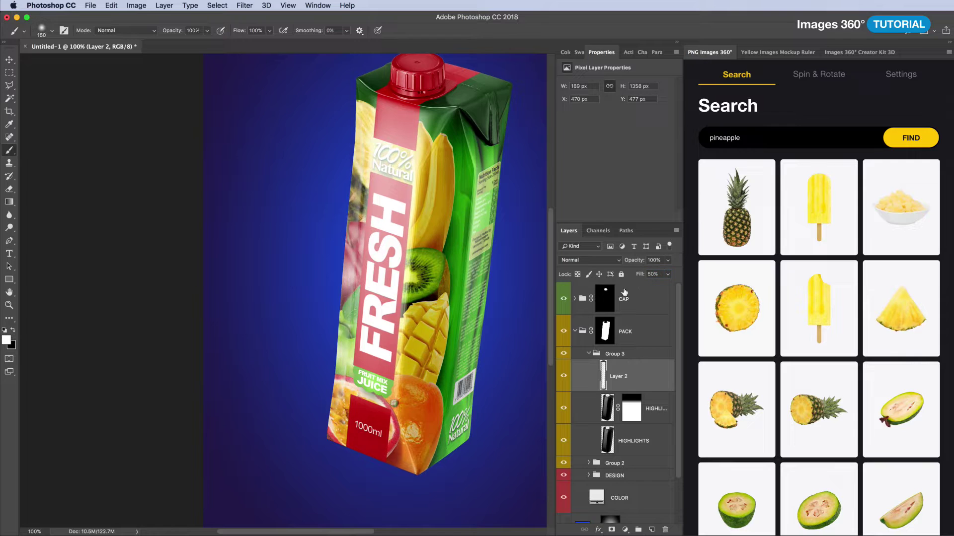
{"action": "left_click_drag", "start_coordinate": [631, 380], "coordinate": [616, 464]}
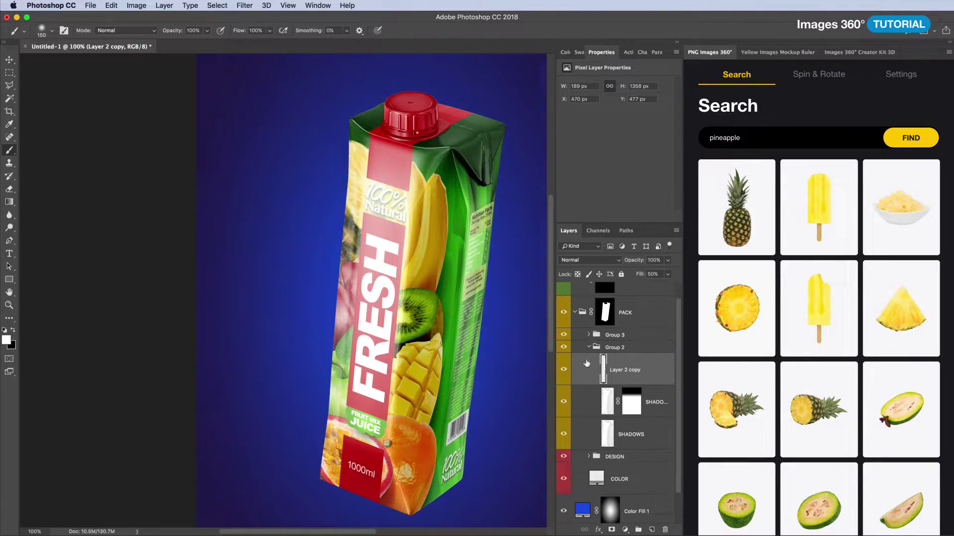
{"action": "key", "text": "ctrl+0"}
{"action": "left_click", "coordinate": [574, 332]}
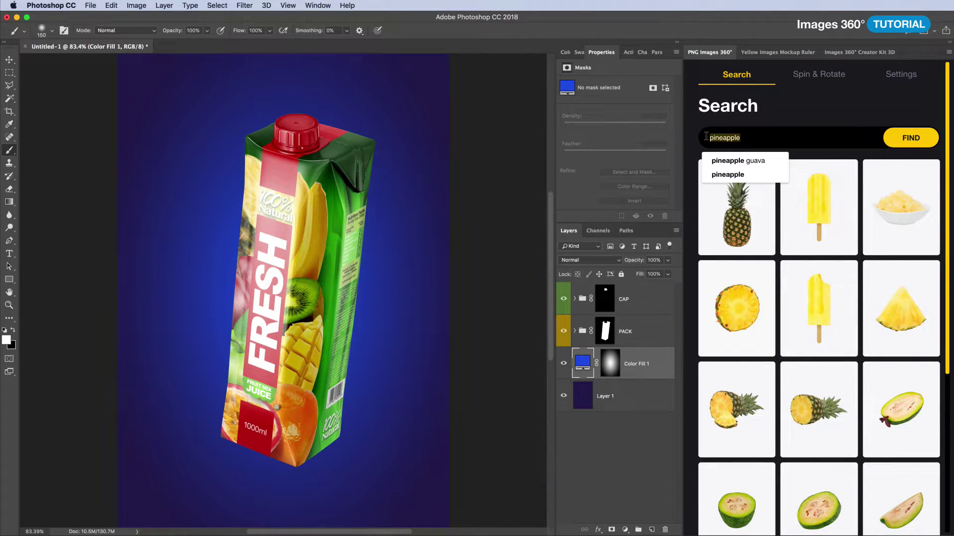
{"action": "type", "text": "juice"}
- Search 'juice' in Images 360 and spin a yellow splash ring to view V3H12
{"action": "key", "text": "Return"}
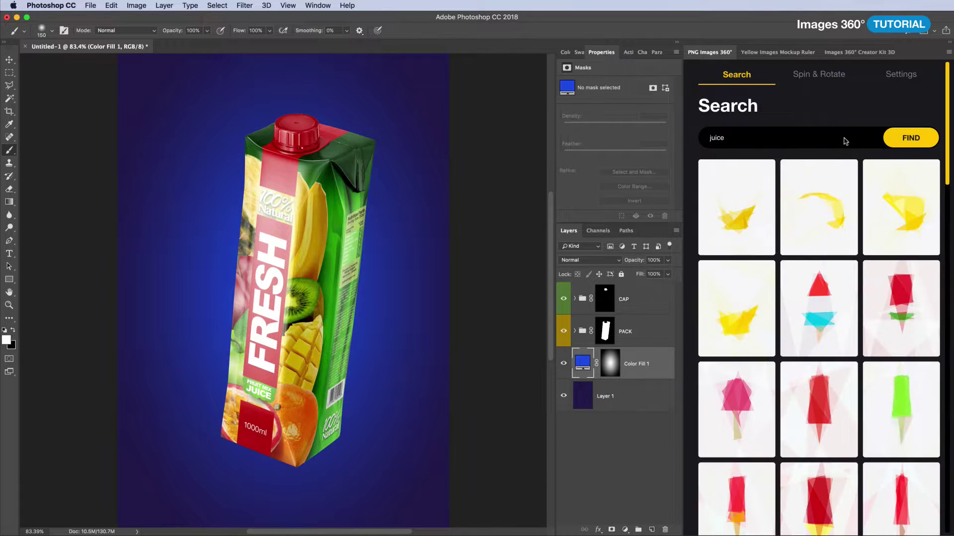
{"action": "left_click", "coordinate": [760, 311]}
{"action": "left_click_drag", "start_coordinate": [760, 311], "coordinate": [654, 298]}
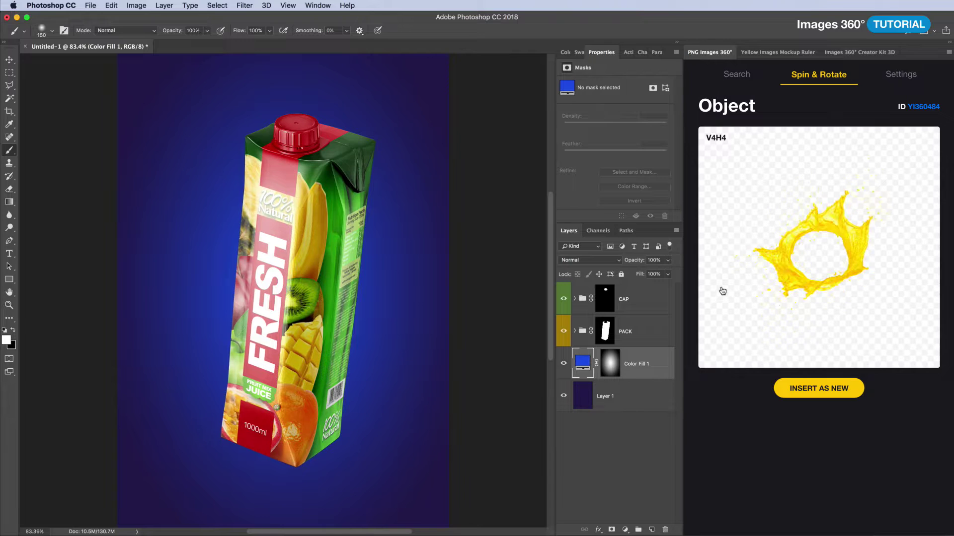
{"action": "left_click_drag", "start_coordinate": [850, 240], "coordinate": [805, 233]}
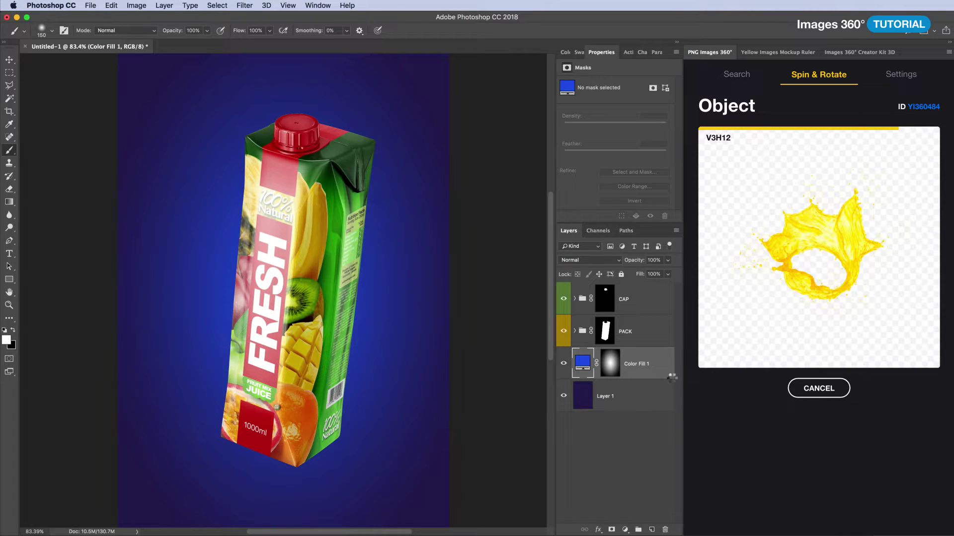
- Rotate the placed splash 180°, then move, tilt and enlarge it around the carton's base
{"action": "key", "text": "ctrl+t"}
{"action": "right_click", "coordinate": [303, 298]}
{"action": "left_click", "coordinate": [317, 391]}
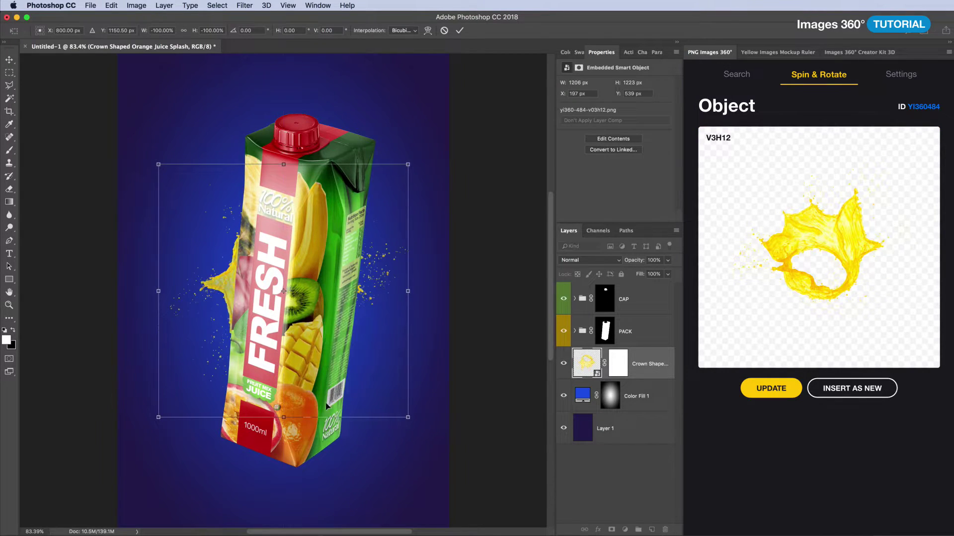
{"action": "left_click_drag", "start_coordinate": [329, 363], "coordinate": [330, 390]}
{"action": "left_click_drag", "start_coordinate": [432, 502], "coordinate": [437, 487]}
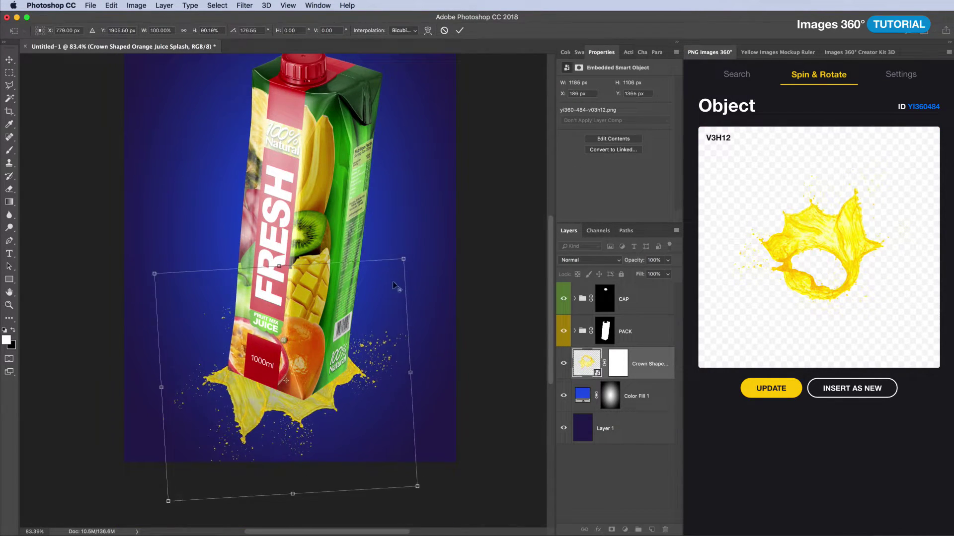
{"action": "mouse_move", "coordinate": [419, 238]}
{"action": "left_mouse_down"}
{"action": "mouse_move", "coordinate": [411, 251]}
{"action": "mouse_move", "coordinate": [424, 241]}
{"action": "left_mouse_up"}
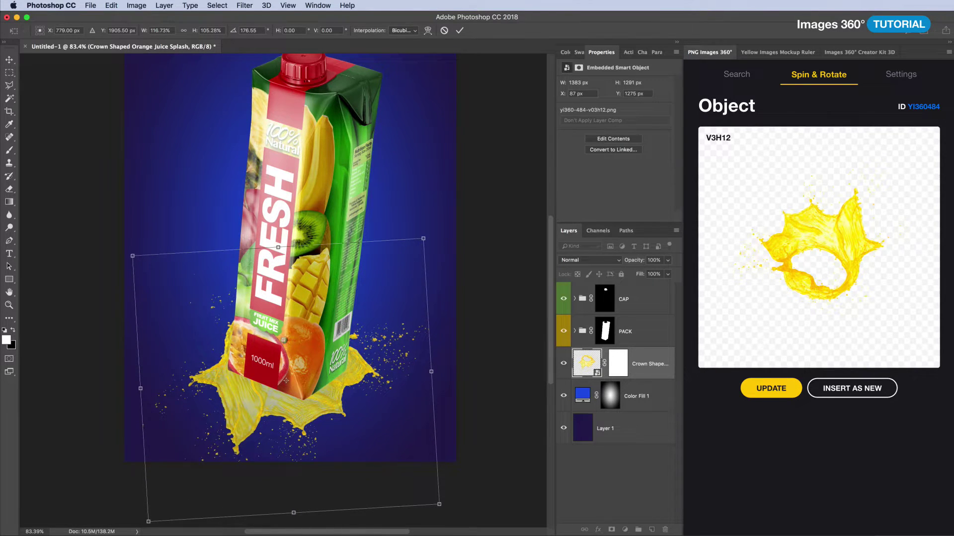
{"action": "key", "text": "Return"}
- Spin the splash to new angles, rescaling it and rotating it about 35 degrees to fit
{"action": "left_click_drag", "start_coordinate": [811, 274], "coordinate": [829, 277]}
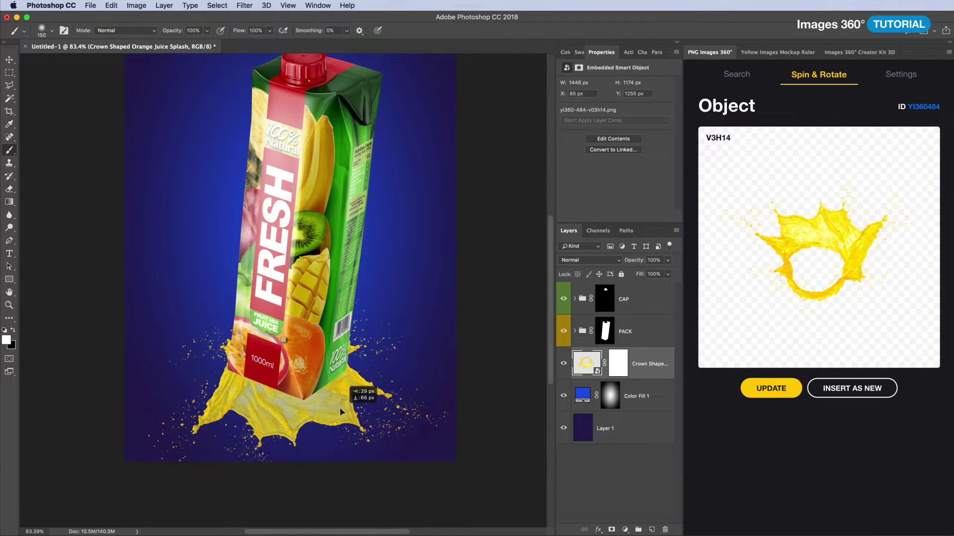
{"action": "key", "text": "ctrl+t"}
{"action": "left_click_drag", "start_coordinate": [441, 258], "coordinate": [464, 240]}
{"action": "key", "text": "Return"}
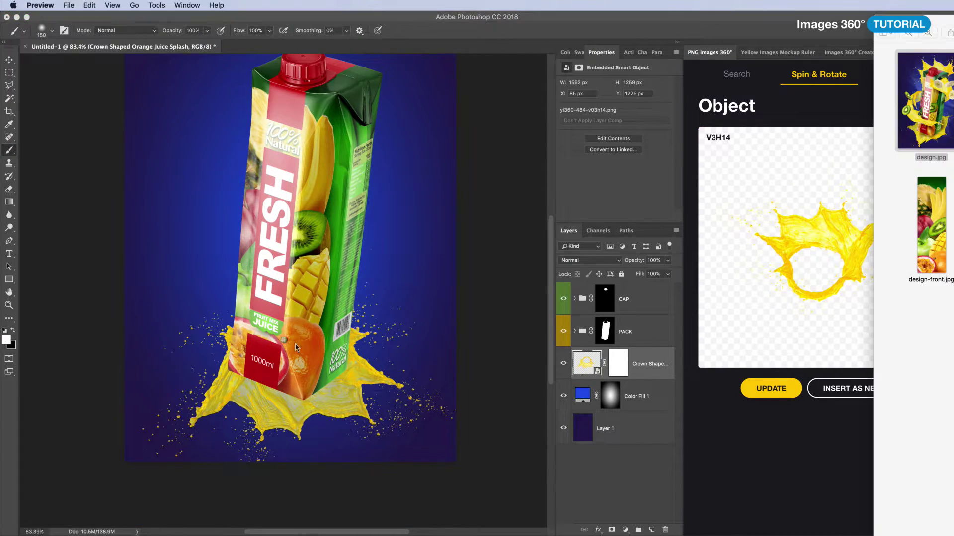
{"action": "left_click_drag", "start_coordinate": [807, 293], "coordinate": [781, 295]}
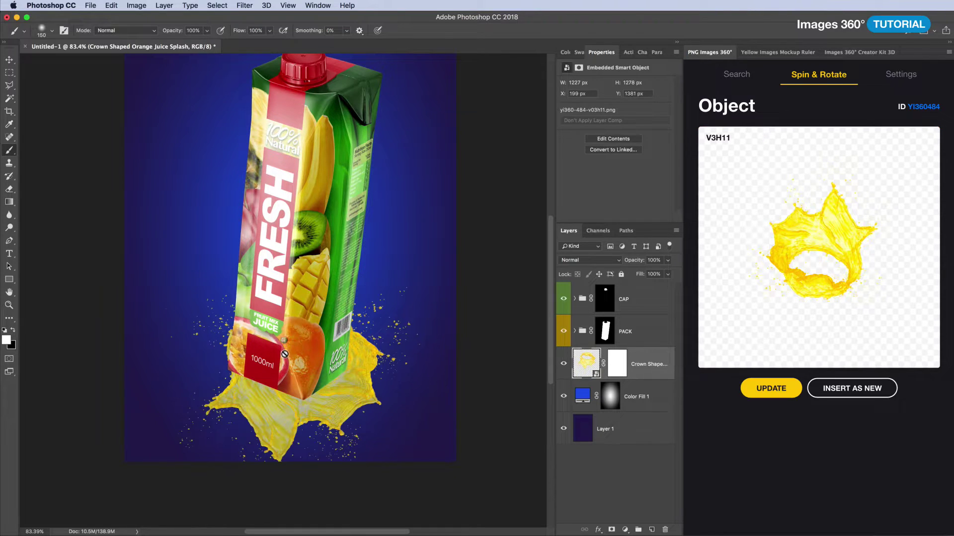
{"action": "key", "text": "ctrl+t"}
{"action": "left_click_drag", "start_coordinate": [450, 378], "coordinate": [355, 349]}
{"action": "key", "text": "Return"}
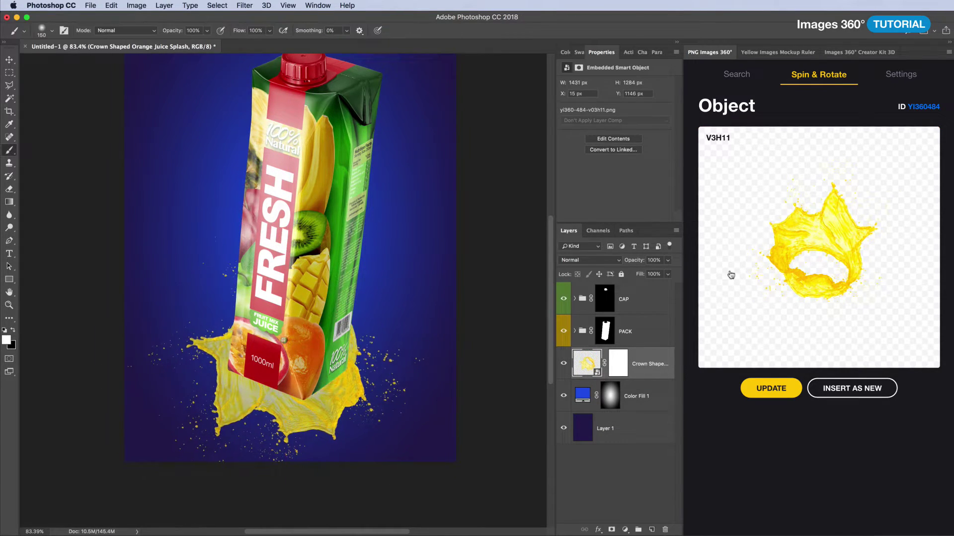
- Keep refining the splash angle and size under the carton, ending at view V2H15
{"action": "left_click_drag", "start_coordinate": [728, 272], "coordinate": [795, 278]}
{"action": "key", "text": "ctrl+t"}
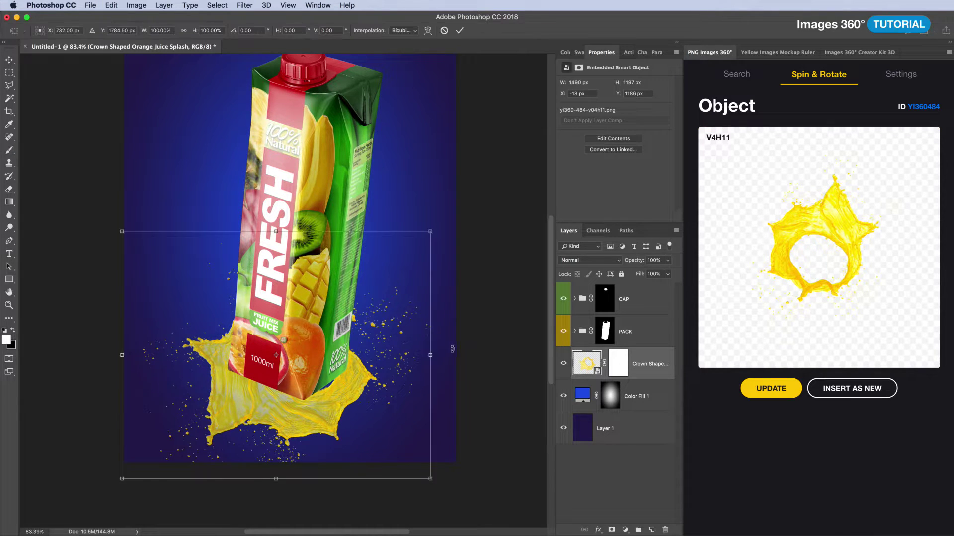
{"action": "left_click_drag", "start_coordinate": [471, 358], "coordinate": [480, 291]}
{"action": "key", "text": "Return"}
{"action": "left_click_drag", "start_coordinate": [818, 266], "coordinate": [811, 270]}
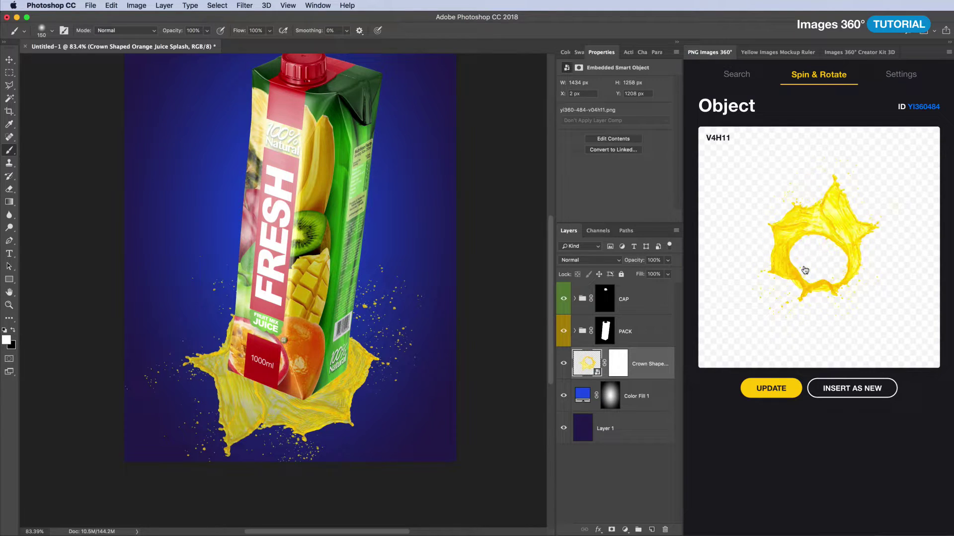
{"action": "left_click_drag", "start_coordinate": [810, 270], "coordinate": [763, 269]}
{"action": "left_click_drag", "start_coordinate": [752, 269], "coordinate": [756, 273]}
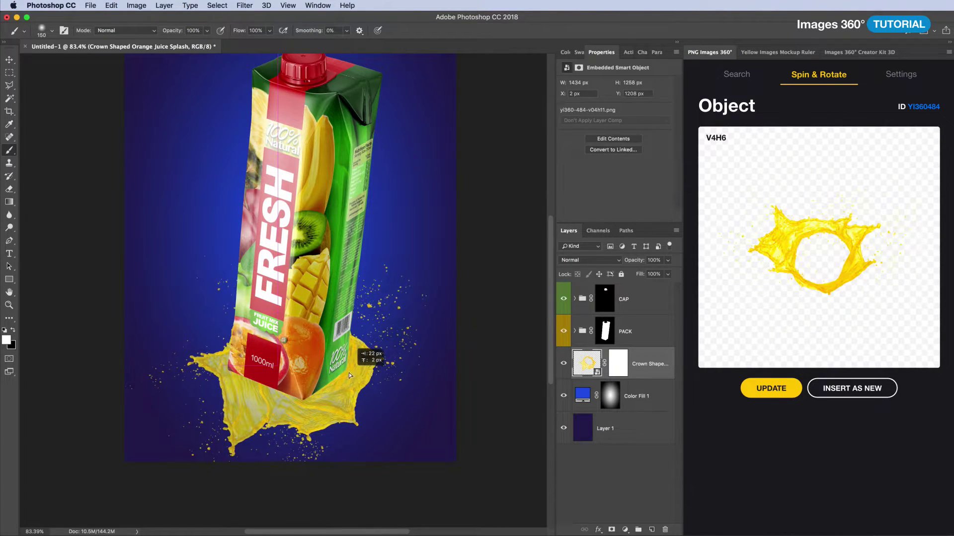
{"action": "key", "text": "ctrl+t"}
{"action": "left_click_drag", "start_coordinate": [427, 235], "coordinate": [435, 229]}
{"action": "key", "text": "Return"}
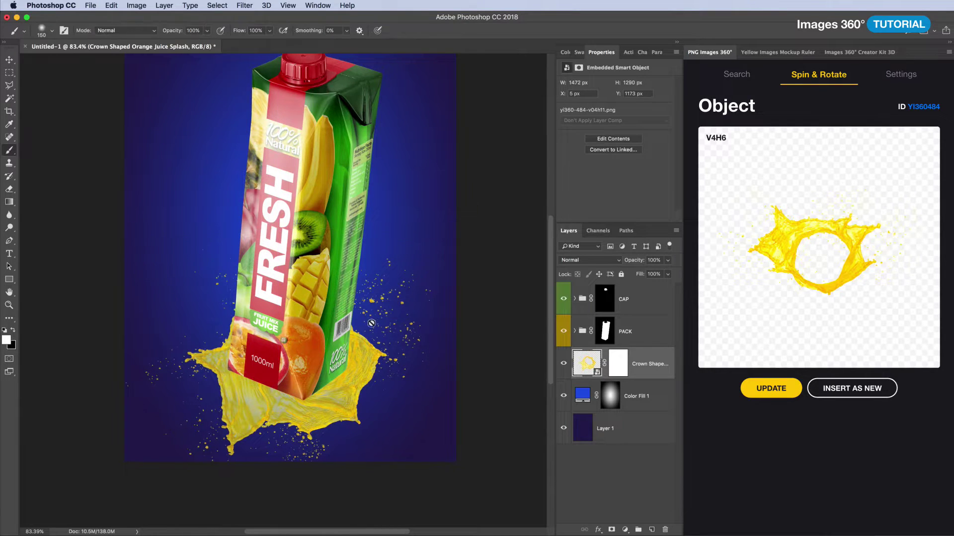
{"action": "scroll", "coordinate": [396, 340], "scroll_direction": "up", "scroll_amount": 3}
{"action": "mouse_move", "coordinate": [841, 267]}
{"action": "left_mouse_down"}
{"action": "mouse_move", "coordinate": [862, 248]}
{"action": "mouse_move", "coordinate": [798, 273]}
{"action": "mouse_move", "coordinate": [752, 274]}
{"action": "mouse_move", "coordinate": [762, 261]}
{"action": "left_mouse_up"}
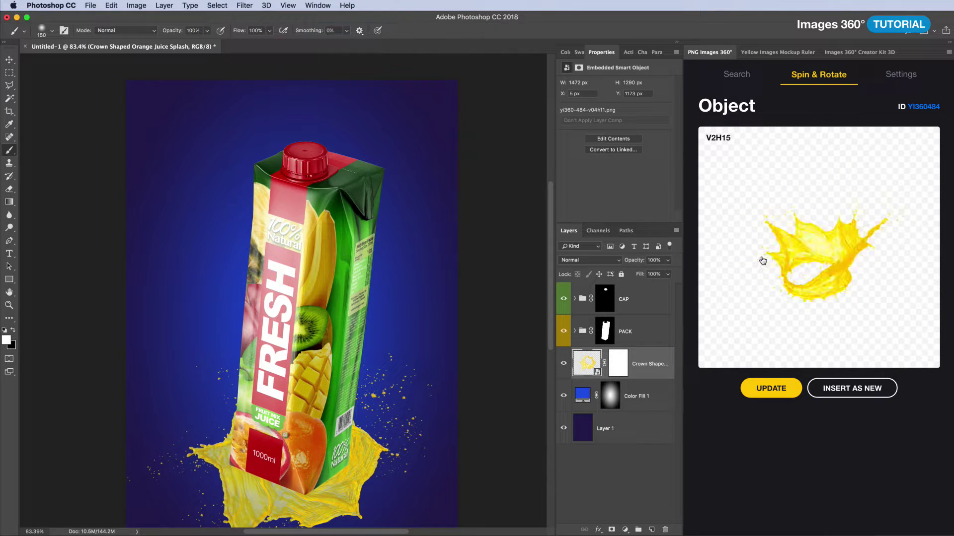
- Insert a second splash as a new layer, enlarged and tilted around the carton's top
{"action": "left_click", "coordinate": [780, 394]}
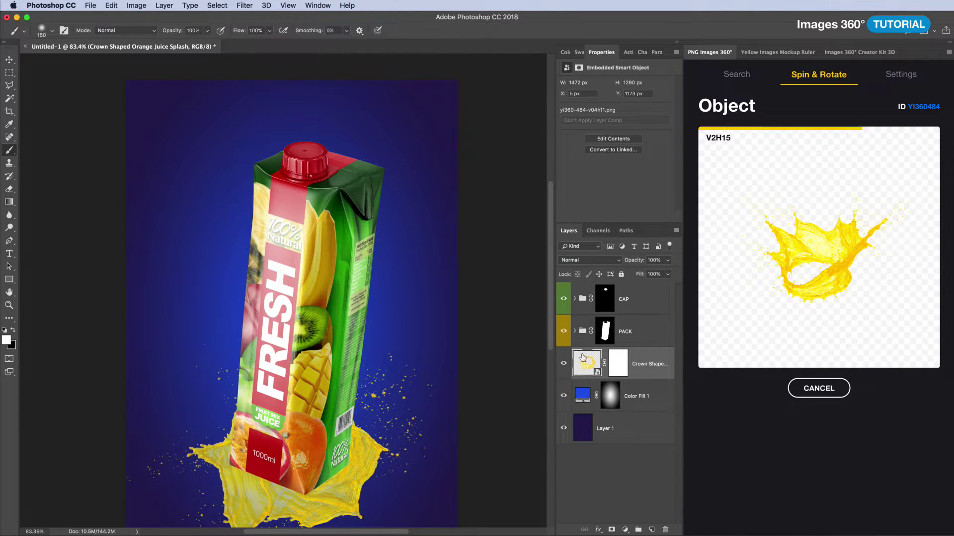
{"action": "mouse_move", "coordinate": [432, 249]}
{"action": "left_mouse_down"}
{"action": "mouse_move", "coordinate": [494, 250]}
{"action": "mouse_move", "coordinate": [477, 298]}
{"action": "left_mouse_up"}
{"action": "left_click_drag", "start_coordinate": [422, 191], "coordinate": [388, 235]}
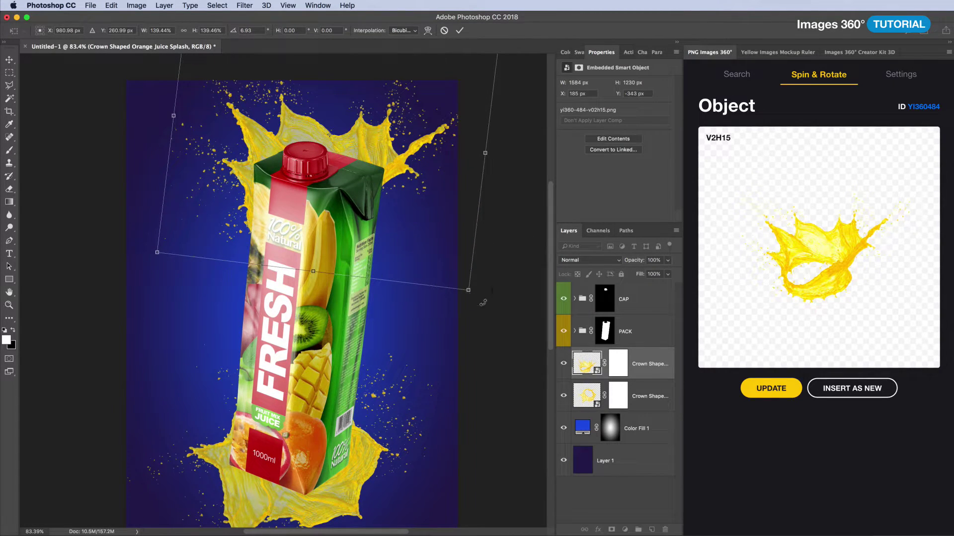
{"action": "key", "text": "Return"}
{"action": "key", "text": "b"}
- Update the top splash to view V2H1, adjust its size, and group the splash layers
{"action": "left_click_drag", "start_coordinate": [798, 273], "coordinate": [815, 276]}
{"action": "left_click", "coordinate": [772, 391]}
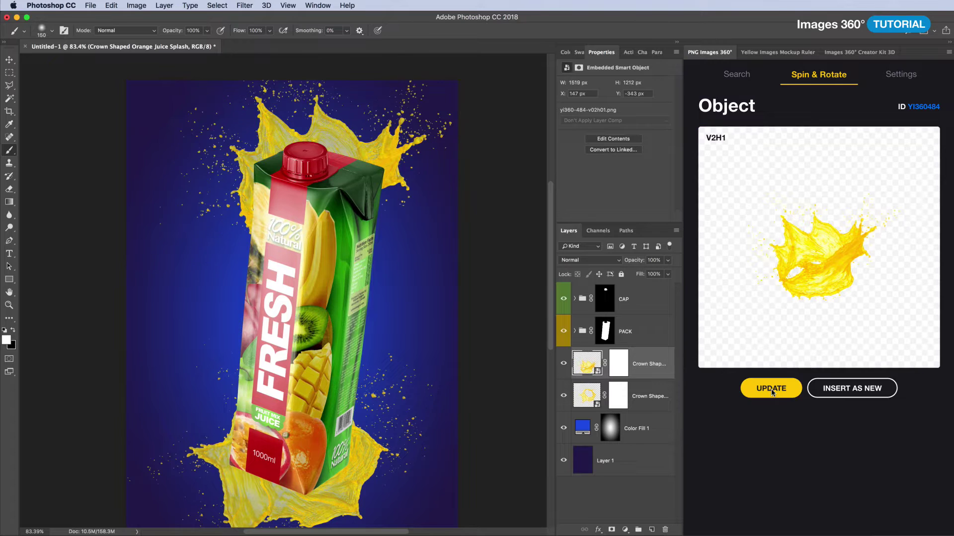
{"action": "key", "text": "super+t"}
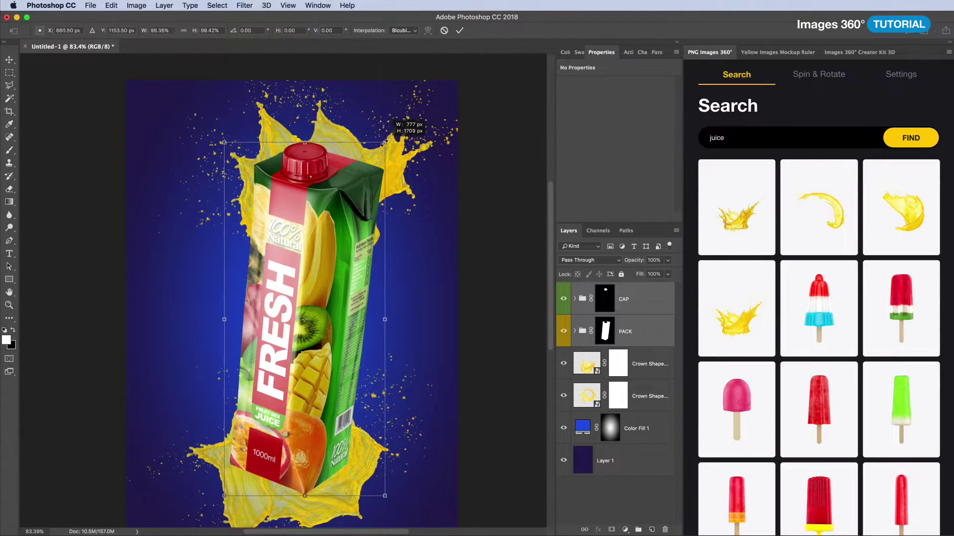
{"action": "left_click_drag", "start_coordinate": [386, 140], "coordinate": [379, 147]}
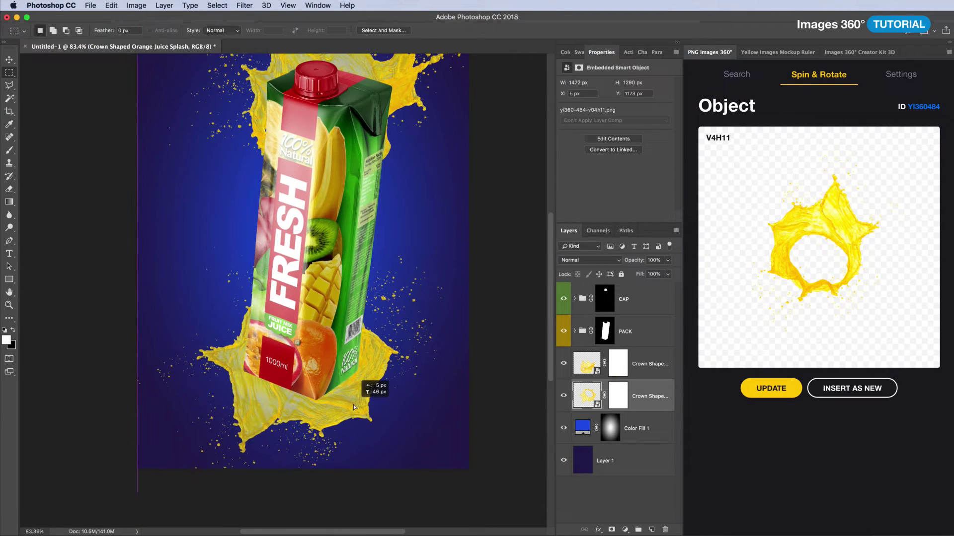
{"action": "scroll", "coordinate": [396, 208], "scroll_direction": "up", "scroll_amount": 5}
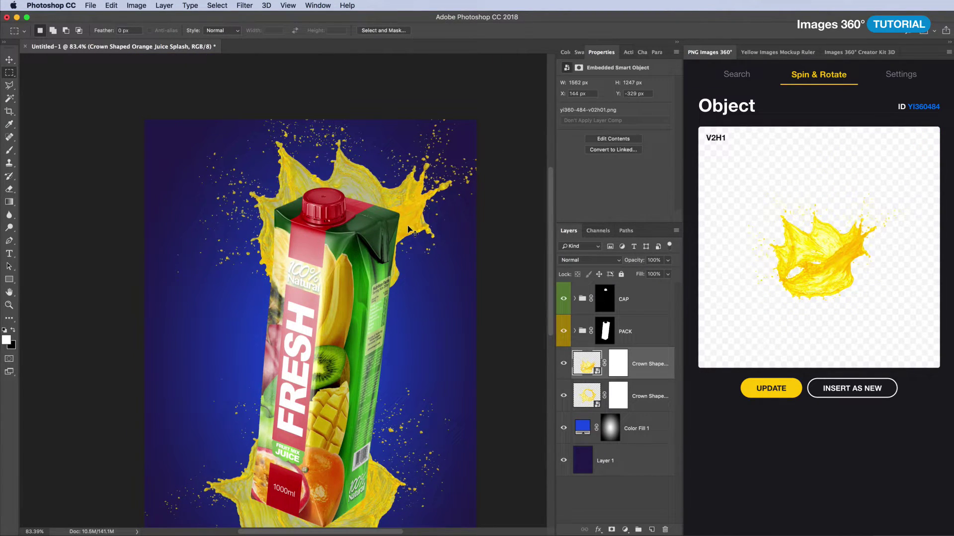
{"action": "key", "text": "super+g"}
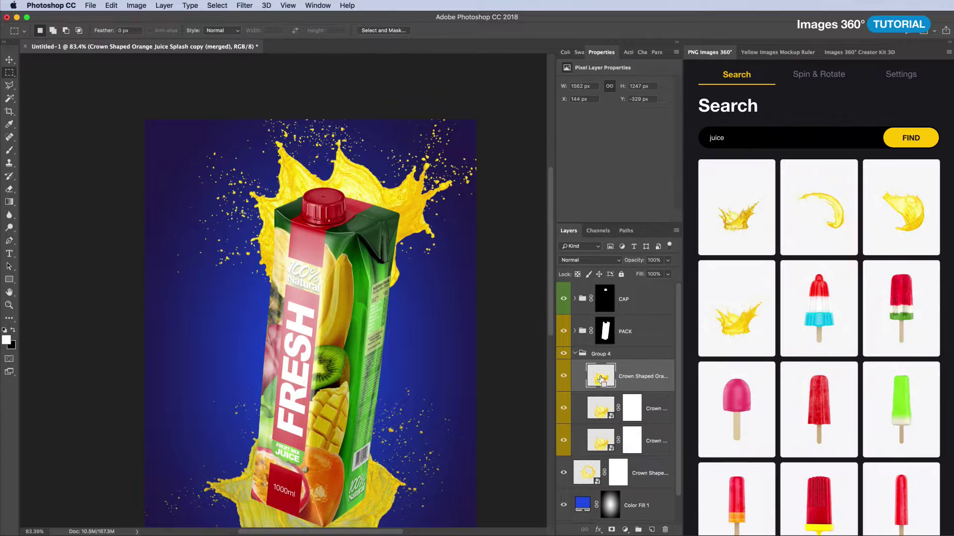
- Brighten the whites of the group mask with Levels to solidify the splash
{"action": "left_click", "coordinate": [598, 363], "text": "alt"}
{"action": "key", "text": "super+l"}
{"action": "left_click_drag", "start_coordinate": [886, 360], "coordinate": [817, 361]}
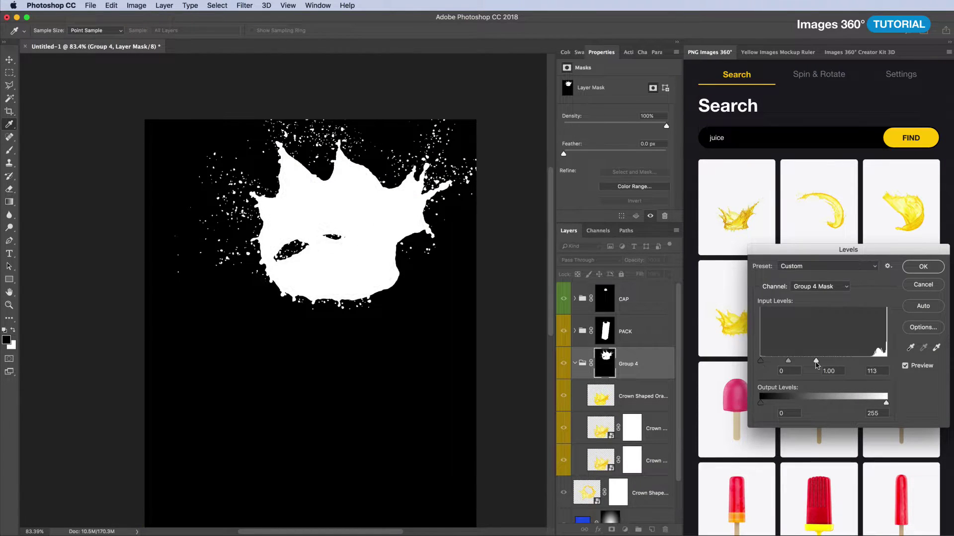
{"action": "left_click", "coordinate": [923, 267]}
{"action": "left_click", "coordinate": [631, 397]}
{"action": "left_click", "coordinate": [575, 363]}
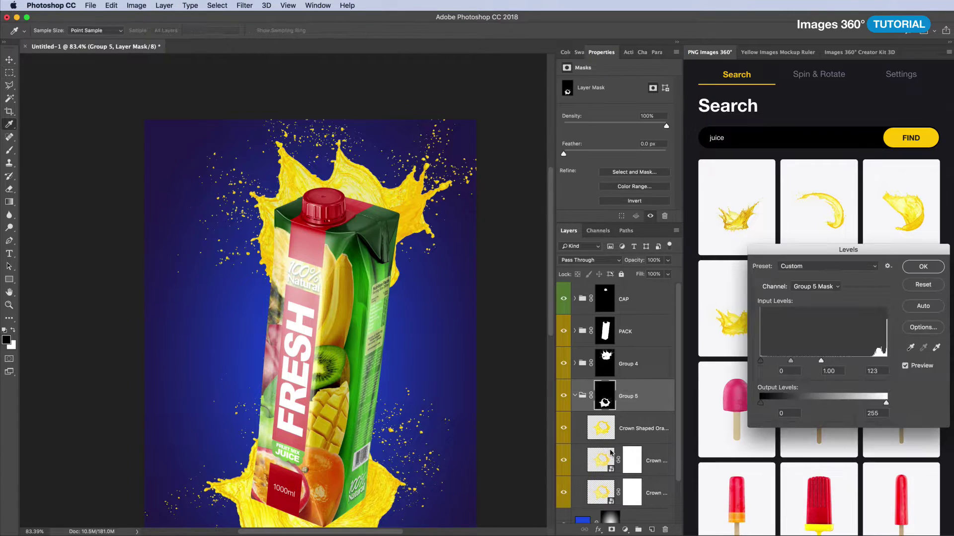
- View the second group's mask alone with the brush ready and pan around the splash
{"action": "left_click", "coordinate": [605, 396], "text": "alt"}
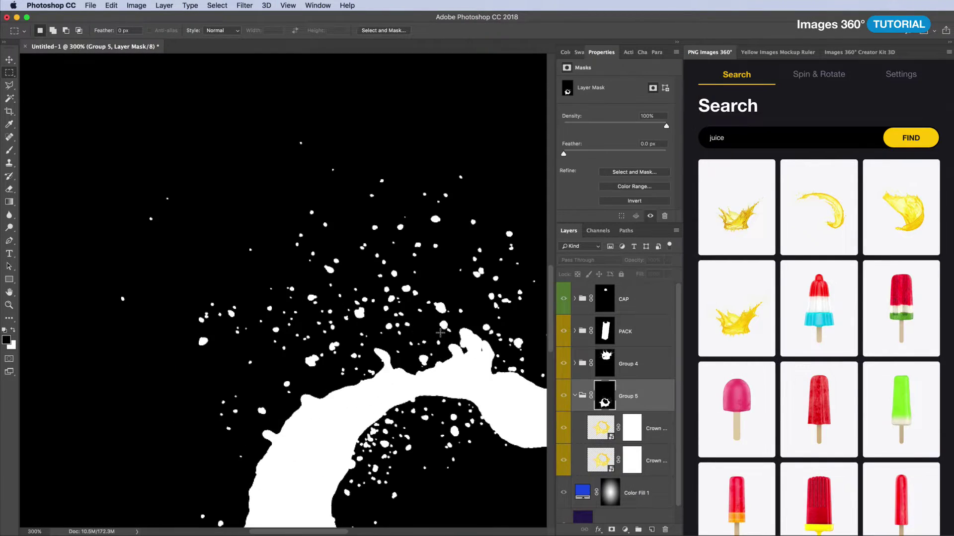
{"action": "key", "text": "b"}
{"action": "scroll", "coordinate": [278, 270], "scroll_direction": "down", "scroll_amount": 5}
{"action": "scroll", "coordinate": [191, 256], "scroll_direction": "down", "scroll_amount": 5}
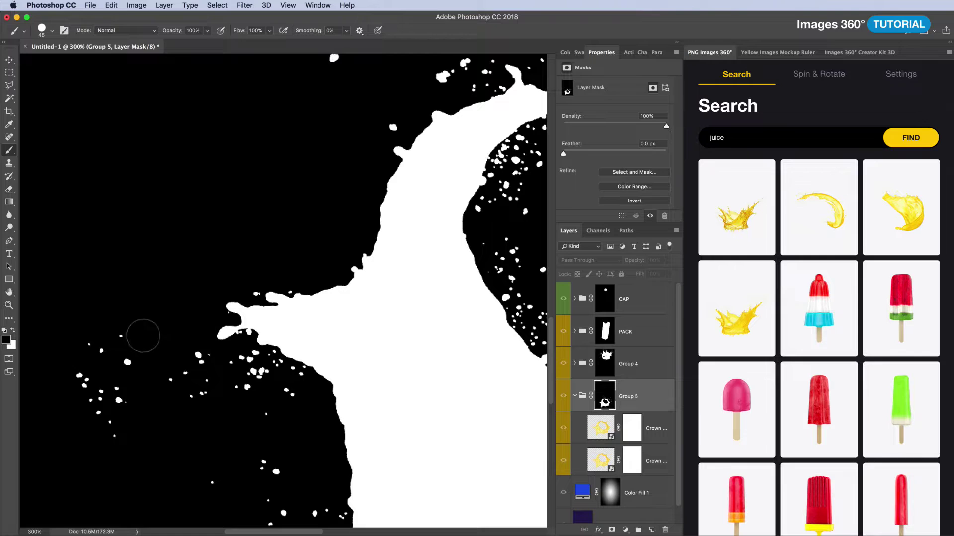
{"action": "scroll", "coordinate": [282, 371], "scroll_direction": "down", "scroll_amount": 5}
{"action": "scroll", "coordinate": [298, 335], "scroll_direction": "down", "scroll_amount": 5}
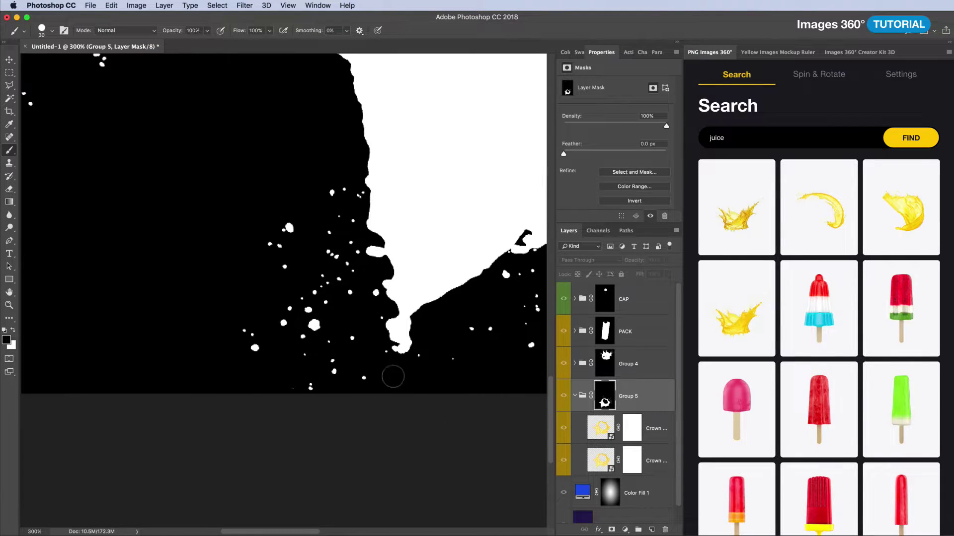
{"action": "scroll", "coordinate": [428, 358], "scroll_direction": "right", "scroll_amount": 5}
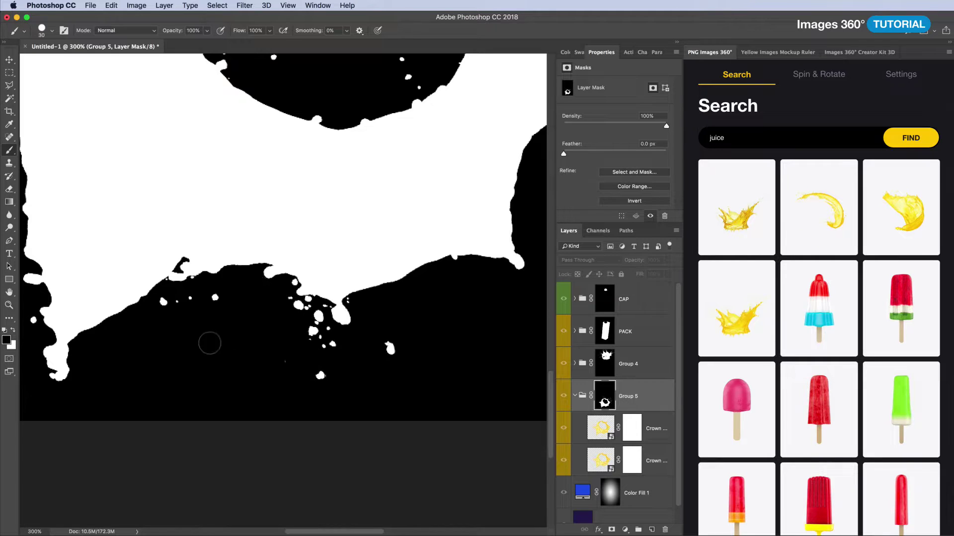
{"action": "scroll", "coordinate": [210, 343], "scroll_direction": "up", "scroll_amount": 5}
{"action": "scroll", "coordinate": [318, 296], "scroll_direction": "right", "scroll_amount": 5}
{"action": "scroll", "coordinate": [401, 311], "scroll_direction": "up", "scroll_amount": 3}
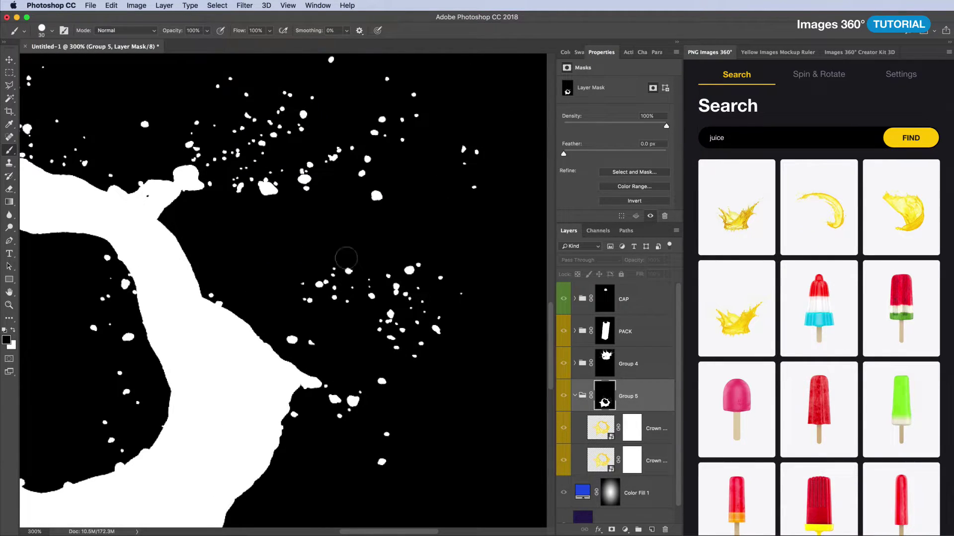
{"action": "scroll", "coordinate": [427, 377], "scroll_direction": "up", "scroll_amount": 4}
{"action": "scroll", "coordinate": [427, 378], "scroll_direction": "right", "scroll_amount": 2}
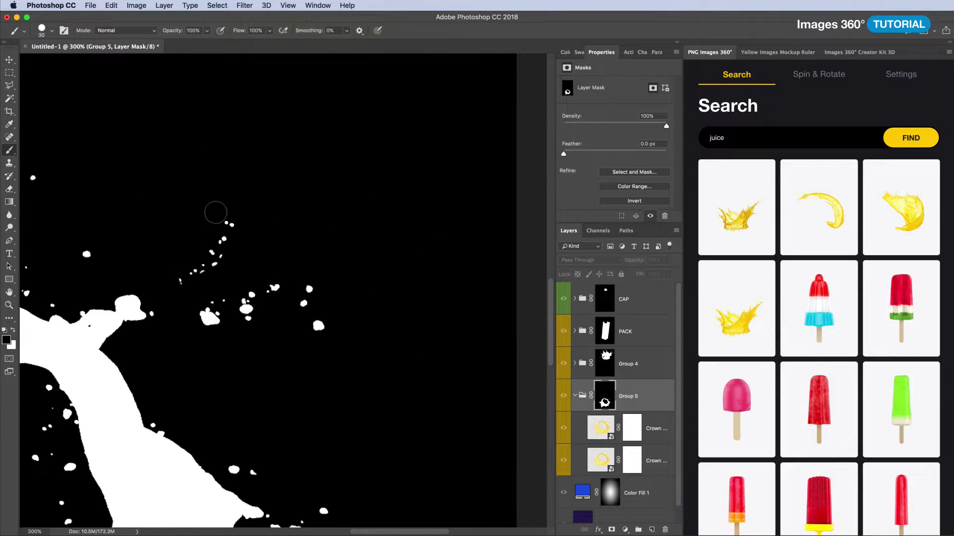
{"action": "scroll", "coordinate": [215, 212], "scroll_direction": "up", "scroll_amount": 3}
- On Group 4's mask, shrink the brush and paint black over the stray droplets
{"action": "key", "text": "alt+]"}
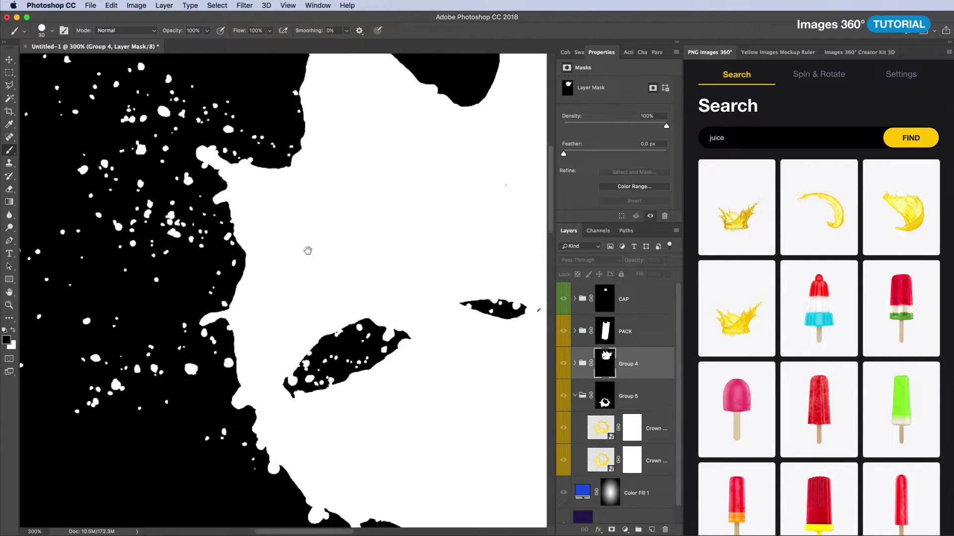
{"action": "scroll", "coordinate": [308, 250], "scroll_direction": "down", "scroll_amount": 3}
{"action": "scroll", "coordinate": [314, 208], "scroll_direction": "left", "scroll_amount": 5}
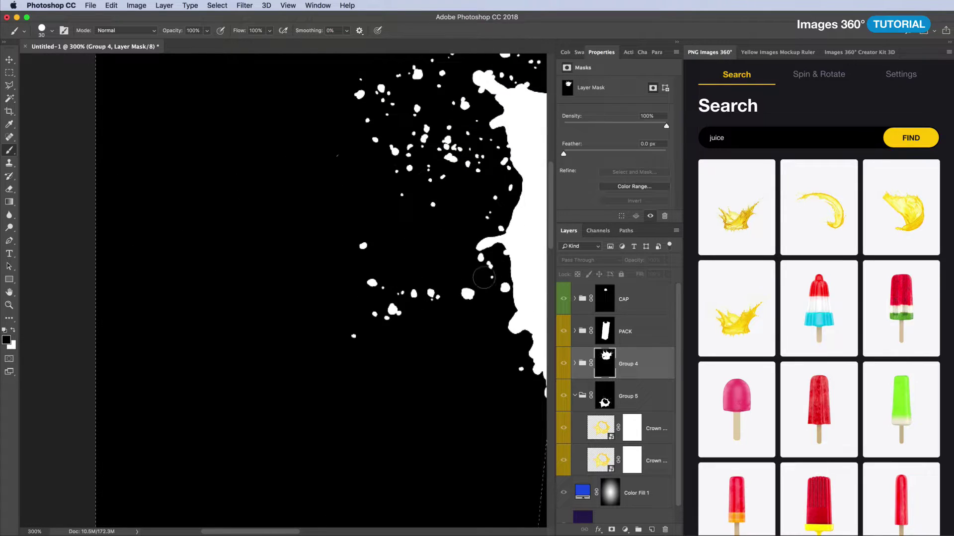
{"action": "scroll", "coordinate": [483, 277], "scroll_direction": "right", "scroll_amount": 4}
{"action": "scroll", "coordinate": [323, 292], "scroll_direction": "up", "scroll_amount": 3}
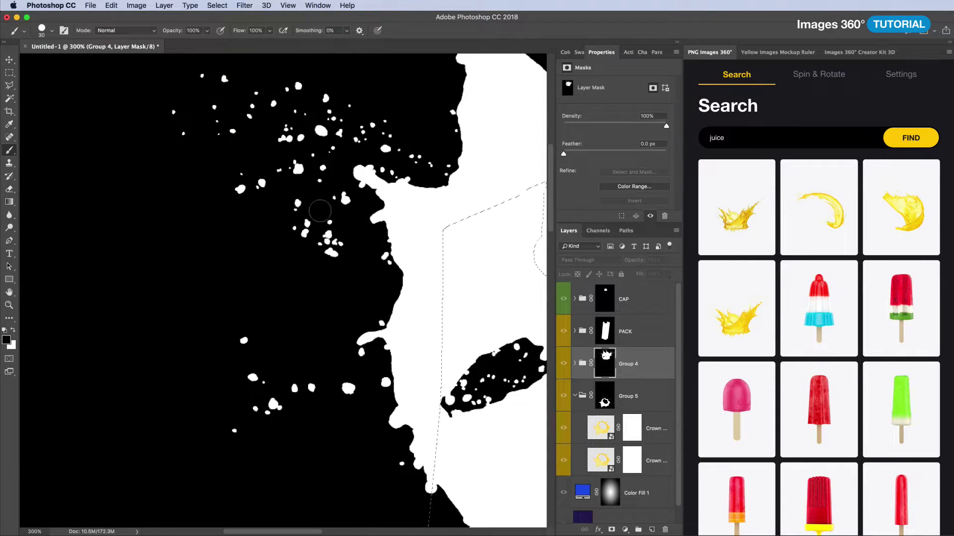
{"action": "scroll", "coordinate": [279, 298], "scroll_direction": "up", "scroll_amount": 5}
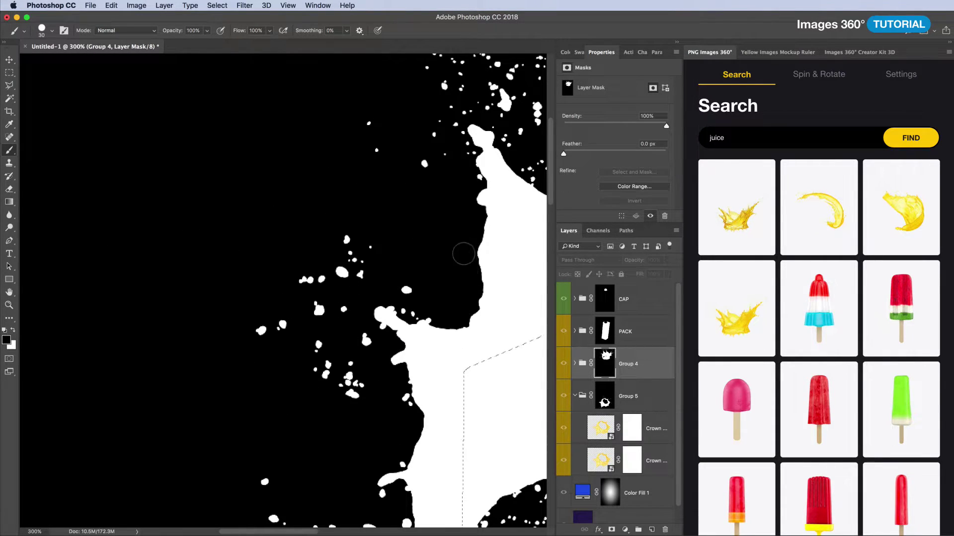
{"action": "scroll", "coordinate": [463, 255], "scroll_direction": "up", "scroll_amount": 5}
{"action": "scroll", "coordinate": [463, 255], "scroll_direction": "right", "scroll_amount": 6}
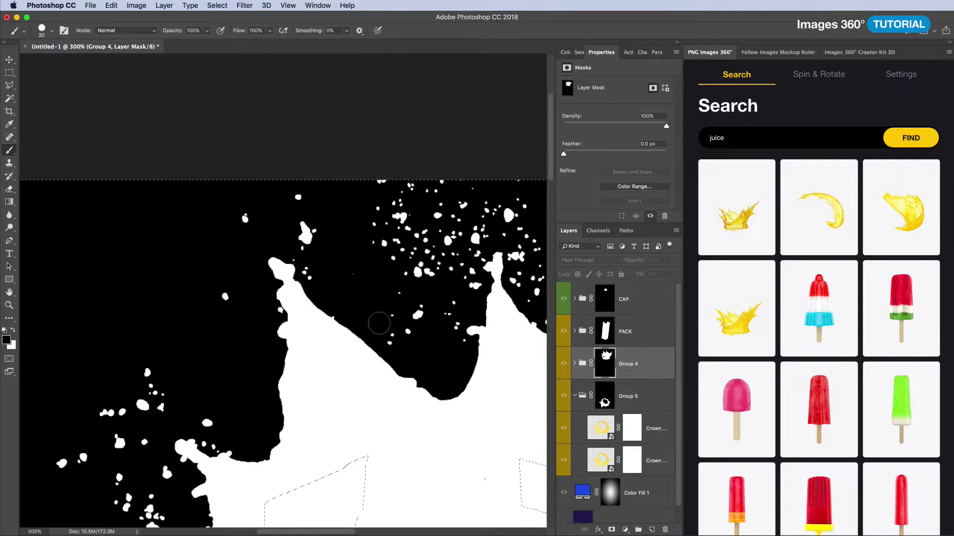
{"action": "scroll", "coordinate": [462, 197], "scroll_direction": "down", "scroll_amount": 2}
{"action": "scroll", "coordinate": [462, 197], "scroll_direction": "right", "scroll_amount": 7}
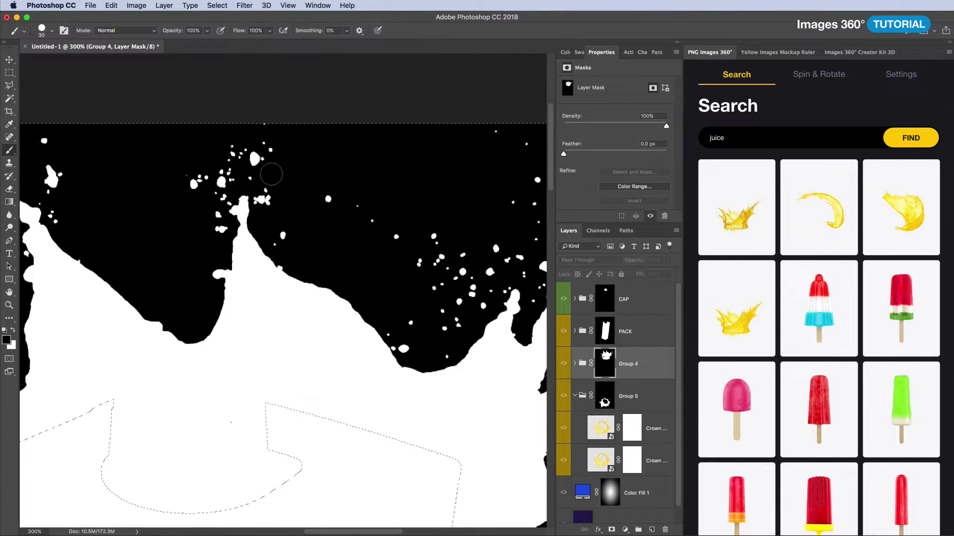
{"action": "key", "text": "bracketleft"}
{"action": "key", "text": "bracketleft"}
{"action": "key", "text": "bracketleft"}
{"action": "scroll", "coordinate": [288, 344], "scroll_direction": "right", "scroll_amount": 4}
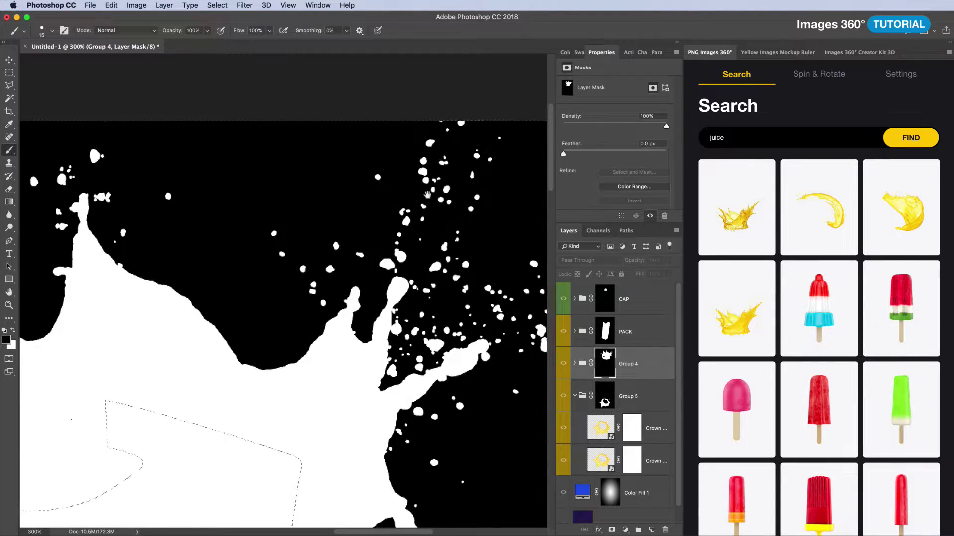
{"action": "scroll", "coordinate": [307, 180], "scroll_direction": "up", "scroll_amount": 2}
{"action": "scroll", "coordinate": [308, 181], "scroll_direction": "right", "scroll_amount": 4}
{"action": "mouse_move", "coordinate": [307, 181]}
{"action": "left_mouse_down"}
{"action": "mouse_move", "coordinate": [301, 226]}
{"action": "mouse_move", "coordinate": [323, 277]}
{"action": "mouse_move", "coordinate": [277, 396]}
{"action": "left_mouse_up"}
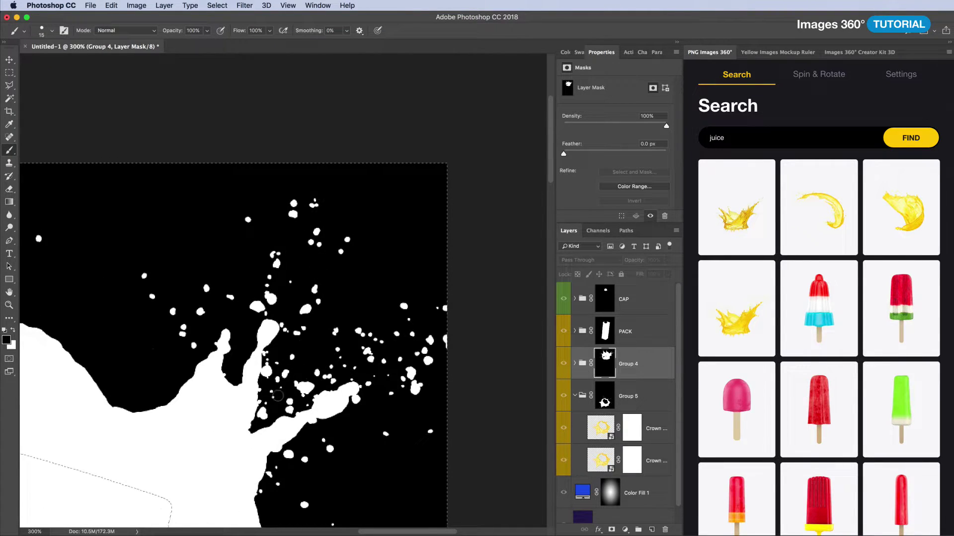
{"action": "left_click_drag", "start_coordinate": [317, 325], "coordinate": [352, 375]}
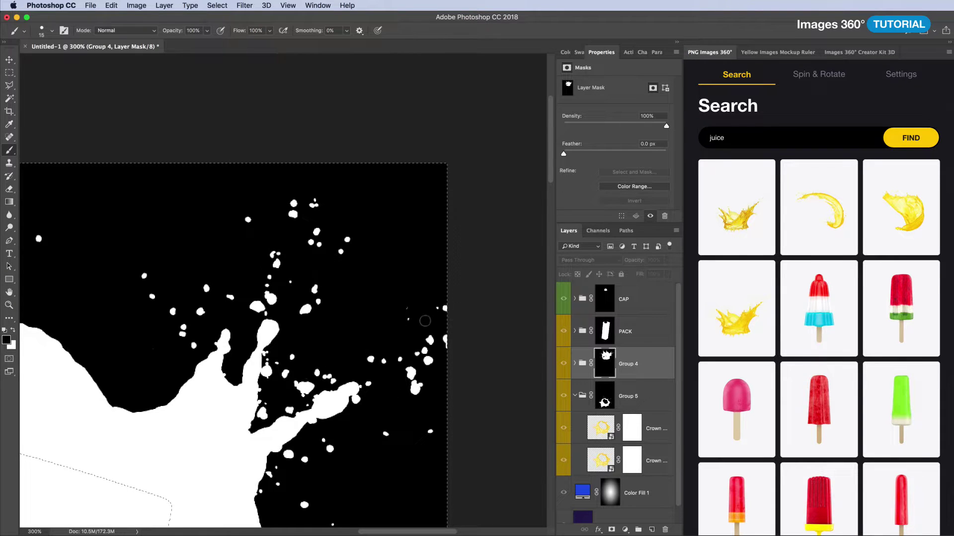
{"action": "scroll", "coordinate": [422, 321], "scroll_direction": "down", "scroll_amount": 5}
{"action": "scroll", "coordinate": [258, 305], "scroll_direction": "down", "scroll_amount": 4}
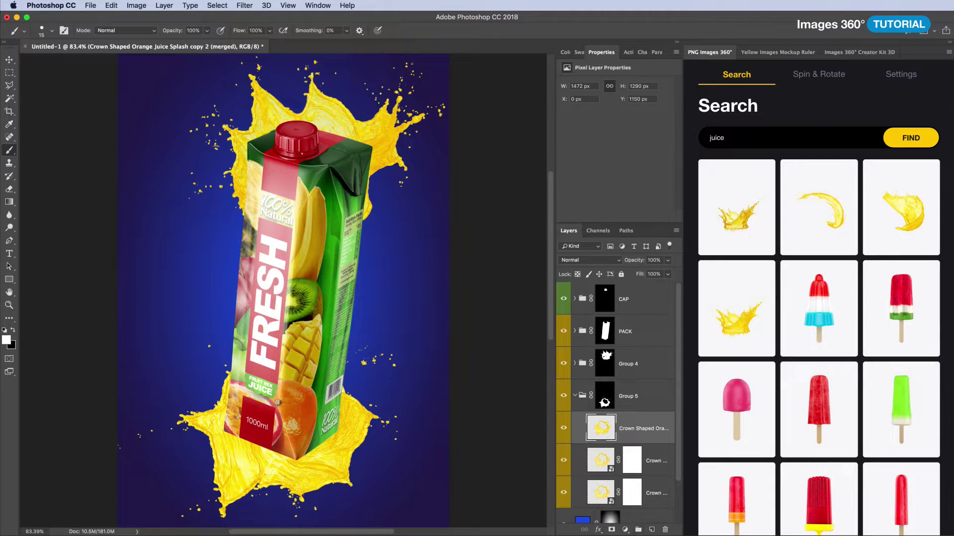
- Add clipped Black & White adjustments set to Screen on both juice splashes
{"action": "left_click", "coordinate": [624, 530]}
{"action": "left_click_drag", "start_coordinate": [613, 123], "coordinate": [562, 123]}
{"action": "left_click_drag", "start_coordinate": [617, 140], "coordinate": [607, 140]}
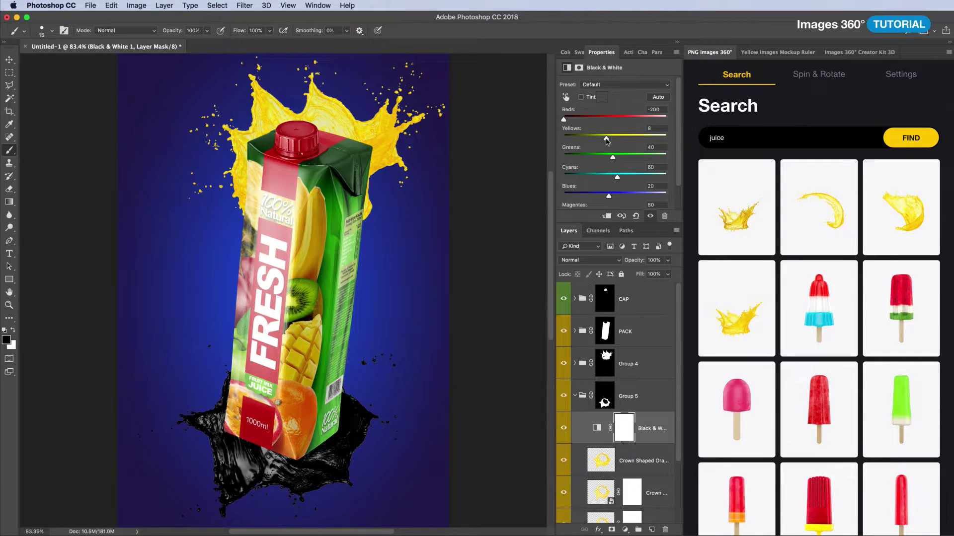
{"action": "left_click", "coordinate": [590, 260]}
{"action": "left_click", "coordinate": [570, 330]}
{"action": "key", "text": "ctrl+alt+g"}
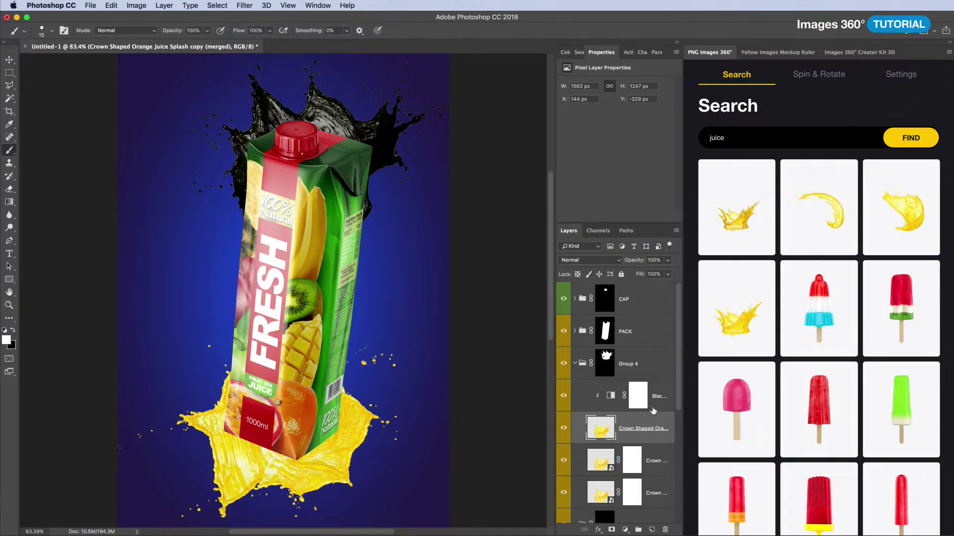
{"action": "left_click", "coordinate": [590, 259]}
{"action": "left_click", "coordinate": [571, 334]}
- Paint orange shading beside the carton on a new layer in Group 4
{"action": "key", "text": "ctrl+shift+alt+n"}
{"action": "left_click", "coordinate": [6, 340]}
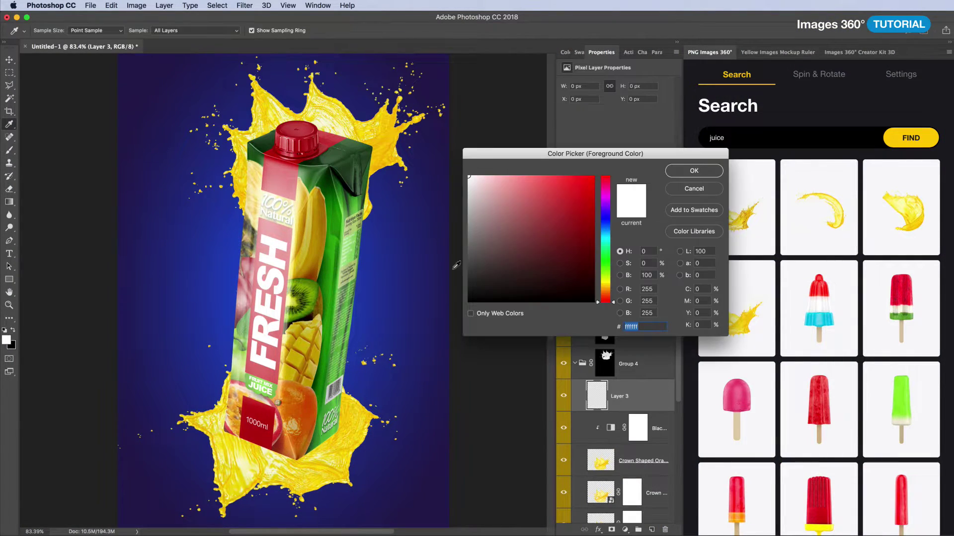
{"action": "left_click", "coordinate": [585, 180]}
{"action": "left_click", "coordinate": [688, 170]}
{"action": "left_click", "coordinate": [370, 199]}
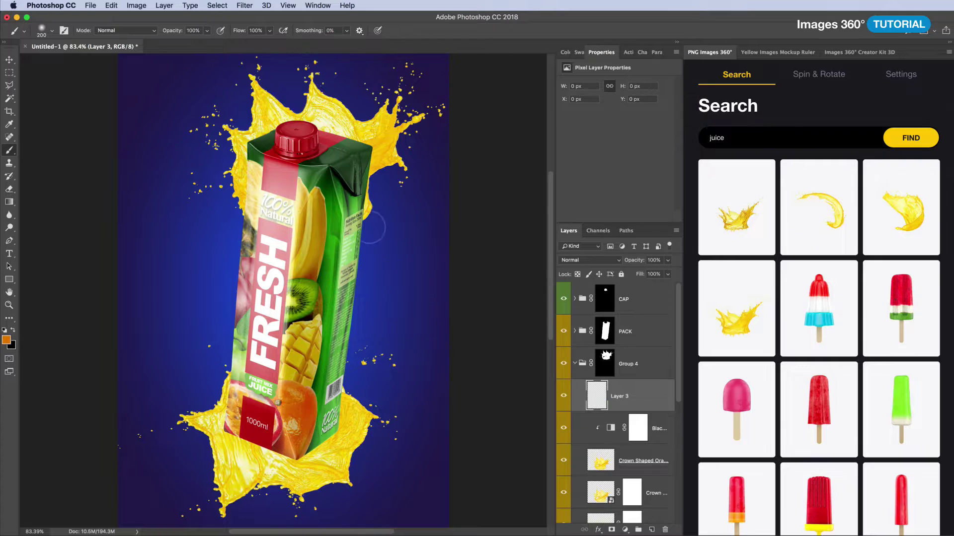
{"action": "left_click_drag", "start_coordinate": [373, 238], "coordinate": [298, 149]}
- Set the orange layer to Linear Burn and lower its saturation with Hue/Saturation
{"action": "left_click", "coordinate": [589, 259]}
{"action": "left_click", "coordinate": [565, 290]}
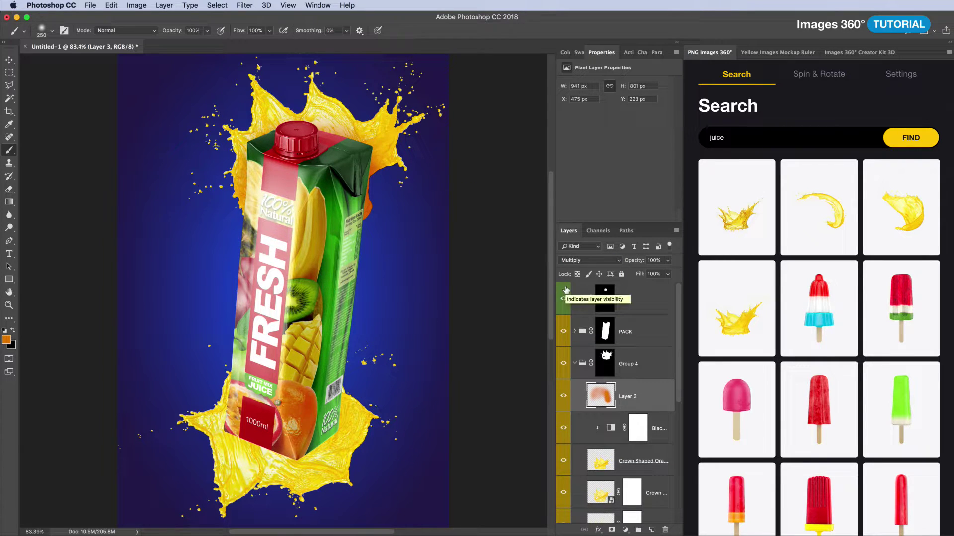
{"action": "left_click", "coordinate": [590, 260]}
{"action": "left_click", "coordinate": [579, 275]}
{"action": "key", "text": "ctrl+u"}
{"action": "left_click_drag", "start_coordinate": [664, 183], "coordinate": [640, 186]}
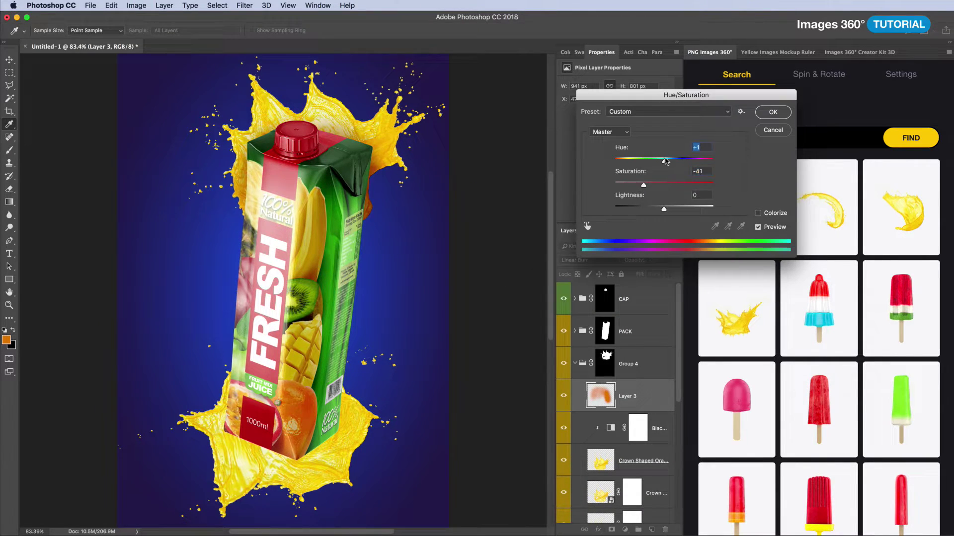
{"action": "key", "text": "Return"}
{"action": "key", "text": "b"}
- Paint orange over the splash below the carton on a new Group 5 layer, erasing excess
{"action": "scroll", "coordinate": [577, 391], "scroll_direction": "down", "scroll_amount": 5}
{"action": "left_click", "coordinate": [636, 418]}
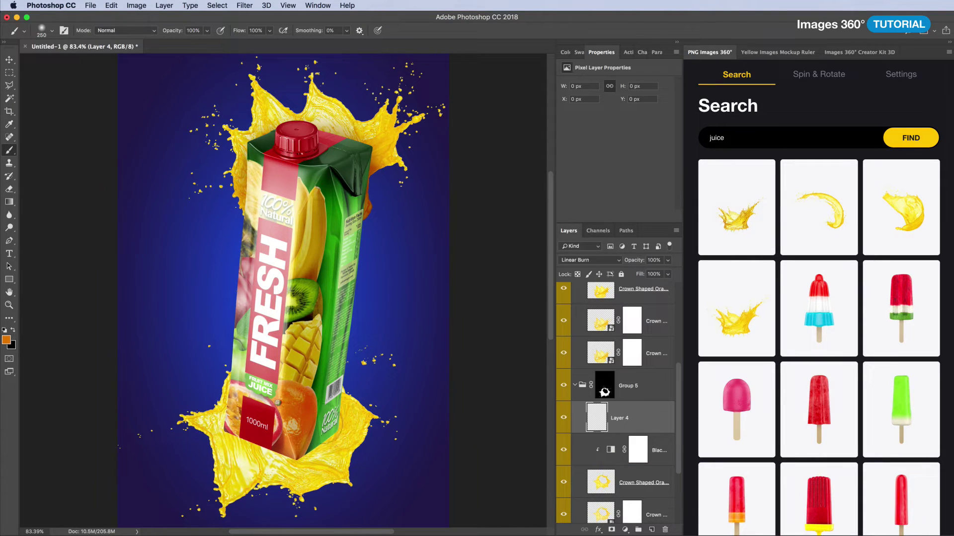
{"action": "left_click", "coordinate": [651, 530]}
{"action": "key", "text": "bracketleft"}
{"action": "key", "text": "bracketleft"}
{"action": "key", "text": "bracketleft"}
{"action": "left_click_drag", "start_coordinate": [249, 449], "coordinate": [332, 472]}
{"action": "key", "text": "e"}
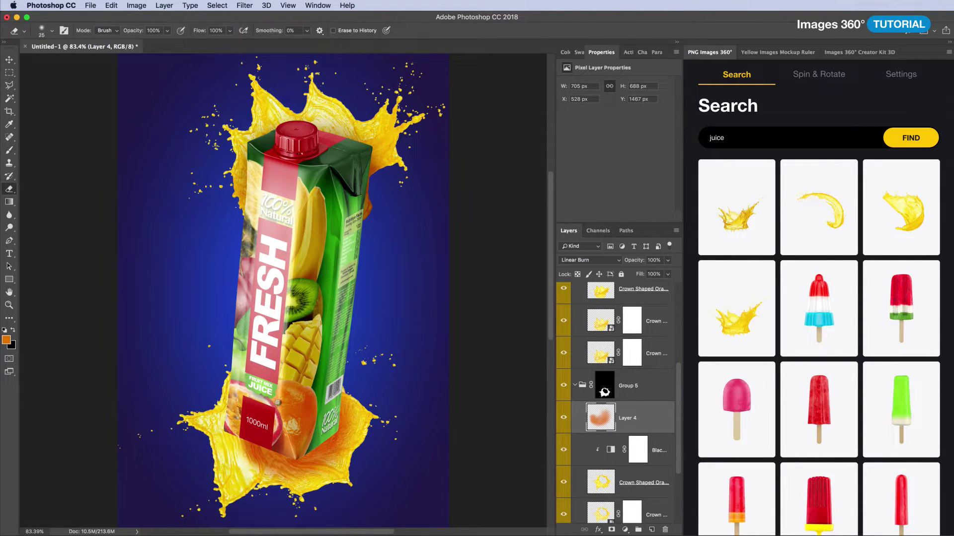
{"action": "key", "text": "b"}
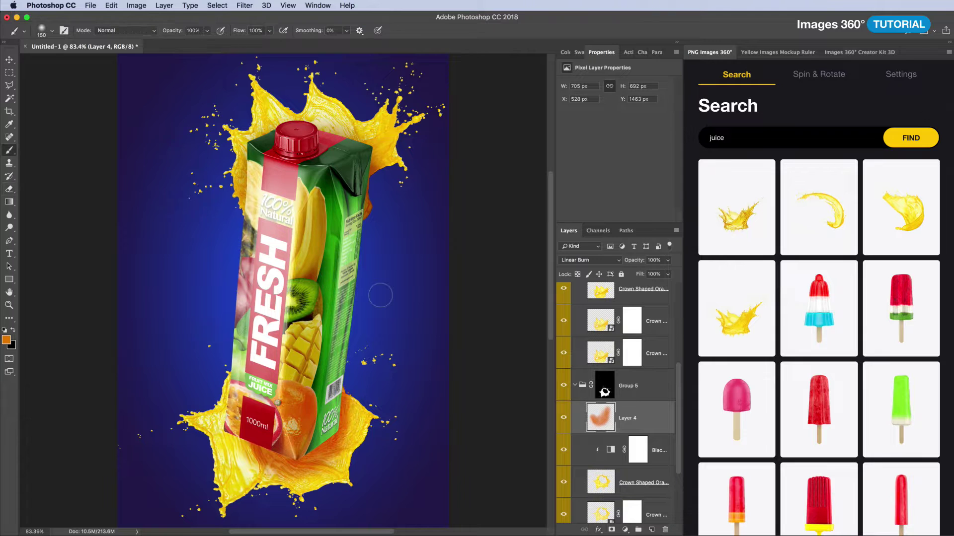
{"action": "key", "text": "e"}
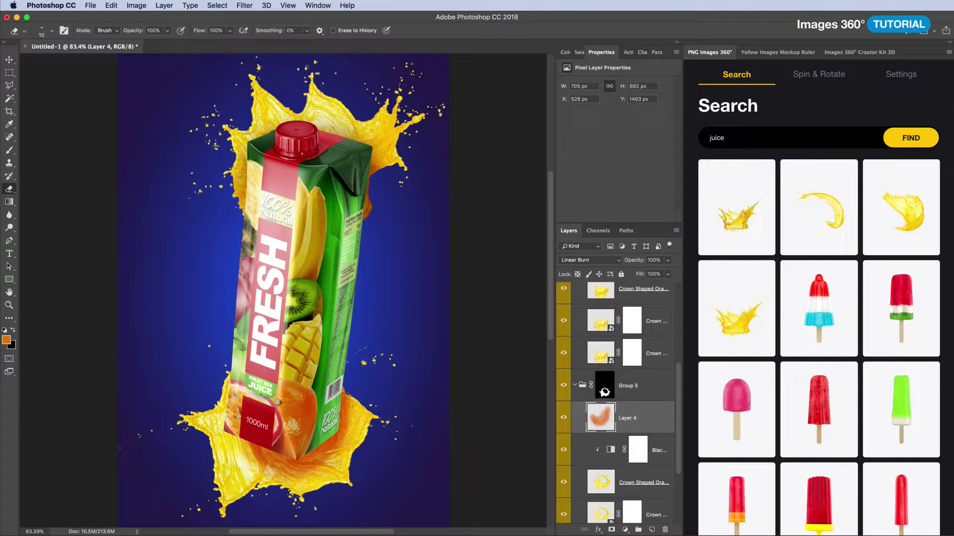
{"action": "scroll", "coordinate": [278, 403], "scroll_direction": "up", "scroll_amount": 3}
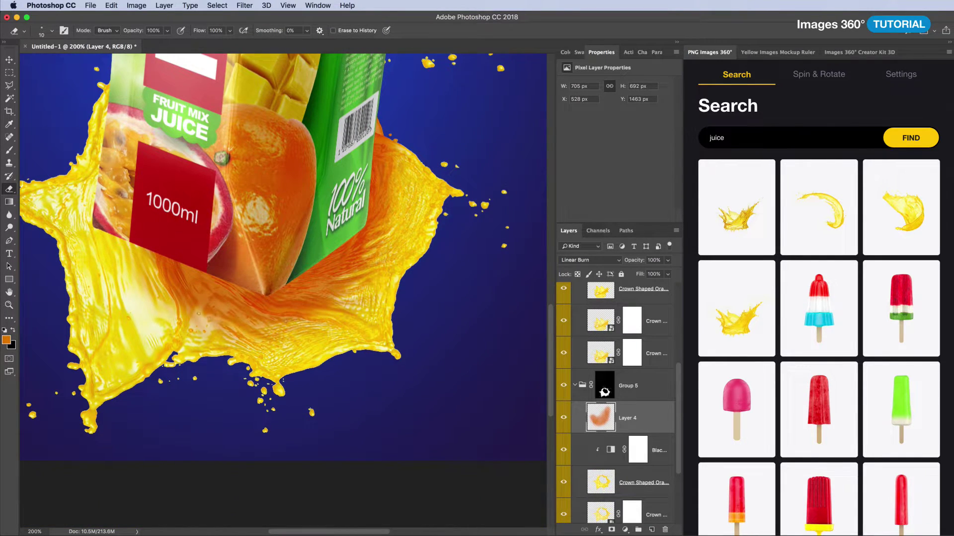
{"action": "key", "text": "ctrl+minus"}
{"action": "key", "text": "ctrl+minus"}
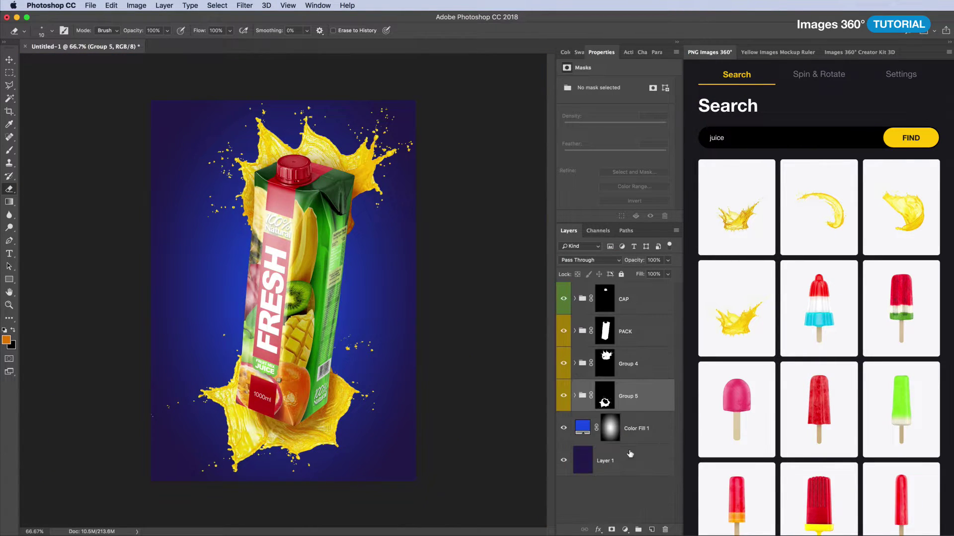
- Search the image library for splashes and preview a curved juice splash at a new angle
{"action": "left_click", "coordinate": [639, 428]}
{"action": "double_click", "coordinate": [717, 138]}
{"action": "key", "text": "BackSpace"}
{"action": "type", "text": "s"}
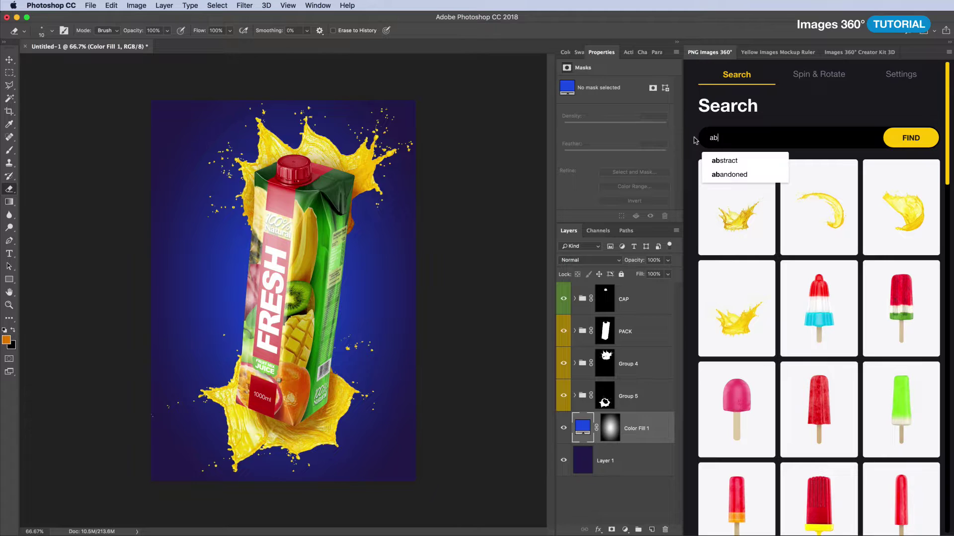
{"action": "key", "text": "BackSpace"}
{"action": "left_click", "coordinate": [899, 204]}
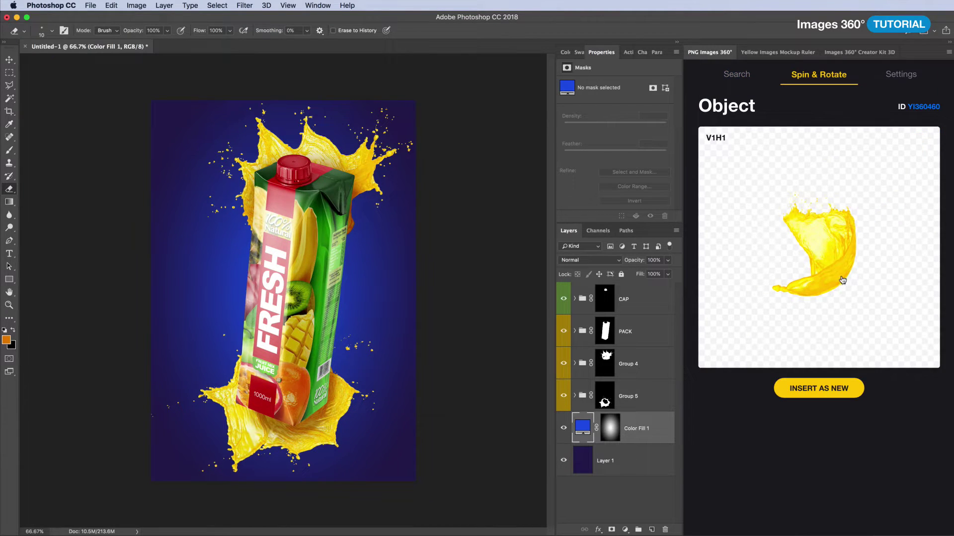
{"action": "mouse_move", "coordinate": [842, 279]}
{"action": "left_mouse_down"}
{"action": "mouse_move", "coordinate": [803, 292]}
{"action": "mouse_move", "coordinate": [864, 243]}
{"action": "mouse_move", "coordinate": [790, 258]}
{"action": "mouse_move", "coordinate": [859, 259]}
{"action": "left_mouse_up"}
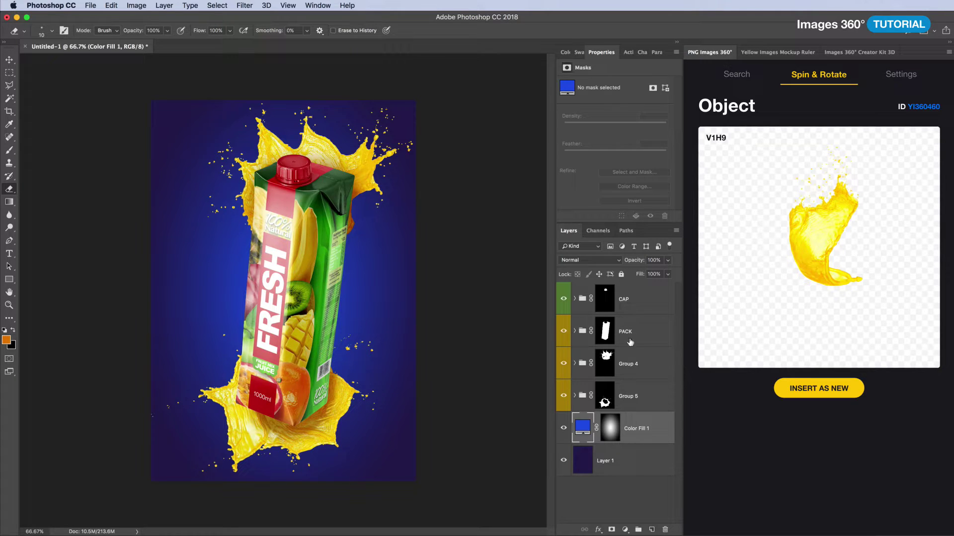
- Insert the curved splash at view V1H9 as a new layer above the CAP group
{"action": "key", "text": "alt+bracketright"}
{"action": "key", "text": "alt+bracketright"}
{"action": "key", "text": "alt+bracketright"}
{"action": "left_click", "coordinate": [877, 205]}
{"action": "mouse_move", "coordinate": [877, 205]}
{"action": "left_mouse_down"}
{"action": "mouse_move", "coordinate": [799, 296]}
{"action": "mouse_move", "coordinate": [867, 267]}
{"action": "mouse_move", "coordinate": [914, 265]}
{"action": "left_mouse_up"}
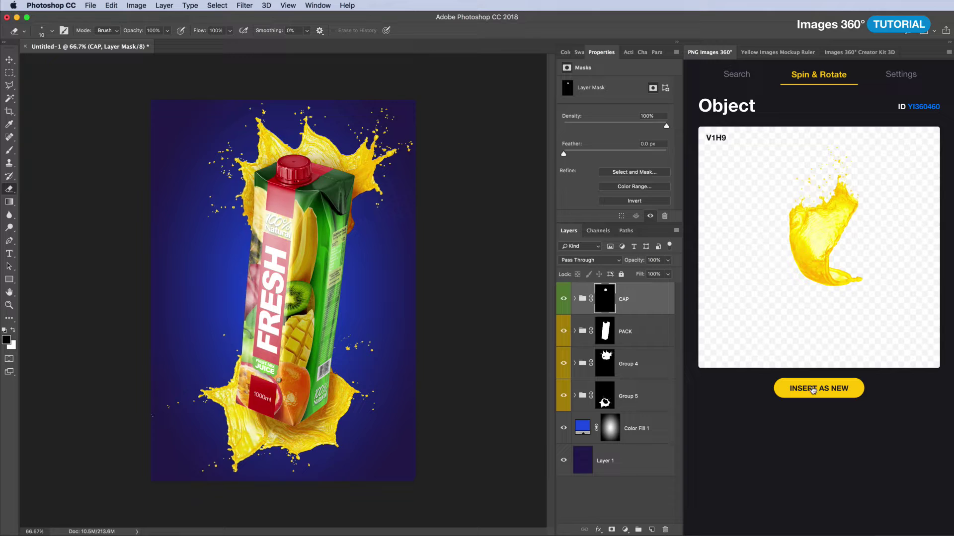
{"action": "left_click_drag", "start_coordinate": [821, 275], "coordinate": [823, 273]}
{"action": "left_click", "coordinate": [800, 390]}
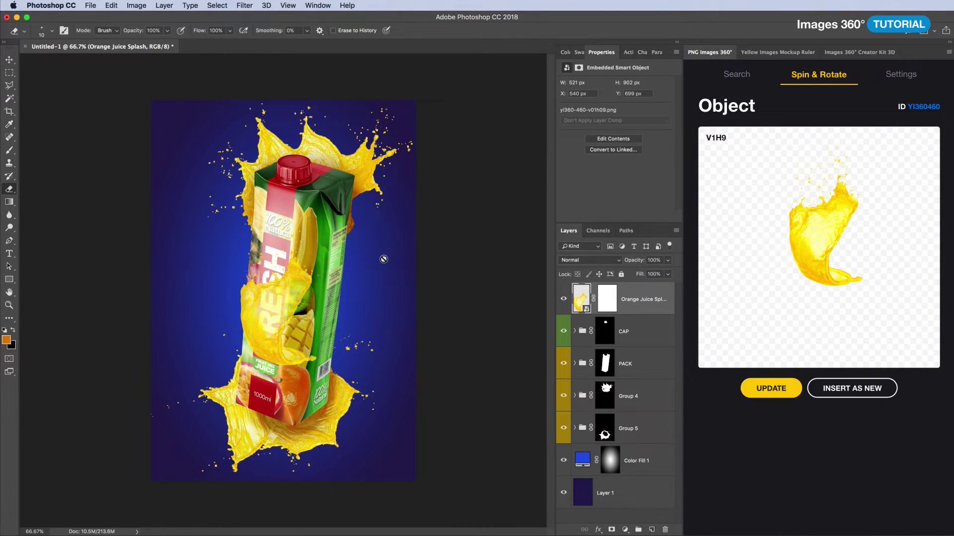
- Flip the splash vertically, rotate it to wrap around the carton, and duplicate it
{"action": "key", "text": "ctrl+t"}
{"action": "right_click", "coordinate": [252, 266]}
{"action": "left_click", "coordinate": [293, 397]}
{"action": "mouse_move", "coordinate": [365, 278]}
{"action": "left_mouse_down"}
{"action": "mouse_move", "coordinate": [379, 205]}
{"action": "mouse_move", "coordinate": [417, 219]}
{"action": "left_mouse_up"}
{"action": "key", "text": "Return"}
{"action": "key", "text": "ctrl+j"}
{"action": "key", "text": "e"}
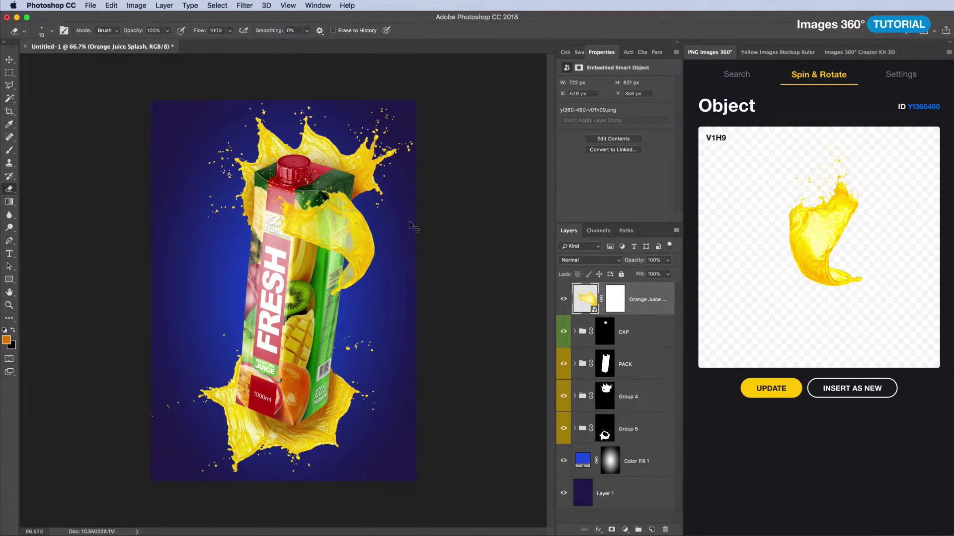
{"action": "key", "text": "ctrl+1"}
- Merge the splash copies into one layer and group the splash layers as Group 6
{"action": "left_click", "coordinate": [646, 332], "text": "shift"}
{"action": "key", "text": "ctrl+alt+e"}
{"action": "key", "text": "ctrl+g"}
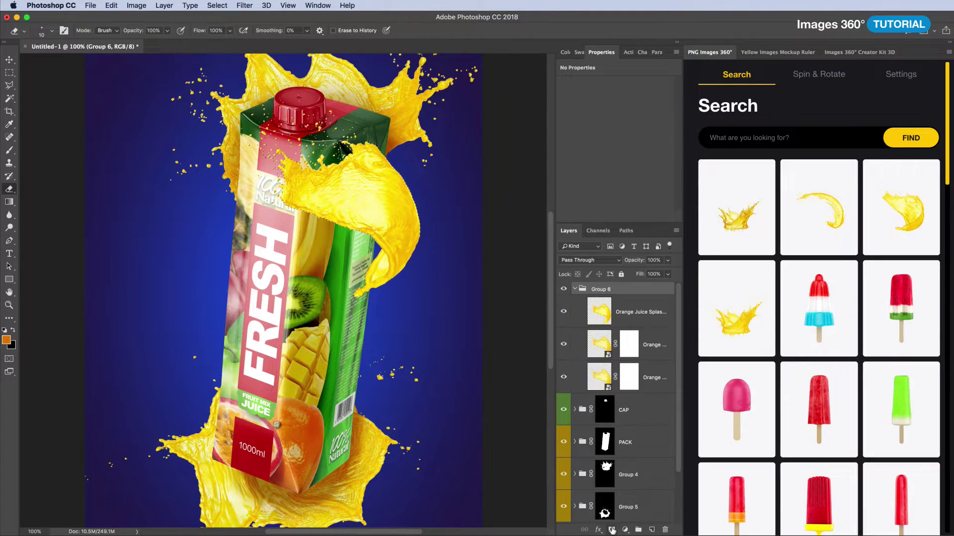
{"action": "left_click", "coordinate": [632, 339]}
- Add a Black & White adjustment clipped to the merged splash, in Screen blend mode
{"action": "left_click", "coordinate": [625, 529]}
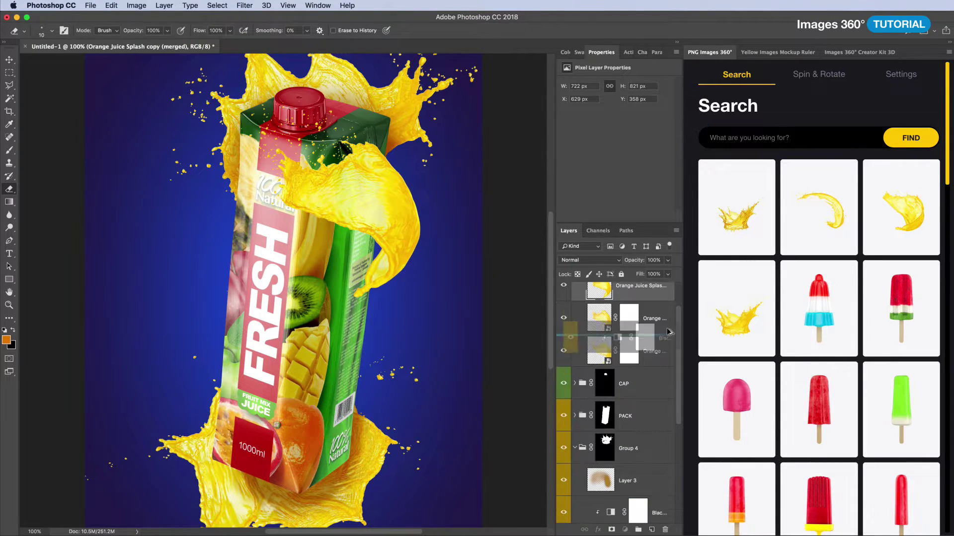
{"action": "left_click", "coordinate": [596, 352]}
{"action": "left_click", "coordinate": [590, 259]}
{"action": "left_click", "coordinate": [569, 332]}
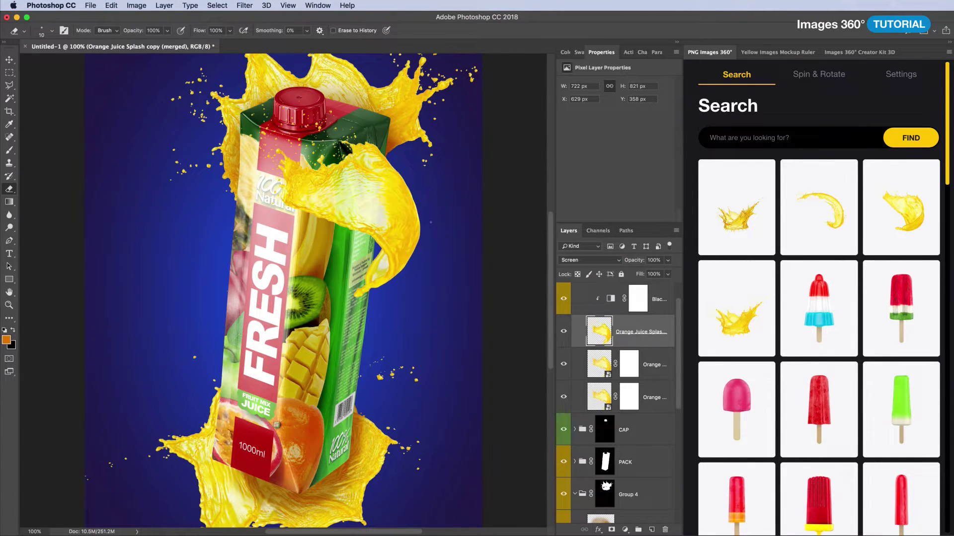
- Preview another curved splash, then group the selected top splash layers as Group 7
{"action": "left_click", "coordinate": [835, 224]}
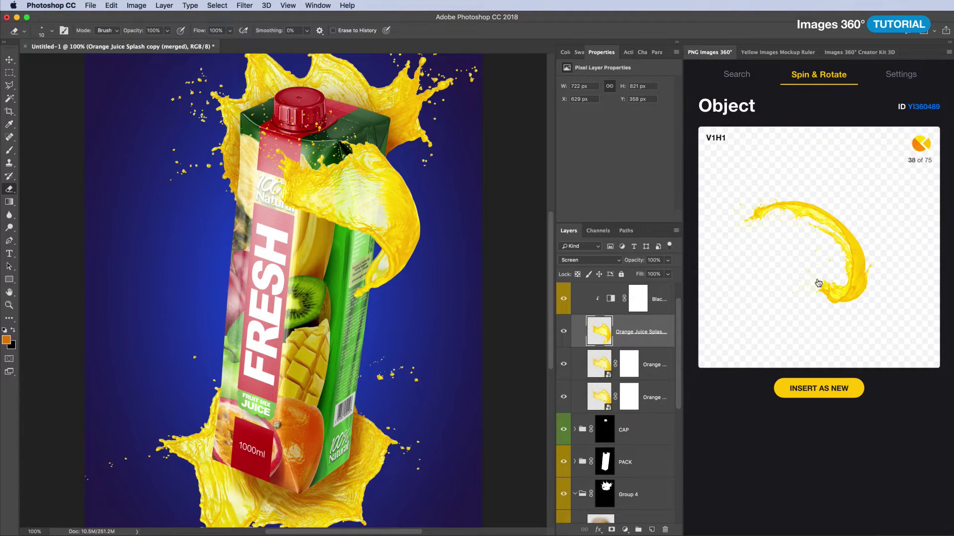
{"action": "left_click_drag", "start_coordinate": [815, 285], "coordinate": [820, 276]}
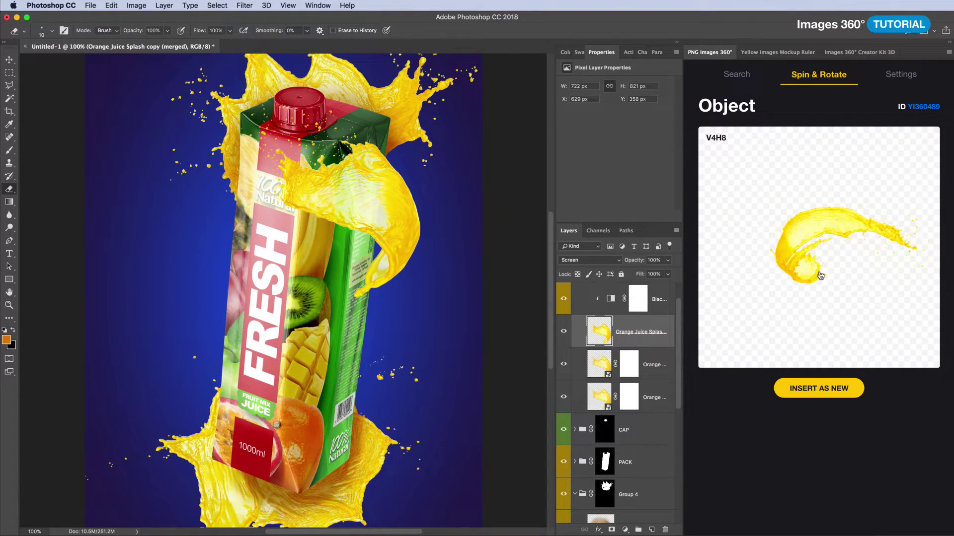
{"action": "left_click", "coordinate": [664, 390], "text": "shift"}
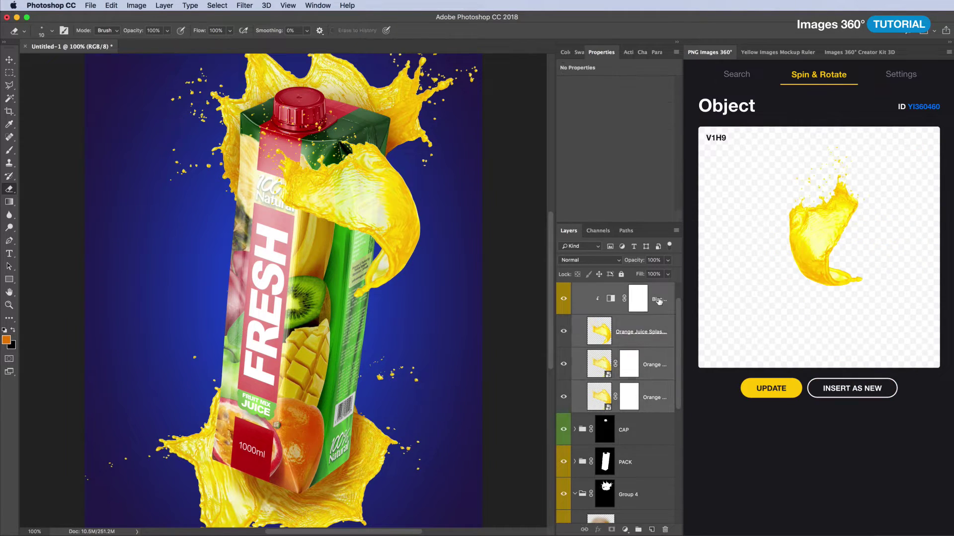
{"action": "key", "text": "super+g"}
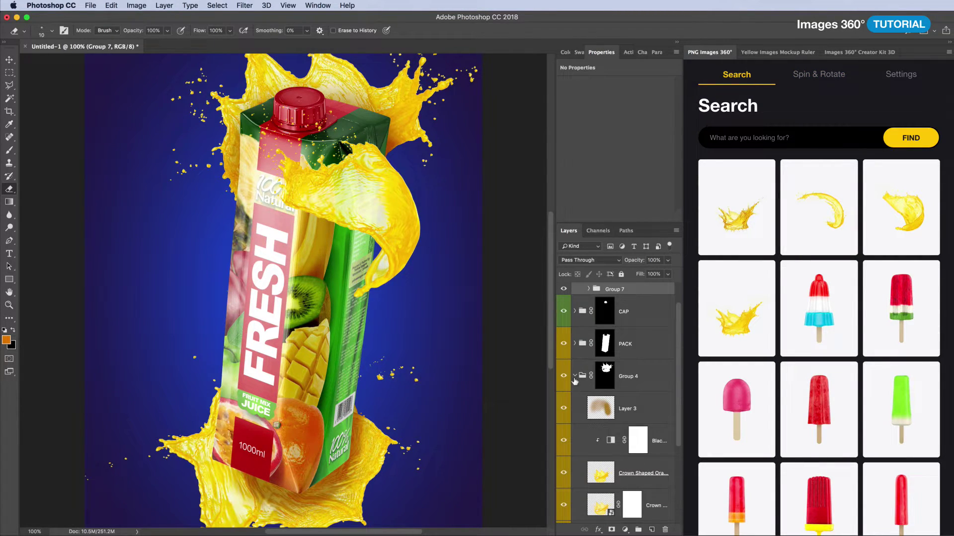
- Collapse Group 4 and place a curved splash, spun to a new angle, as a new layer
{"action": "left_click", "coordinate": [574, 377]}
{"action": "left_click", "coordinate": [826, 200]}
{"action": "mouse_move", "coordinate": [815, 240]}
{"action": "left_mouse_down"}
{"action": "mouse_move", "coordinate": [803, 276]}
{"action": "mouse_move", "coordinate": [836, 313]}
{"action": "mouse_move", "coordinate": [743, 316]}
{"action": "mouse_move", "coordinate": [819, 231]}
{"action": "mouse_move", "coordinate": [791, 239]}
{"action": "mouse_move", "coordinate": [820, 247]}
{"action": "mouse_move", "coordinate": [822, 215]}
{"action": "mouse_move", "coordinate": [800, 360]}
{"action": "left_mouse_up"}
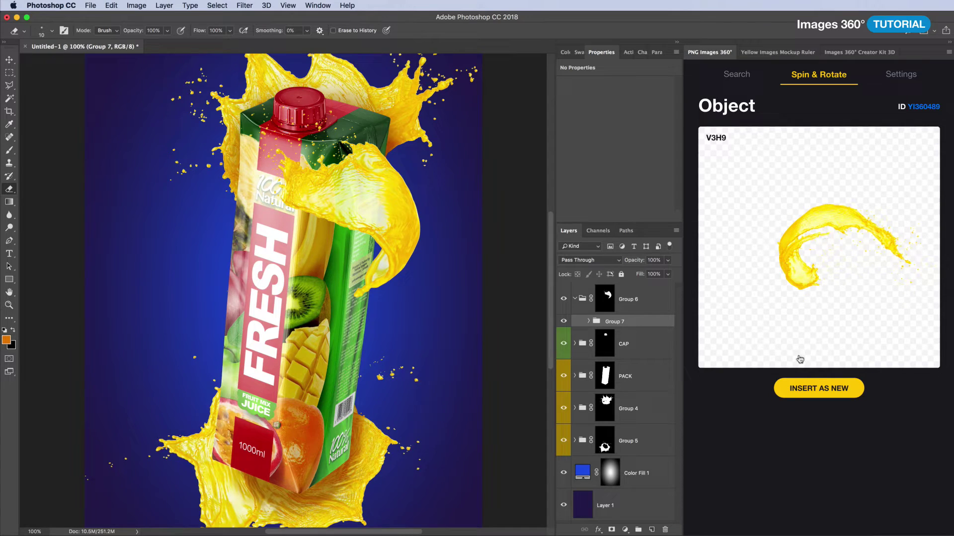
{"action": "left_click", "coordinate": [823, 392]}
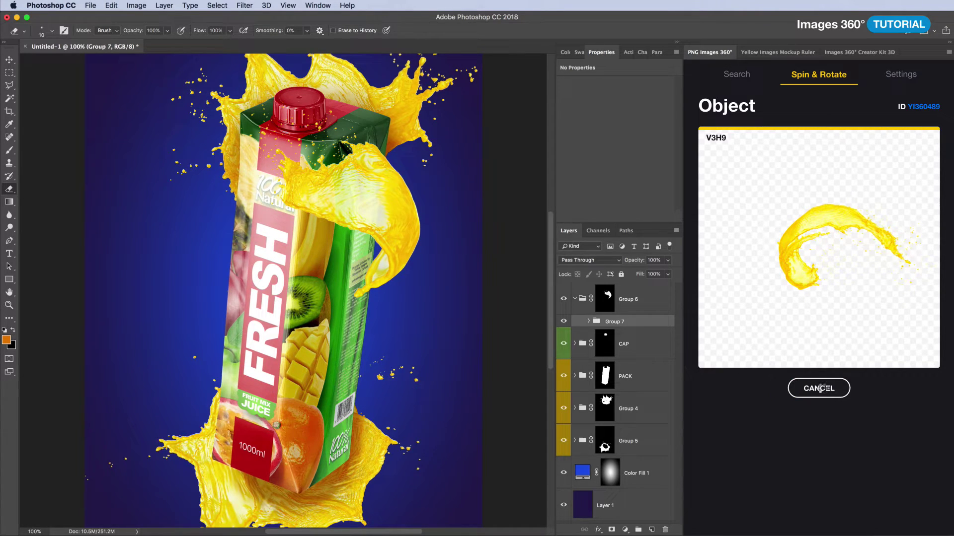
- Flip the new splash vertically and move and rotate it over the carton's left side
{"action": "key", "text": "ctrl+t"}
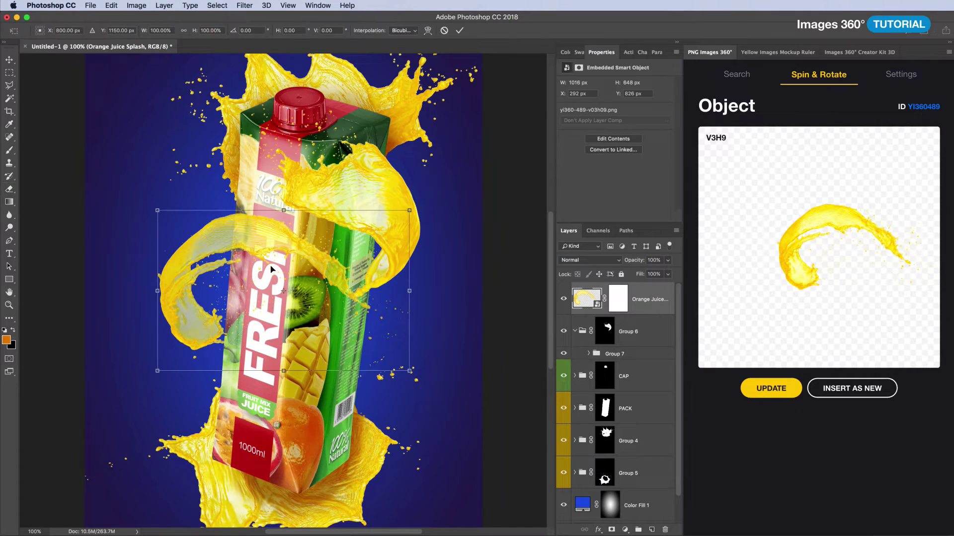
{"action": "right_click", "coordinate": [269, 263]}
{"action": "left_click", "coordinate": [323, 403]}
{"action": "left_click_drag", "start_coordinate": [323, 342], "coordinate": [310, 345]}
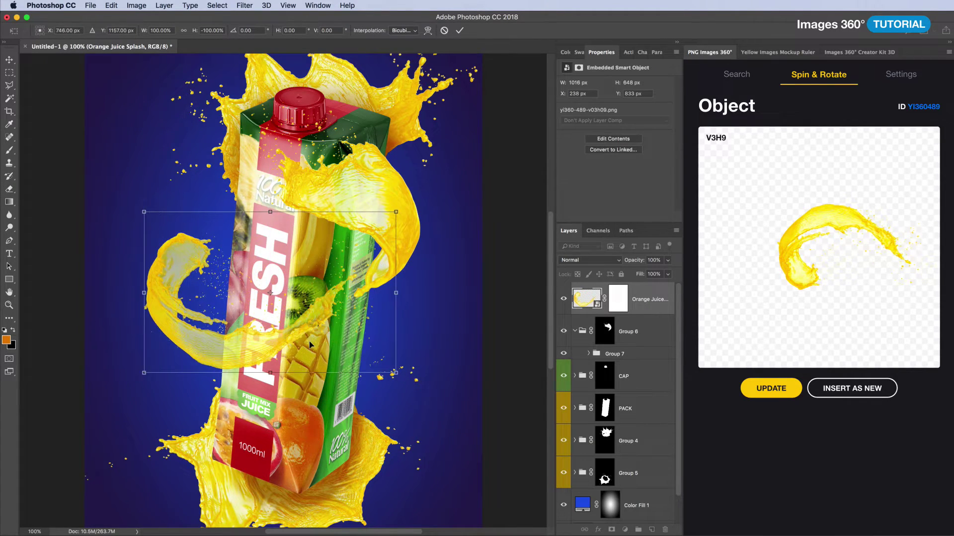
{"action": "left_click_drag", "start_coordinate": [412, 322], "coordinate": [347, 328]}
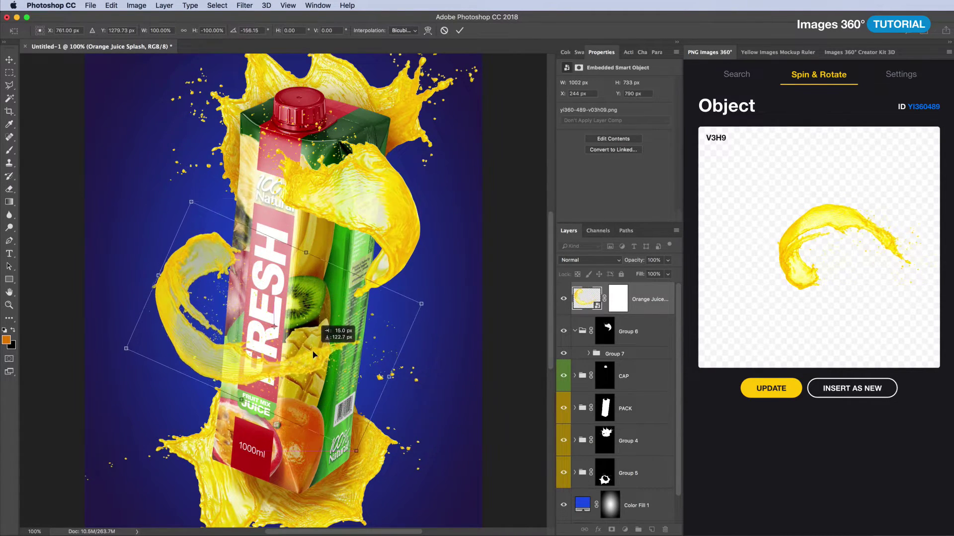
{"action": "left_click_drag", "start_coordinate": [306, 288], "coordinate": [313, 357]}
- Enlarge the splash to about 127% and fine-tune its angle and position around the carton
{"action": "left_click_drag", "start_coordinate": [433, 248], "coordinate": [453, 274]}
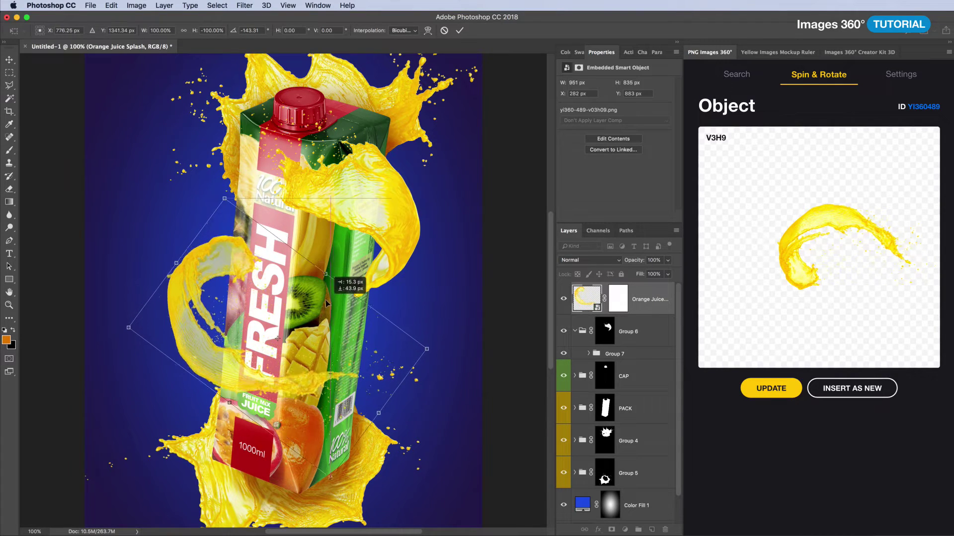
{"action": "left_click_drag", "start_coordinate": [326, 300], "coordinate": [333, 286]}
{"action": "mouse_move", "coordinate": [429, 353]}
{"action": "left_mouse_down"}
{"action": "mouse_move", "coordinate": [447, 372]}
{"action": "mouse_move", "coordinate": [477, 358]}
{"action": "left_mouse_up"}
{"action": "left_click_drag", "start_coordinate": [333, 318], "coordinate": [351, 352]}
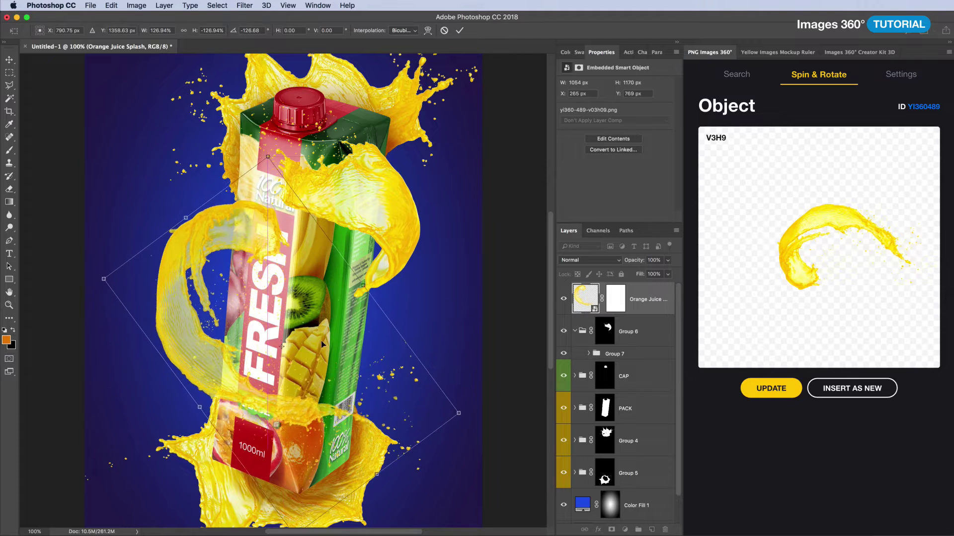
{"action": "left_click_drag", "start_coordinate": [413, 306], "coordinate": [416, 302]}
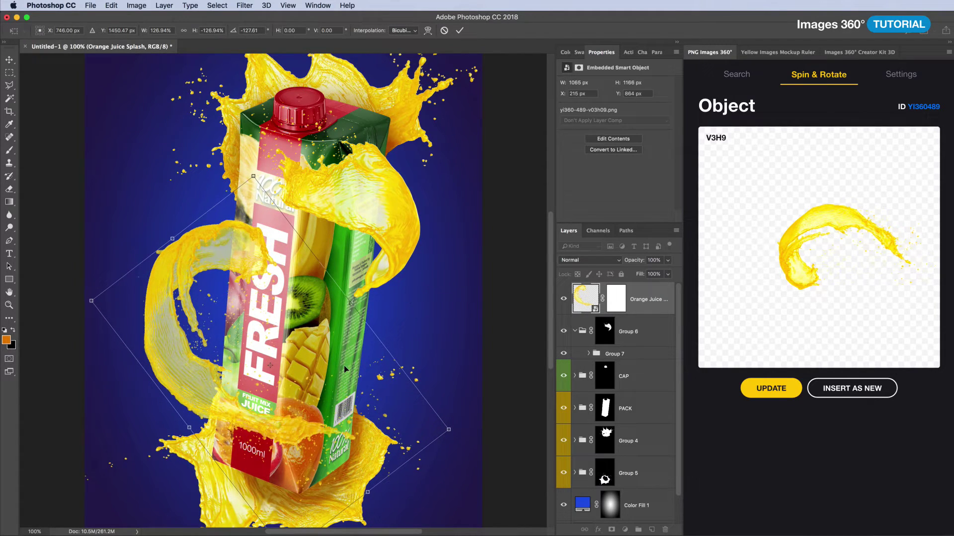
{"action": "key", "text": "Return"}
- Update the placed splash to the V4H9 view and wrap it in its own group
{"action": "key", "text": "e"}
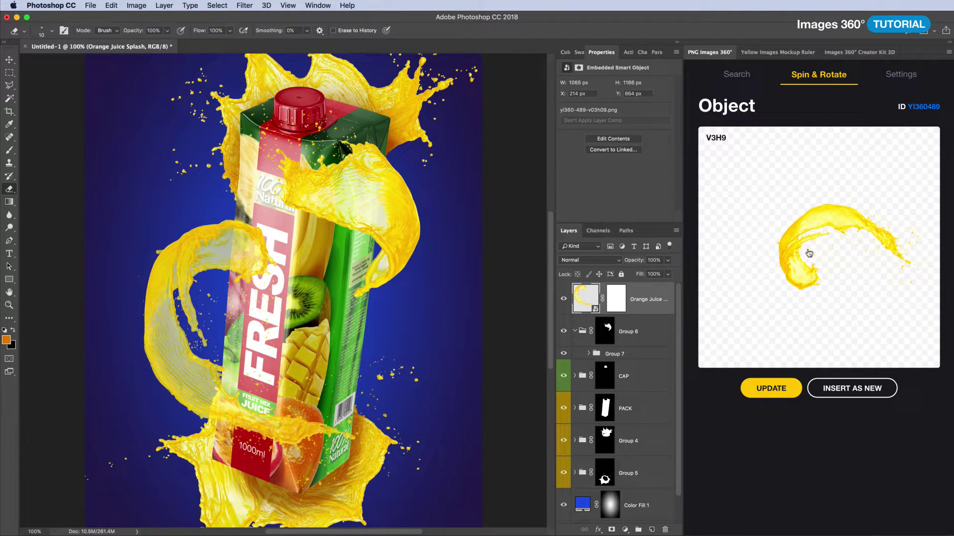
{"action": "mouse_move", "coordinate": [808, 254]}
{"action": "left_mouse_down"}
{"action": "mouse_move", "coordinate": [811, 263]}
{"action": "mouse_move", "coordinate": [799, 267]}
{"action": "left_mouse_up"}
{"action": "left_click", "coordinate": [767, 390]}
{"action": "key", "text": "ctrl+g"}
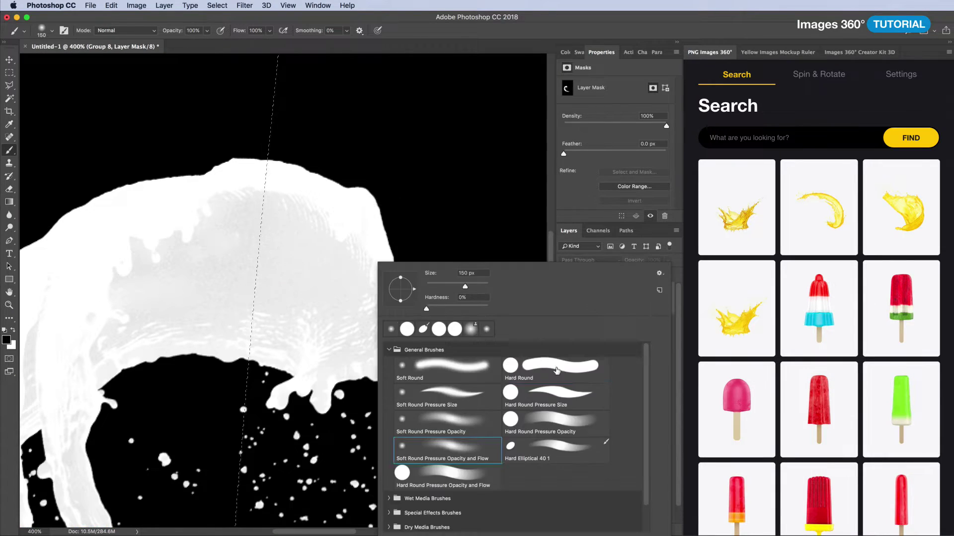
- Choose a Hard Round brush at size 40 and view Group 8's mask droplets at 200%
{"action": "double_click", "coordinate": [556, 370]}
{"action": "scroll", "coordinate": [394, 341], "scroll_direction": "right", "scroll_amount": 5}
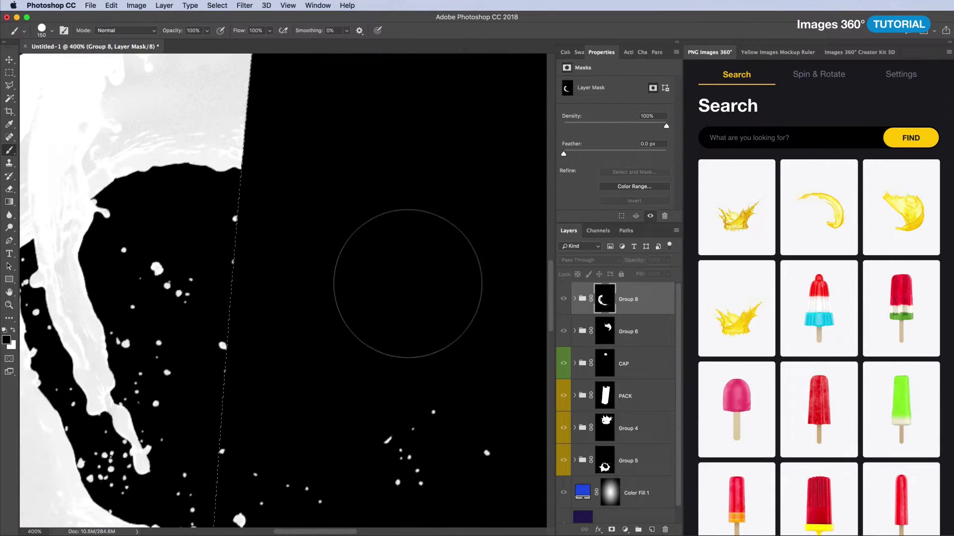
{"action": "scroll", "coordinate": [192, 203], "scroll_direction": "down", "scroll_amount": 5}
{"action": "left_click_drag", "start_coordinate": [339, 177], "coordinate": [338, 159]}
{"action": "key", "text": "super+minus"}
{"action": "key", "text": "super+minus"}
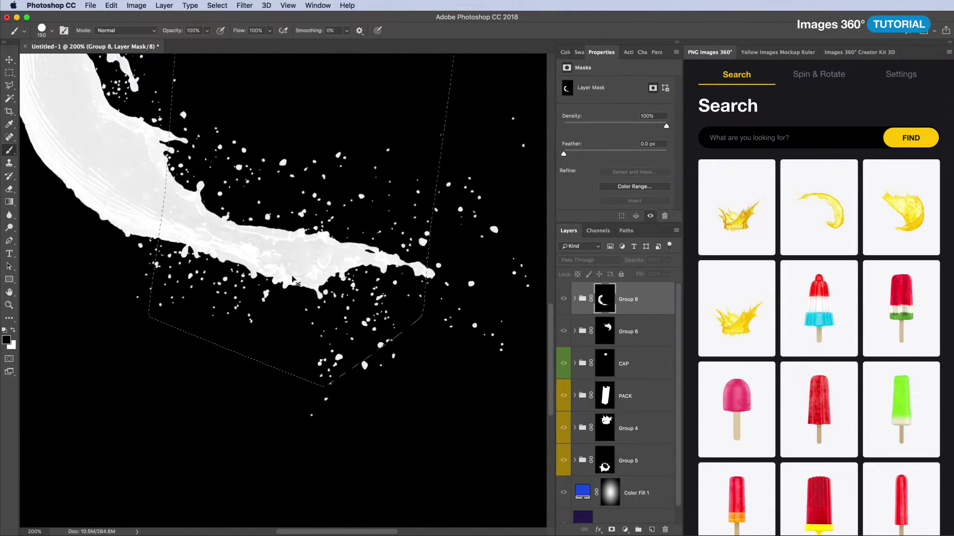
{"action": "key", "text": "bracketleft"}
{"action": "key", "text": "bracketleft"}
{"action": "key", "text": "bracketleft"}
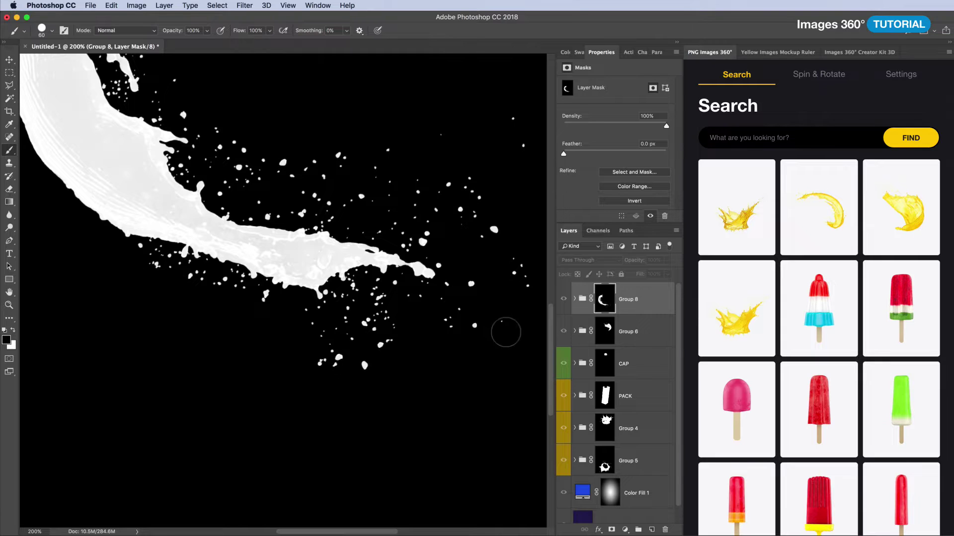
{"action": "scroll", "coordinate": [505, 333], "scroll_direction": "right", "scroll_amount": 5}
{"action": "scroll", "coordinate": [375, 364], "scroll_direction": "up", "scroll_amount": 5}
{"action": "scroll", "coordinate": [322, 302], "scroll_direction": "left", "scroll_amount": 5}
{"action": "scroll", "coordinate": [225, 143], "scroll_direction": "up", "scroll_amount": 3}
{"action": "key", "text": "bracketleft"}
{"action": "key", "text": "bracketleft"}
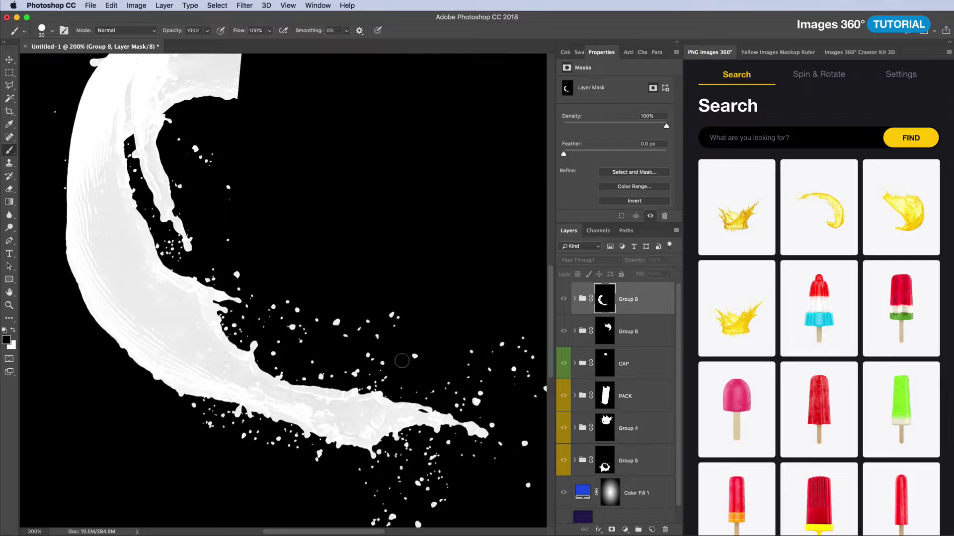
- Display Group 6's layer mask and scroll to its stray droplets
{"action": "scroll", "coordinate": [397, 333], "scroll_direction": "right", "scroll_amount": 5}
{"action": "scroll", "coordinate": [243, 394], "scroll_direction": "down", "scroll_amount": 3}
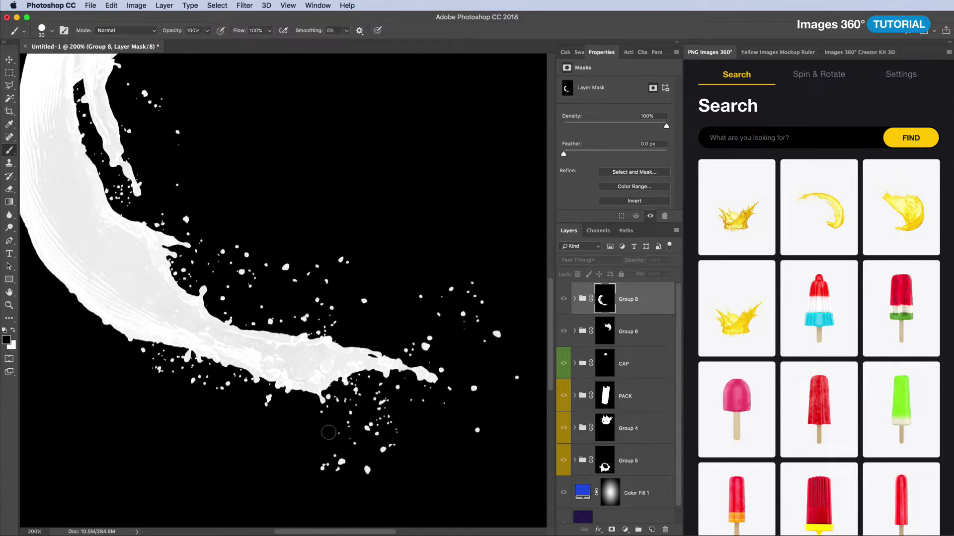
{"action": "left_click", "coordinate": [604, 331], "text": "alt"}
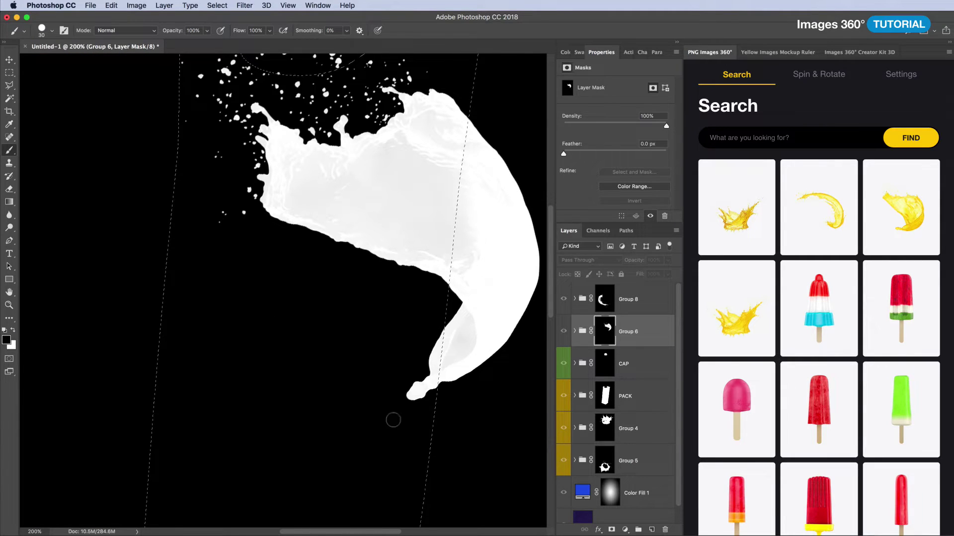
{"action": "scroll", "coordinate": [297, 394], "scroll_direction": "up", "scroll_amount": 3}
{"action": "scroll", "coordinate": [296, 394], "scroll_direction": "right", "scroll_amount": 1}
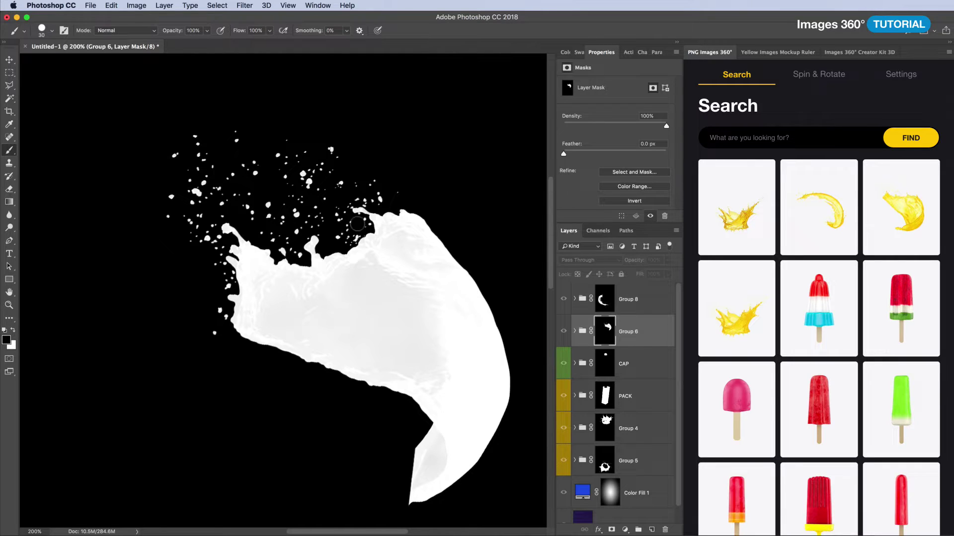
{"action": "scroll", "coordinate": [356, 224], "scroll_direction": "up", "scroll_amount": 3}
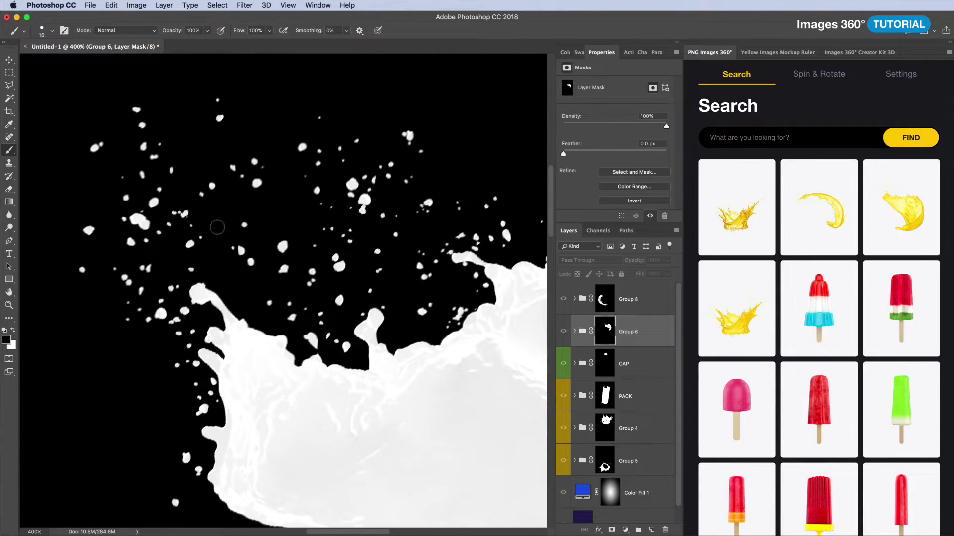
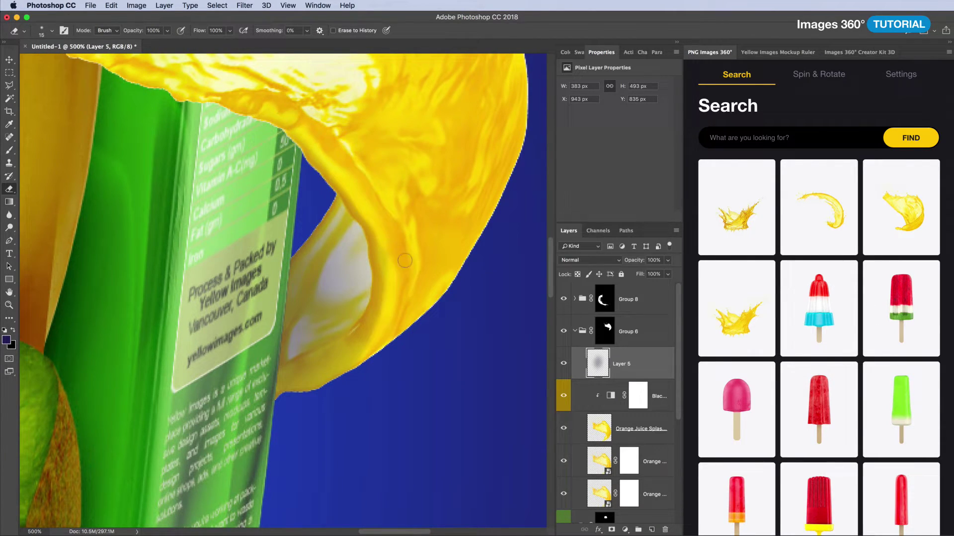
- Erase the dark grey shading along the splash crease and inside the splash curl
{"action": "left_click_drag", "start_coordinate": [392, 310], "coordinate": [343, 365]}
{"action": "key", "text": "bracketleft"}
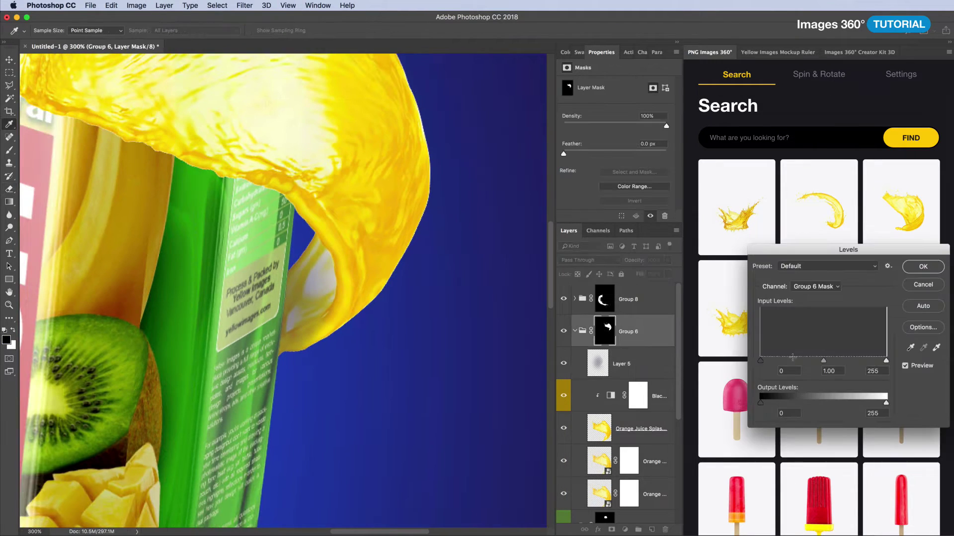
{"action": "left_click", "coordinate": [922, 284]}
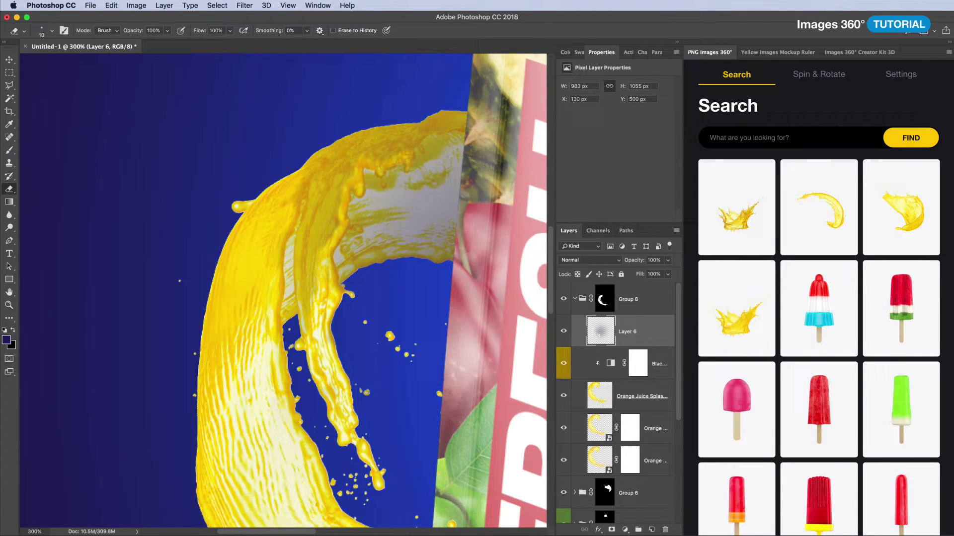
{"action": "key", "text": "bracketright"}
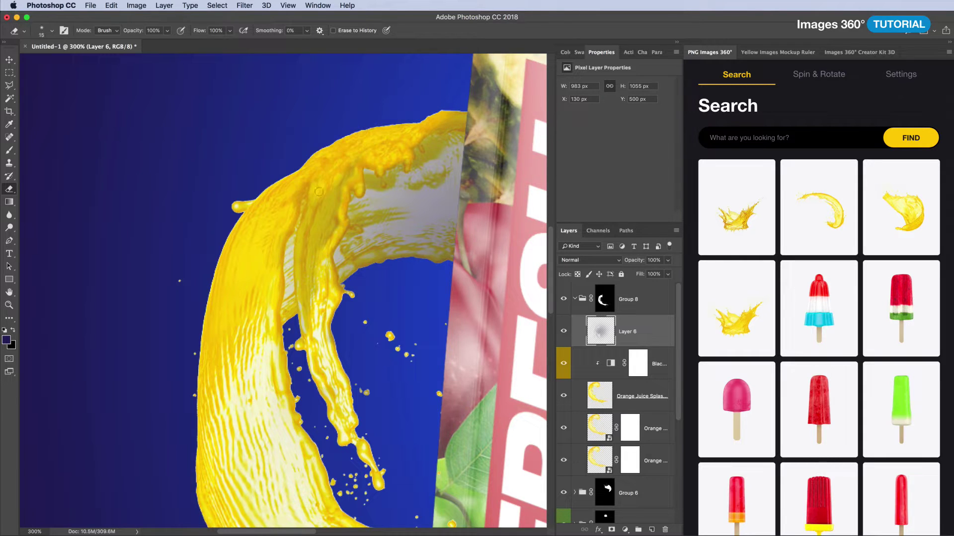
{"action": "left_click_drag", "start_coordinate": [391, 130], "coordinate": [350, 169]}
- Zoom in close on the splash edge with a smaller eraser, then collapse Group 8
{"action": "key", "text": "ctrl+plus"}
{"action": "key", "text": "bracketleft"}
{"action": "key", "text": "bracketleft"}
{"action": "key", "text": "bracketleft"}
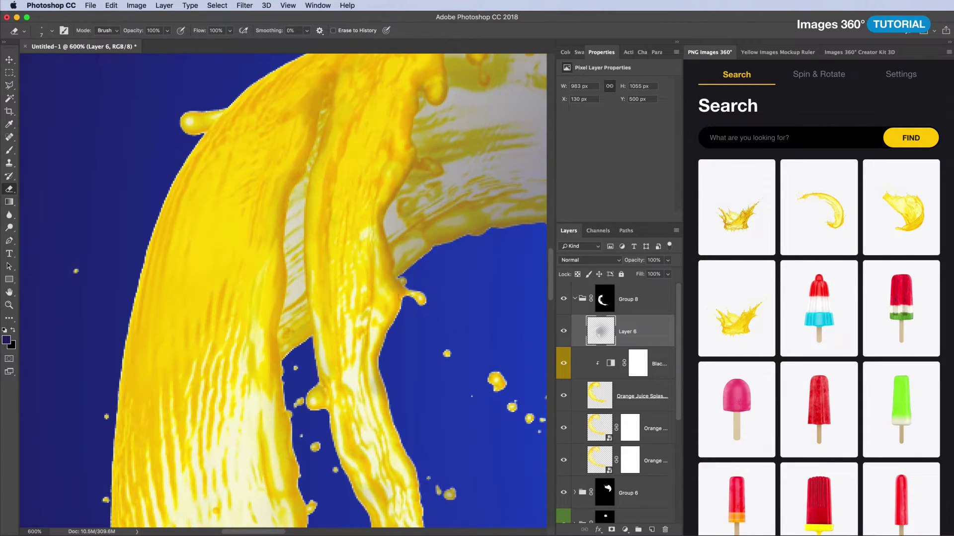
{"action": "scroll", "coordinate": [390, 124], "scroll_direction": "up", "scroll_amount": 5}
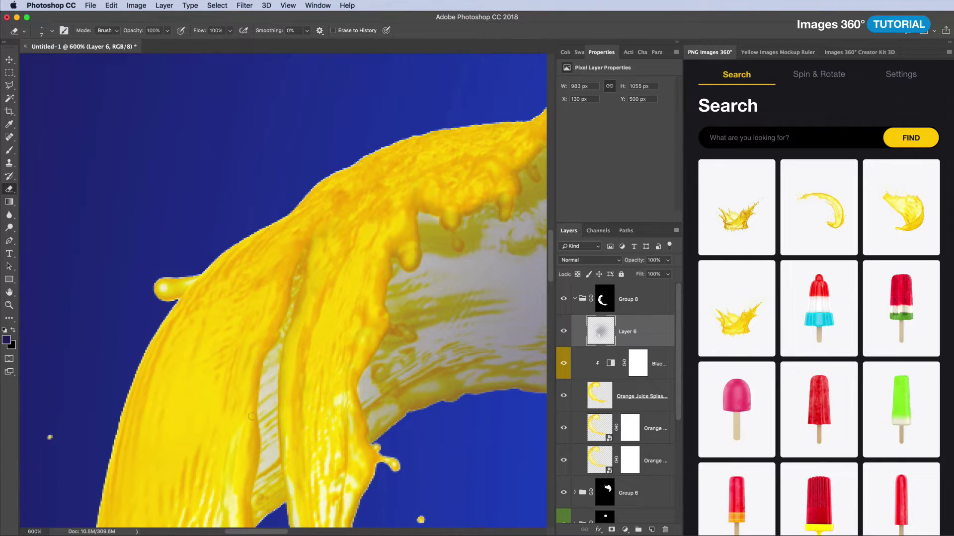
{"action": "scroll", "coordinate": [406, 259], "scroll_direction": "right", "scroll_amount": 3}
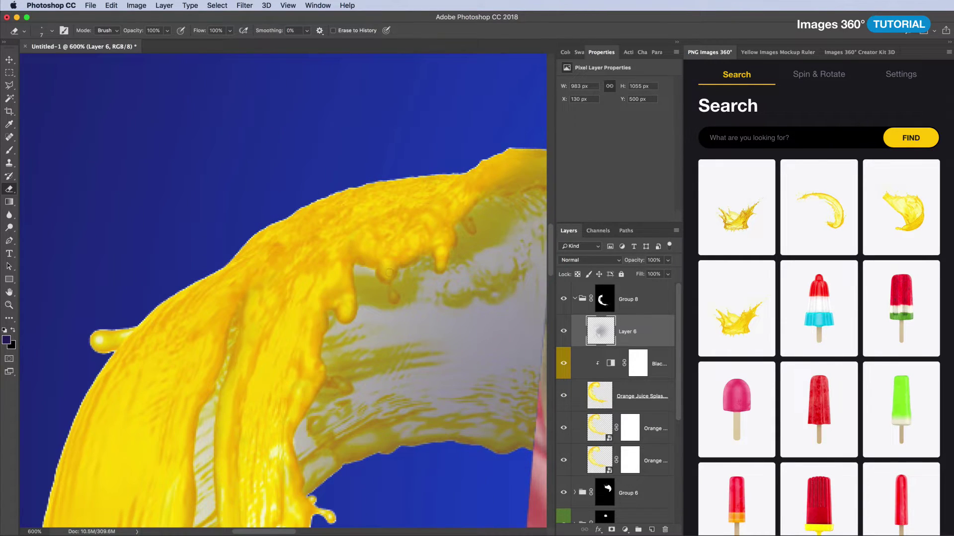
{"action": "scroll", "coordinate": [447, 233], "scroll_direction": "down", "scroll_amount": 3}
{"action": "key", "text": "ctrl+plus"}
{"action": "key", "text": "bracketleft"}
{"action": "key", "text": "bracketleft"}
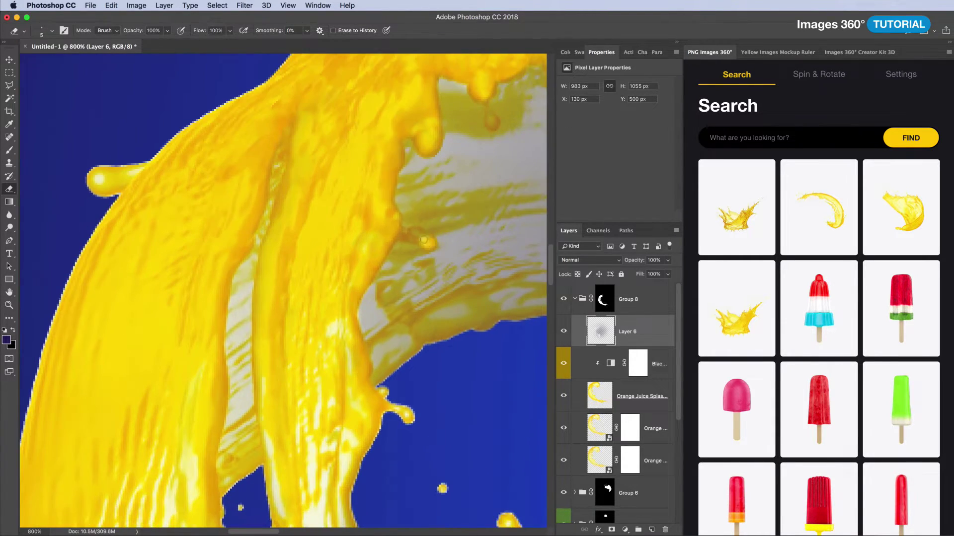
{"action": "scroll", "coordinate": [420, 239], "scroll_direction": "up", "scroll_amount": 3}
{"action": "scroll", "coordinate": [438, 141], "scroll_direction": "down", "scroll_amount": 5}
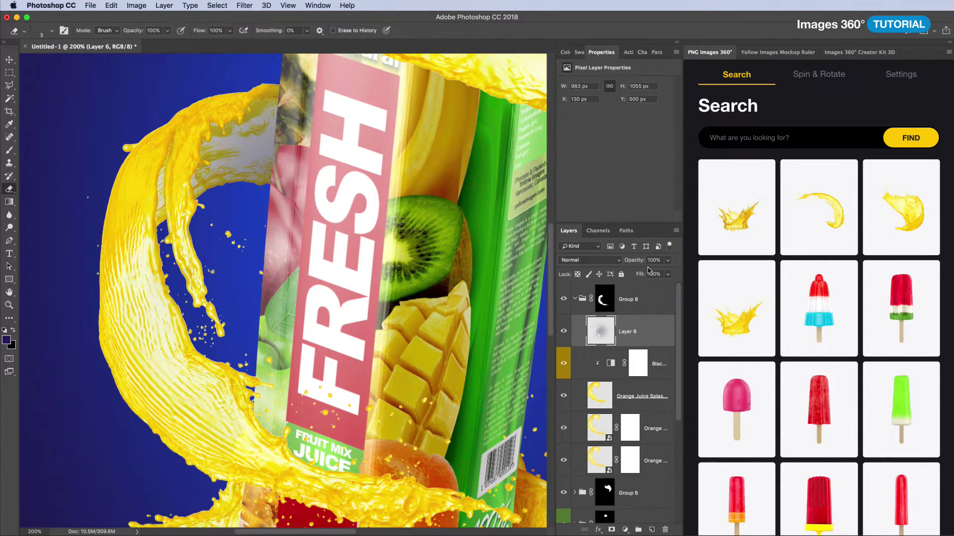
{"action": "left_click", "coordinate": [574, 298]}
- Select Layer 7 in the PACK group and set its blend mode to Linear Burn
{"action": "left_click", "coordinate": [575, 396]}
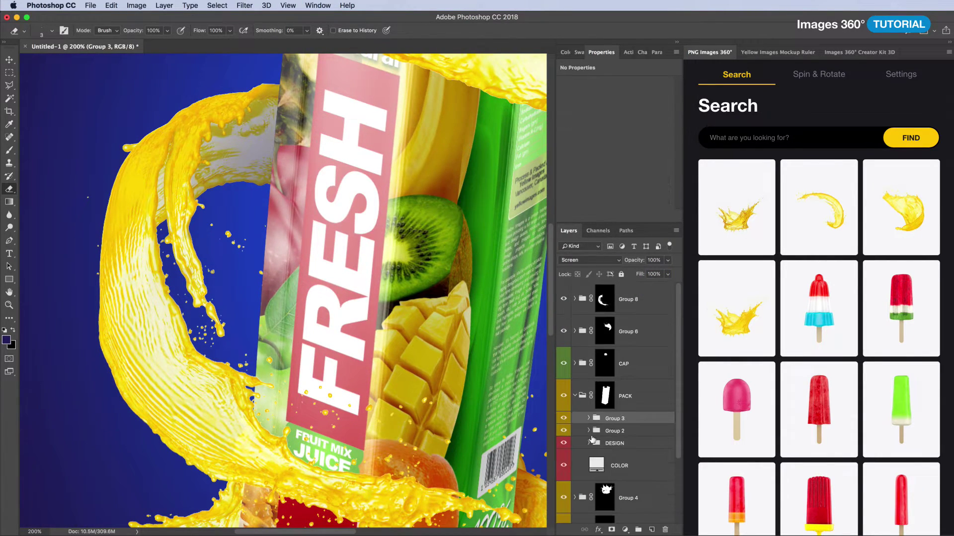
{"action": "left_click", "coordinate": [627, 453]}
{"action": "scroll", "coordinate": [308, 296], "scroll_direction": "down", "scroll_amount": 5}
{"action": "key", "text": "b"}
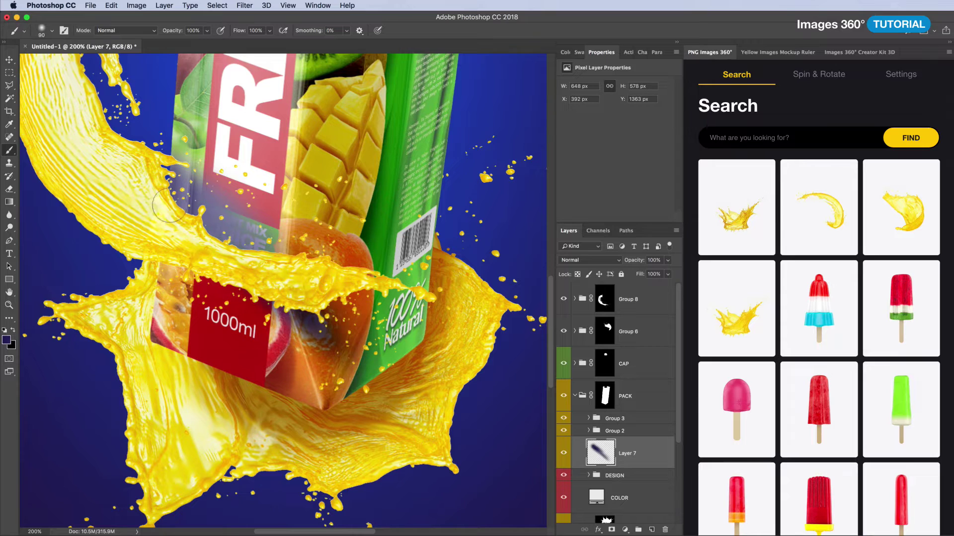
{"action": "left_click", "coordinate": [589, 260]}
{"action": "left_click", "coordinate": [596, 296]}
- Apply Hue/Saturation to Layer 7 (hue +175, lightness -31) and move it above Groups 3 and 2
{"action": "key", "text": "ctrl+u"}
{"action": "left_click_drag", "start_coordinate": [664, 161], "coordinate": [712, 161]}
{"action": "left_click_drag", "start_coordinate": [664, 208], "coordinate": [641, 208]}
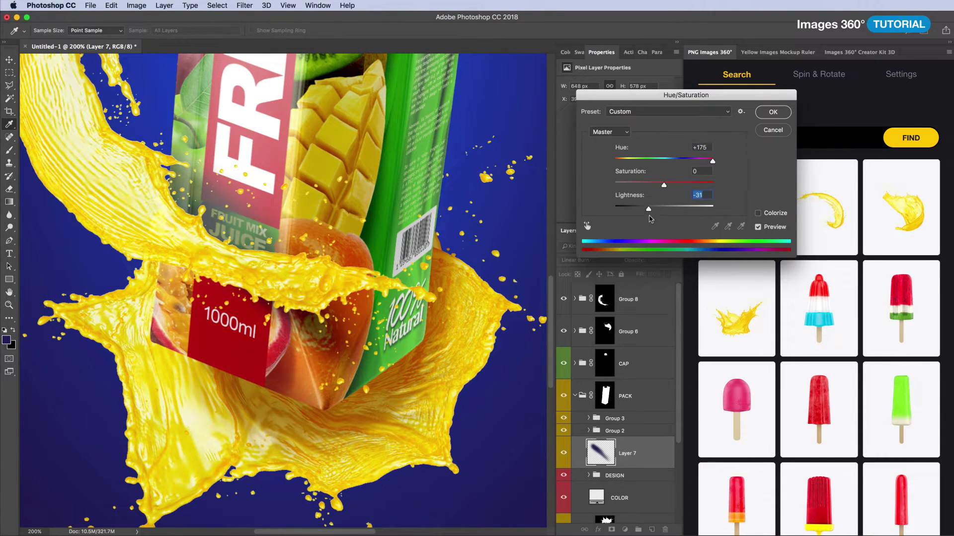
{"action": "key", "text": "Return"}
{"action": "key", "text": "ctrl+bracketright"}
{"action": "key", "text": "ctrl+bracketright"}
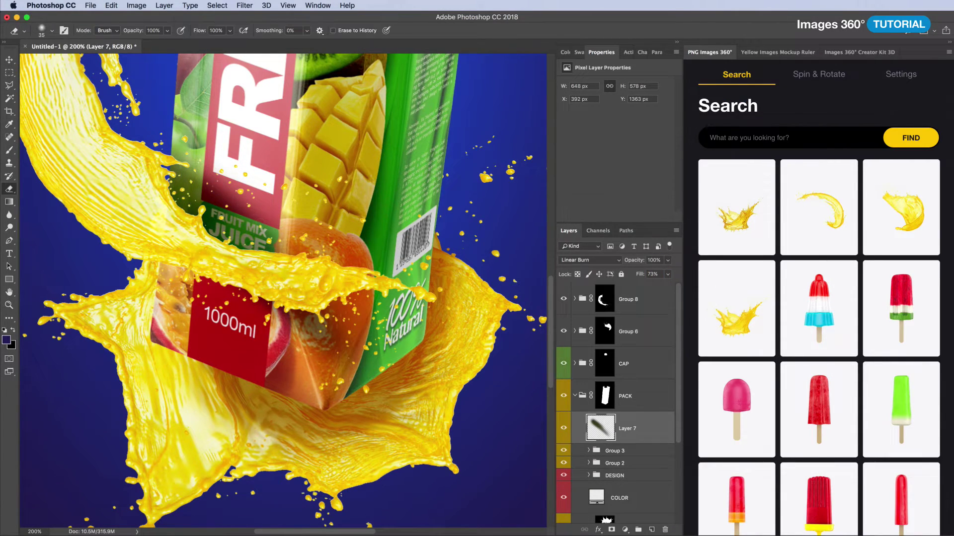
- Paint a dark shadow on the carton under the splash and erase the excess on the FRESH side
{"action": "left_click_drag", "start_coordinate": [258, 178], "coordinate": [229, 299]}
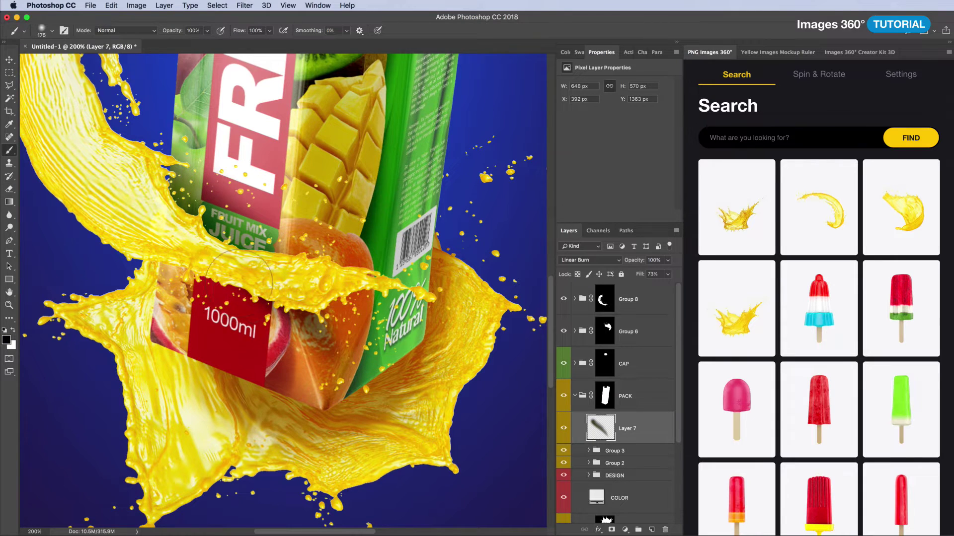
{"action": "scroll", "coordinate": [239, 280], "scroll_direction": "up", "scroll_amount": 5}
{"action": "key", "text": "e"}
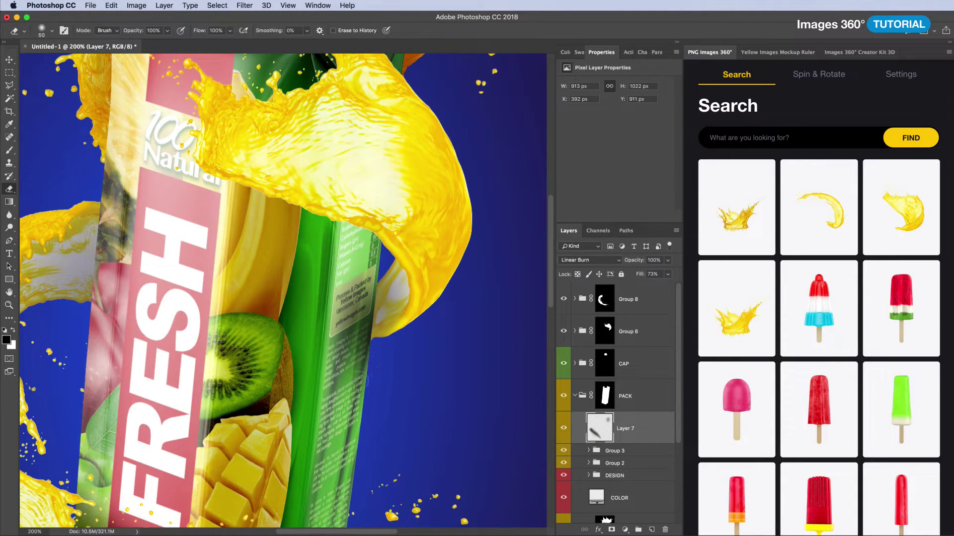
{"action": "left_click_drag", "start_coordinate": [405, 220], "coordinate": [348, 189]}
{"action": "key", "text": "bracketright"}
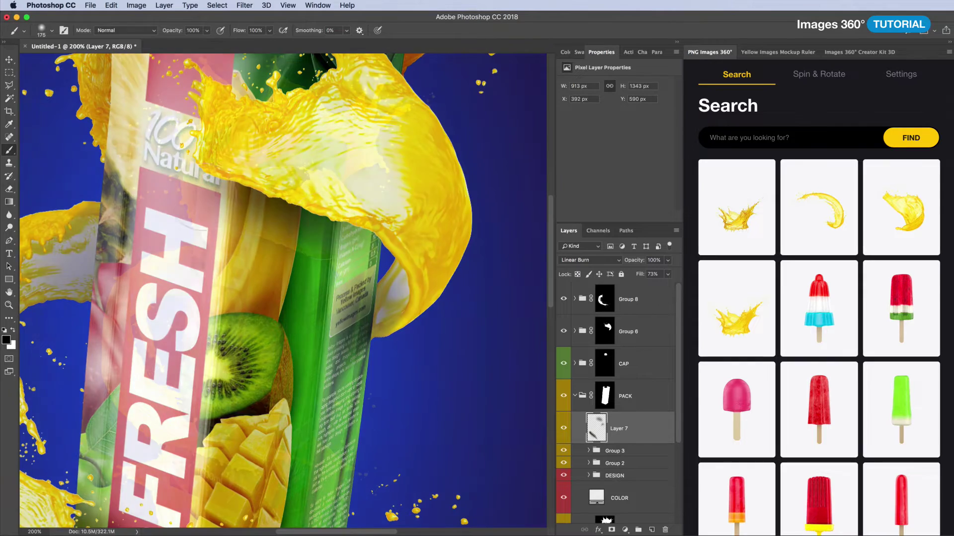
{"action": "key", "text": "ctrl+minus"}
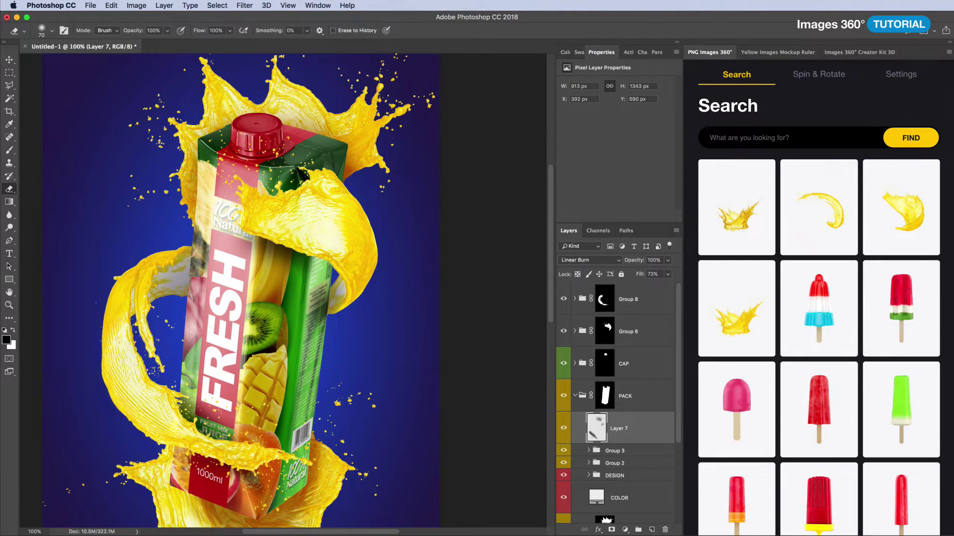
{"action": "left_click", "coordinate": [735, 138]}
{"action": "type", "text": "banana"}
- Insert a turned banana slice from the banana search, scaled to about 56% and placed on the carton
{"action": "key", "text": "Return"}
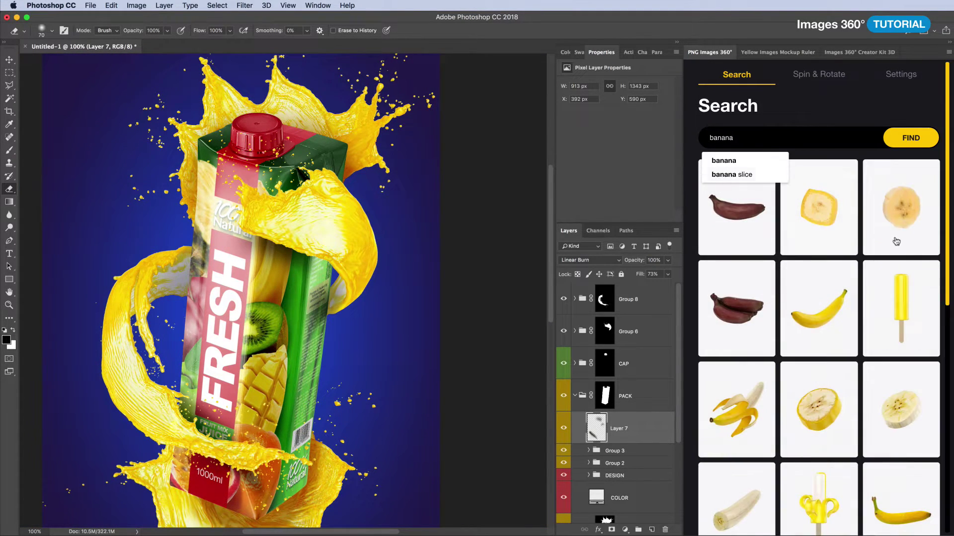
{"action": "scroll", "coordinate": [818, 248], "scroll_direction": "down", "scroll_amount": 1}
{"action": "left_click", "coordinate": [819, 188]}
{"action": "left_click_drag", "start_coordinate": [811, 278], "coordinate": [876, 305]}
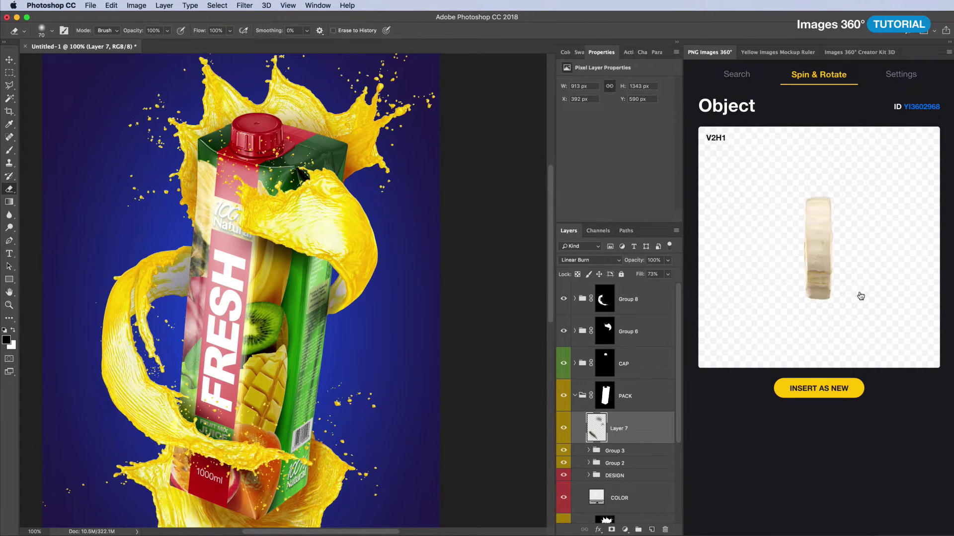
{"action": "left_click", "coordinate": [837, 392]}
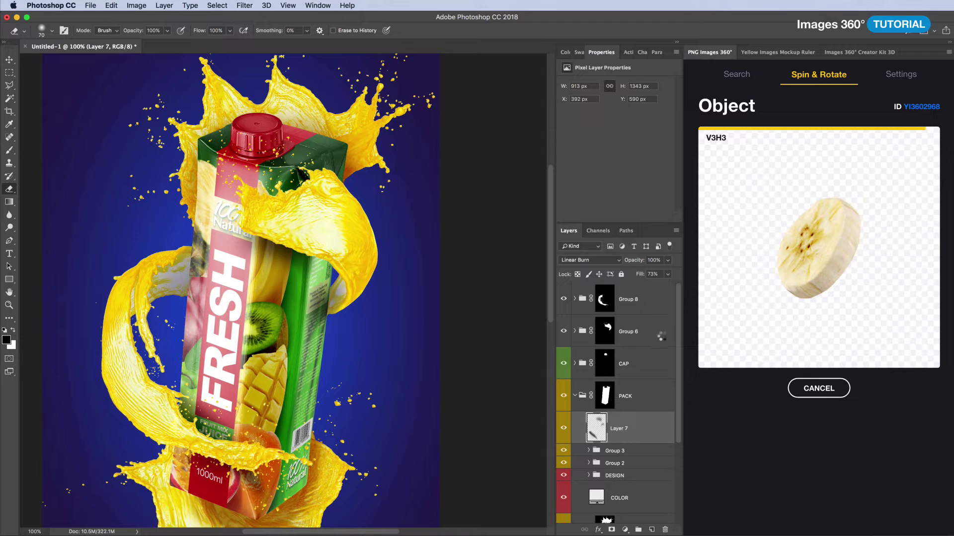
{"action": "left_click_drag", "start_coordinate": [326, 217], "coordinate": [302, 256]}
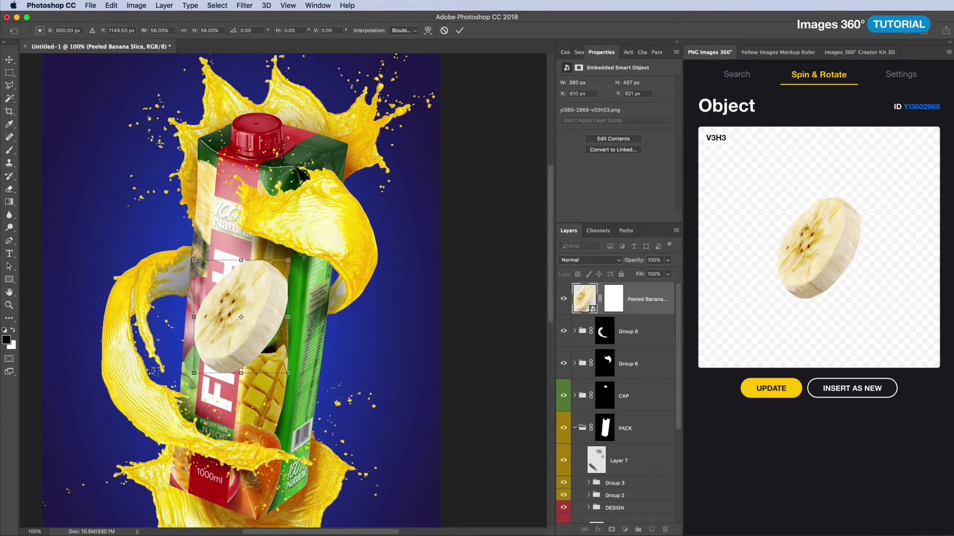
{"action": "left_click_drag", "start_coordinate": [288, 374], "coordinate": [263, 355]}
{"action": "left_click_drag", "start_coordinate": [234, 303], "coordinate": [295, 224]}
{"action": "key", "text": "Return"}
- Replace the slice with a new angle, then rotate, shrink and reposition it with Free Transform
{"action": "key", "text": "e"}
{"action": "left_click_drag", "start_coordinate": [775, 278], "coordinate": [829, 305]}
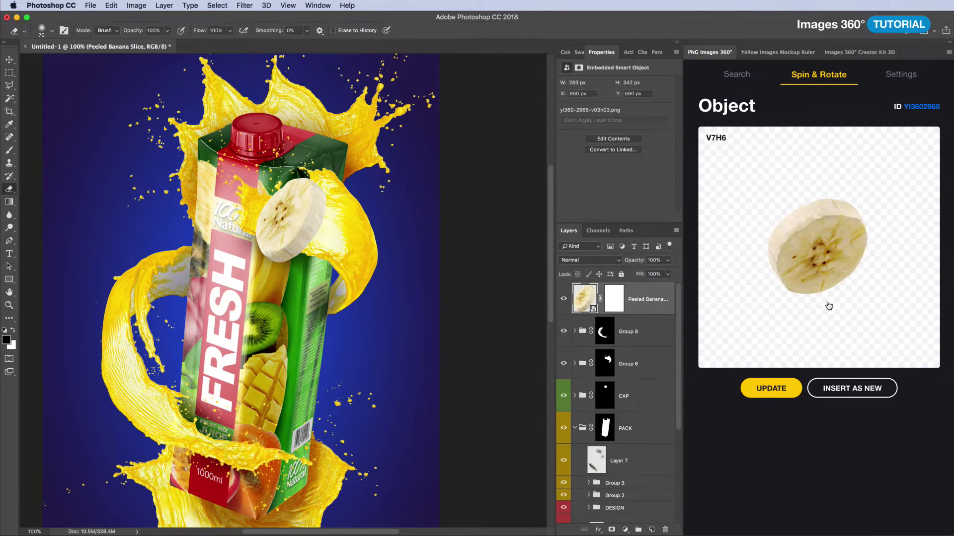
{"action": "left_click", "coordinate": [837, 392]}
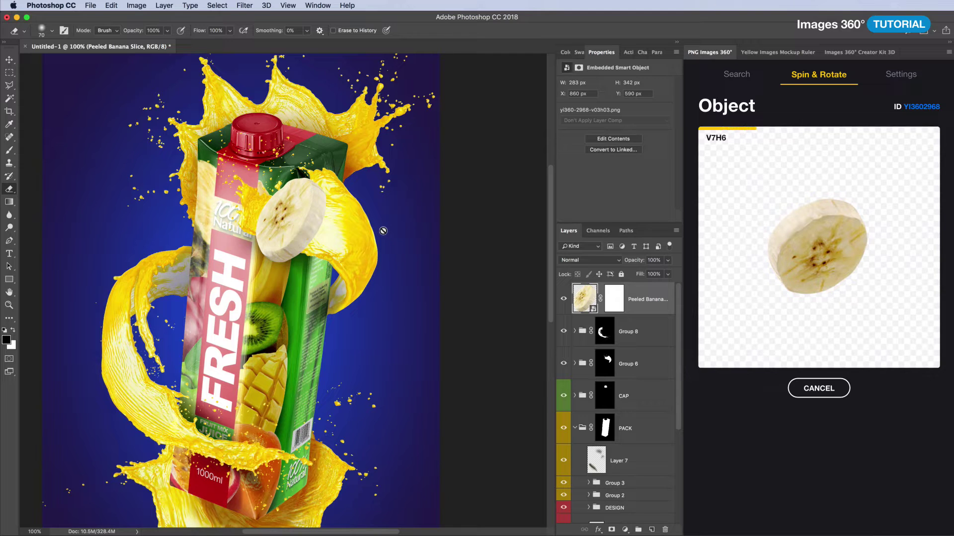
{"action": "key", "text": "ctrl+plus"}
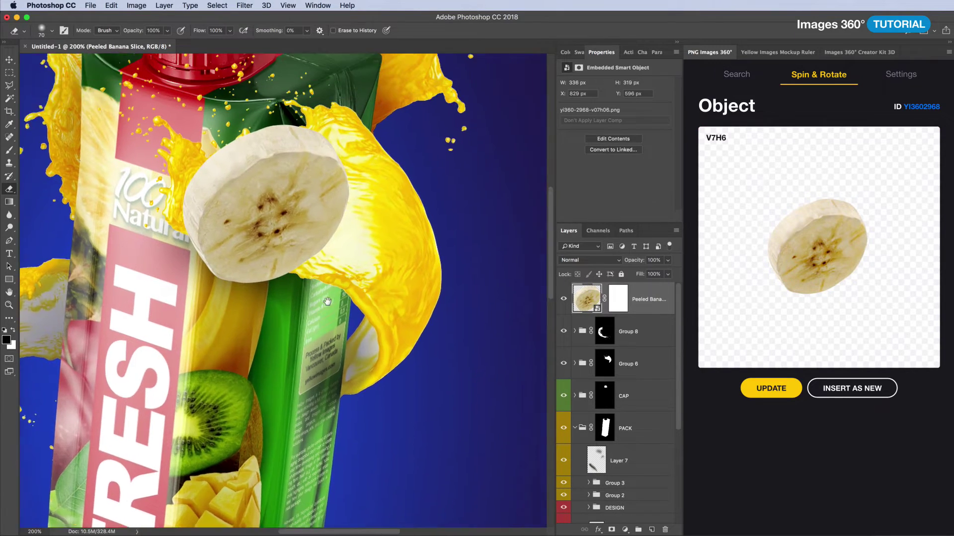
{"action": "key", "text": "ctrl+t"}
{"action": "left_click_drag", "start_coordinate": [348, 347], "coordinate": [319, 387]}
{"action": "left_click_drag", "start_coordinate": [326, 334], "coordinate": [277, 273]}
{"action": "key", "text": "Return"}
- Insert a second banana slice at another angle and rotate it slightly
{"action": "mouse_move", "coordinate": [808, 268]}
{"action": "left_mouse_down"}
{"action": "mouse_move", "coordinate": [779, 290]}
{"action": "mouse_move", "coordinate": [814, 281]}
{"action": "left_mouse_up"}
{"action": "left_click", "coordinate": [832, 389]}
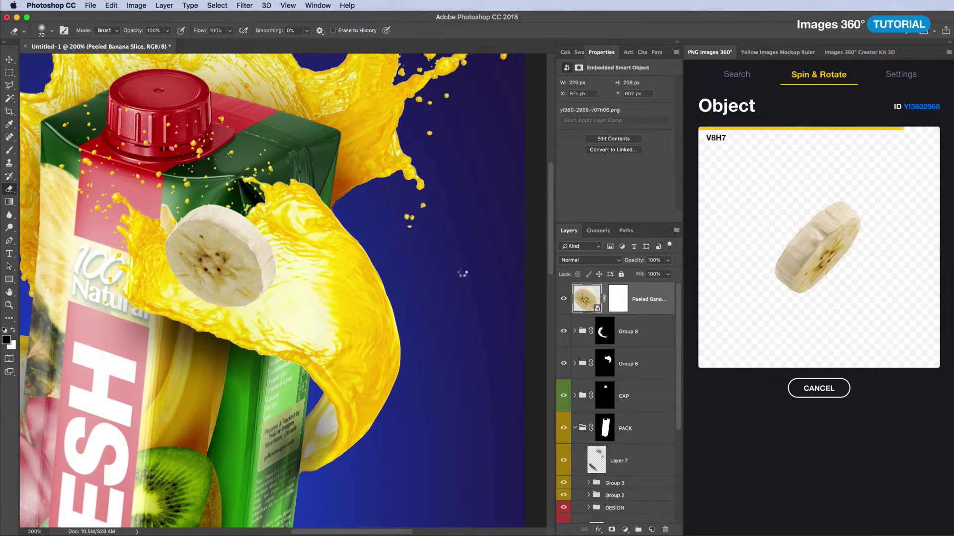
{"action": "mouse_move", "coordinate": [395, 212]}
{"action": "left_mouse_down"}
{"action": "mouse_move", "coordinate": [406, 221]}
{"action": "mouse_move", "coordinate": [388, 256]}
{"action": "left_mouse_up"}
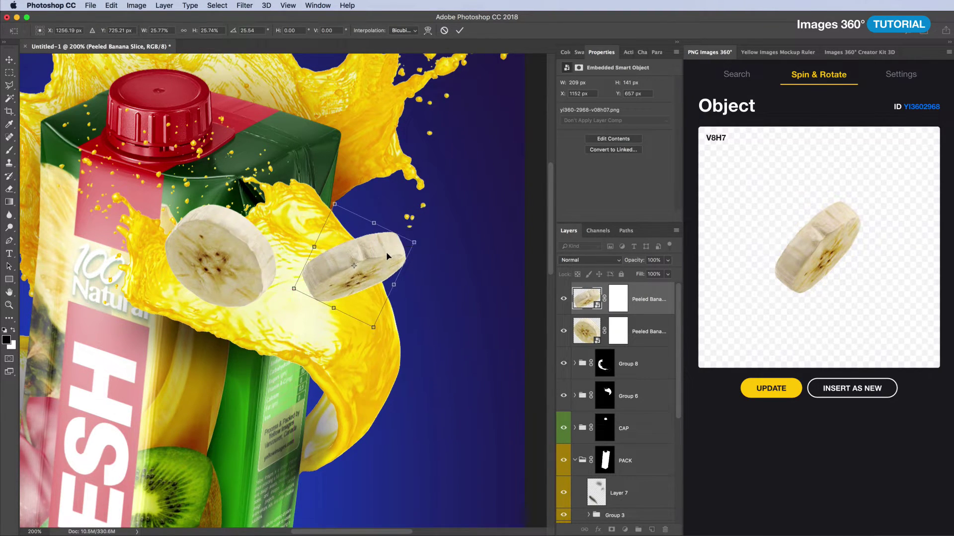
{"action": "key", "text": "Return"}
{"action": "key", "text": "e"}
- Update a slice to the V3H4 angle, scale it to about 23% and rotate it to about -38°
{"action": "left_click_drag", "start_coordinate": [820, 254], "coordinate": [808, 242]}
{"action": "left_click", "coordinate": [817, 388]}
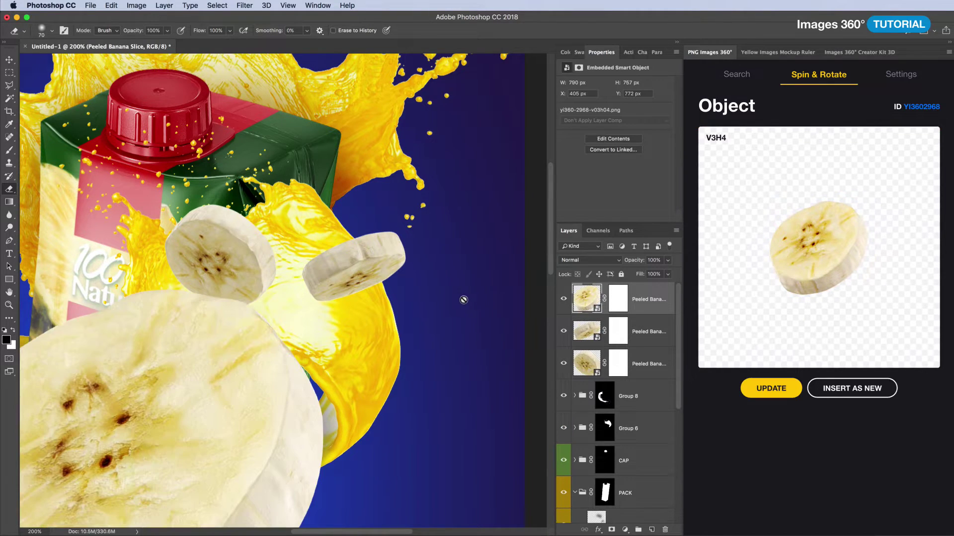
{"action": "key", "text": "super+t"}
{"action": "mouse_move", "coordinate": [323, 288]}
{"action": "left_mouse_down"}
{"action": "mouse_move", "coordinate": [231, 389]}
{"action": "mouse_move", "coordinate": [421, 353]}
{"action": "left_mouse_up"}
{"action": "mouse_move", "coordinate": [419, 292]}
{"action": "left_mouse_down"}
{"action": "mouse_move", "coordinate": [400, 300]}
{"action": "mouse_move", "coordinate": [433, 318]}
{"action": "left_mouse_up"}
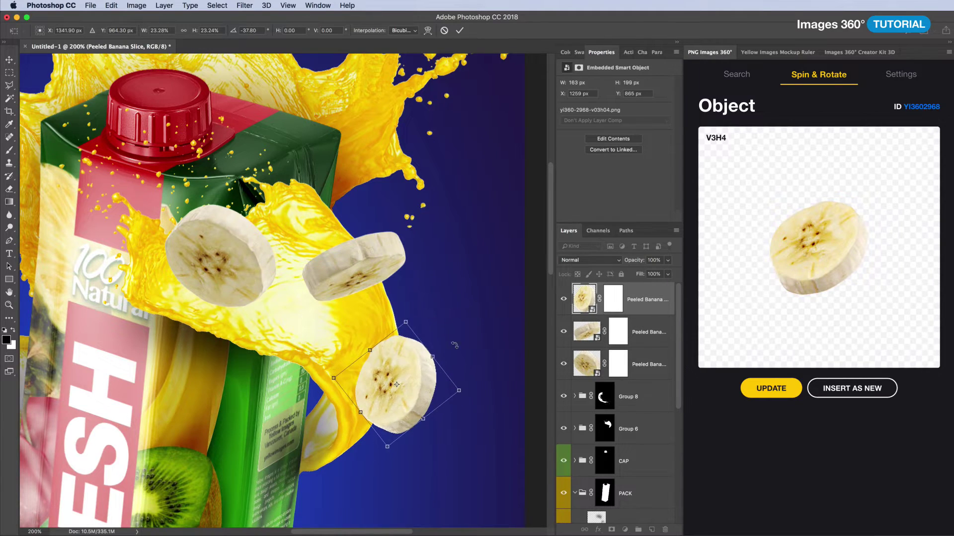
{"action": "left_click_drag", "start_coordinate": [407, 355], "coordinate": [412, 369]}
{"action": "key", "text": "Return"}
{"action": "key", "text": "e"}
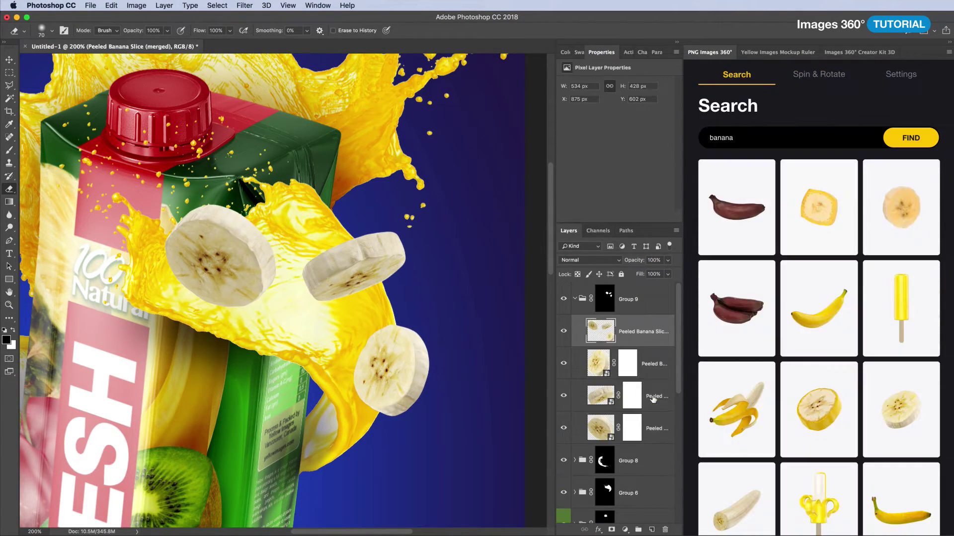
- Add a new Soft Light layer and dab dark shading over the banana slice
{"action": "key", "text": "ctrl+shift+n"}
{"action": "key", "text": "Return"}
{"action": "scroll", "coordinate": [241, 309], "scroll_direction": "up", "scroll_amount": 2}
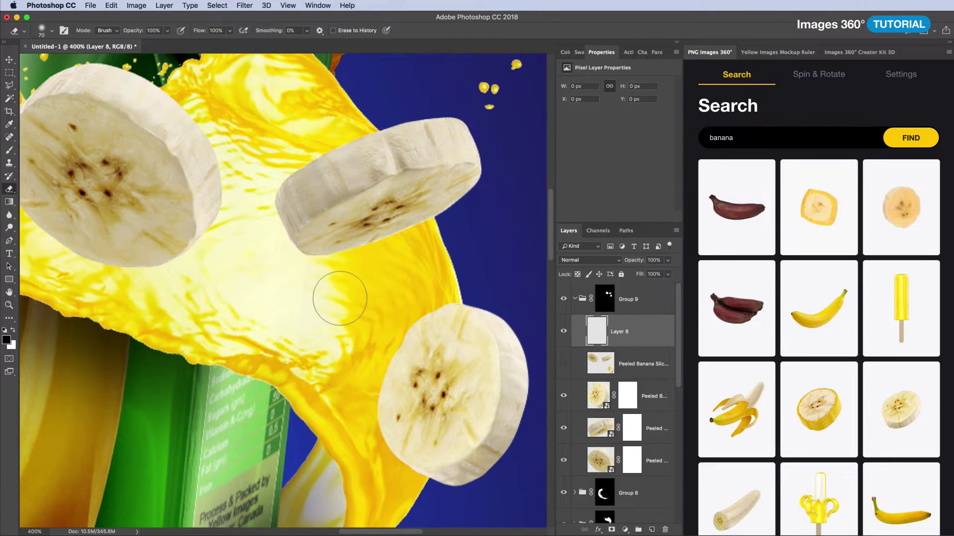
{"action": "scroll", "coordinate": [340, 298], "scroll_direction": "down", "scroll_amount": 3}
{"action": "left_click", "coordinate": [590, 260]}
{"action": "left_click", "coordinate": [579, 395]}
{"action": "key", "text": "b"}
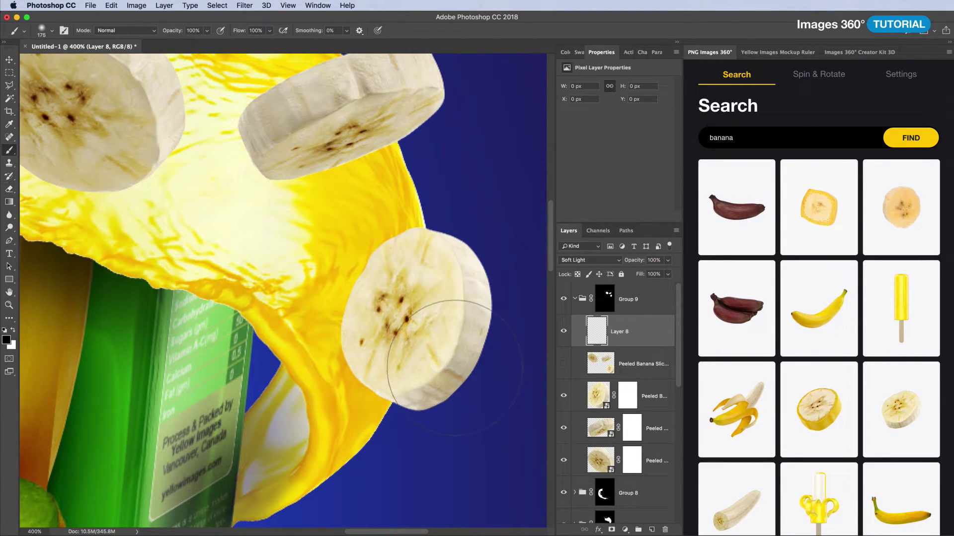
{"action": "left_click", "coordinate": [454, 368]}
- Refine the dark shading above the slice and paint shadow onto the middle slice's rim
{"action": "key", "text": "e"}
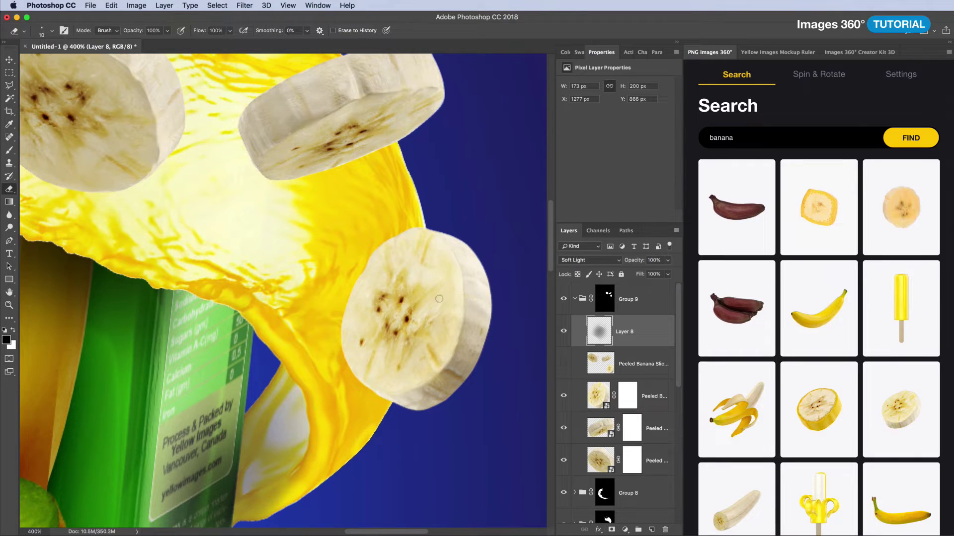
{"action": "left_click_drag", "start_coordinate": [439, 299], "coordinate": [390, 377]}
{"action": "key", "text": "b"}
{"action": "left_click_drag", "start_coordinate": [434, 257], "coordinate": [441, 226]}
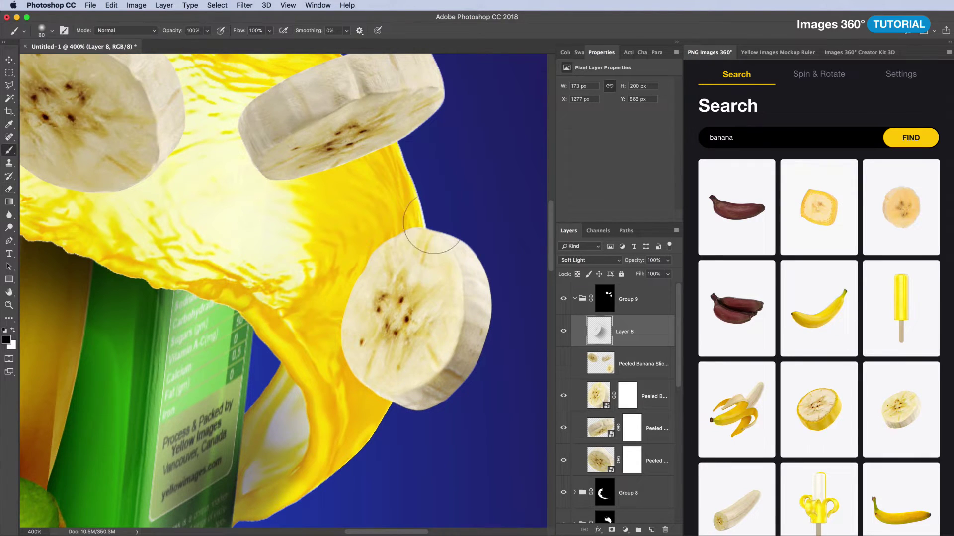
{"action": "key", "text": "e"}
{"action": "left_click_drag", "start_coordinate": [274, 229], "coordinate": [304, 363]}
{"action": "key", "text": "b"}
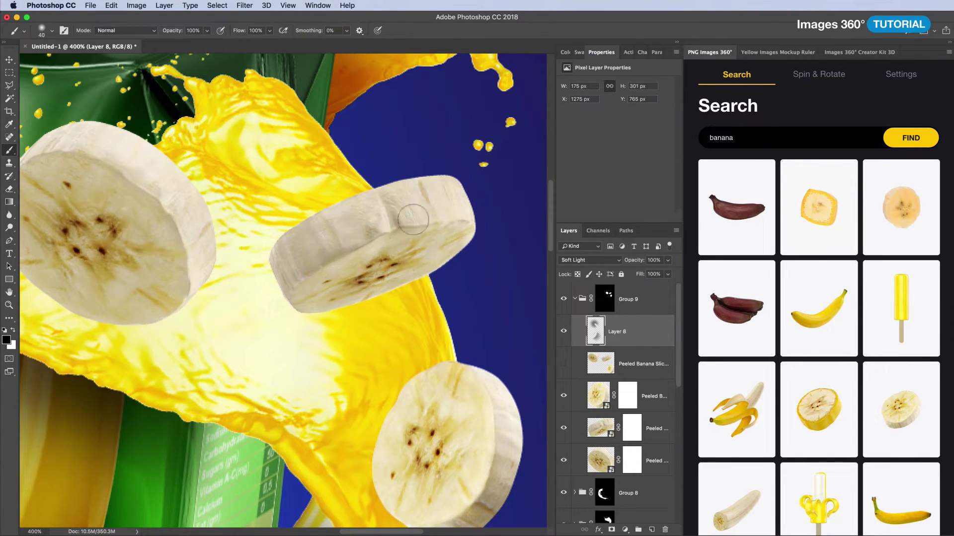
{"action": "mouse_move", "coordinate": [412, 219]}
{"action": "left_mouse_down"}
{"action": "mouse_move", "coordinate": [293, 278]}
{"action": "mouse_move", "coordinate": [342, 248]}
{"action": "left_mouse_up"}
{"action": "key", "text": "e"}
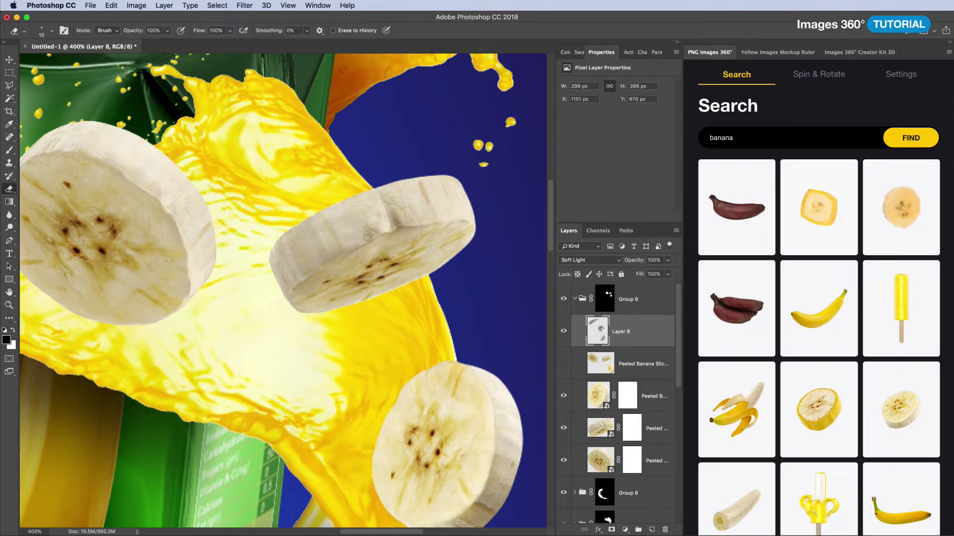
{"action": "key", "text": "b"}
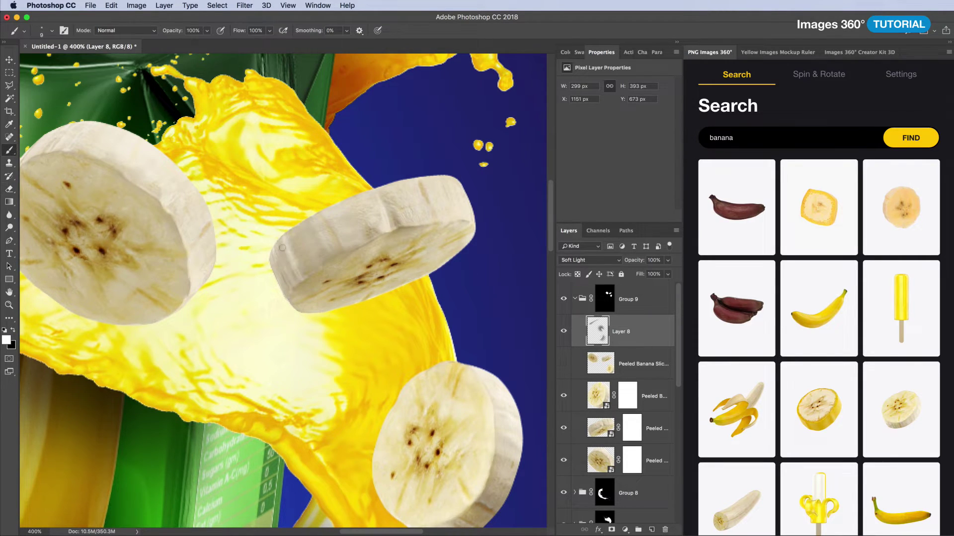
- On a new layer, paint a yellow glow under the middle slice and across the splash
{"action": "key", "text": "ctrl+shift+alt+n"}
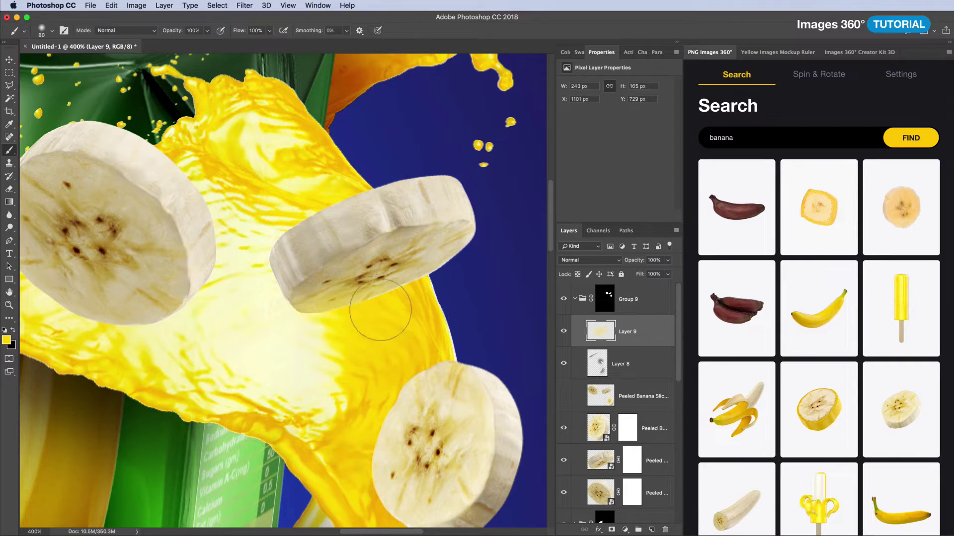
{"action": "left_click_drag", "start_coordinate": [387, 298], "coordinate": [308, 347]}
{"action": "left_click_drag", "start_coordinate": [486, 360], "coordinate": [464, 223]}
{"action": "key", "text": "e"}
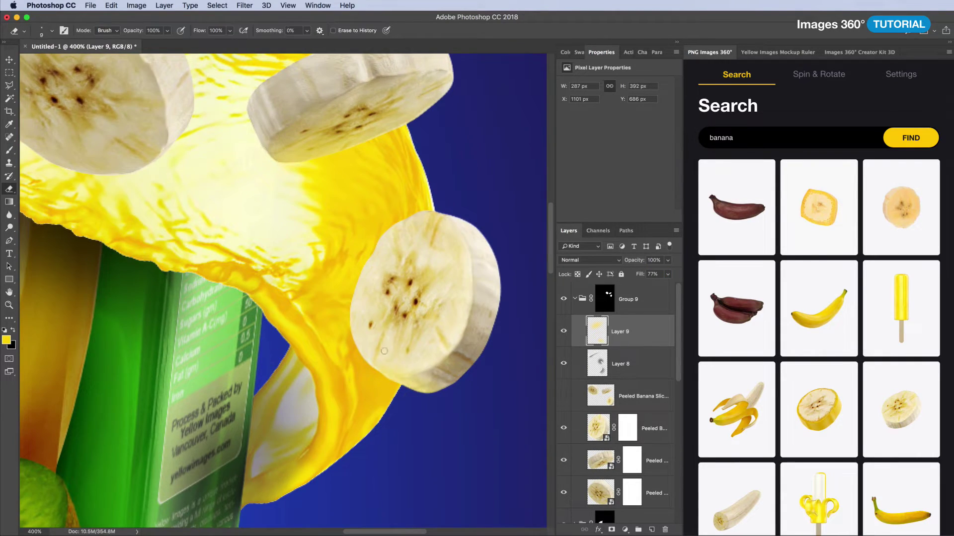
{"action": "key", "text": "b"}
{"action": "left_click_drag", "start_coordinate": [405, 277], "coordinate": [319, 266]}
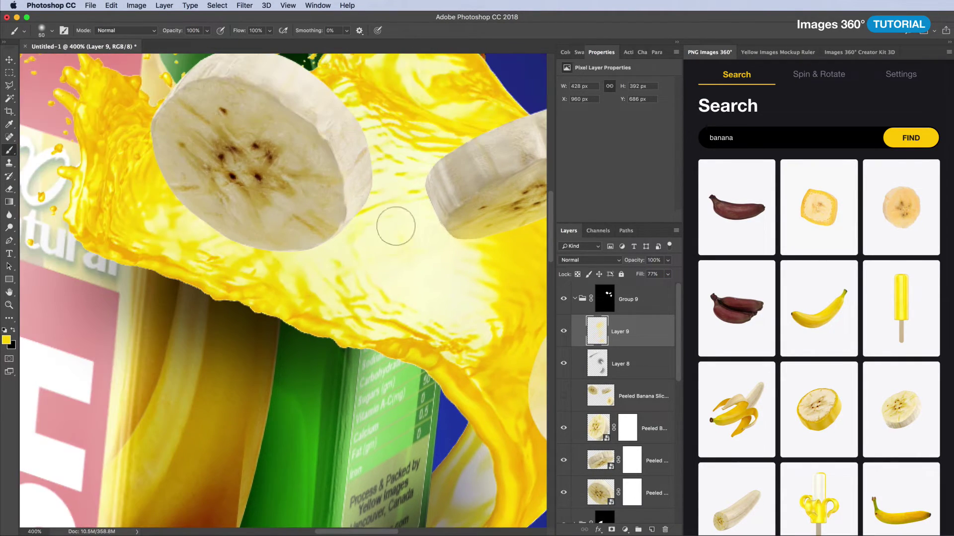
- Lighten Layer 8's shading along the slice's upper rim and add a Color Balance shift toward yellow (-19)
{"action": "left_click", "coordinate": [621, 364]}
{"action": "key", "text": "d"}
{"action": "key", "text": "e"}
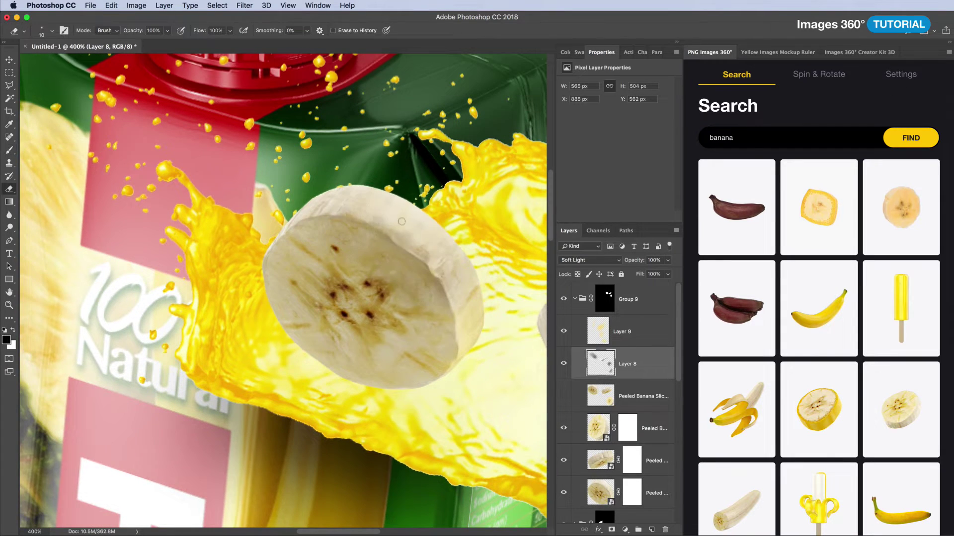
{"action": "left_click_drag", "start_coordinate": [436, 247], "coordinate": [320, 209]}
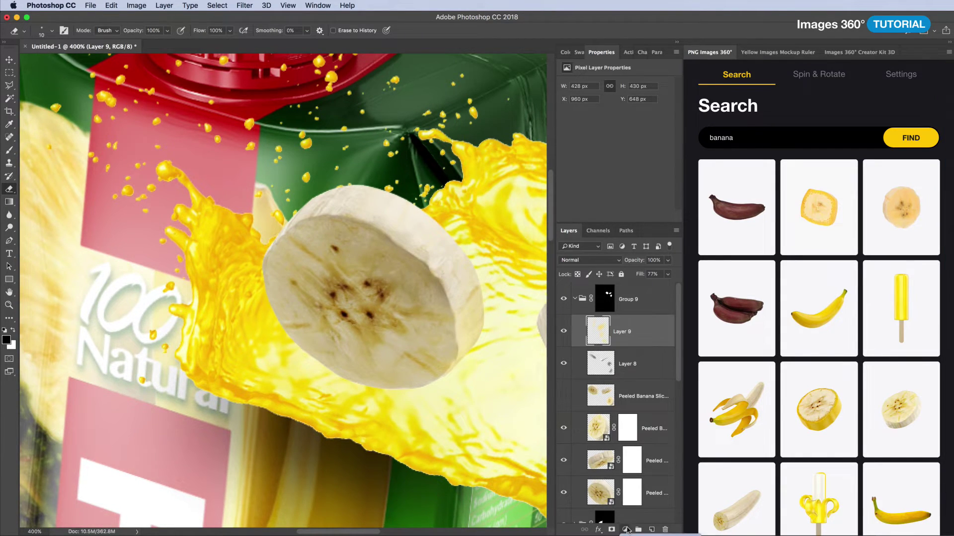
{"action": "left_click", "coordinate": [625, 529]}
{"action": "left_click_drag", "start_coordinate": [602, 139], "coordinate": [592, 142]}
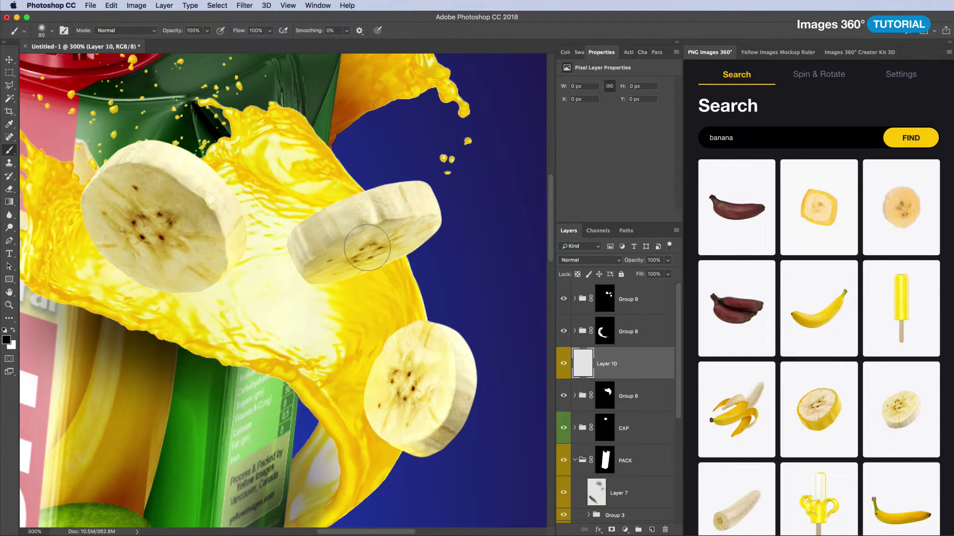
- Move Layer 10 into Group 6 and paint an orange stroke blended as Linear Burn at 83% fill
{"action": "left_click_drag", "start_coordinate": [612, 462], "coordinate": [621, 370]}
{"action": "left_click", "coordinate": [6, 340]}
{"action": "left_click", "coordinate": [144, 304]}
{"action": "key", "text": "Return"}
{"action": "key", "text": "bracketleft"}
{"action": "key", "text": "bracketleft"}
{"action": "key", "text": "bracketleft"}
{"action": "key", "text": "bracketleft"}
{"action": "key", "text": "bracketleft"}
{"action": "key", "text": "bracketleft"}
{"action": "left_click_drag", "start_coordinate": [145, 304], "coordinate": [173, 340]}
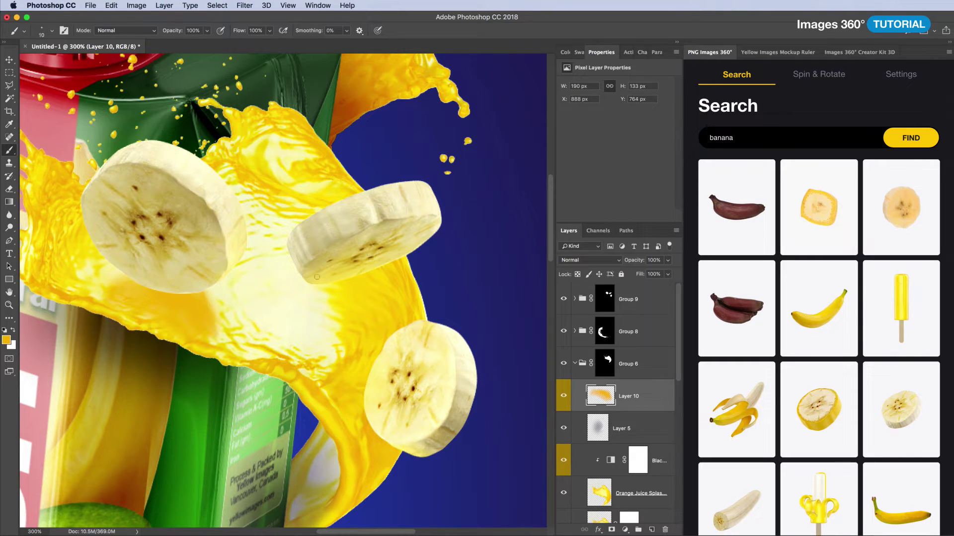
{"action": "key", "text": "shift+alt+a"}
- Paint more orange shading along the splash and erase the excess
{"action": "key", "text": "e"}
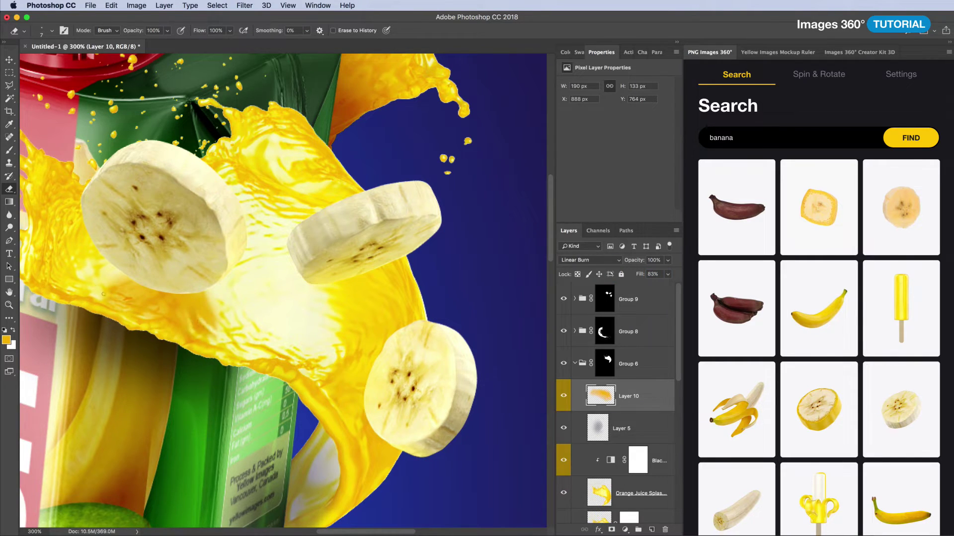
{"action": "key", "text": "b"}
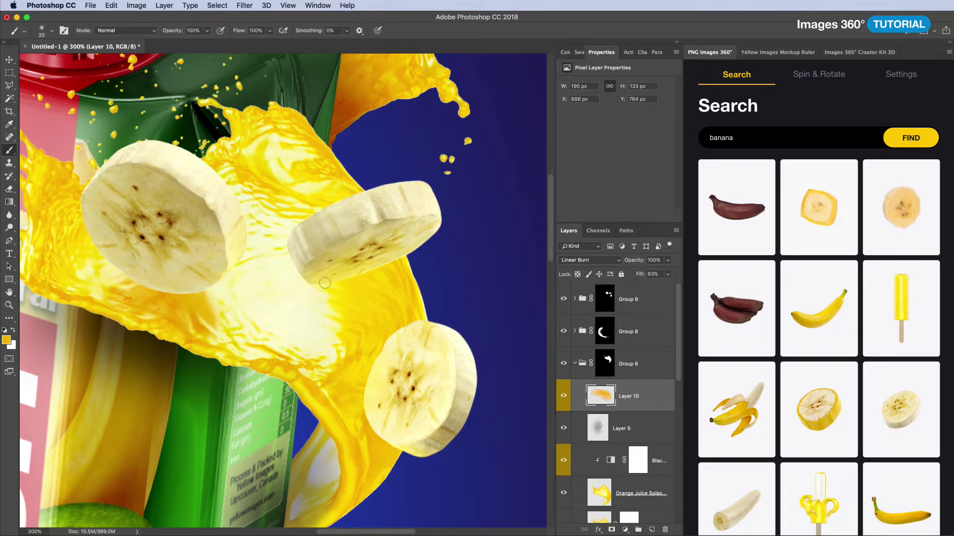
{"action": "left_click_drag", "start_coordinate": [324, 283], "coordinate": [288, 298]}
{"action": "key", "text": "e"}
{"action": "left_click_drag", "start_coordinate": [348, 298], "coordinate": [267, 299]}
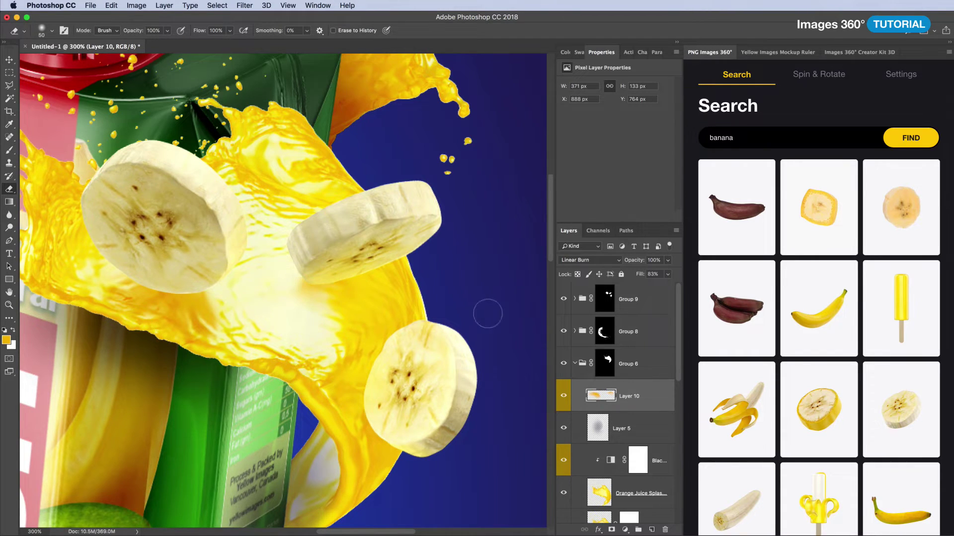
- Place the Peeled Banana Slice copy lower left, colorized darker orange-yellow in Multiply mode
{"action": "left_click", "coordinate": [434, 405], "text": "super"}
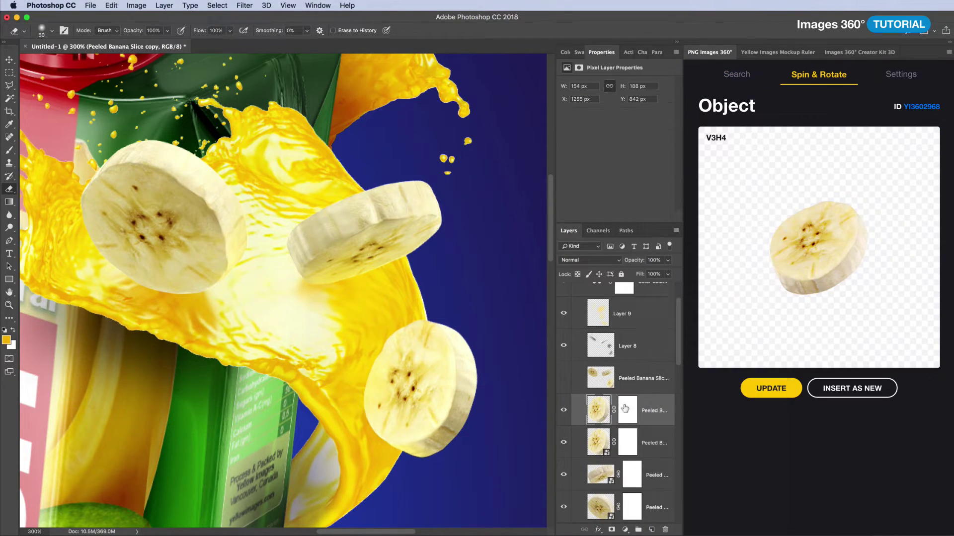
{"action": "left_click_drag", "start_coordinate": [434, 404], "coordinate": [337, 428]}
{"action": "key", "text": "super+bracketleft"}
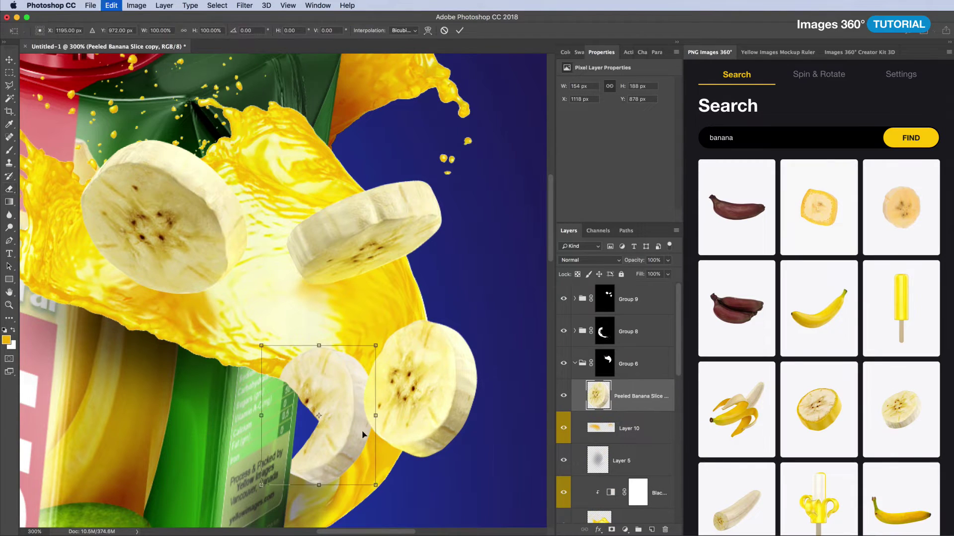
{"action": "key", "text": "super+u"}
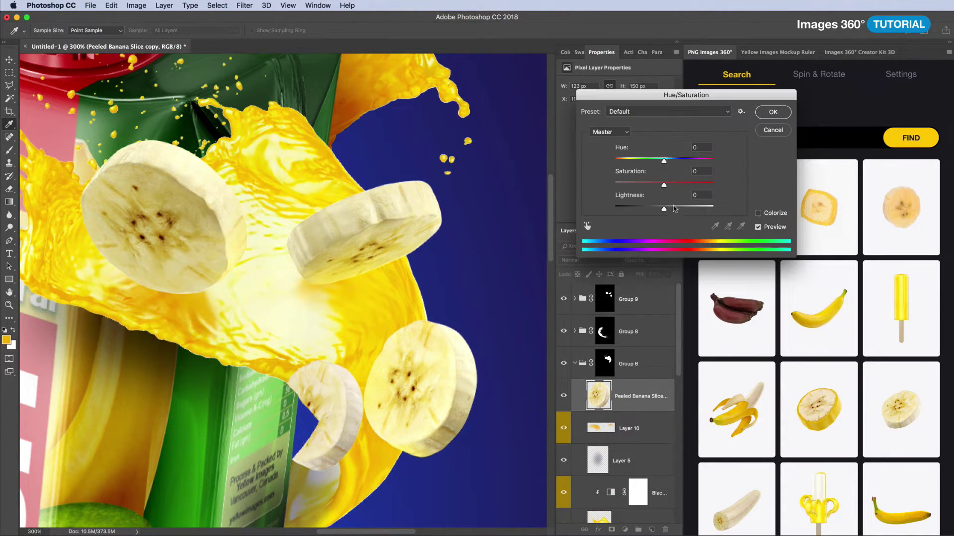
{"action": "mouse_move", "coordinate": [658, 185]}
{"action": "left_mouse_down"}
{"action": "mouse_move", "coordinate": [696, 185]}
{"action": "mouse_move", "coordinate": [656, 210]}
{"action": "left_mouse_up"}
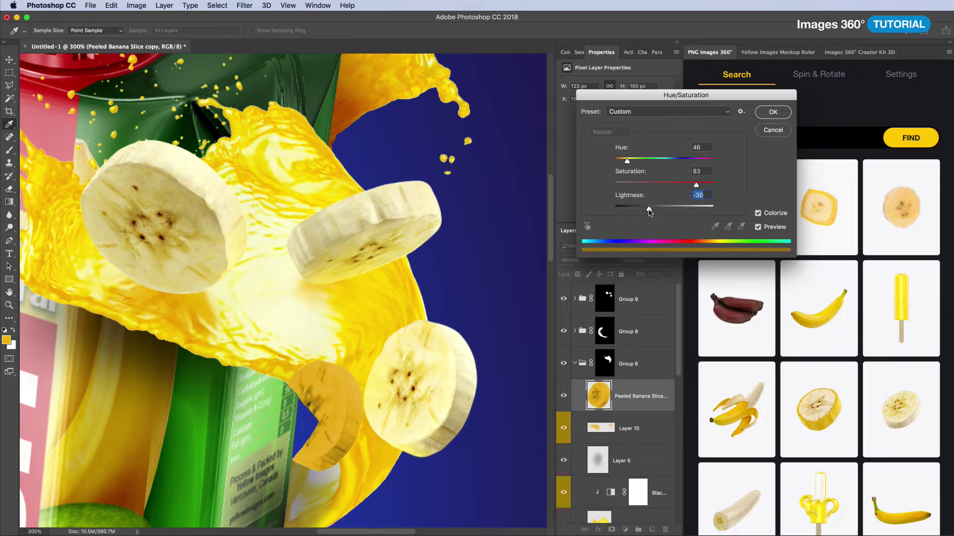
{"action": "key", "text": "Return"}
{"action": "key", "text": "e"}
{"action": "left_click", "coordinate": [589, 260]}
- Motion-blur the slice copy, collapse the banana group and zoom in on the carton
{"action": "left_click", "coordinate": [596, 262]}
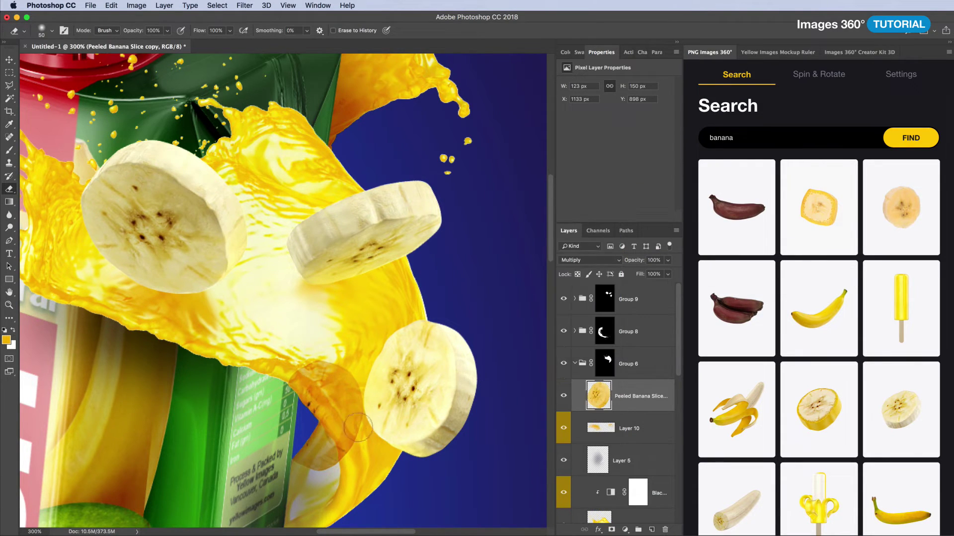
{"action": "left_click", "coordinate": [244, 5]}
{"action": "left_click", "coordinate": [402, 180]}
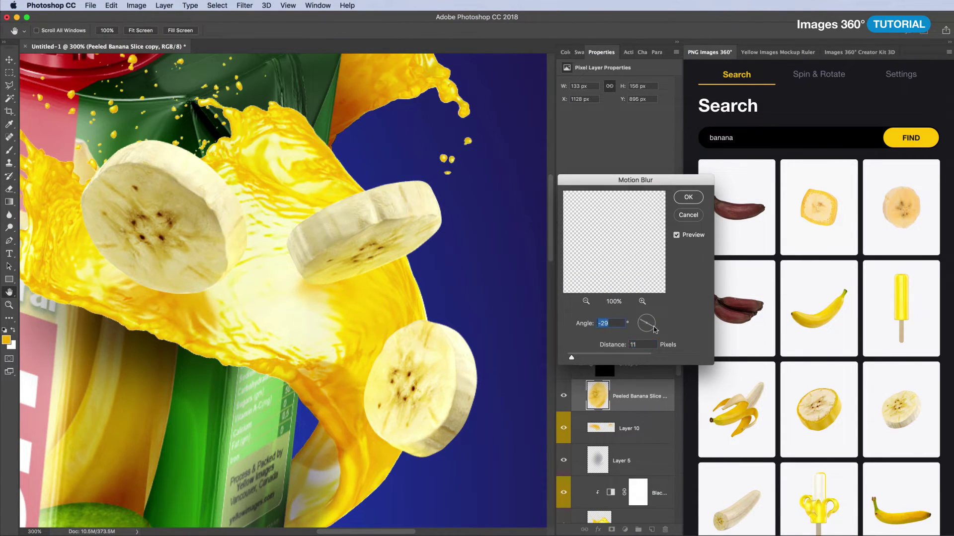
{"action": "key", "text": "Return"}
{"action": "key", "text": "ctrl+0"}
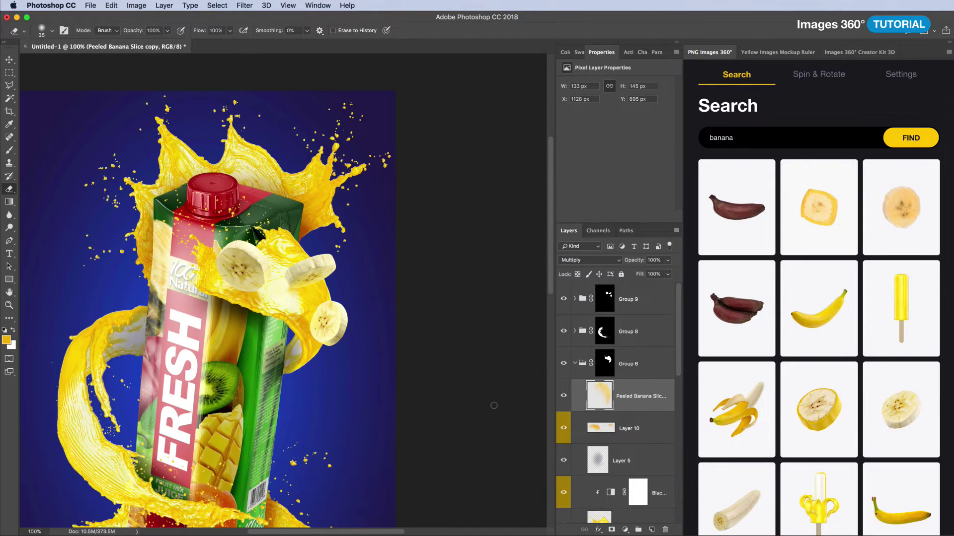
{"action": "left_click", "coordinate": [574, 363]}
{"action": "key", "text": "ctrl+plus"}
- Search 'kiwi' in Images 360 and insert the bright kiwi slice into the document
{"action": "double_click", "coordinate": [721, 138]}
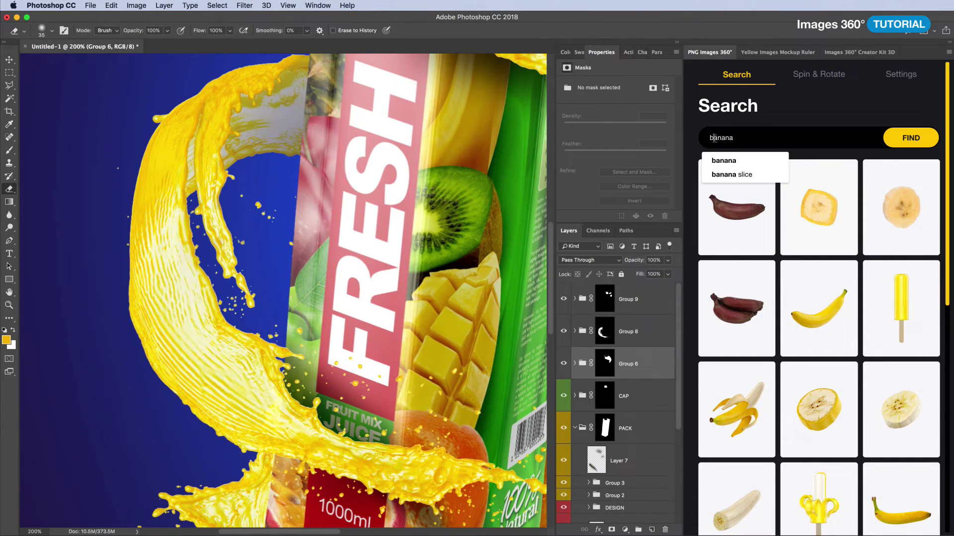
{"action": "key", "text": "BackSpace"}
{"action": "type", "text": "kiwi"}
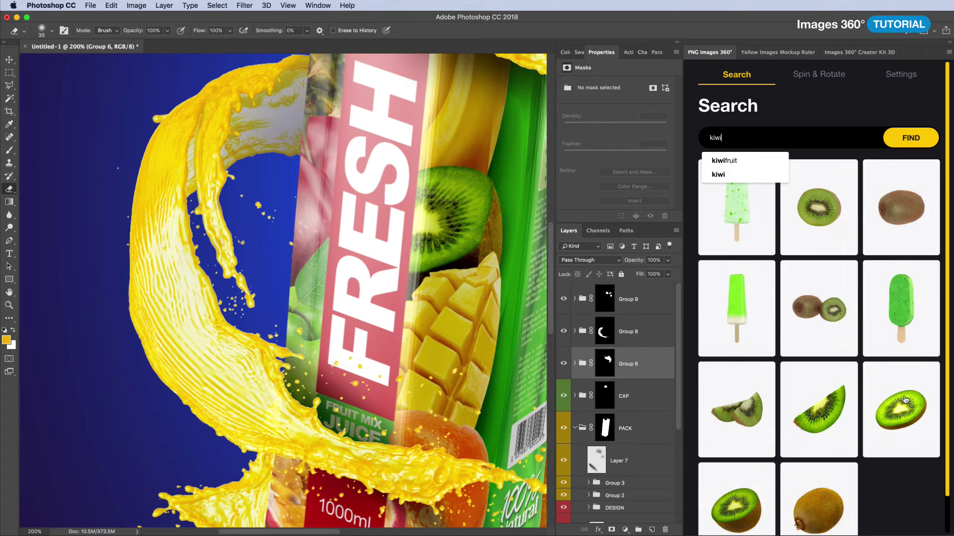
{"action": "left_click", "coordinate": [905, 401]}
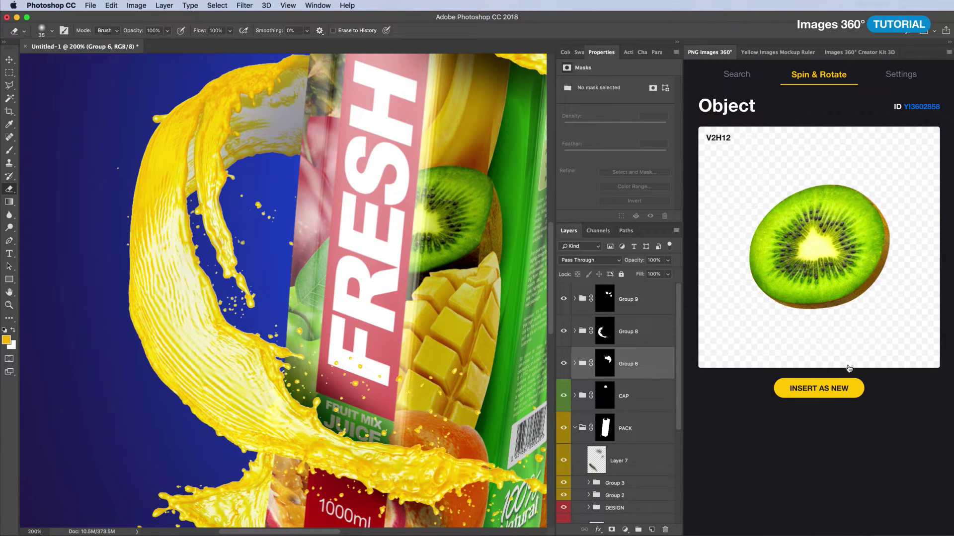
{"action": "left_click", "coordinate": [837, 394]}
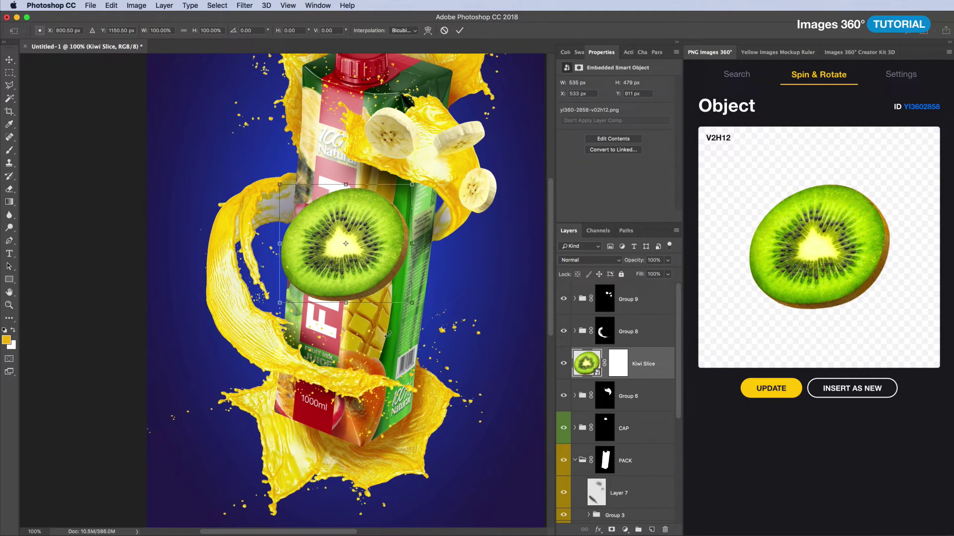
- Rotate the kiwi slice into the splash at the carton's base, then insert a side-angled kiwi layer
{"action": "mouse_move", "coordinate": [396, 325]}
{"action": "left_mouse_down"}
{"action": "mouse_move", "coordinate": [318, 336]}
{"action": "mouse_move", "coordinate": [293, 324]}
{"action": "left_mouse_up"}
{"action": "left_click_drag", "start_coordinate": [333, 254], "coordinate": [301, 380]}
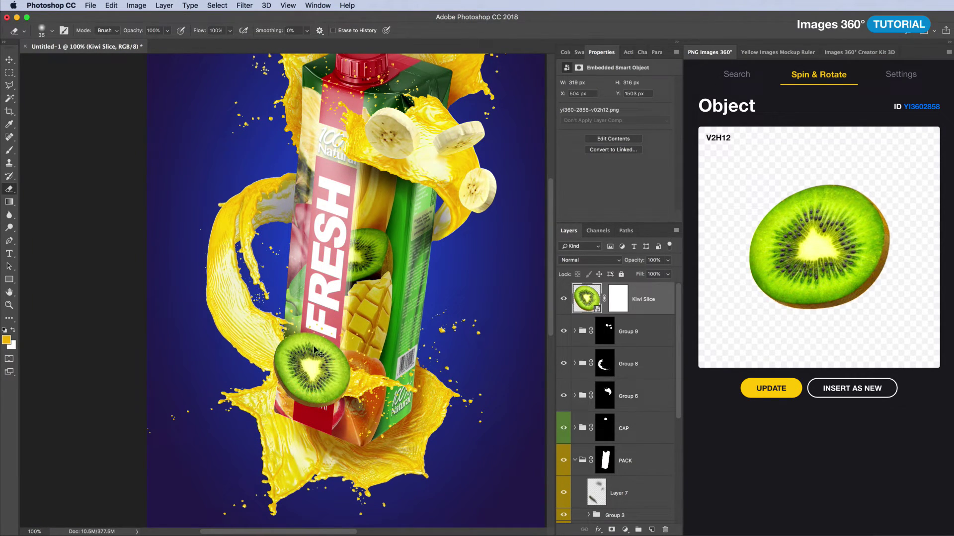
{"action": "mouse_move", "coordinate": [314, 350]}
{"action": "left_mouse_down"}
{"action": "mouse_move", "coordinate": [292, 404]}
{"action": "mouse_move", "coordinate": [303, 391]}
{"action": "left_mouse_up"}
{"action": "left_click_drag", "start_coordinate": [820, 264], "coordinate": [786, 239]}
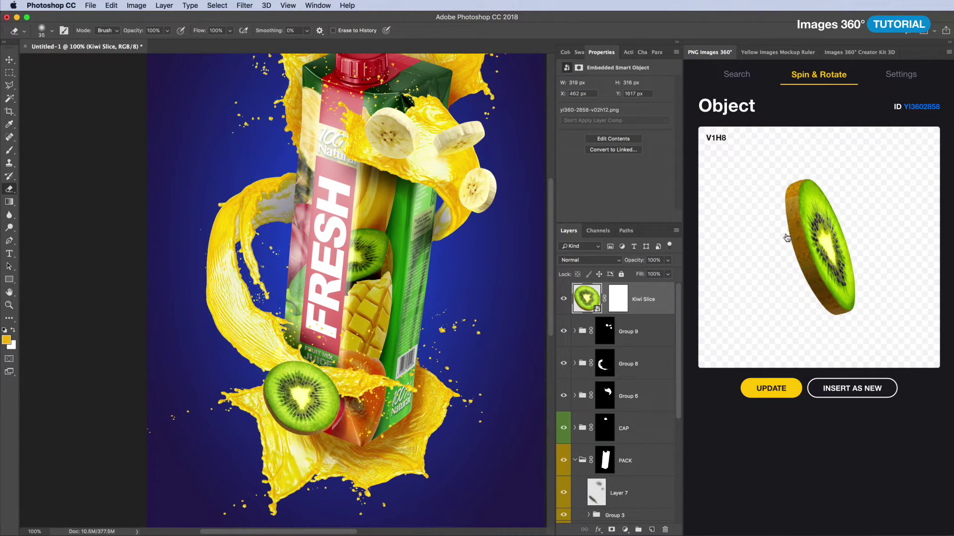
{"action": "left_click", "coordinate": [832, 392]}
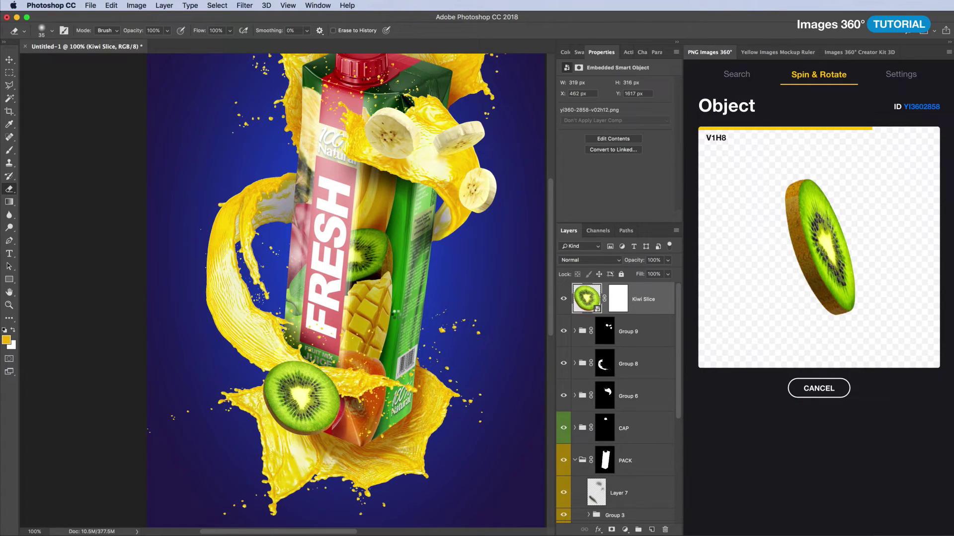
- Rotate, shrink and place the second kiwi slice on the left juice swirl
{"action": "left_click_drag", "start_coordinate": [395, 270], "coordinate": [424, 263]}
{"action": "left_click_drag", "start_coordinate": [348, 249], "coordinate": [219, 238]}
{"action": "mouse_move", "coordinate": [249, 273]}
{"action": "left_mouse_down"}
{"action": "mouse_move", "coordinate": [259, 264]}
{"action": "mouse_move", "coordinate": [228, 258]}
{"action": "left_mouse_up"}
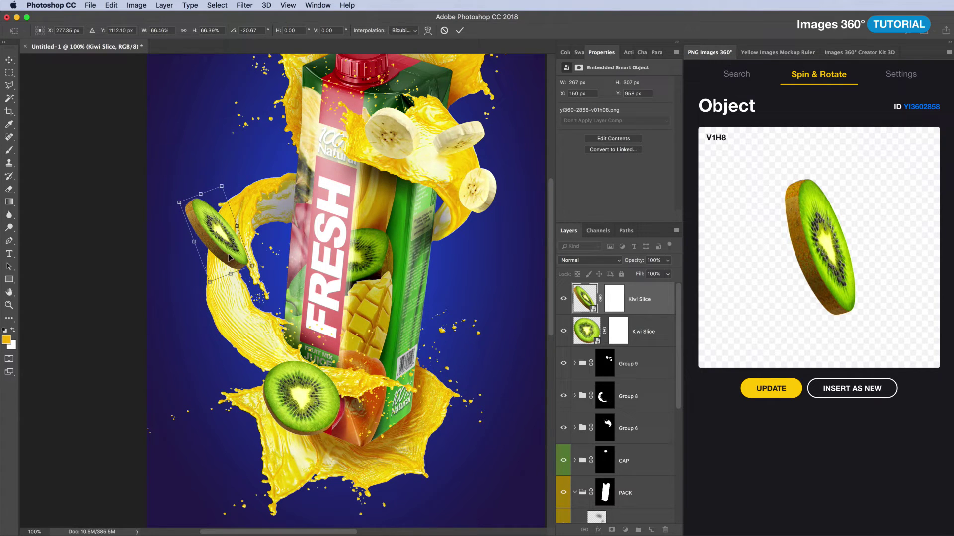
{"action": "scroll", "coordinate": [229, 257], "scroll_direction": "up", "scroll_amount": 2}
{"action": "scroll", "coordinate": [281, 306], "scroll_direction": "up", "scroll_amount": 2}
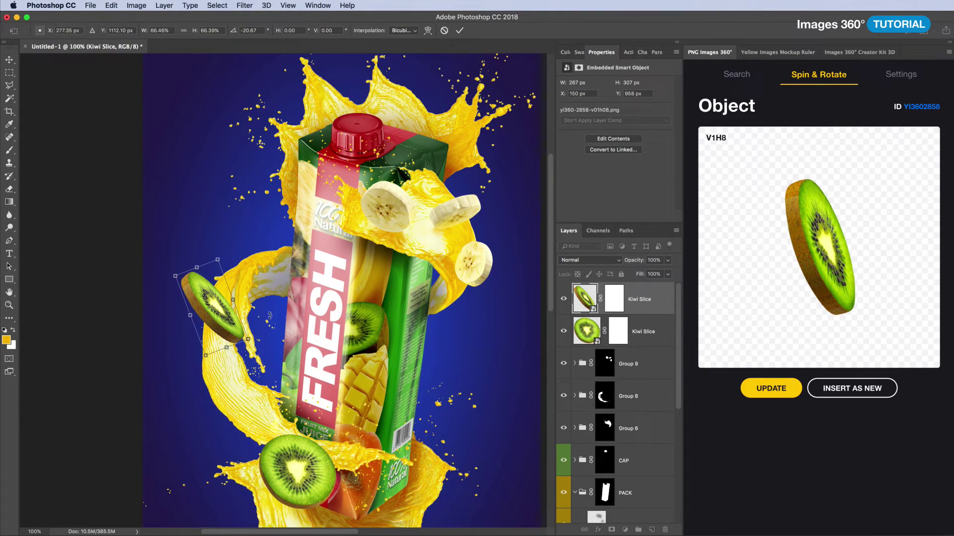
{"action": "left_click_drag", "start_coordinate": [175, 276], "coordinate": [194, 248]}
{"action": "key", "text": "Return"}
{"action": "key", "text": "e"}
{"action": "left_click_drag", "start_coordinate": [222, 294], "coordinate": [214, 282]}
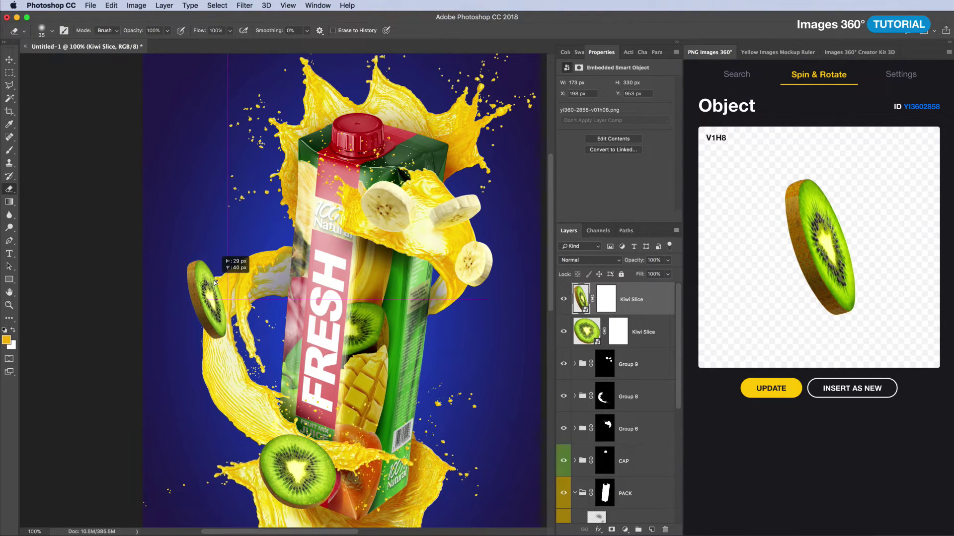
- Add a flatter third kiwi slice at about 60% on the lower-left swirl, then group all three slices
{"action": "mouse_move", "coordinate": [815, 201]}
{"action": "left_mouse_down"}
{"action": "mouse_move", "coordinate": [791, 223]}
{"action": "mouse_move", "coordinate": [798, 227]}
{"action": "left_mouse_up"}
{"action": "left_click", "coordinate": [867, 395]}
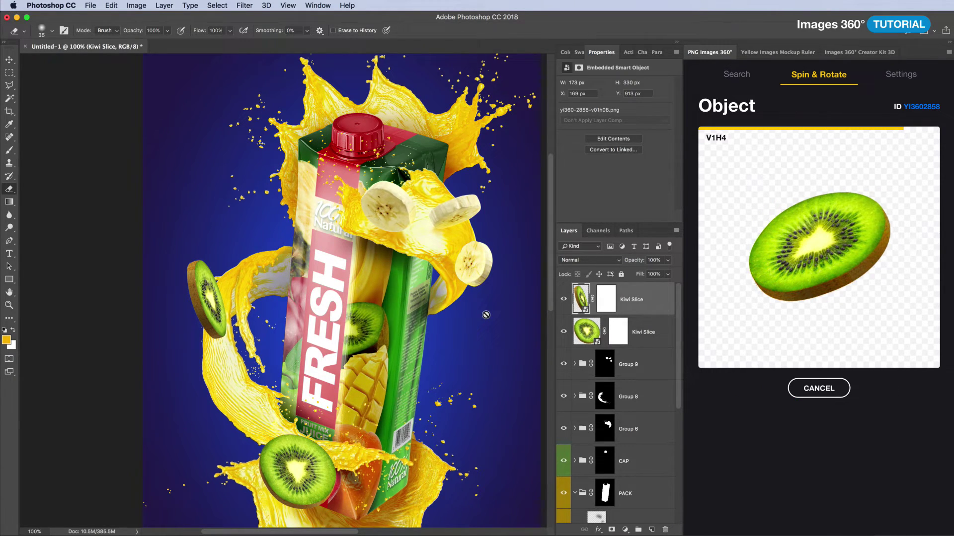
{"action": "left_click_drag", "start_coordinate": [409, 263], "coordinate": [382, 284]}
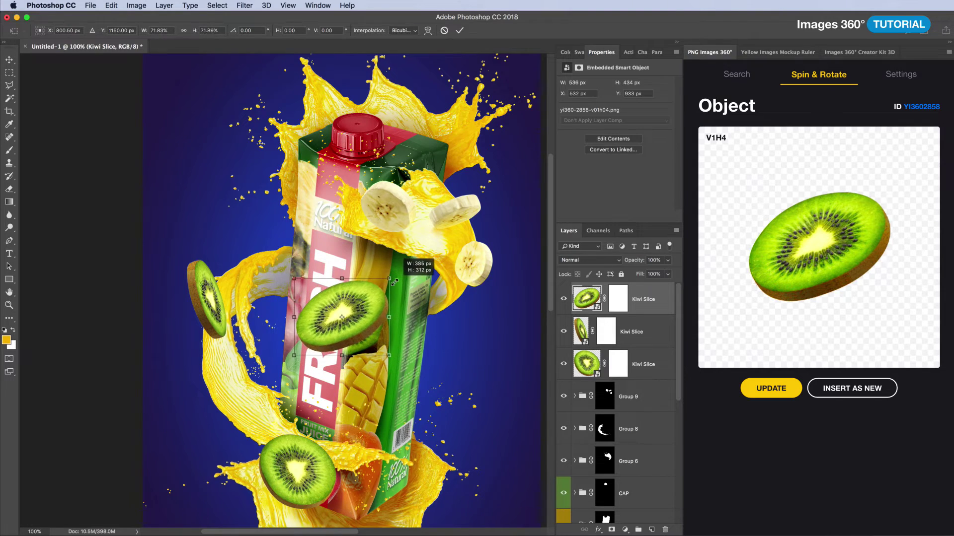
{"action": "mouse_move", "coordinate": [390, 355]}
{"action": "left_mouse_down"}
{"action": "mouse_move", "coordinate": [366, 310]}
{"action": "mouse_move", "coordinate": [243, 384]}
{"action": "left_mouse_up"}
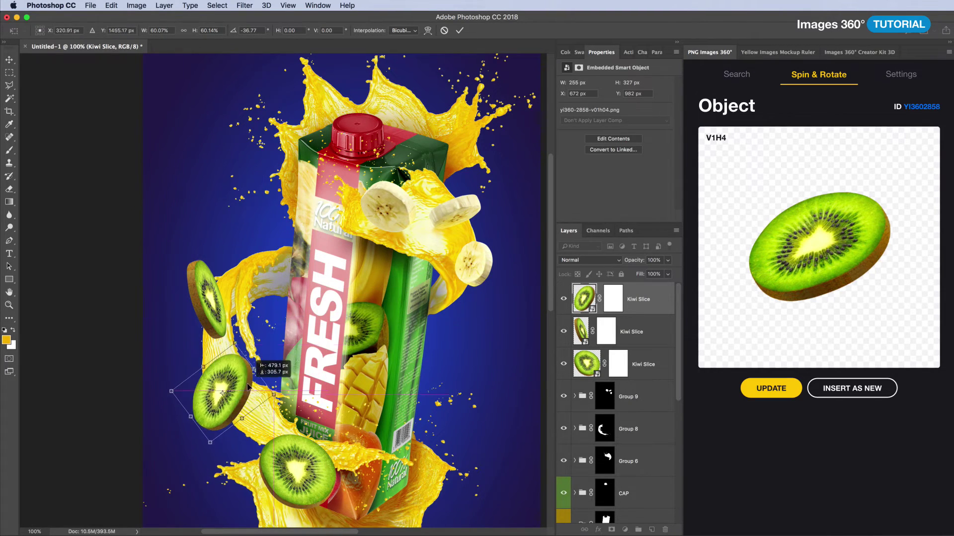
{"action": "key", "text": "Return"}
{"action": "key", "text": "e"}
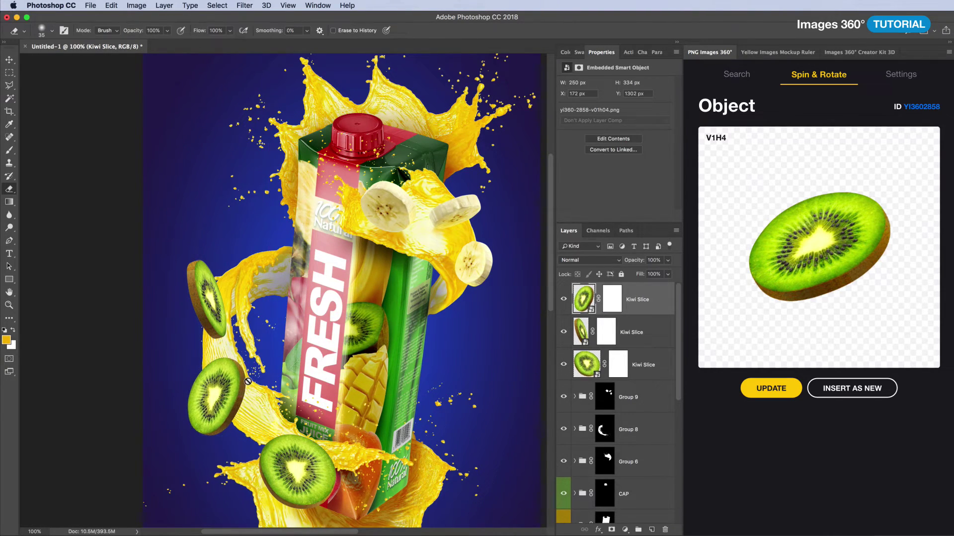
{"action": "left_click", "coordinate": [635, 364]}
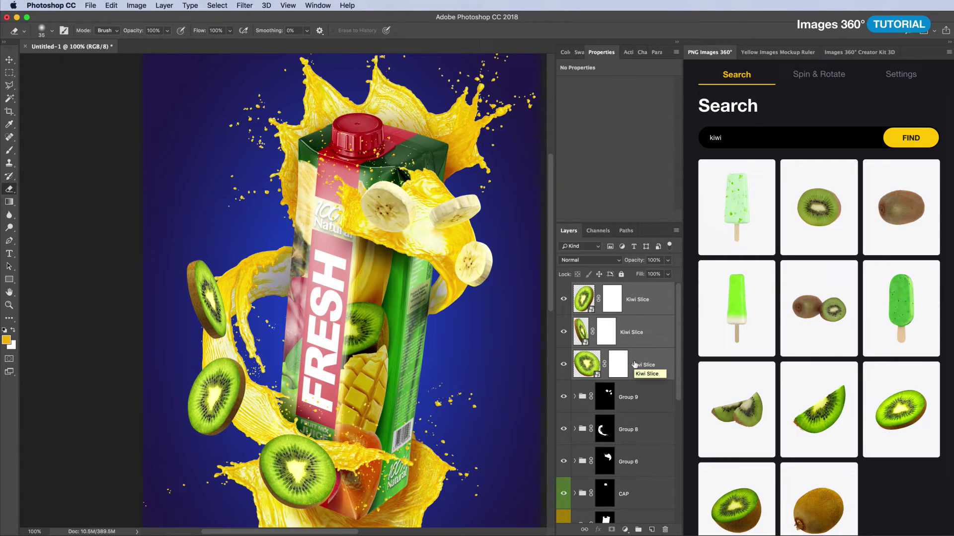
{"action": "key", "text": "ctrl+g"}
- Copy Group 9's mask onto the kiwi group and paint an orange shadow beside the kiwi
{"action": "left_click_drag", "start_coordinate": [599, 416], "coordinate": [604, 293]}
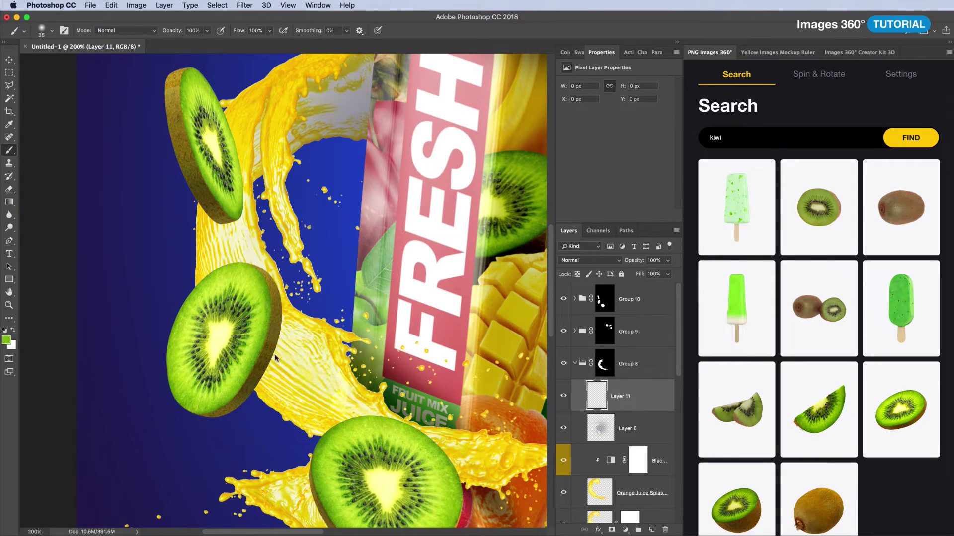
{"action": "left_click", "coordinate": [586, 187]}
{"action": "key", "text": "Return"}
{"action": "left_click_drag", "start_coordinate": [298, 308], "coordinate": [290, 403]}
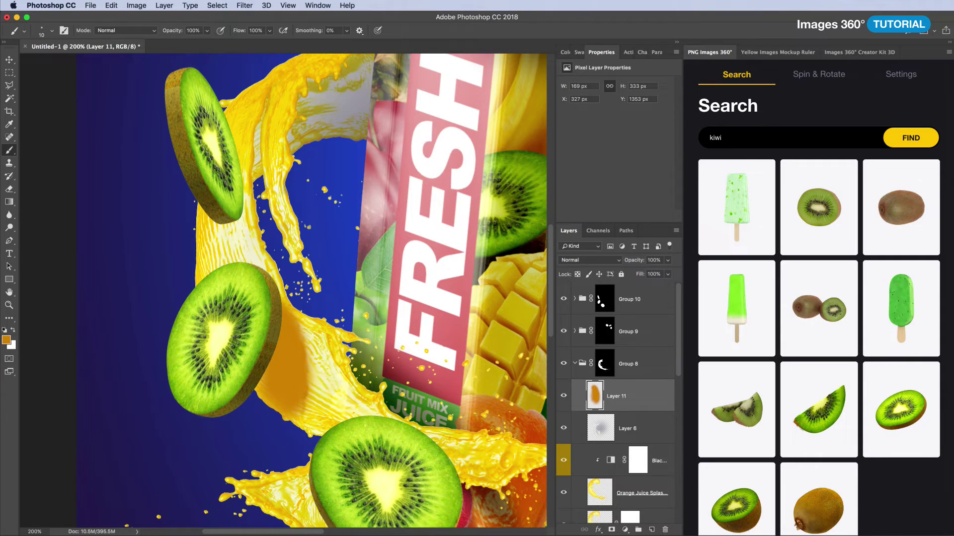
- Set Layer 11 to Linear Burn, erase part of the shadow and lower its fill to 76%
{"action": "left_click", "coordinate": [589, 260]}
{"action": "left_click", "coordinate": [576, 336]}
{"action": "key", "text": "ctrl+equal"}
{"action": "key", "text": "e"}
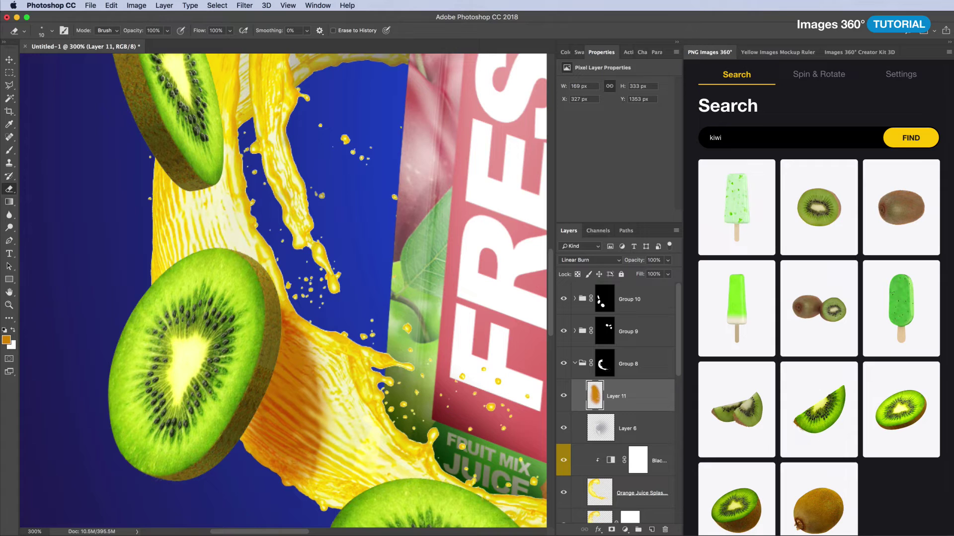
{"action": "key", "text": "bracketleft"}
{"action": "left_click_drag", "start_coordinate": [323, 411], "coordinate": [307, 432]}
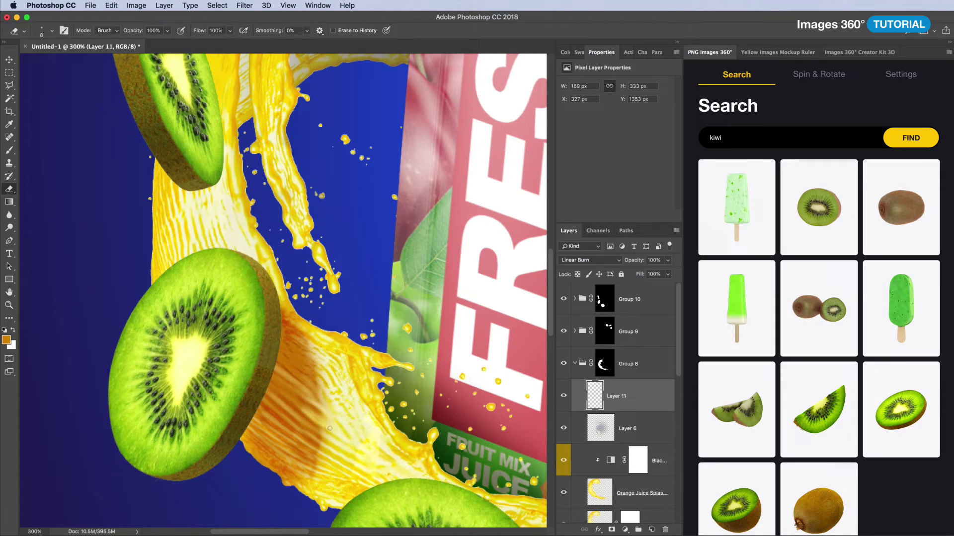
{"action": "left_click_drag", "start_coordinate": [633, 277], "coordinate": [622, 276]}
{"action": "key", "text": "super+minus"}
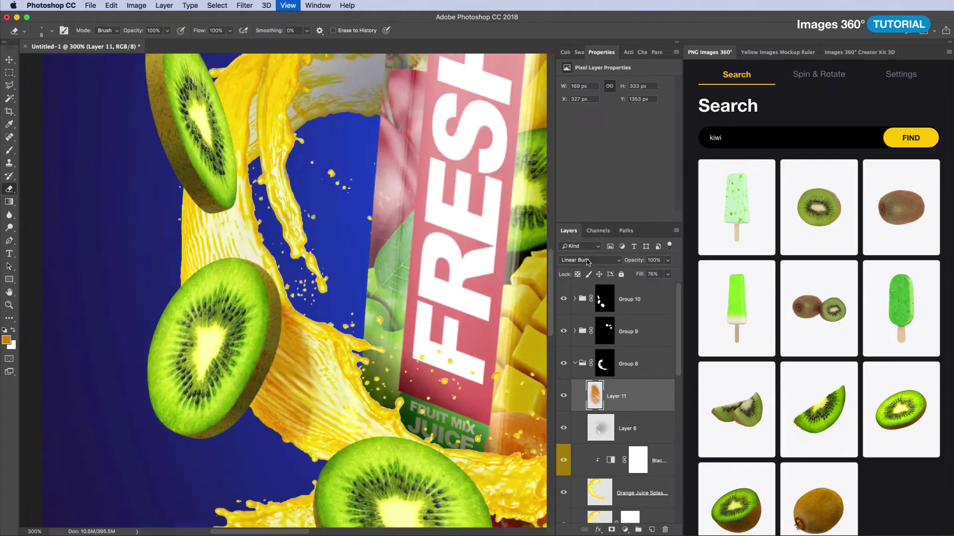
{"action": "left_click", "coordinate": [156, 149], "text": "super"}
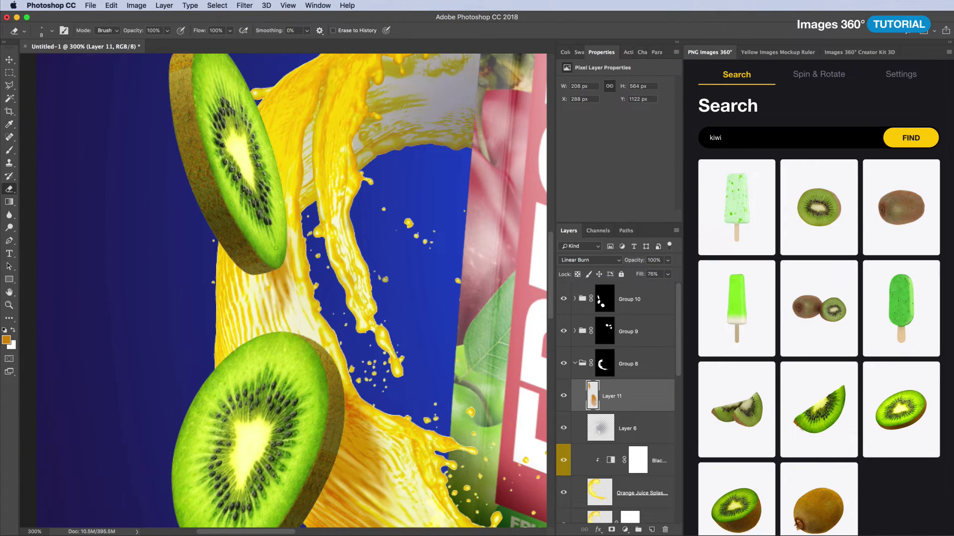
{"action": "key", "text": "super+minus"}
{"action": "key", "text": "super+minus"}
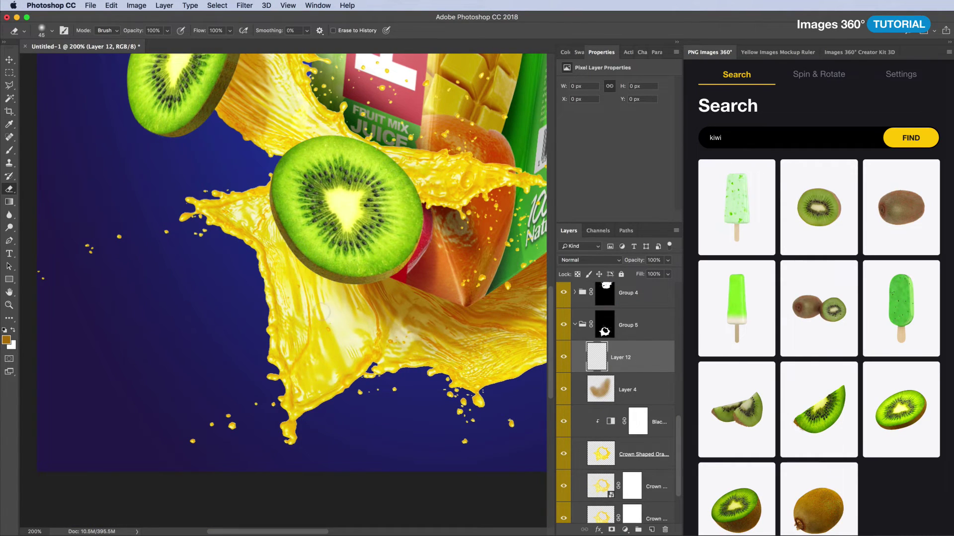
- Brush an orange shadow stroke onto Layer 12 and set it to Linear Burn
{"action": "key", "text": "b"}
{"action": "left_click_drag", "start_coordinate": [293, 239], "coordinate": [368, 343]}
{"action": "left_click", "coordinate": [589, 260]}
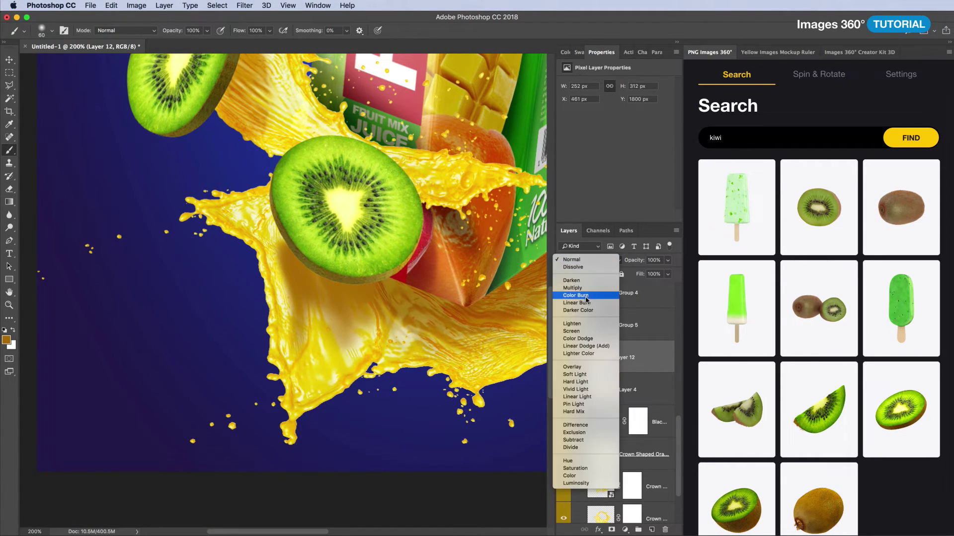
{"action": "left_click", "coordinate": [576, 302]}
{"action": "key", "text": "e"}
- Lower Layer 12's fill to 77% and erase the overlay where it covers the juice splash
{"action": "left_click_drag", "start_coordinate": [368, 283], "coordinate": [358, 367]}
{"action": "left_click_drag", "start_coordinate": [640, 274], "coordinate": [629, 280]}
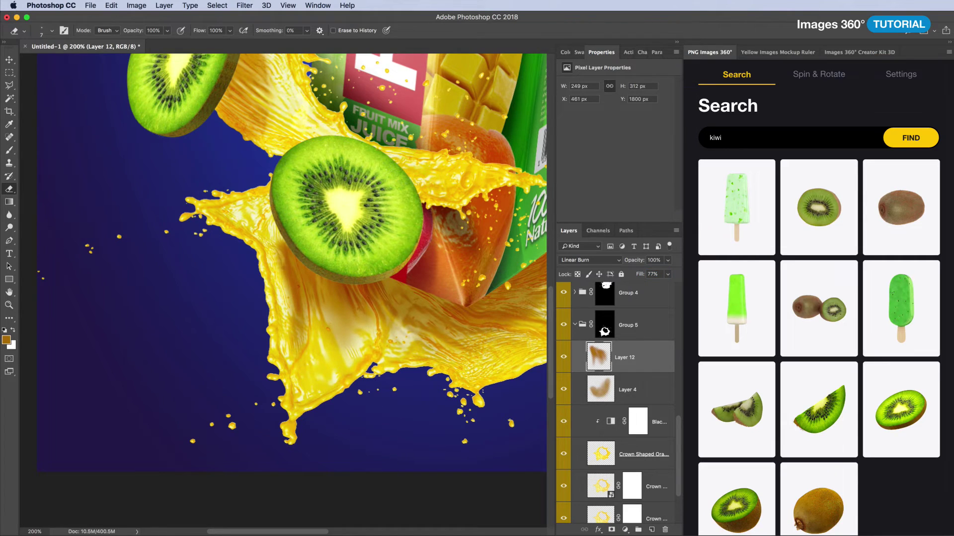
{"action": "left_click_drag", "start_coordinate": [288, 318], "coordinate": [300, 283]}
{"action": "left_click_drag", "start_coordinate": [351, 366], "coordinate": [367, 346]}
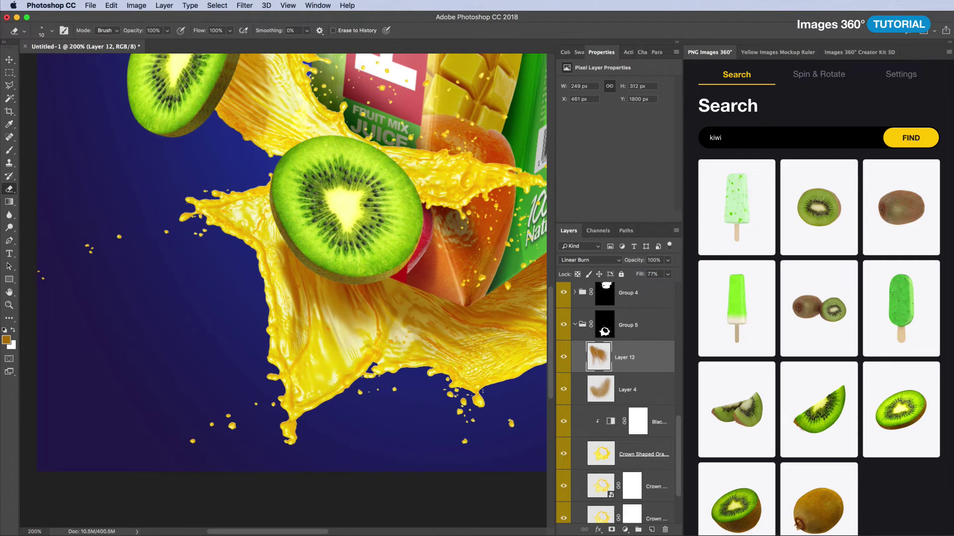
{"action": "left_click_drag", "start_coordinate": [292, 348], "coordinate": [293, 286]}
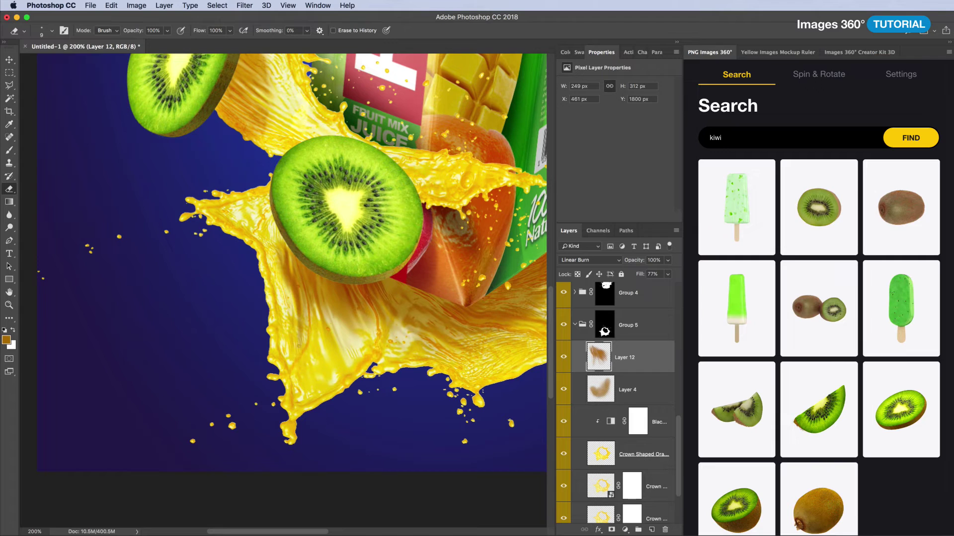
{"action": "left_click_drag", "start_coordinate": [293, 318], "coordinate": [301, 350]}
{"action": "key", "text": "ctrl+0"}
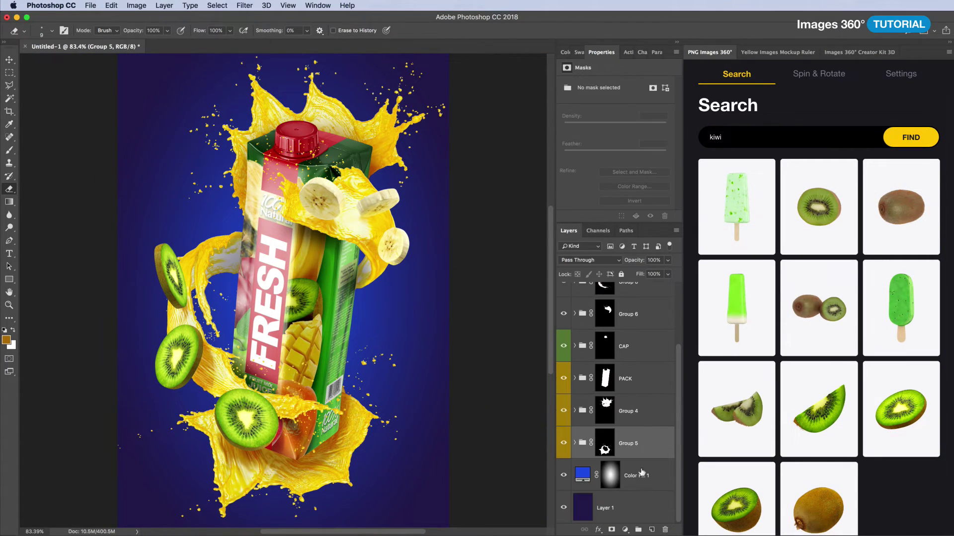
- Search Images 360 for 'abstract', place a white sculpture, and hide the carton and fruit groups
{"action": "double_click", "coordinate": [715, 138]}
{"action": "type", "text": "abs"}
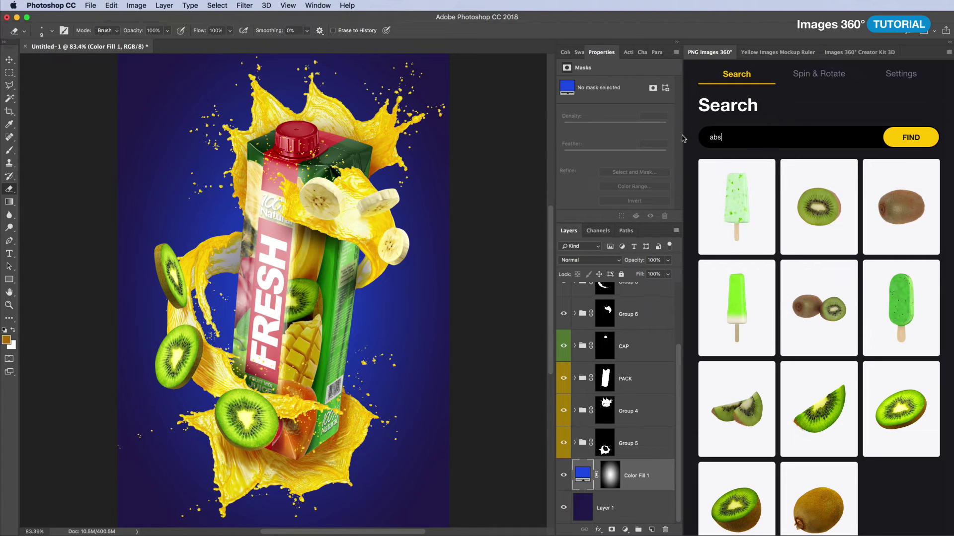
{"action": "type", "text": "tract"}
{"action": "key", "text": "Return"}
{"action": "scroll", "coordinate": [889, 398], "scroll_direction": "down", "scroll_amount": 5}
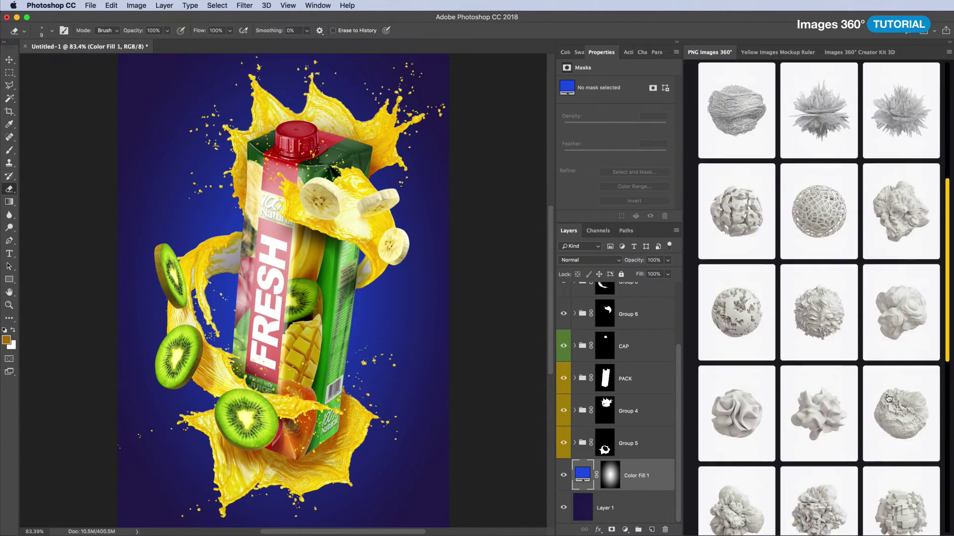
{"action": "scroll", "coordinate": [888, 398], "scroll_direction": "down", "scroll_amount": 2}
{"action": "left_click", "coordinate": [905, 335]}
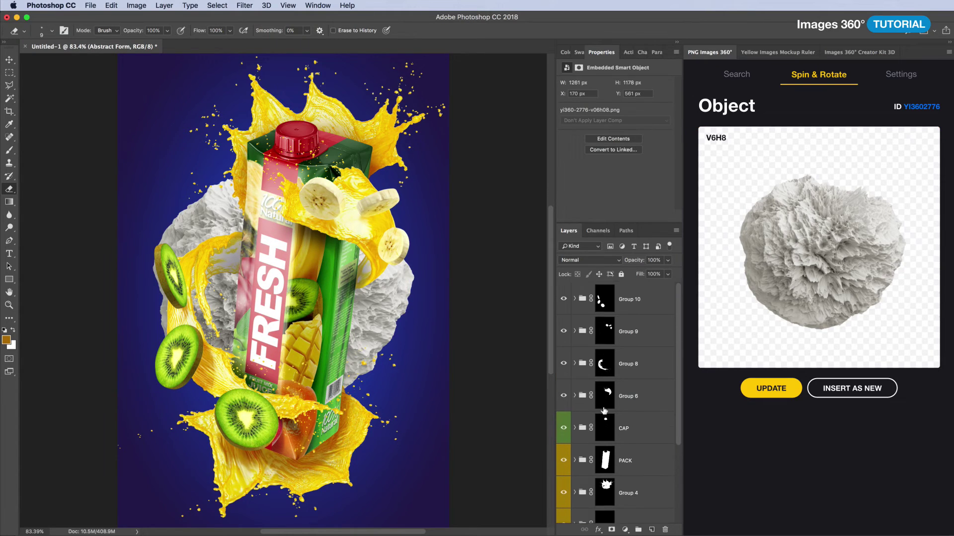
{"action": "left_click", "coordinate": [563, 481]}
{"action": "scroll", "coordinate": [616, 422], "scroll_direction": "down", "scroll_amount": 3}
- Hide Group 5 and scale the sculpture up to fill the canvas
{"action": "left_click", "coordinate": [563, 440]}
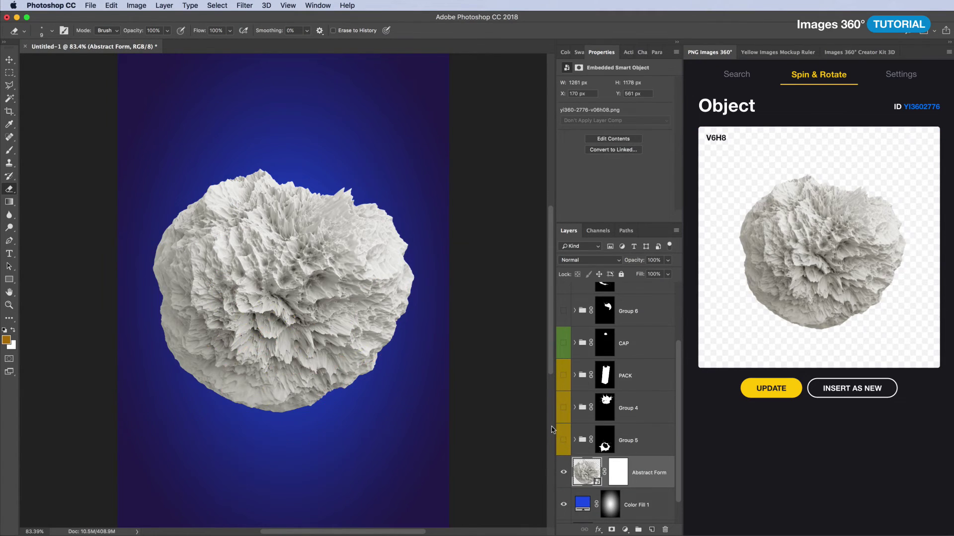
{"action": "key", "text": "ctrl+t"}
{"action": "mouse_move", "coordinate": [416, 414]}
{"action": "left_mouse_down"}
{"action": "mouse_move", "coordinate": [502, 479]}
{"action": "mouse_move", "coordinate": [329, 138]}
{"action": "left_mouse_up"}
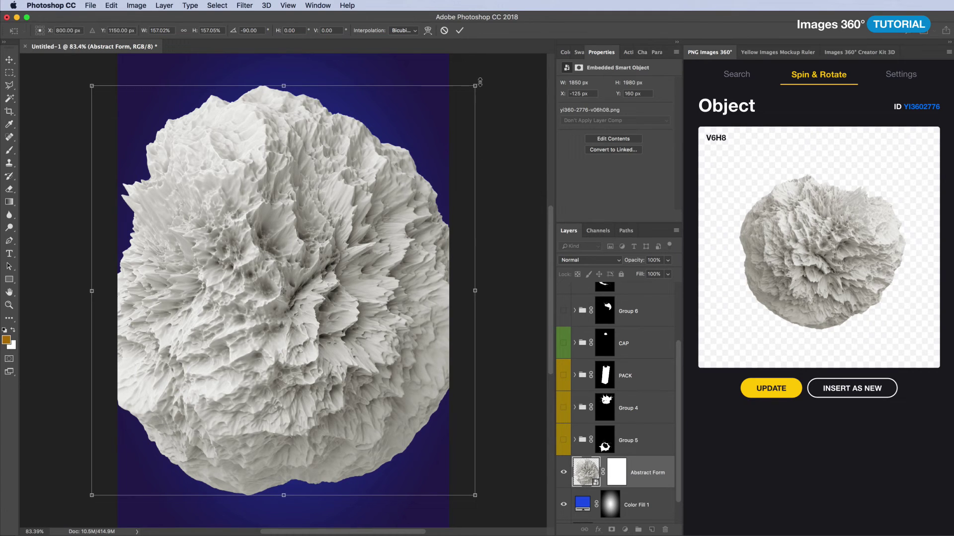
{"action": "left_click_drag", "start_coordinate": [475, 86], "coordinate": [502, 62]}
{"action": "key", "text": "Return"}
{"action": "key", "text": "e"}
- Update the sculpture to a new spun view and rotate it about 15 degrees
{"action": "left_click_drag", "start_coordinate": [808, 217], "coordinate": [783, 229]}
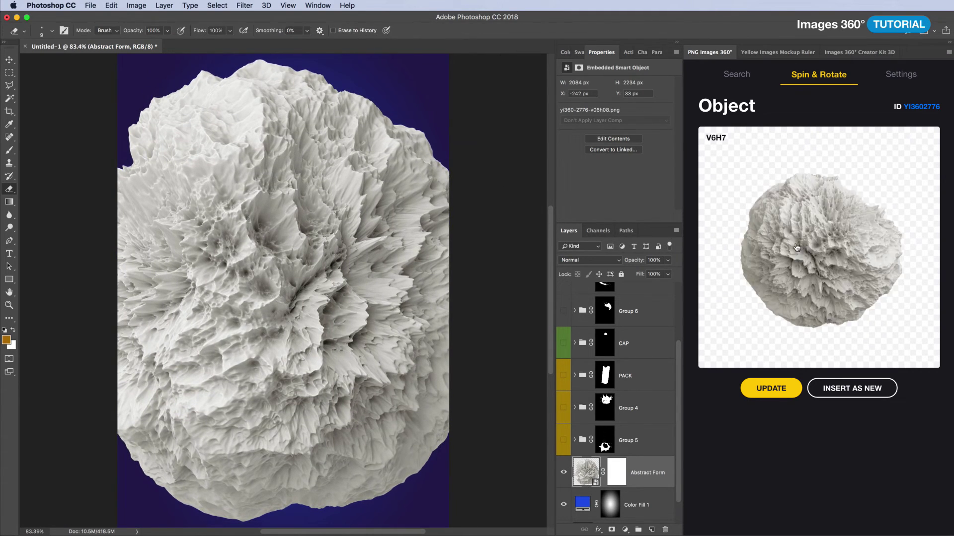
{"action": "left_click", "coordinate": [785, 389]}
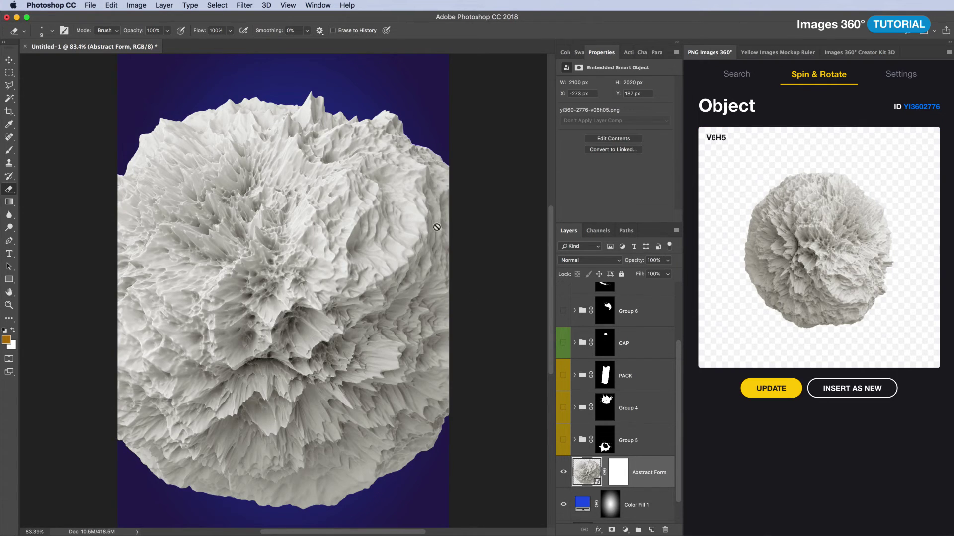
{"action": "key", "text": "ctrl+t"}
{"action": "mouse_move", "coordinate": [472, 302]}
{"action": "left_mouse_down"}
{"action": "mouse_move", "coordinate": [357, 130]}
{"action": "mouse_move", "coordinate": [326, 397]}
{"action": "left_mouse_up"}
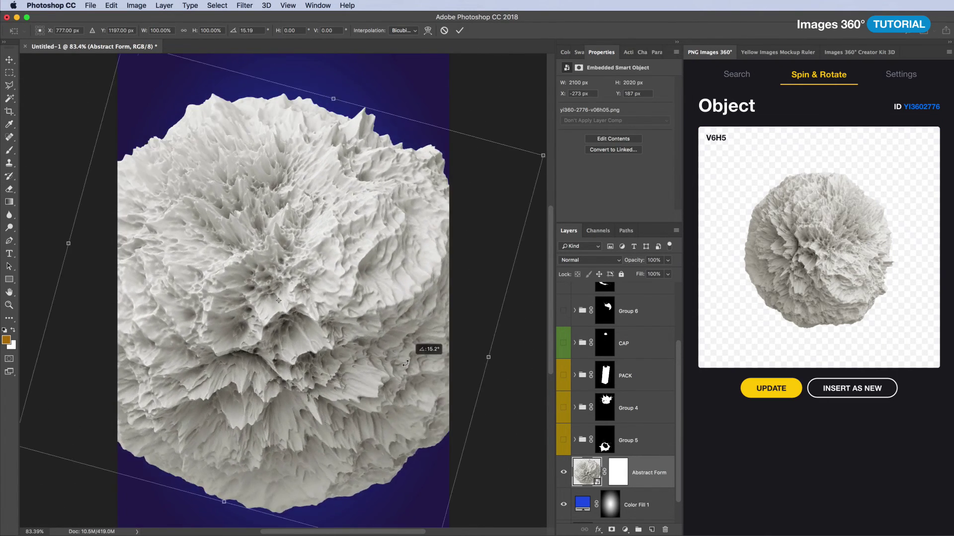
{"action": "key", "text": "Return"}
{"action": "key", "text": "e"}
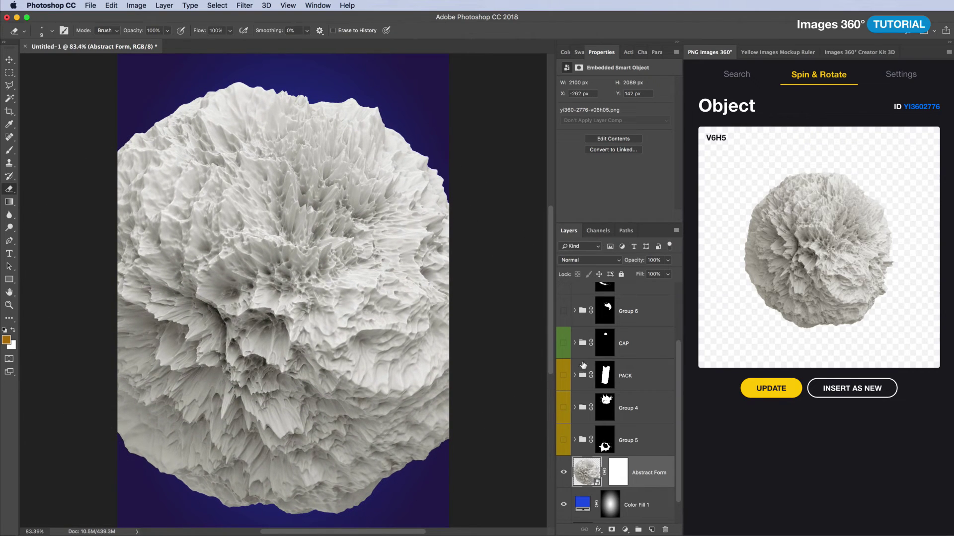
- Rasterize the Abstract Form layer and delete its layer mask
{"action": "right_click", "coordinate": [639, 475]}
{"action": "left_click", "coordinate": [679, 452]}
{"action": "right_click", "coordinate": [617, 473]}
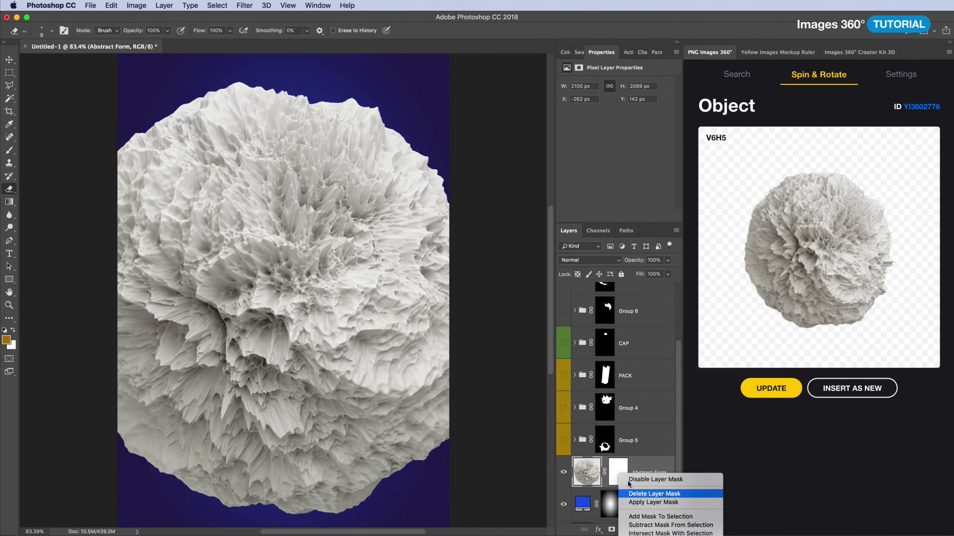
{"action": "left_click", "coordinate": [646, 493]}
- Apply a Zoom radial blur of amount 83 to the sculpture twice
{"action": "left_click", "coordinate": [245, 6]}
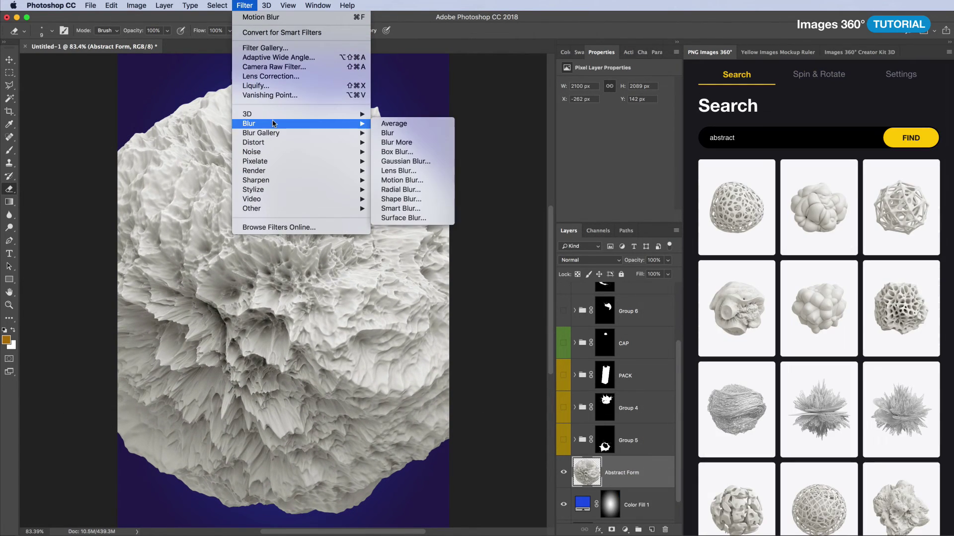
{"action": "left_click", "coordinate": [405, 189]}
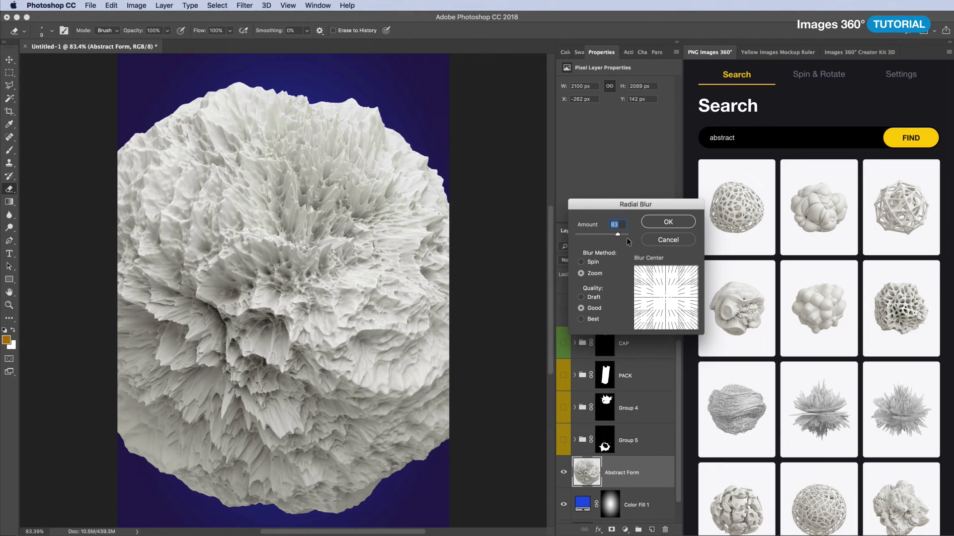
{"action": "left_click", "coordinate": [654, 224]}
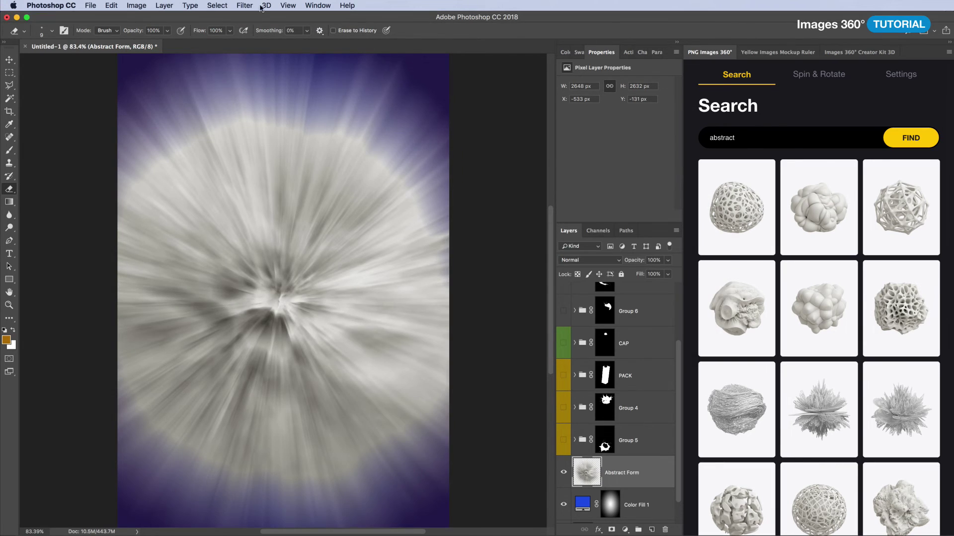
{"action": "left_click", "coordinate": [245, 5]}
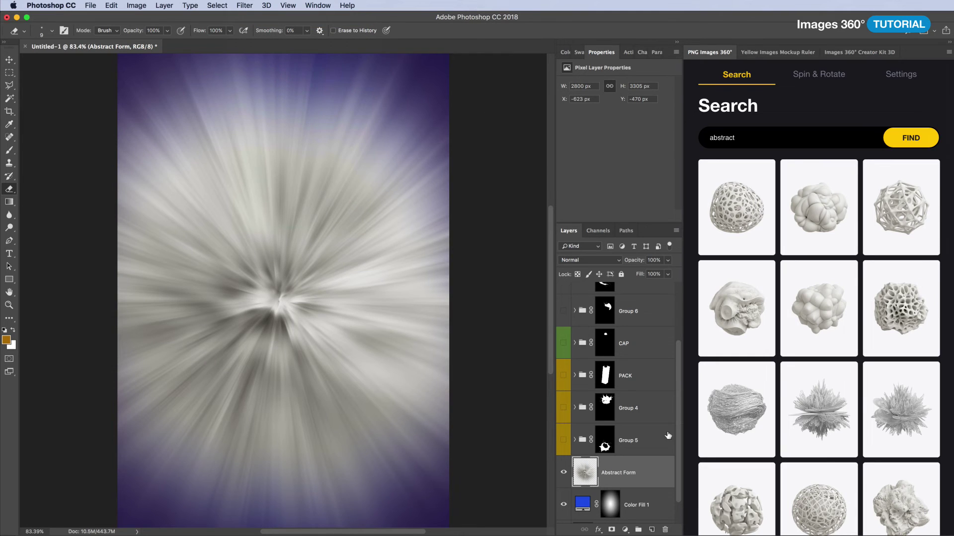
- Blend the light burst in Soft Light and show the carton, fruit and splash groups again
{"action": "left_click", "coordinate": [583, 260]}
{"action": "left_click", "coordinate": [571, 378]}
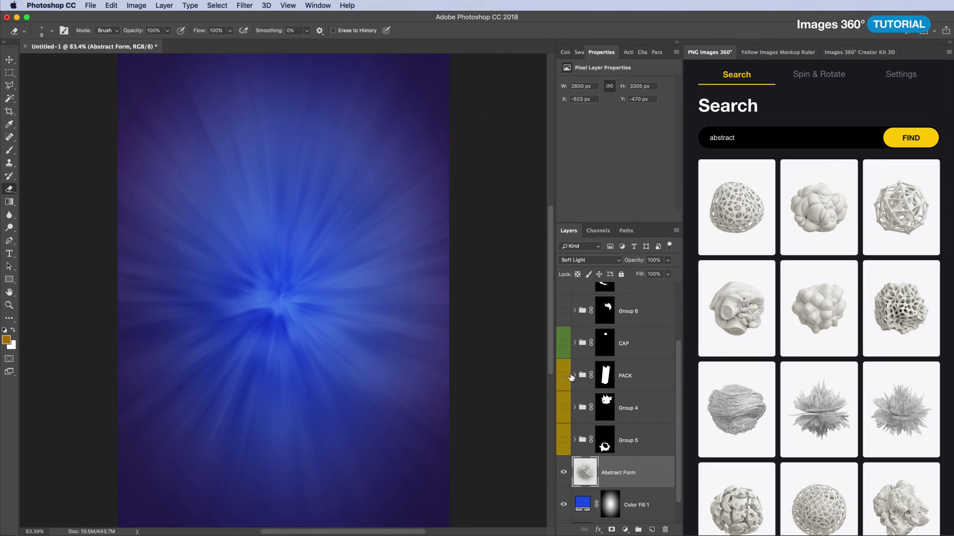
{"action": "left_click_drag", "start_coordinate": [562, 320], "coordinate": [563, 299]}
{"action": "scroll", "coordinate": [634, 492], "scroll_direction": "down", "scroll_amount": 5}
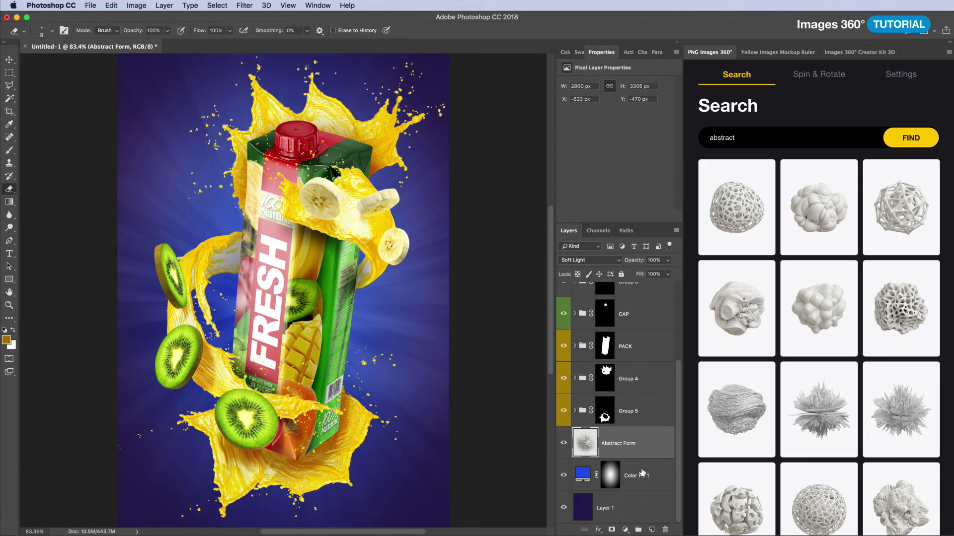
- Add a clipped Levels layer with a raised black input and copy Color Fill 1's gradient mask onto Abstract Form
{"action": "left_click", "coordinate": [625, 529]}
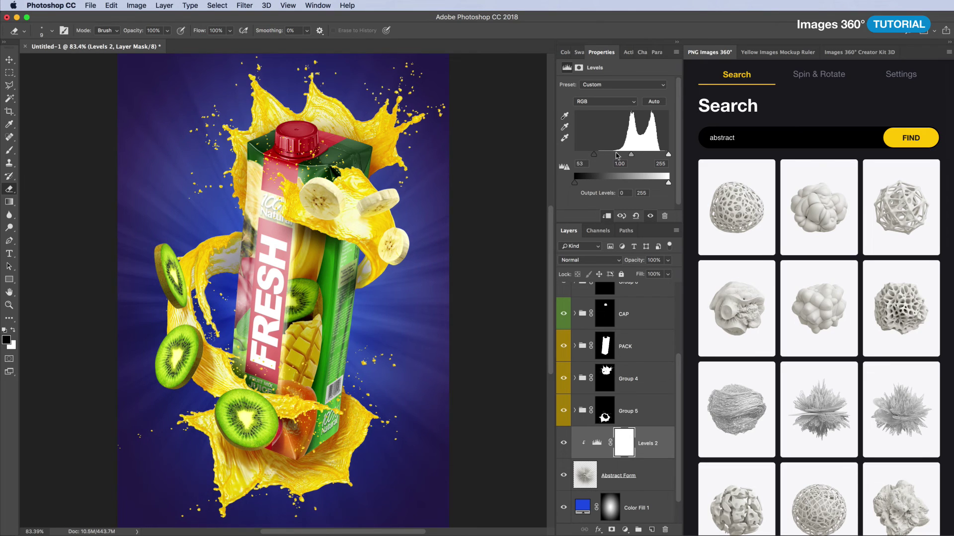
{"action": "left_click_drag", "start_coordinate": [667, 156], "coordinate": [669, 156]}
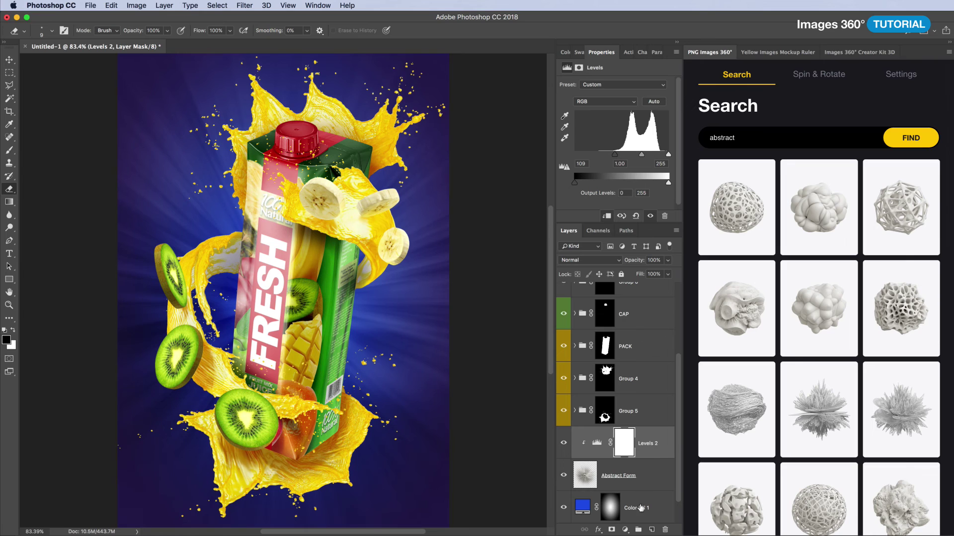
{"action": "left_click_drag", "start_coordinate": [610, 508], "coordinate": [612, 477]}
{"action": "key", "text": "ctrl+z"}
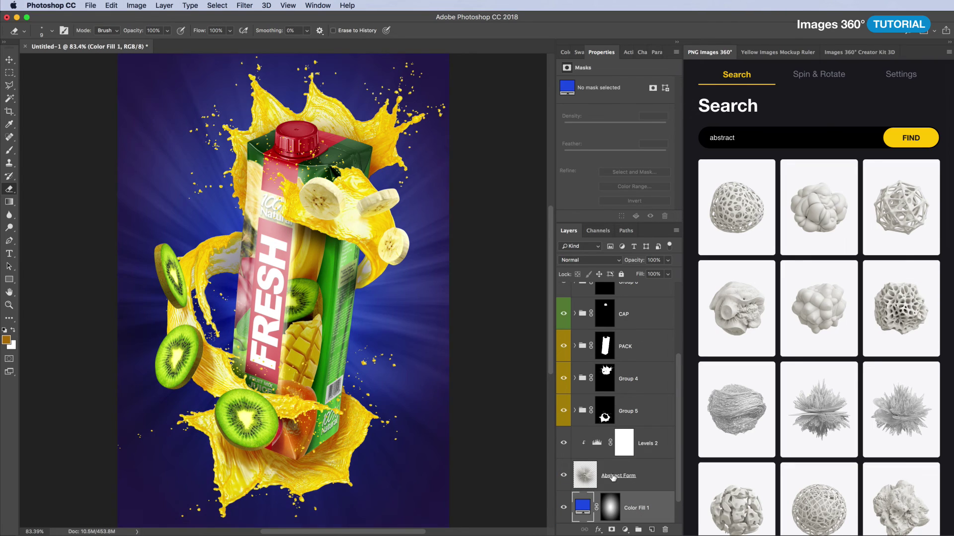
{"action": "left_click_drag", "start_coordinate": [610, 507], "coordinate": [612, 477]}
{"action": "left_click", "coordinate": [614, 475]}
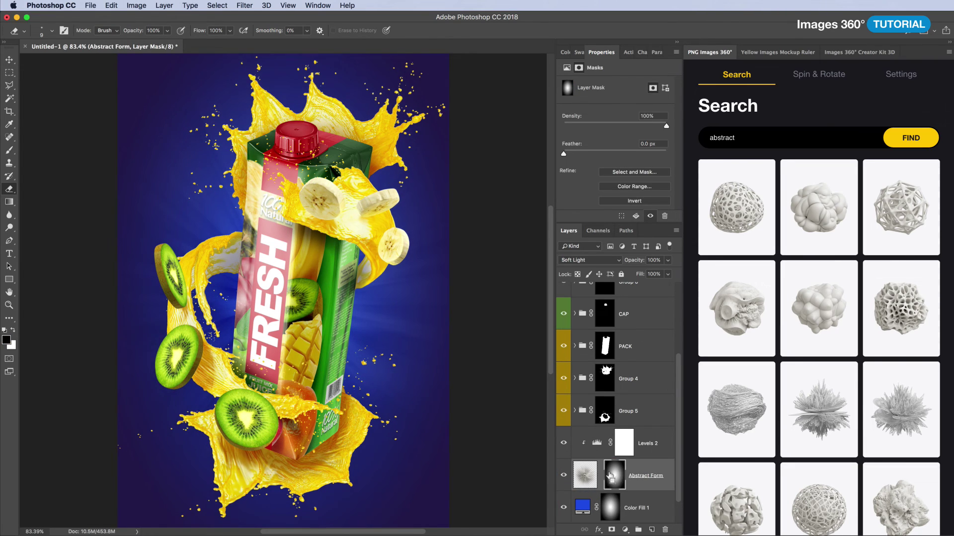
- Enlarge the Abstract Form gradient mask around its centre and fit the image in the window
{"action": "key", "text": "ctrl+t"}
{"action": "key", "text": "ctrl+minus"}
{"action": "left_click_drag", "start_coordinate": [393, 113], "coordinate": [442, 87]}
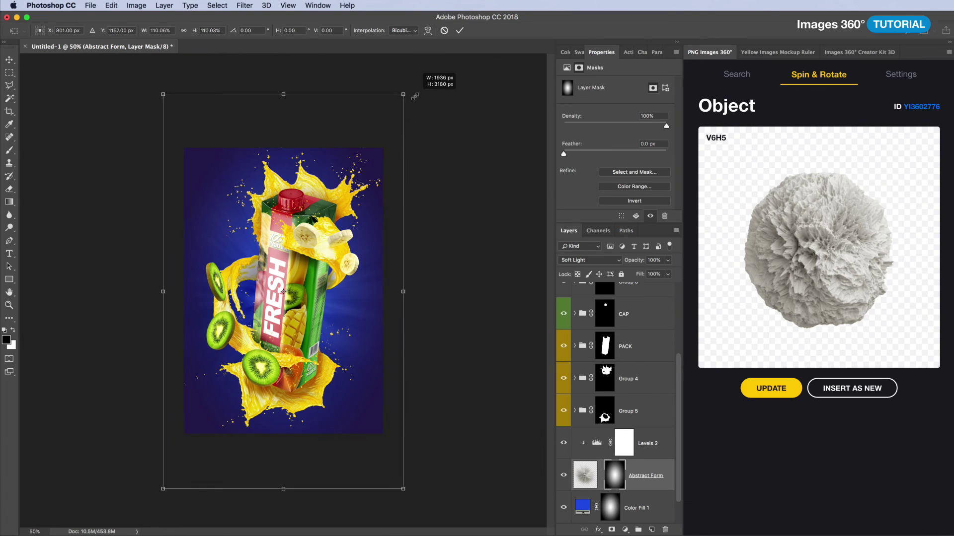
{"action": "key", "text": "Return"}
{"action": "key", "text": "e"}
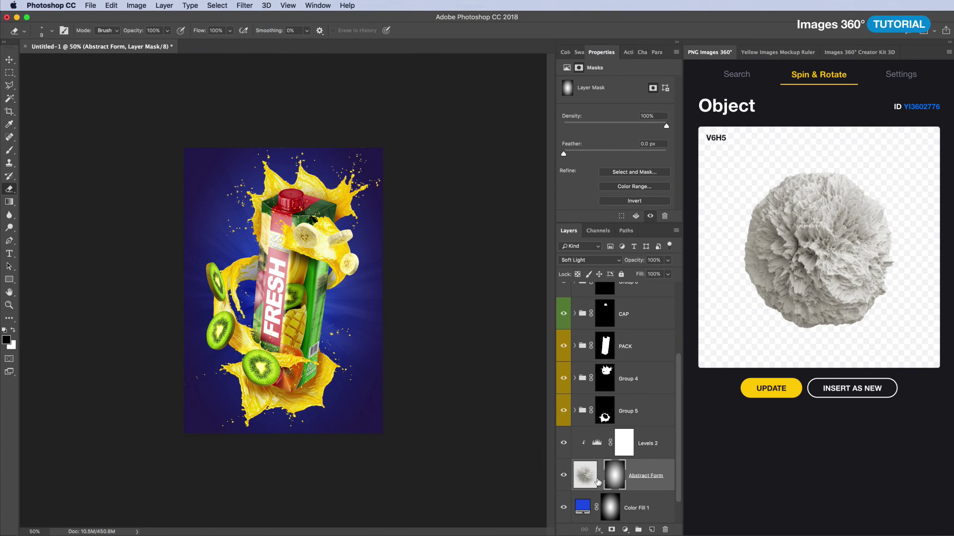
{"action": "left_click", "coordinate": [598, 482]}
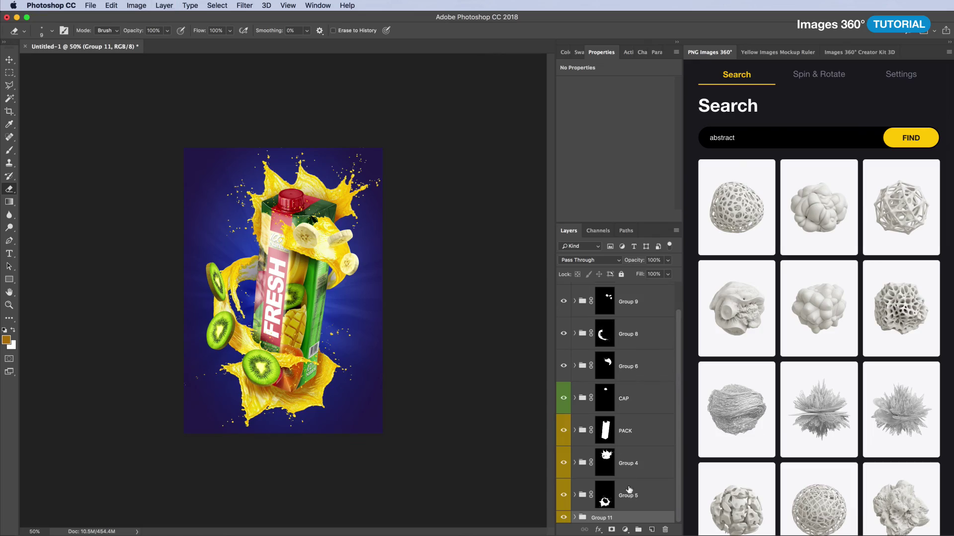
{"action": "key", "text": "super+0"}
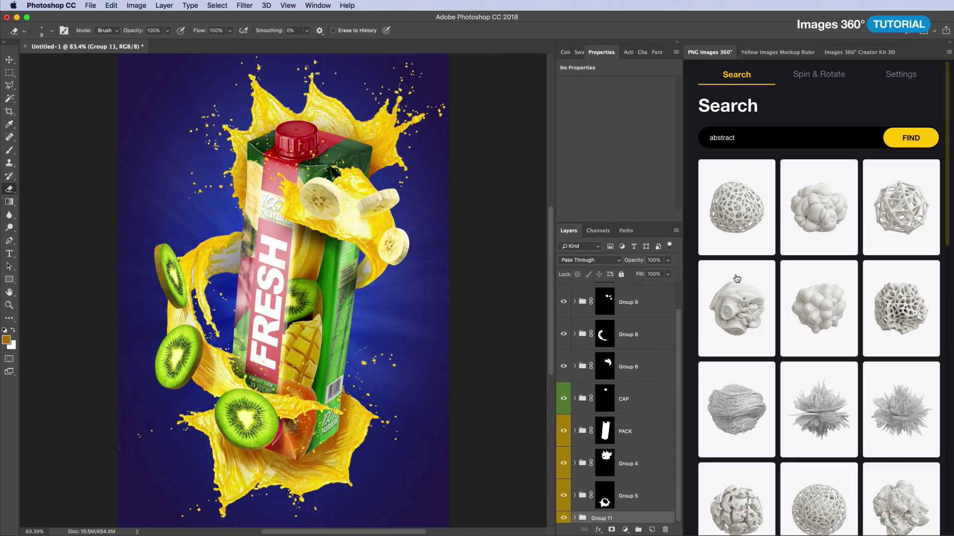